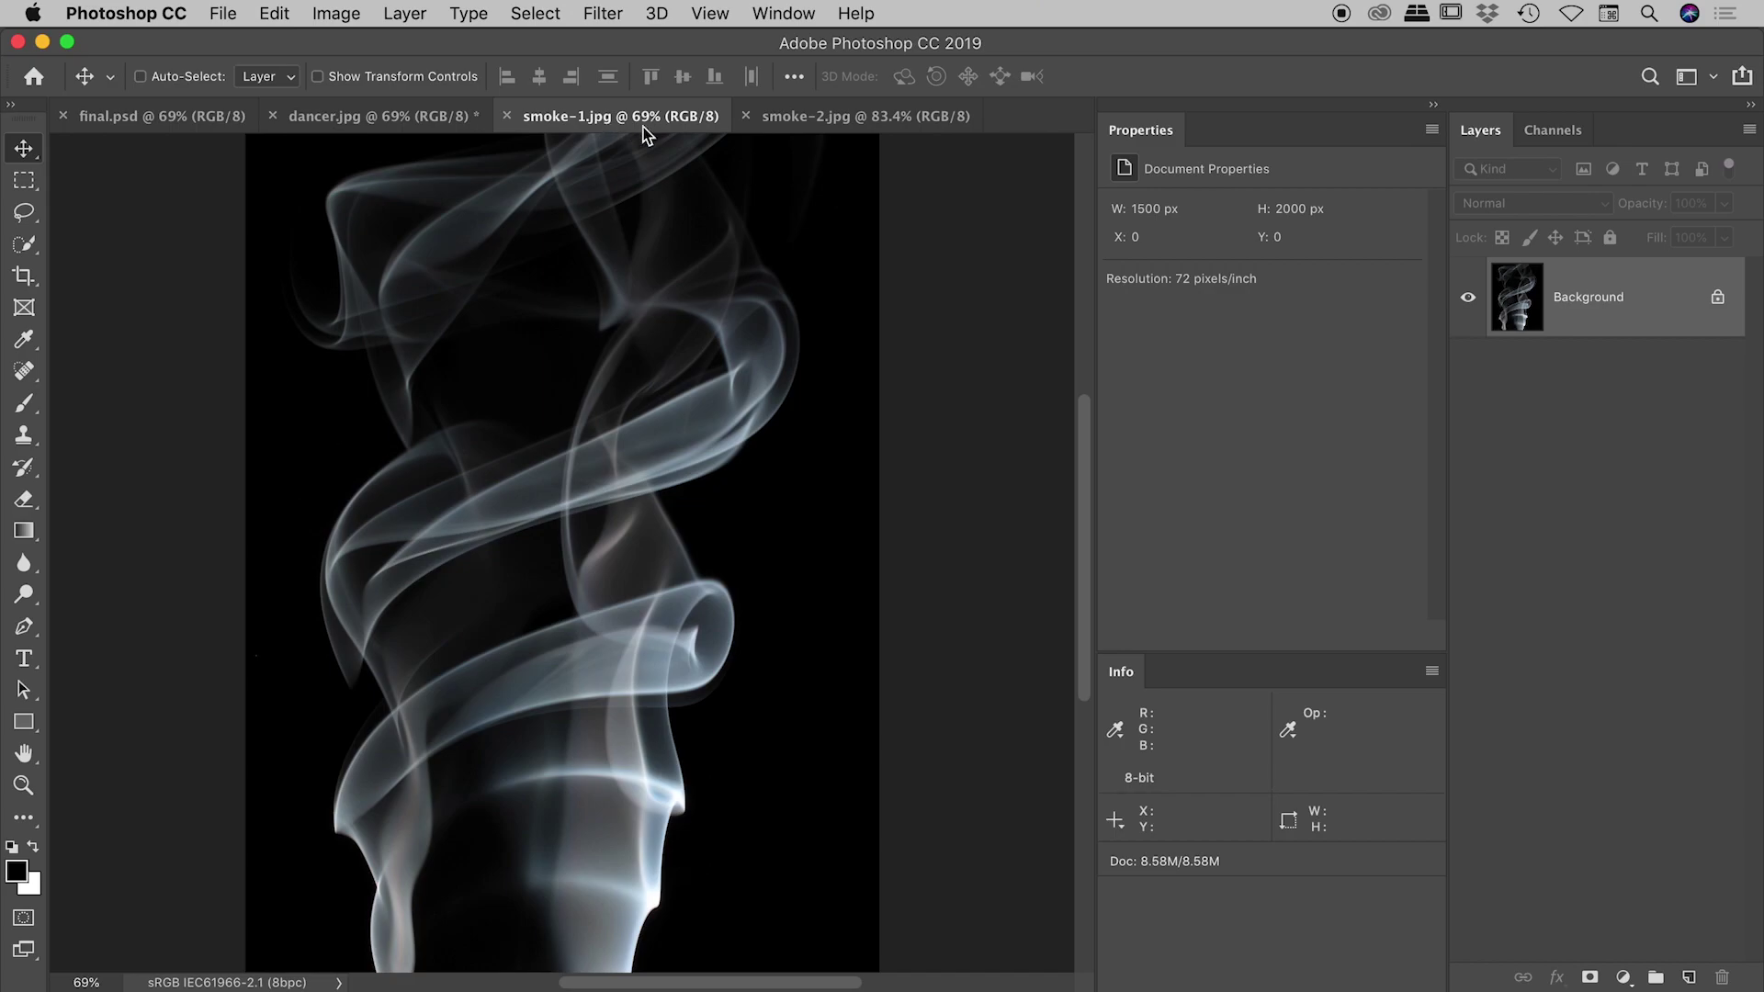
# Review the smoke-2.jpg and dancer.jpg source images and the finished composite in final.psd.
pyautogui.click(845, 122)
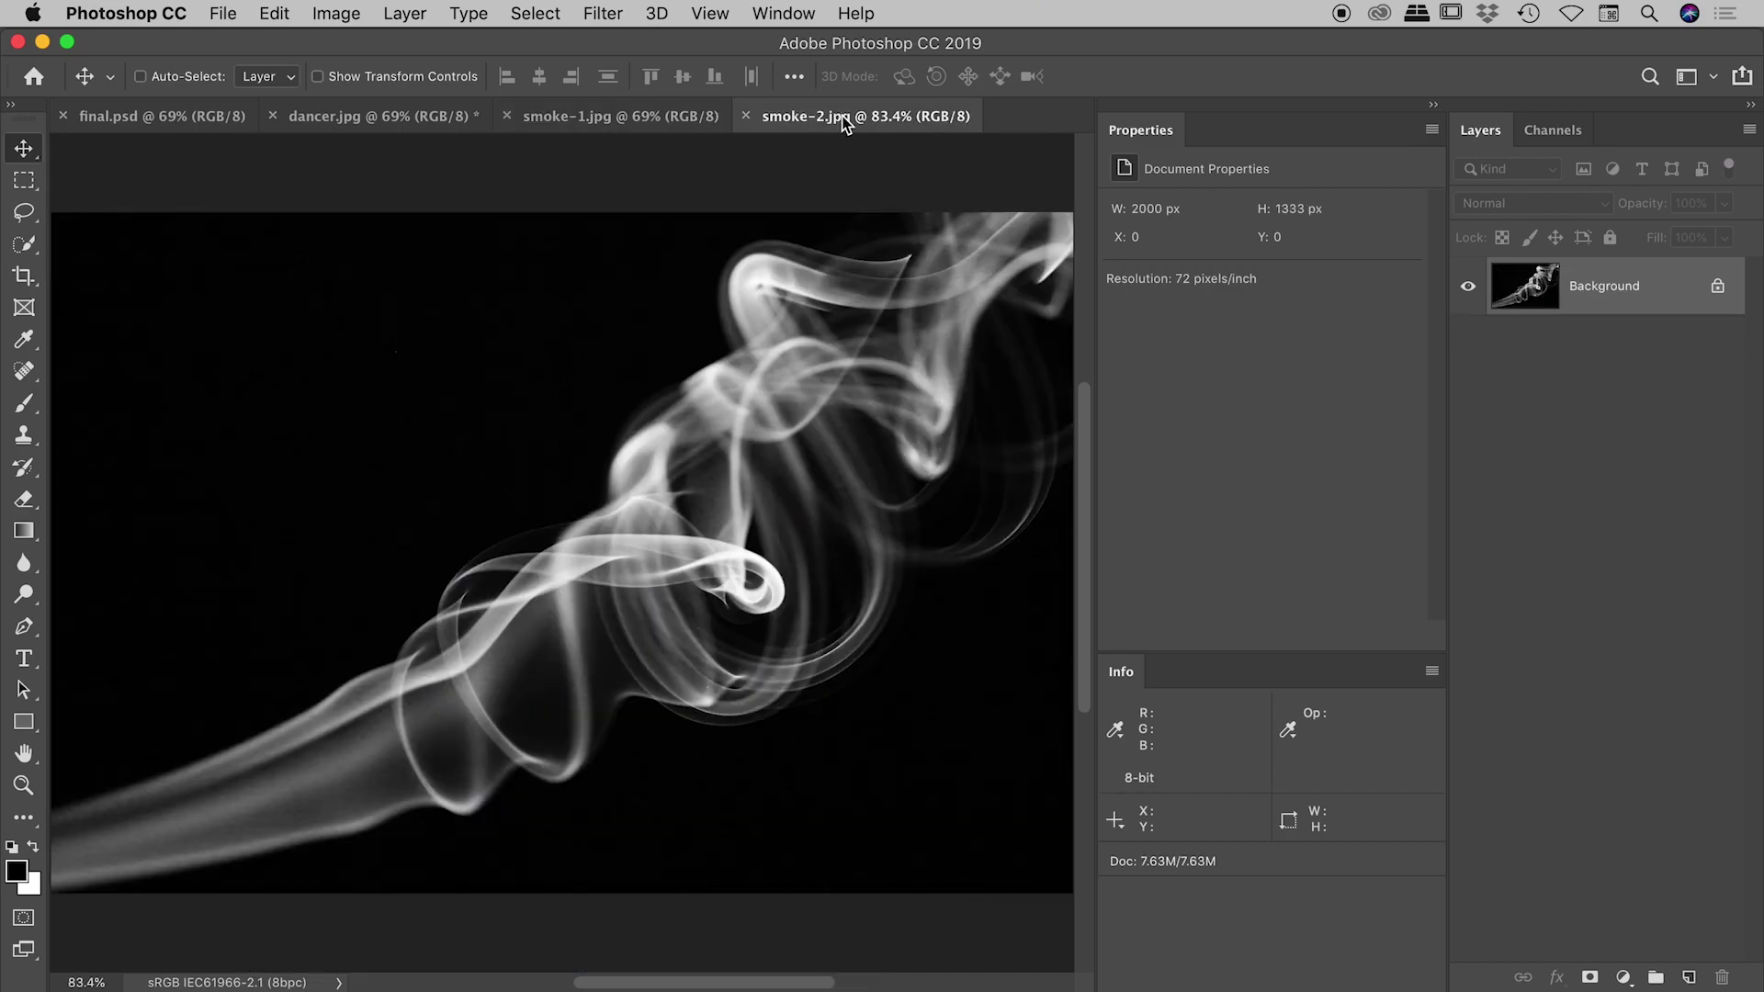
pyautogui.click(437, 124)
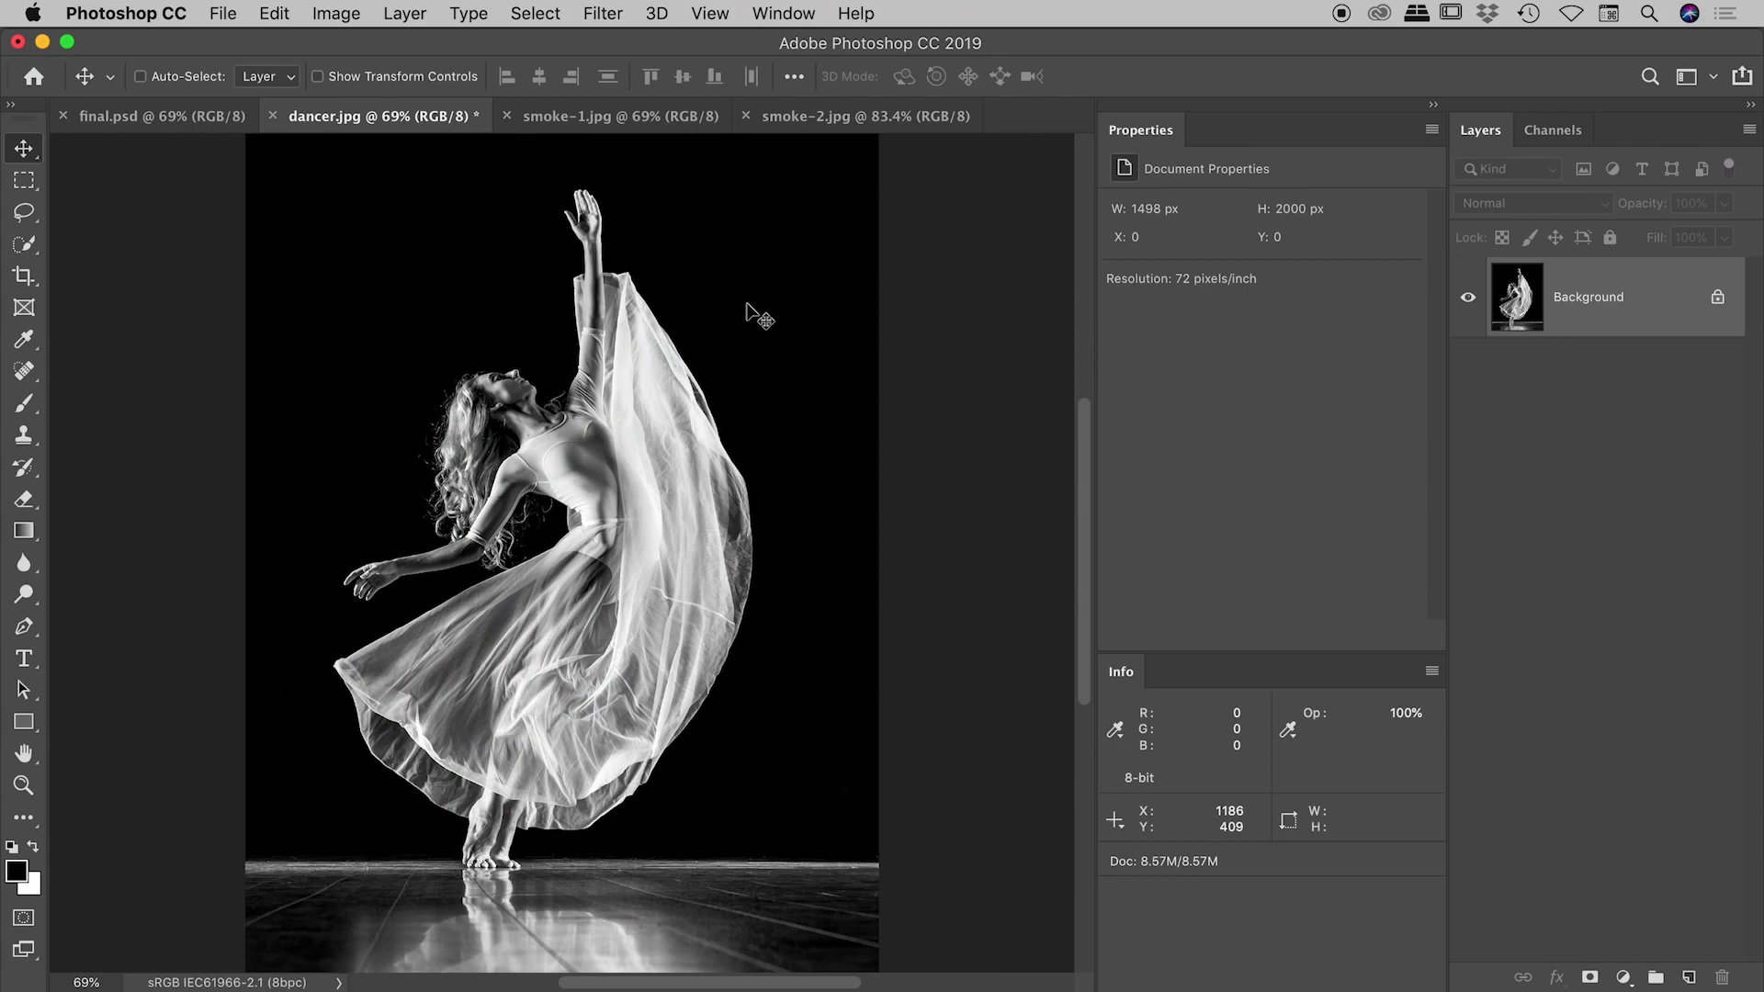
pyautogui.click(161, 120)
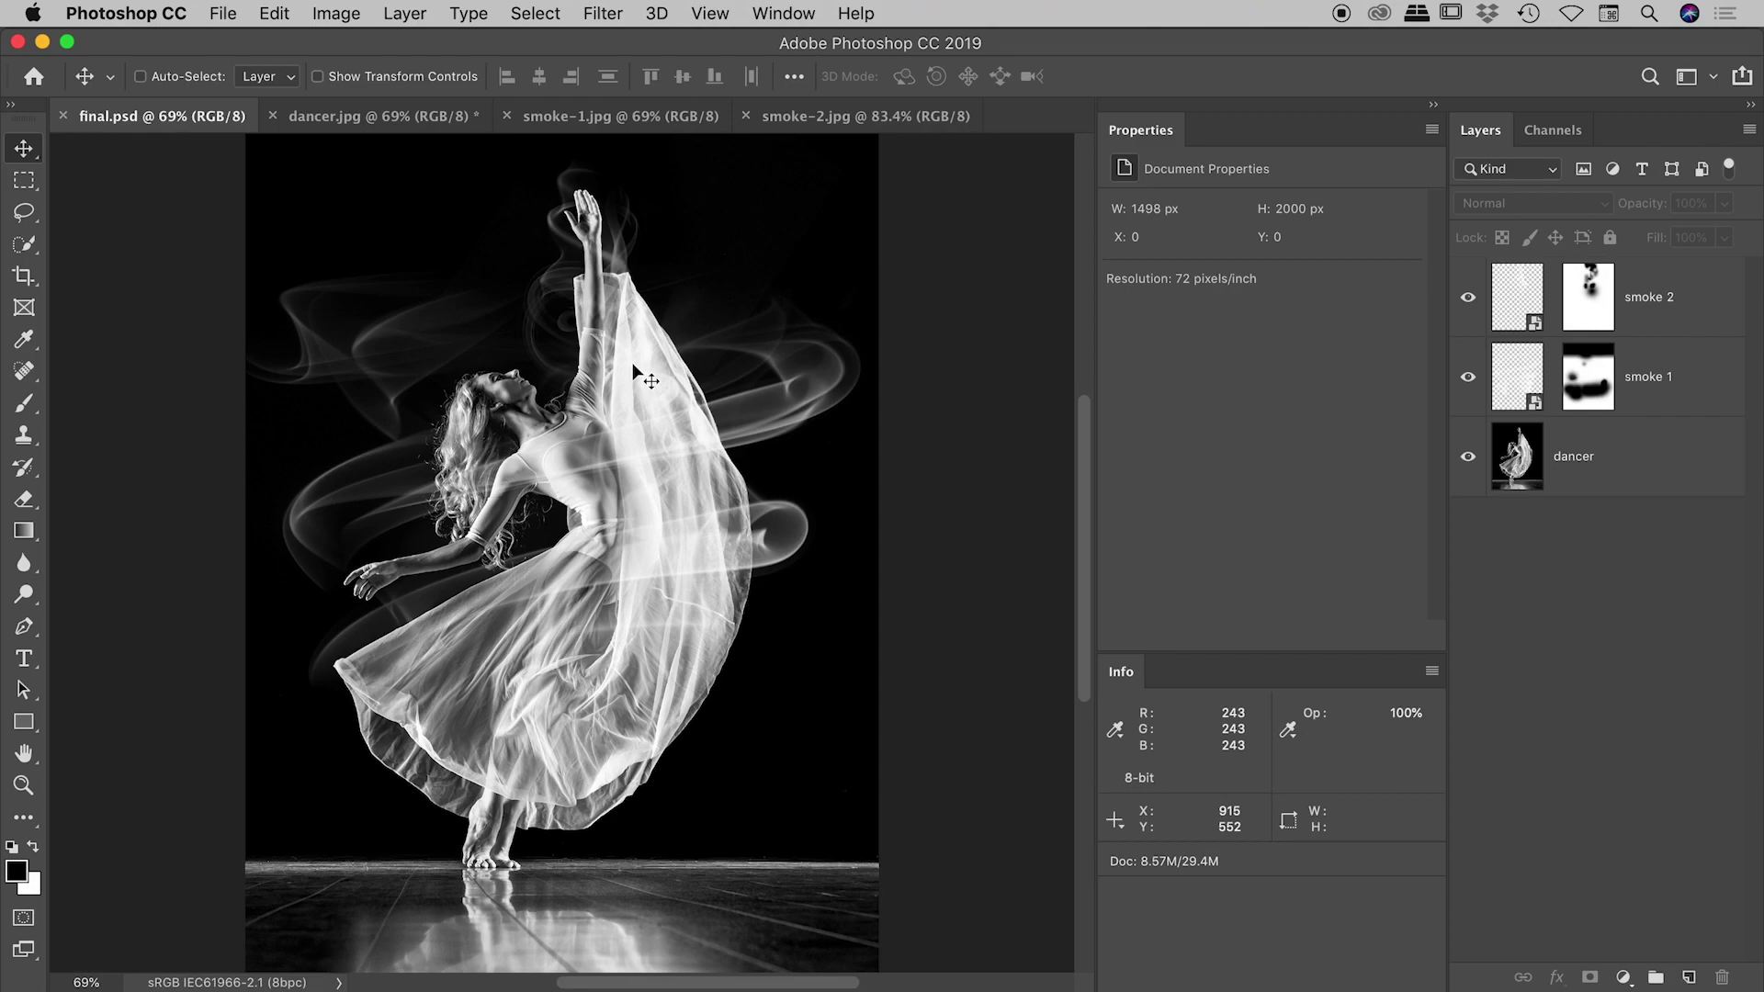
# Copy the smoke-1.jpg image into dancer.jpg as a new layer and set its blend mode to Screen.
pyautogui.click(592, 118)
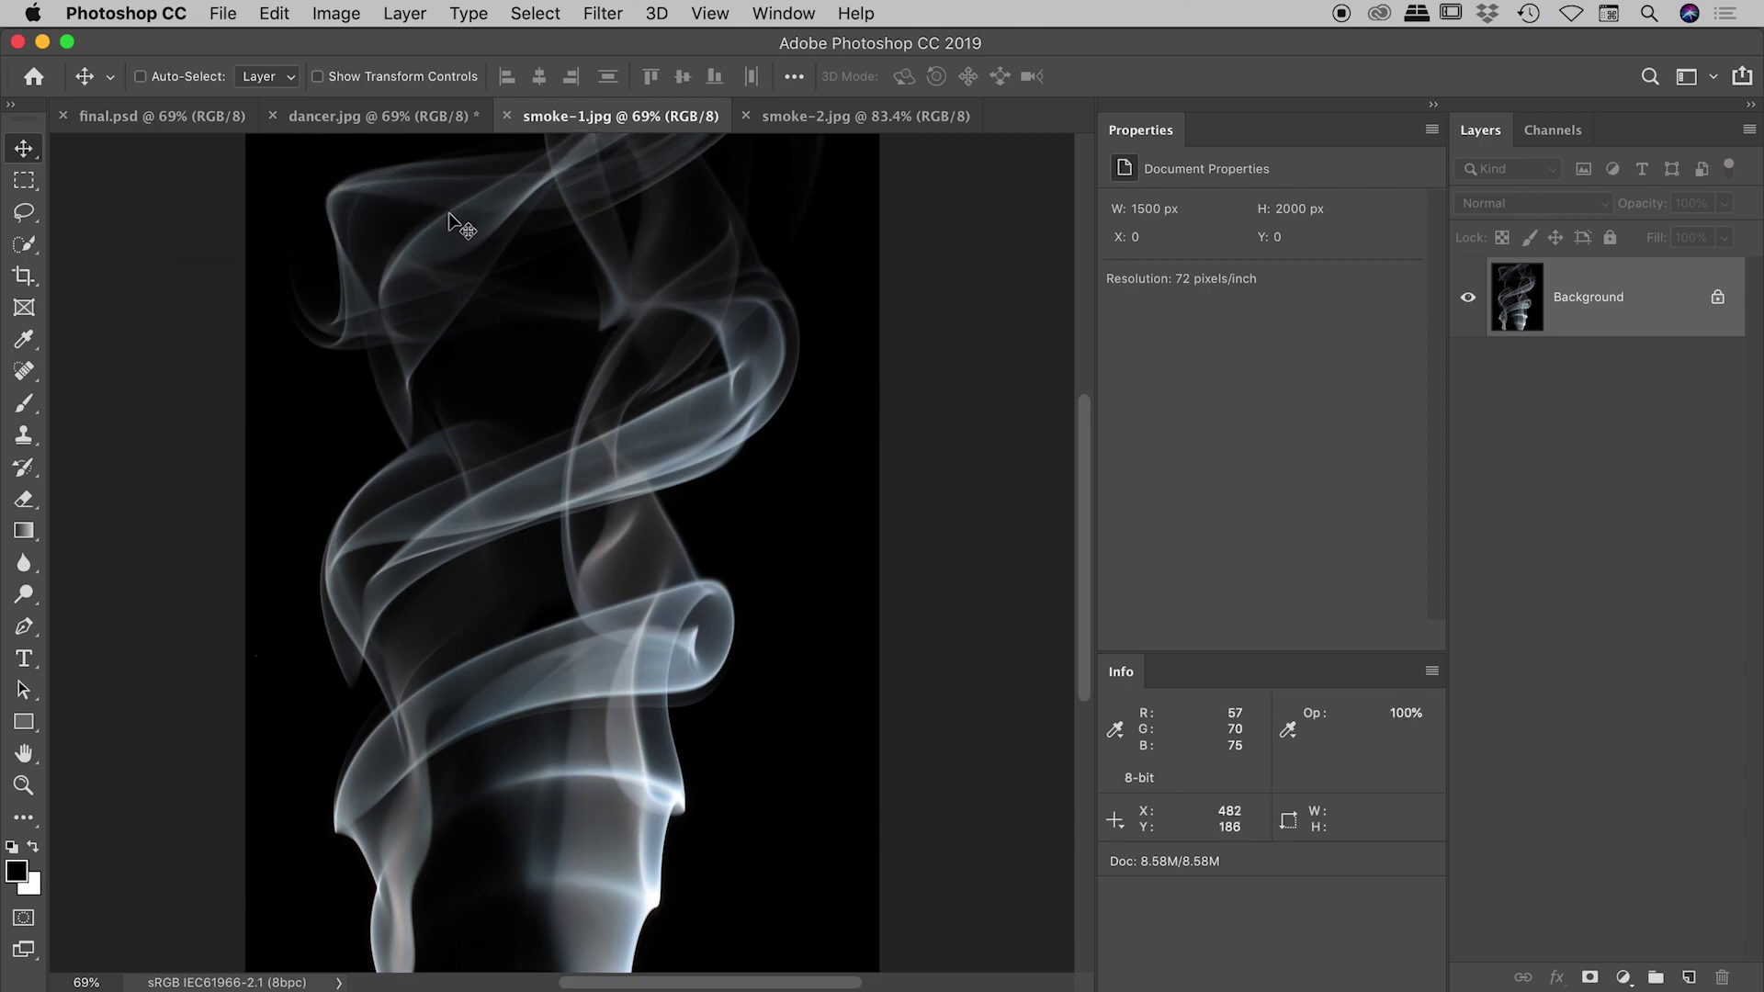
pyautogui.moveTo(499, 300); pyautogui.dragTo(515, 402)
pyautogui.moveTo(511, 310); pyautogui.dragTo(612, 505)
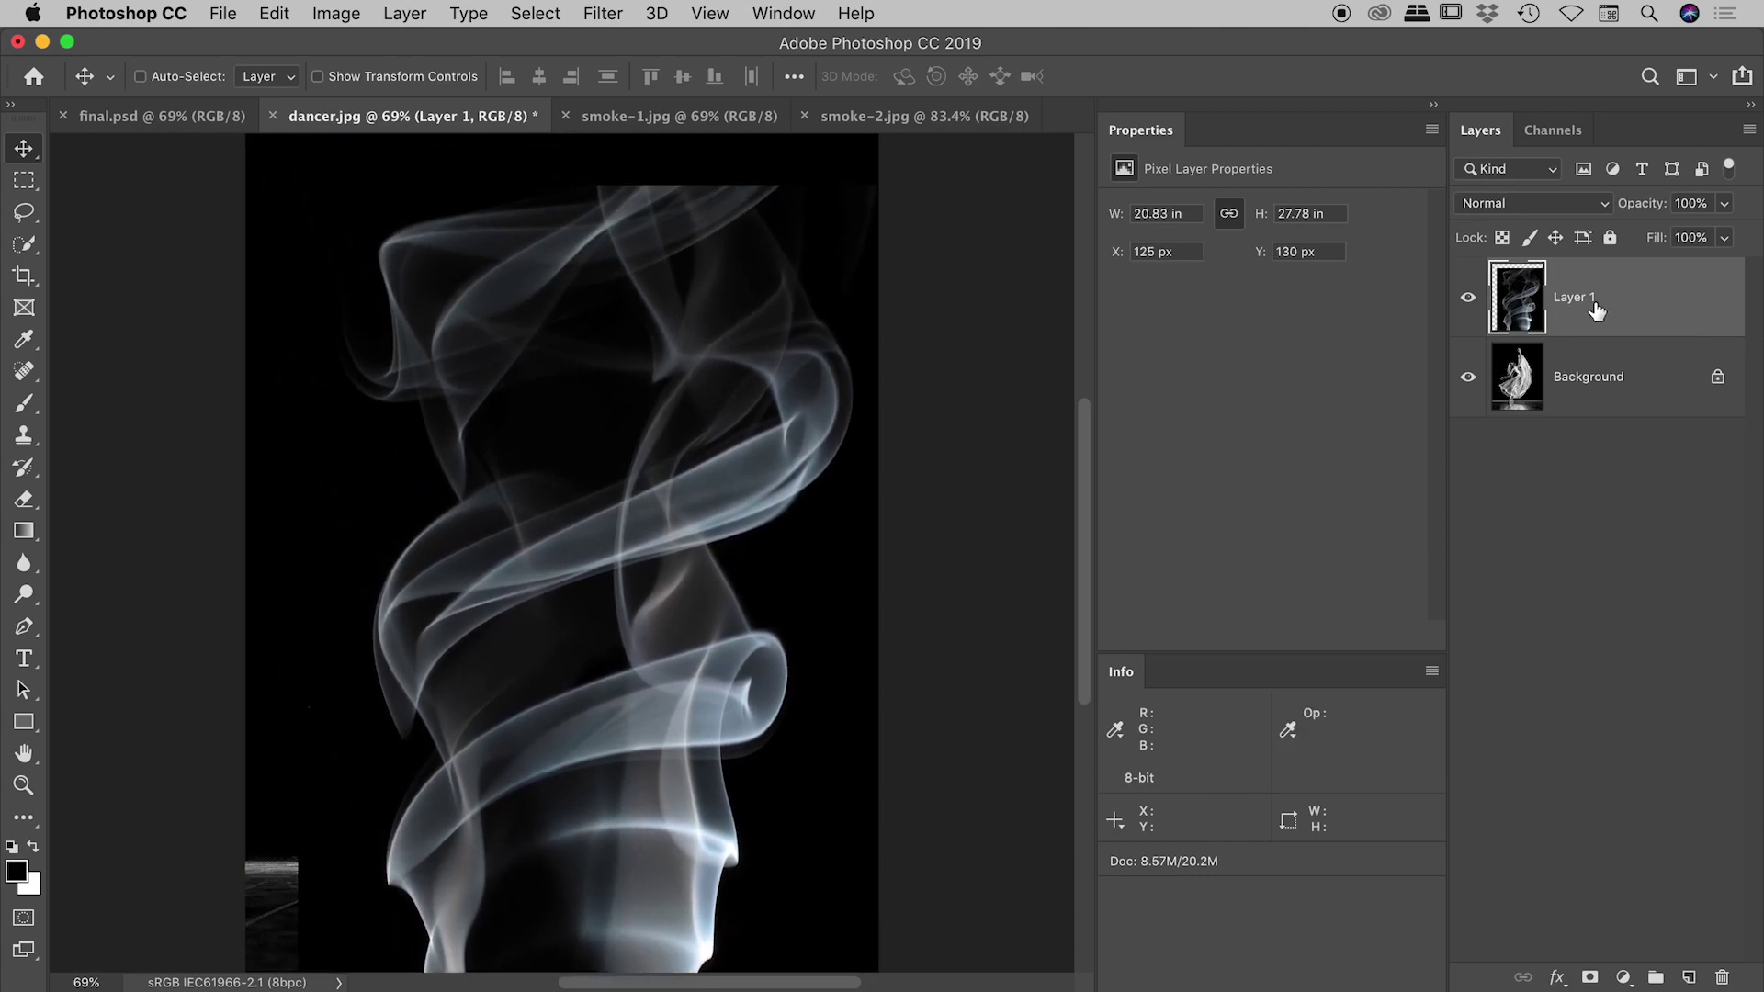
pyautogui.click(1525, 204)
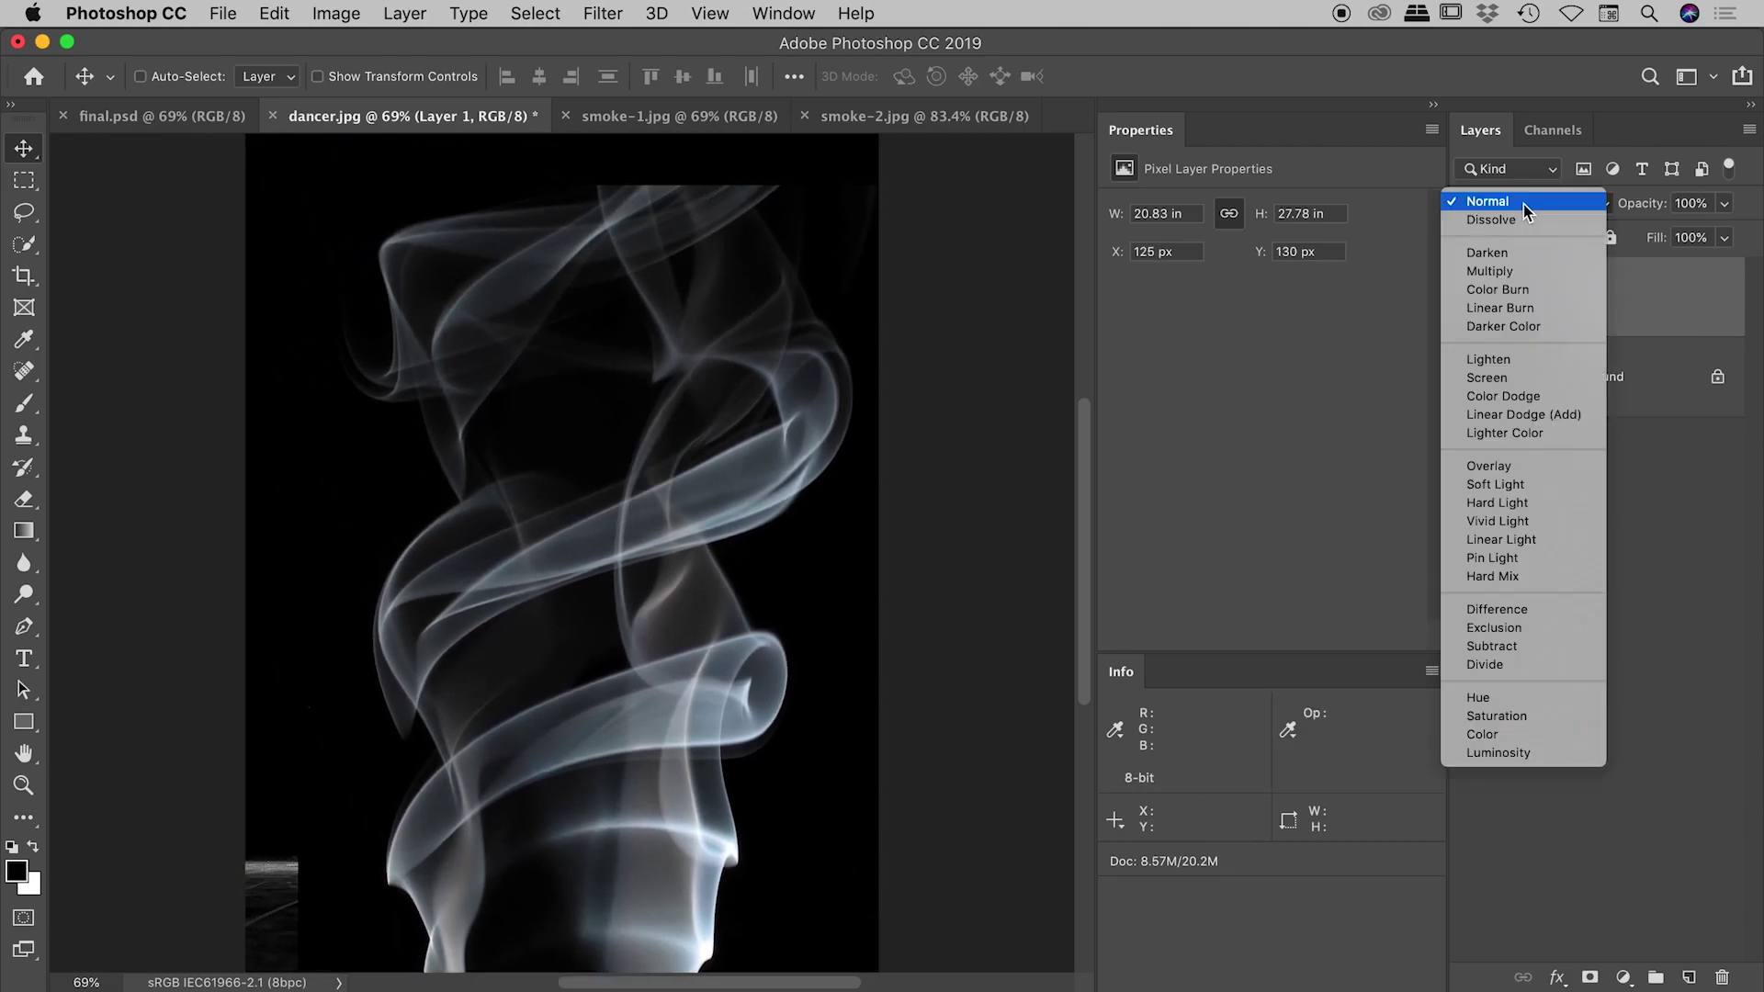
pyautogui.click(1513, 384)
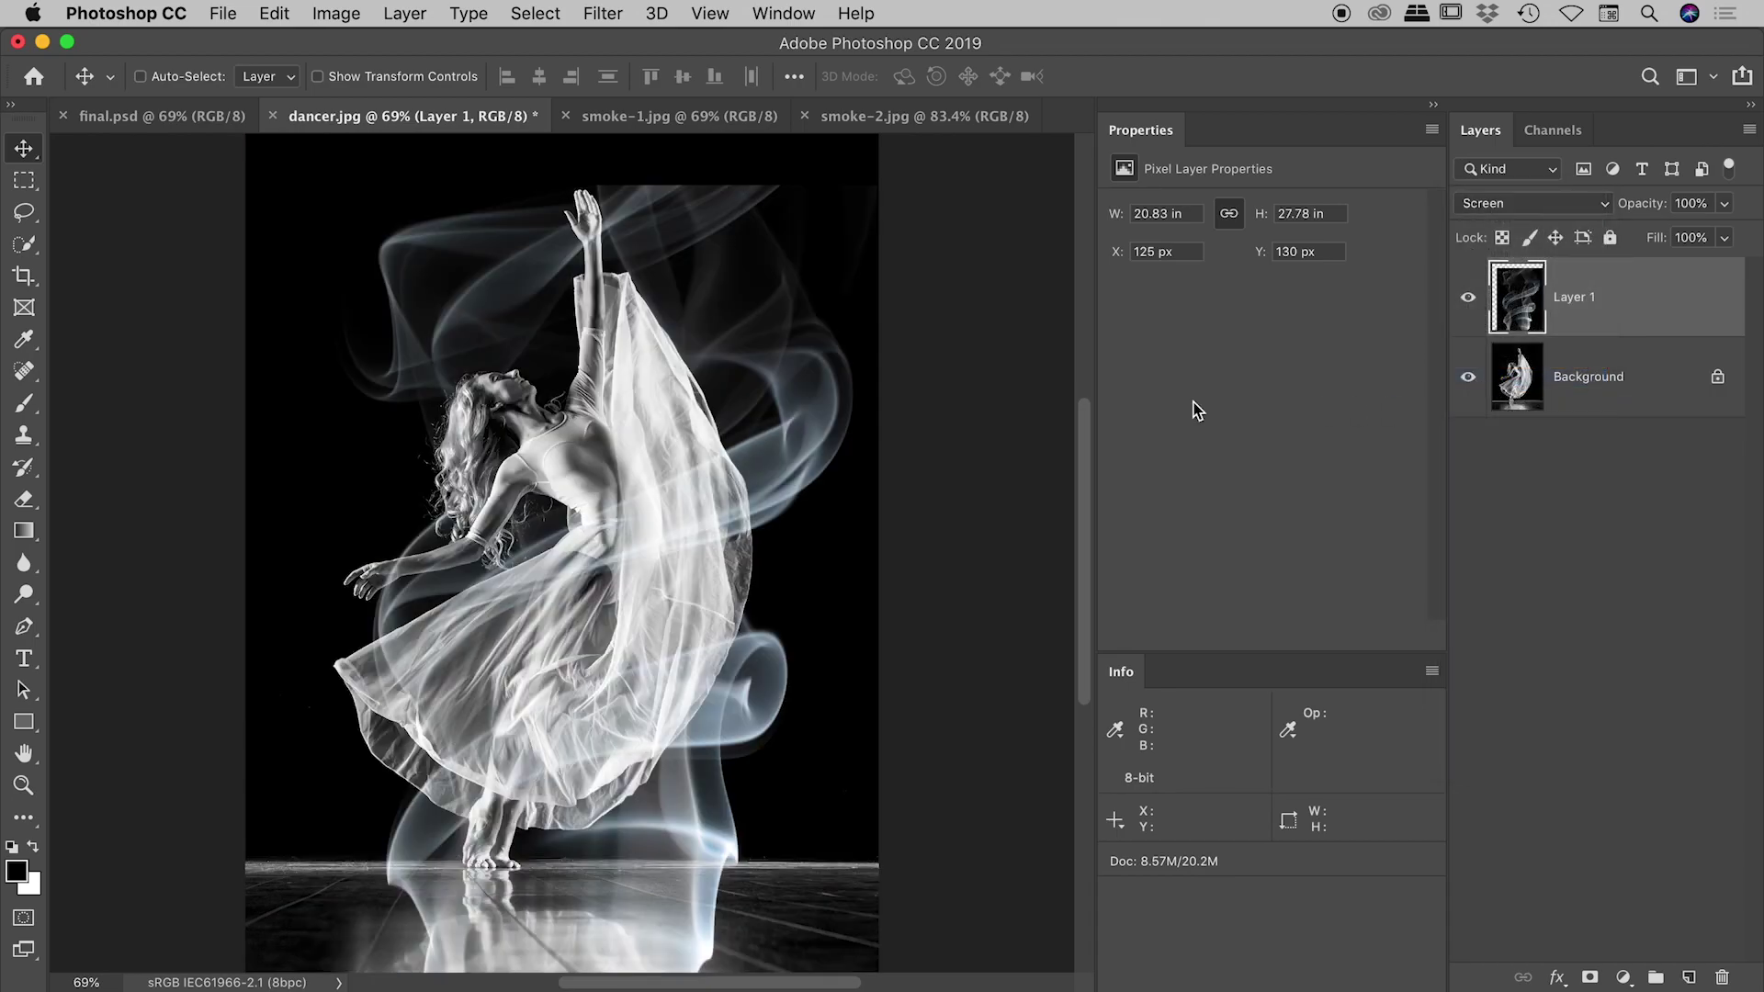
# Reposition the Screen-blended smoke layer over the dancer, and delete that layer.
pyautogui.moveTo(678, 395); pyautogui.dragTo(603, 410)
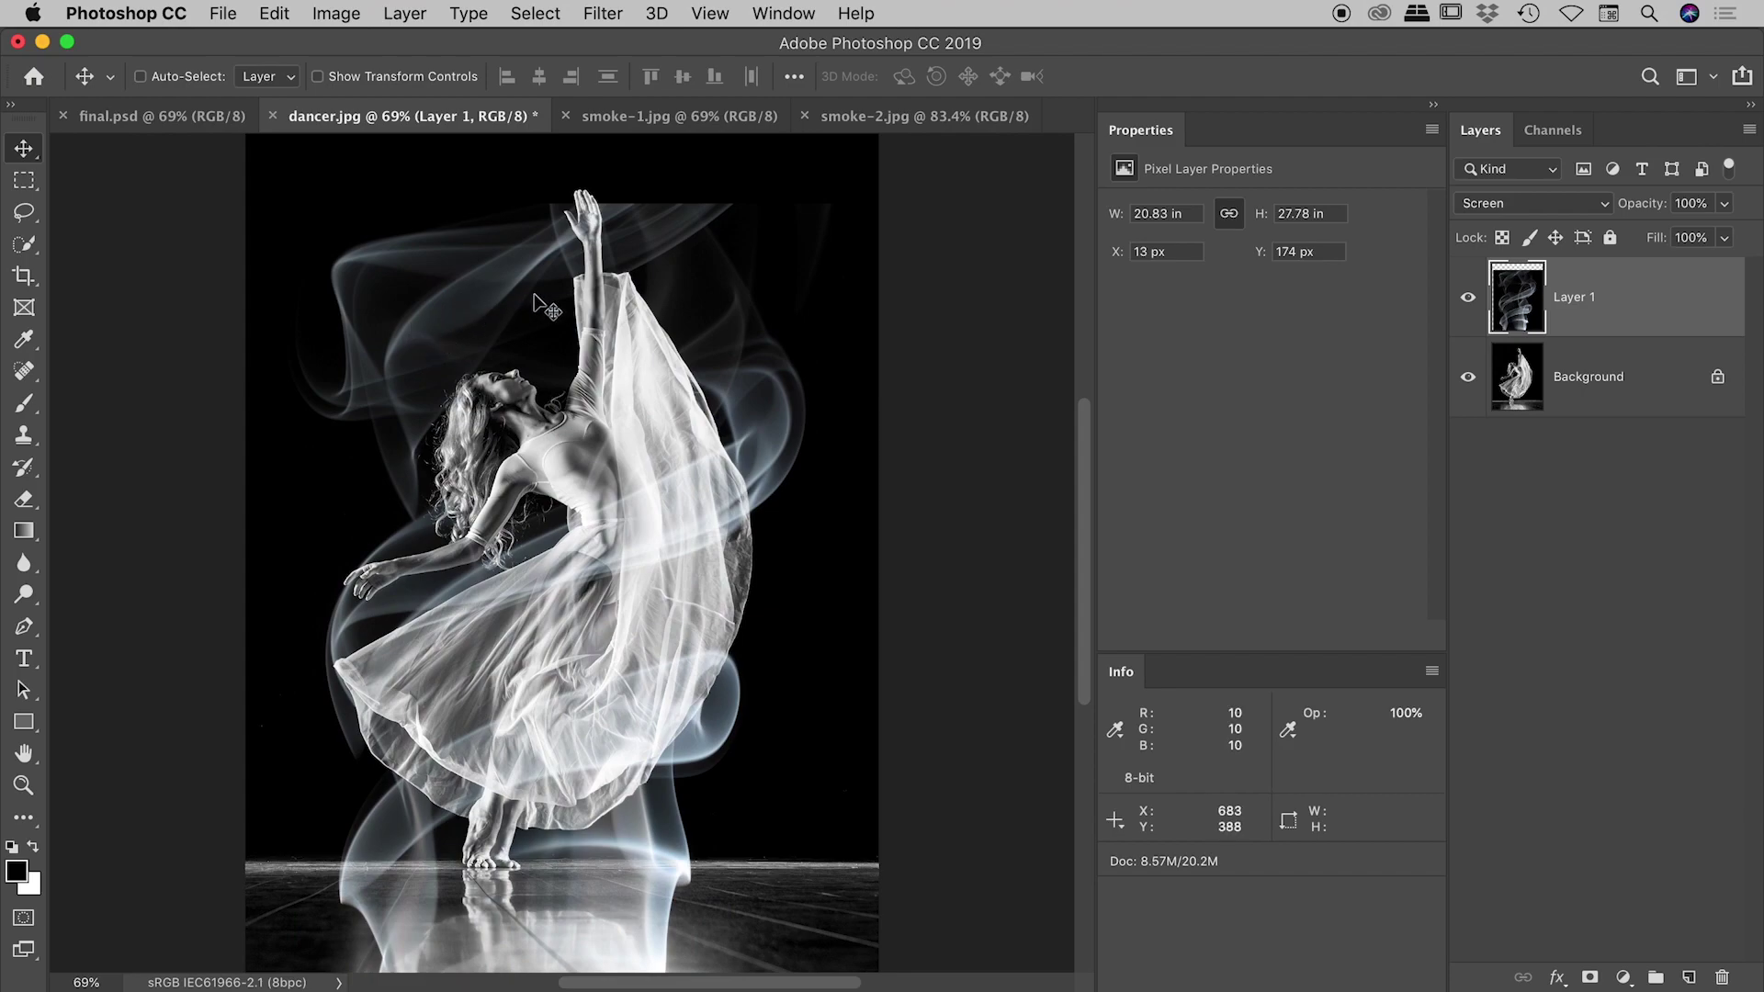
pyautogui.moveTo(518, 318); pyautogui.dragTo(495, 271)
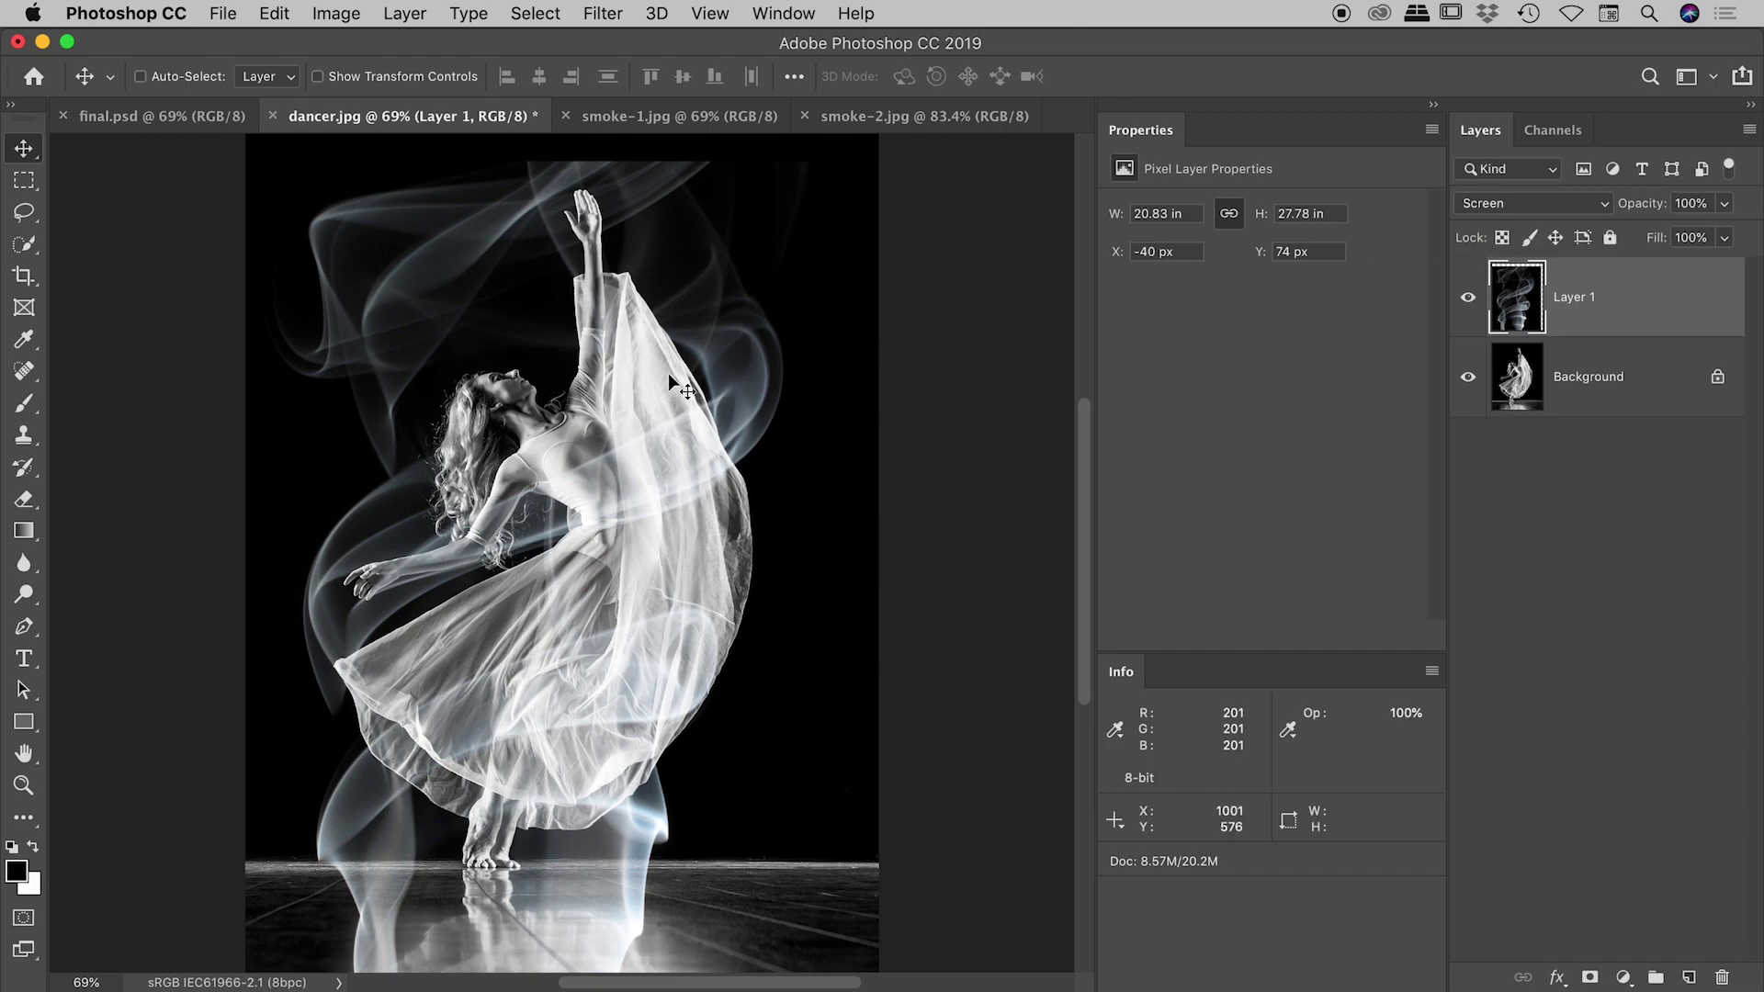
pyautogui.press('BackSpace')
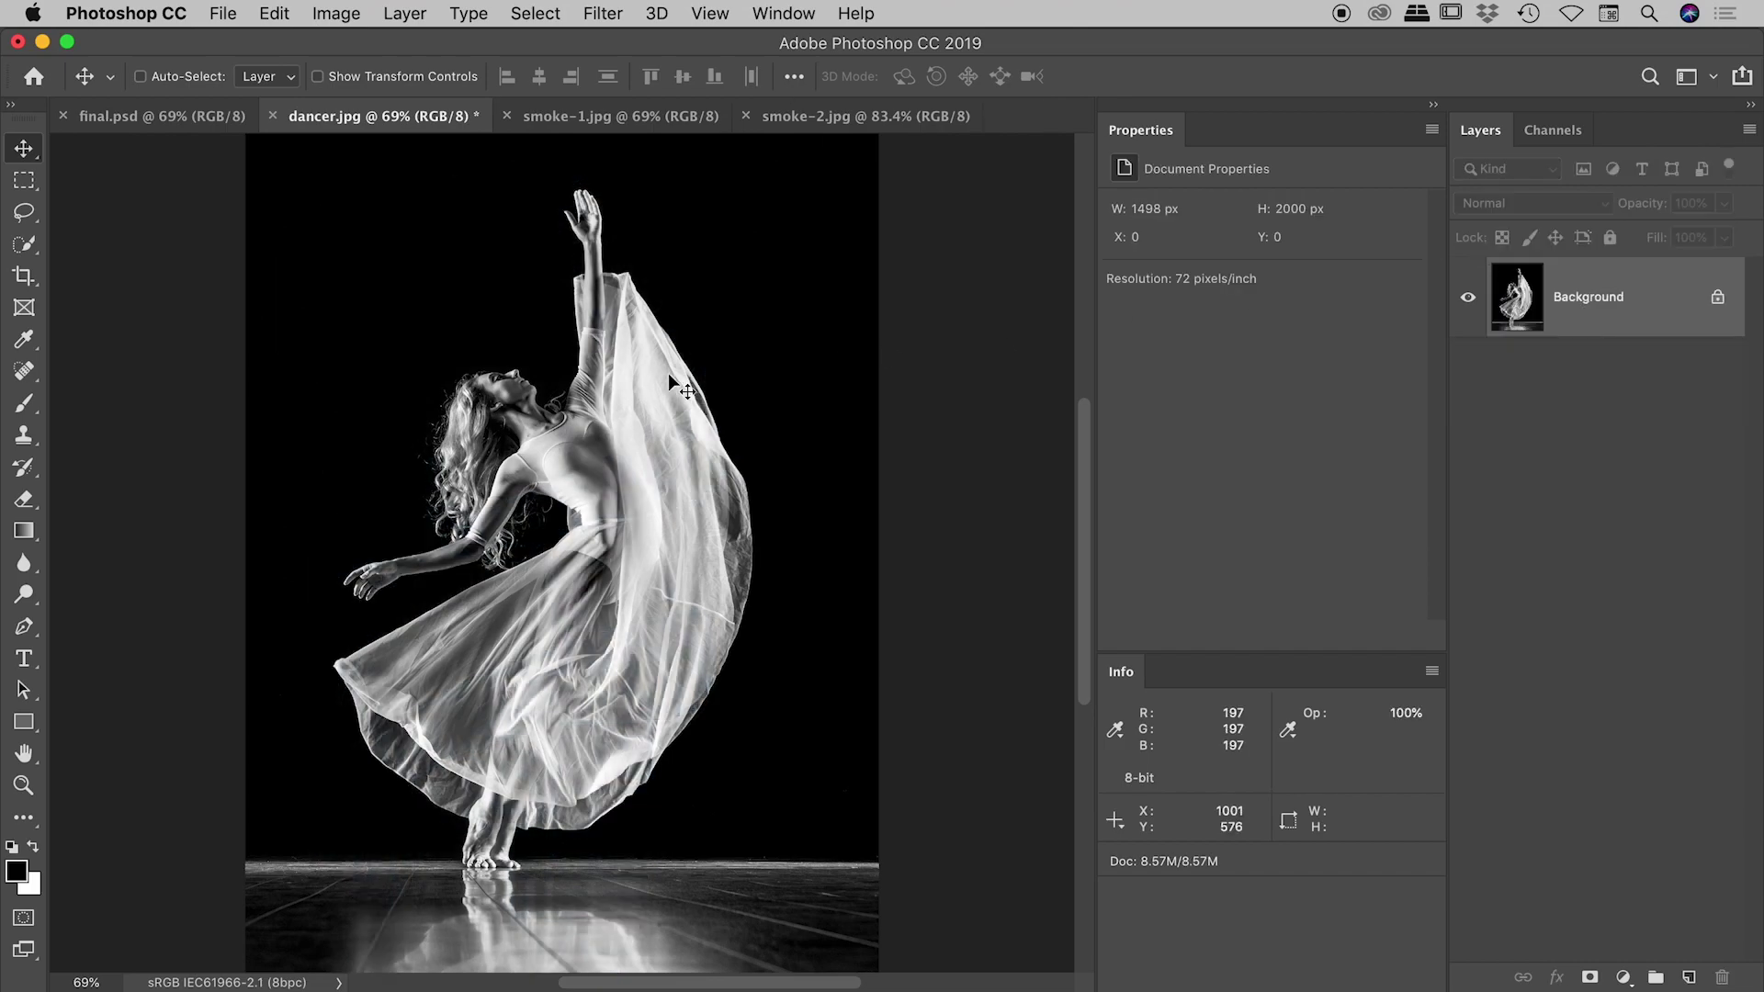
# Darken the blacks in smoke-1.jpg with a Curves adjustment layer whose black point has input 7 and output 0.
pyautogui.click(575, 116)
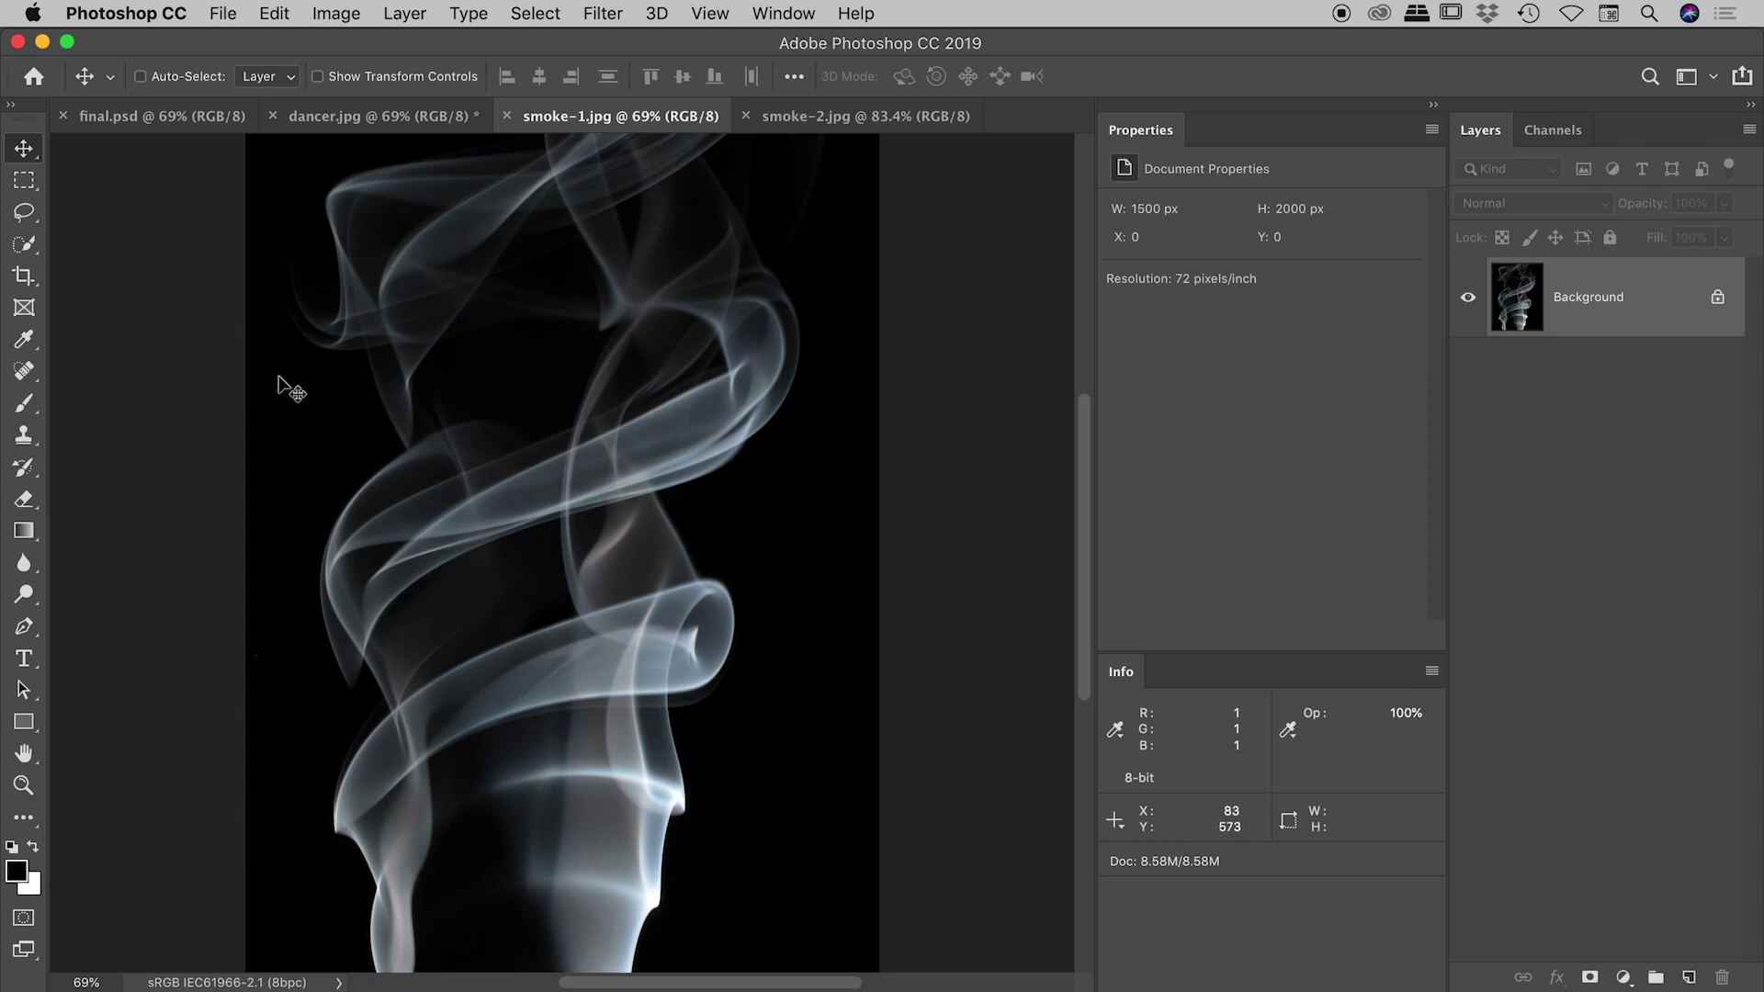
pyautogui.click(866, 115)
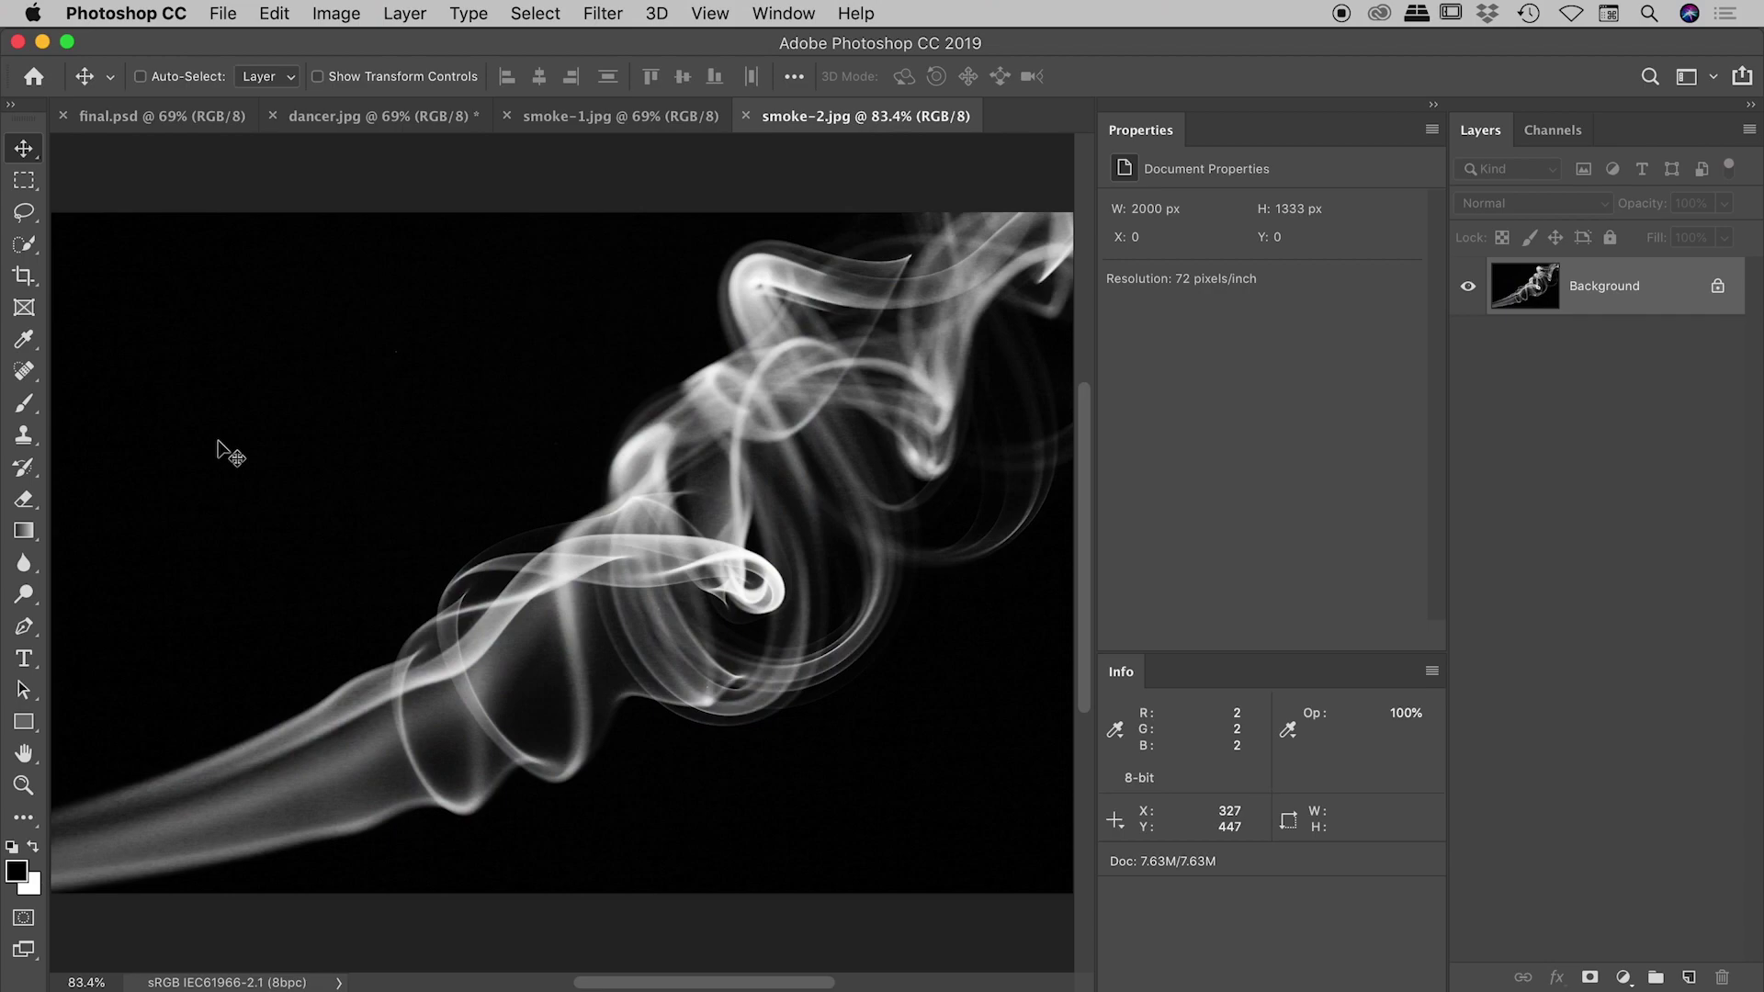
pyautogui.click(591, 117)
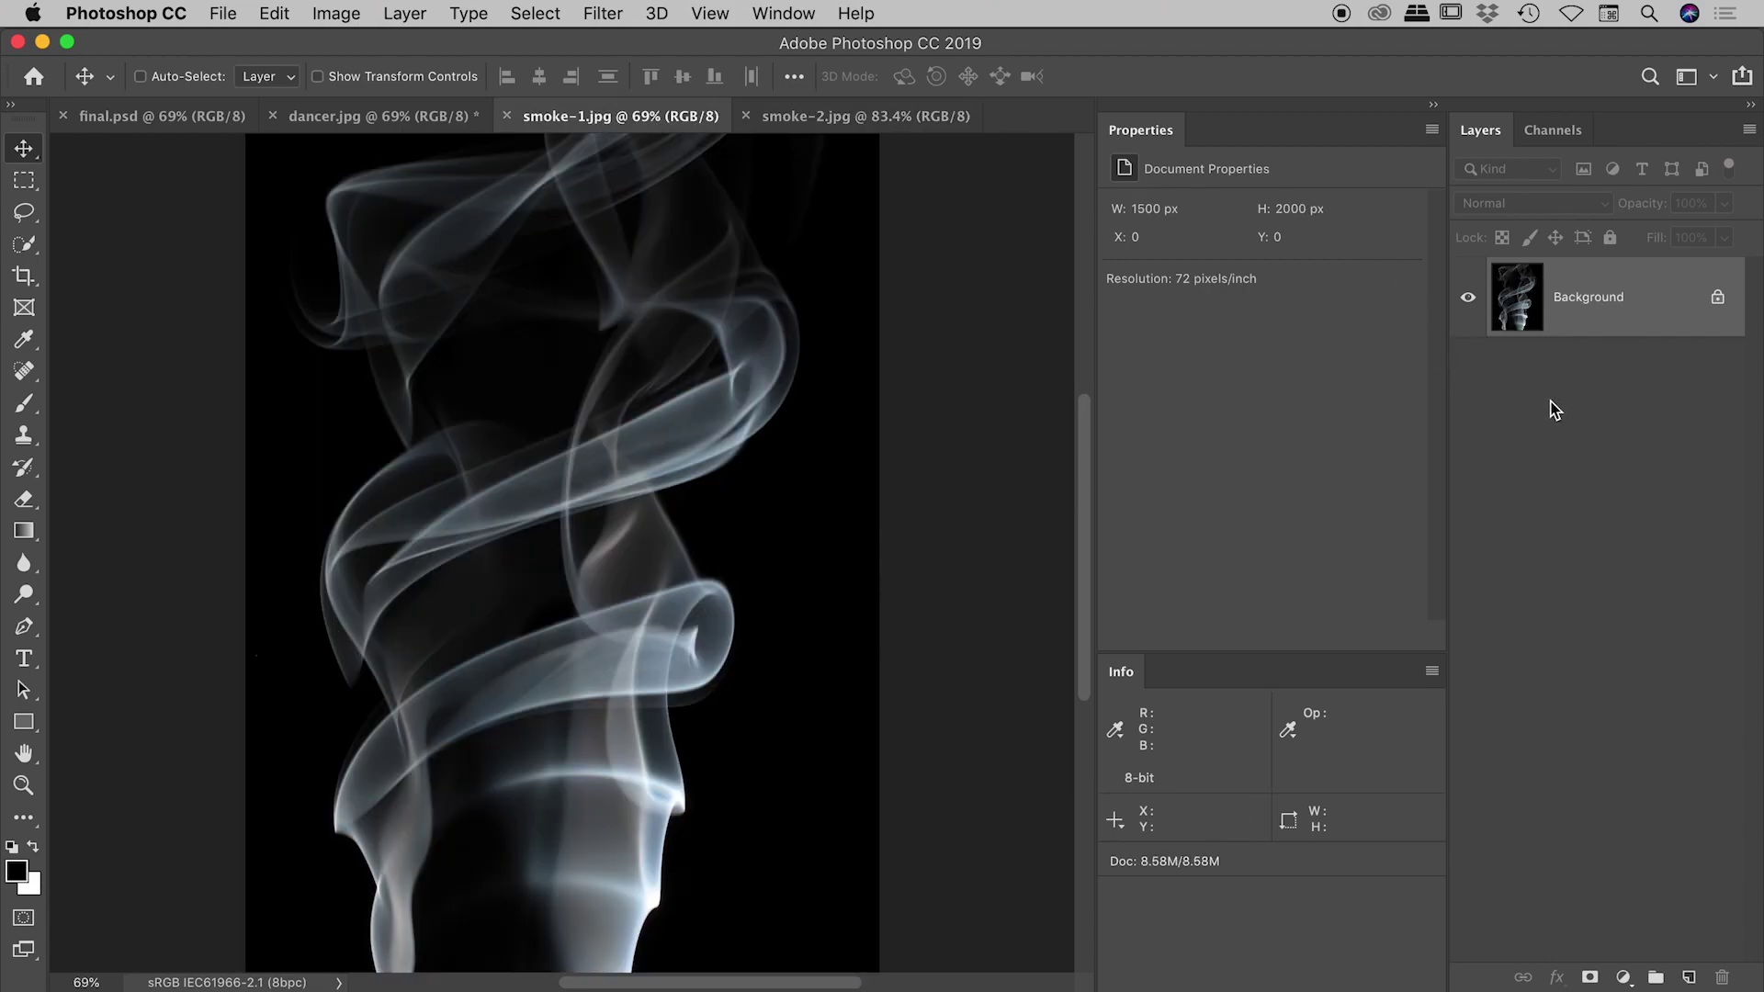
pyautogui.click(1624, 978)
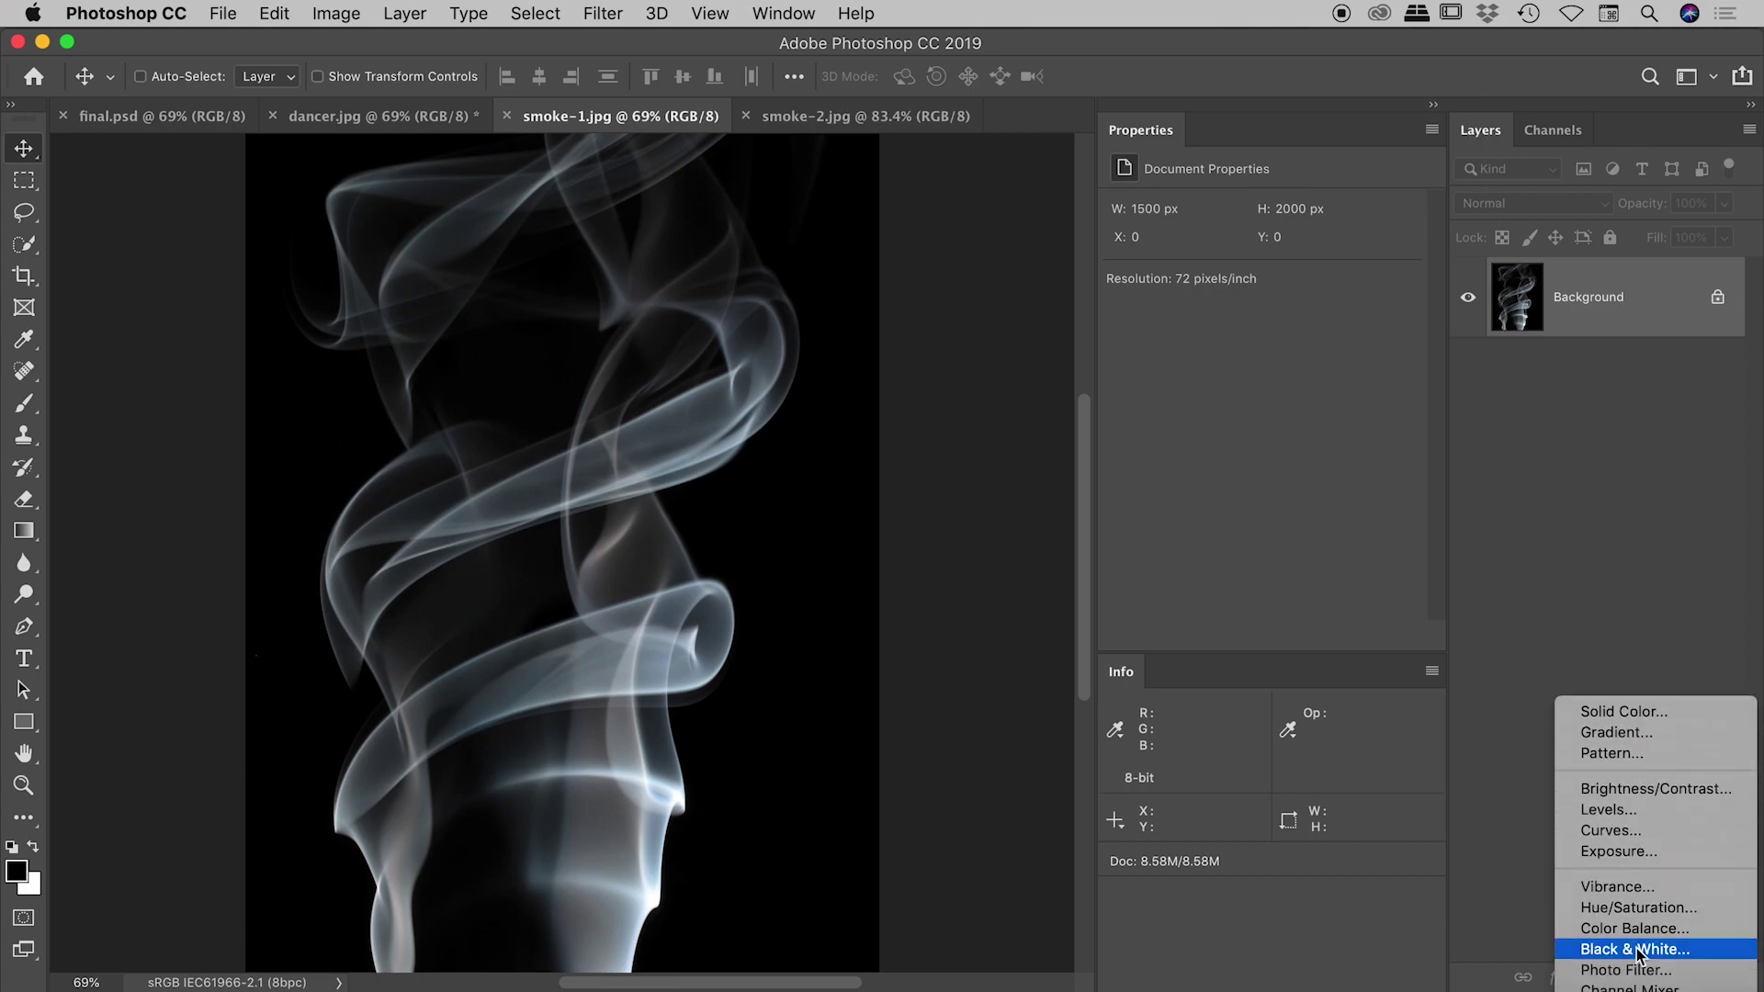
pyautogui.click(1635, 831)
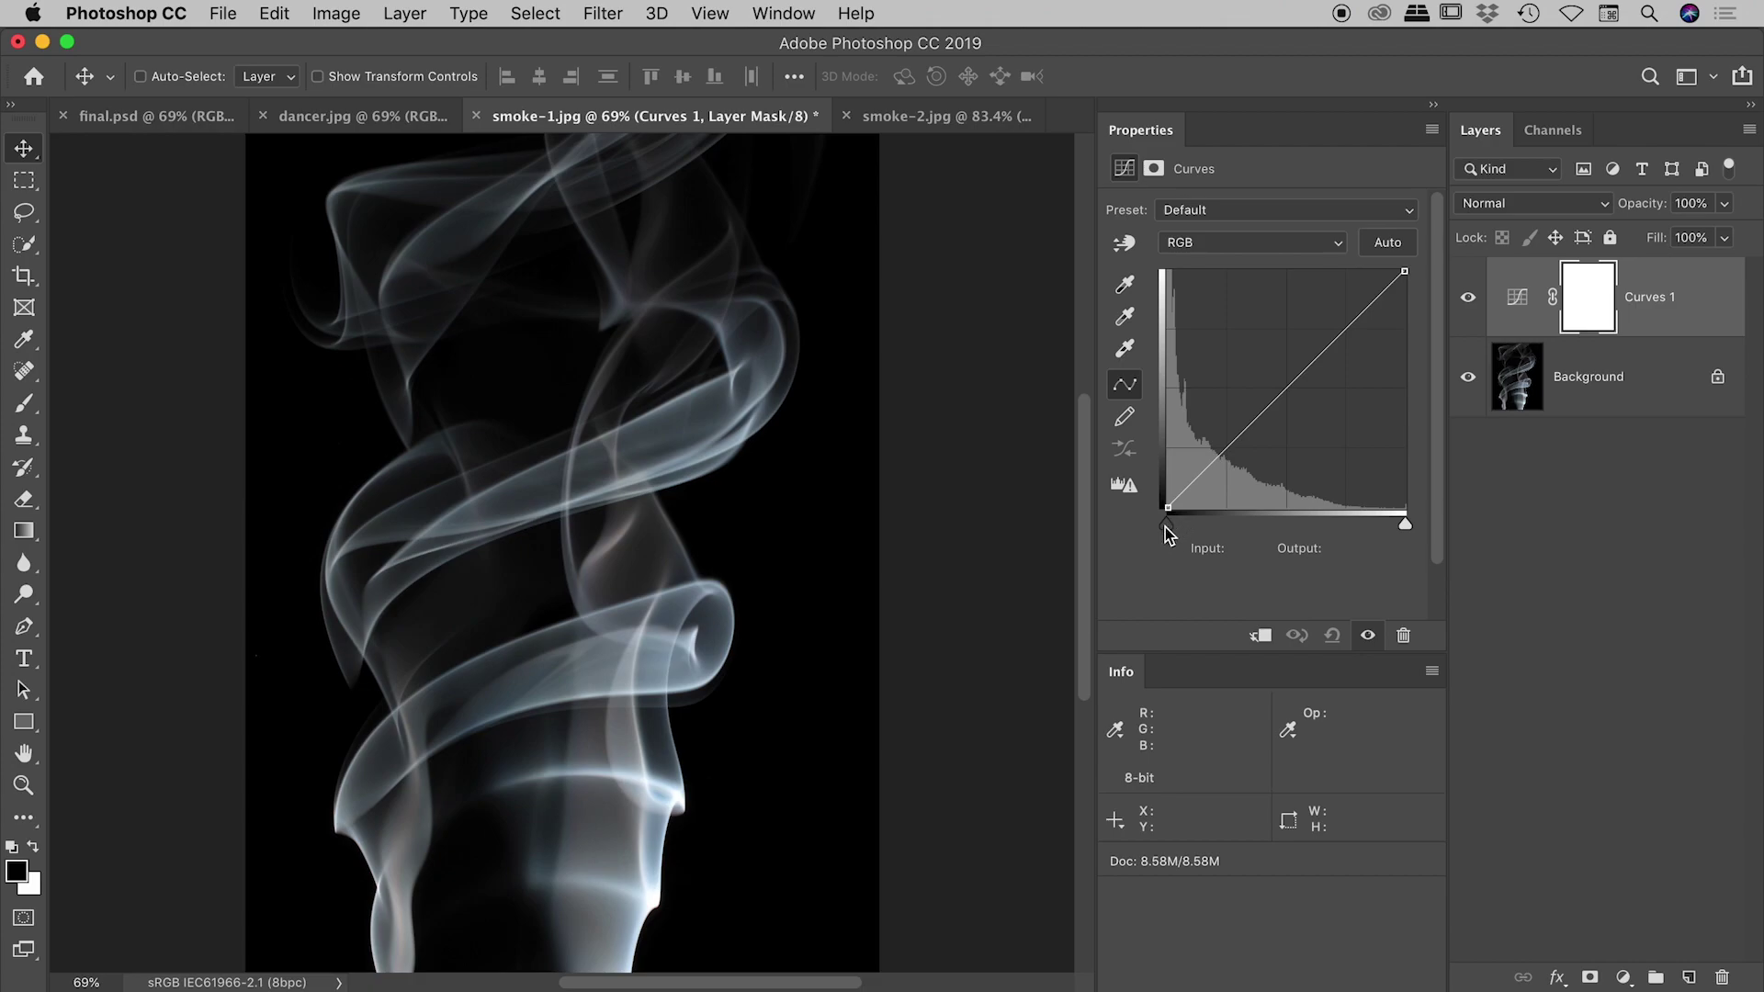
pyautogui.moveTo(1171, 526); pyautogui.dragTo(1174, 533)
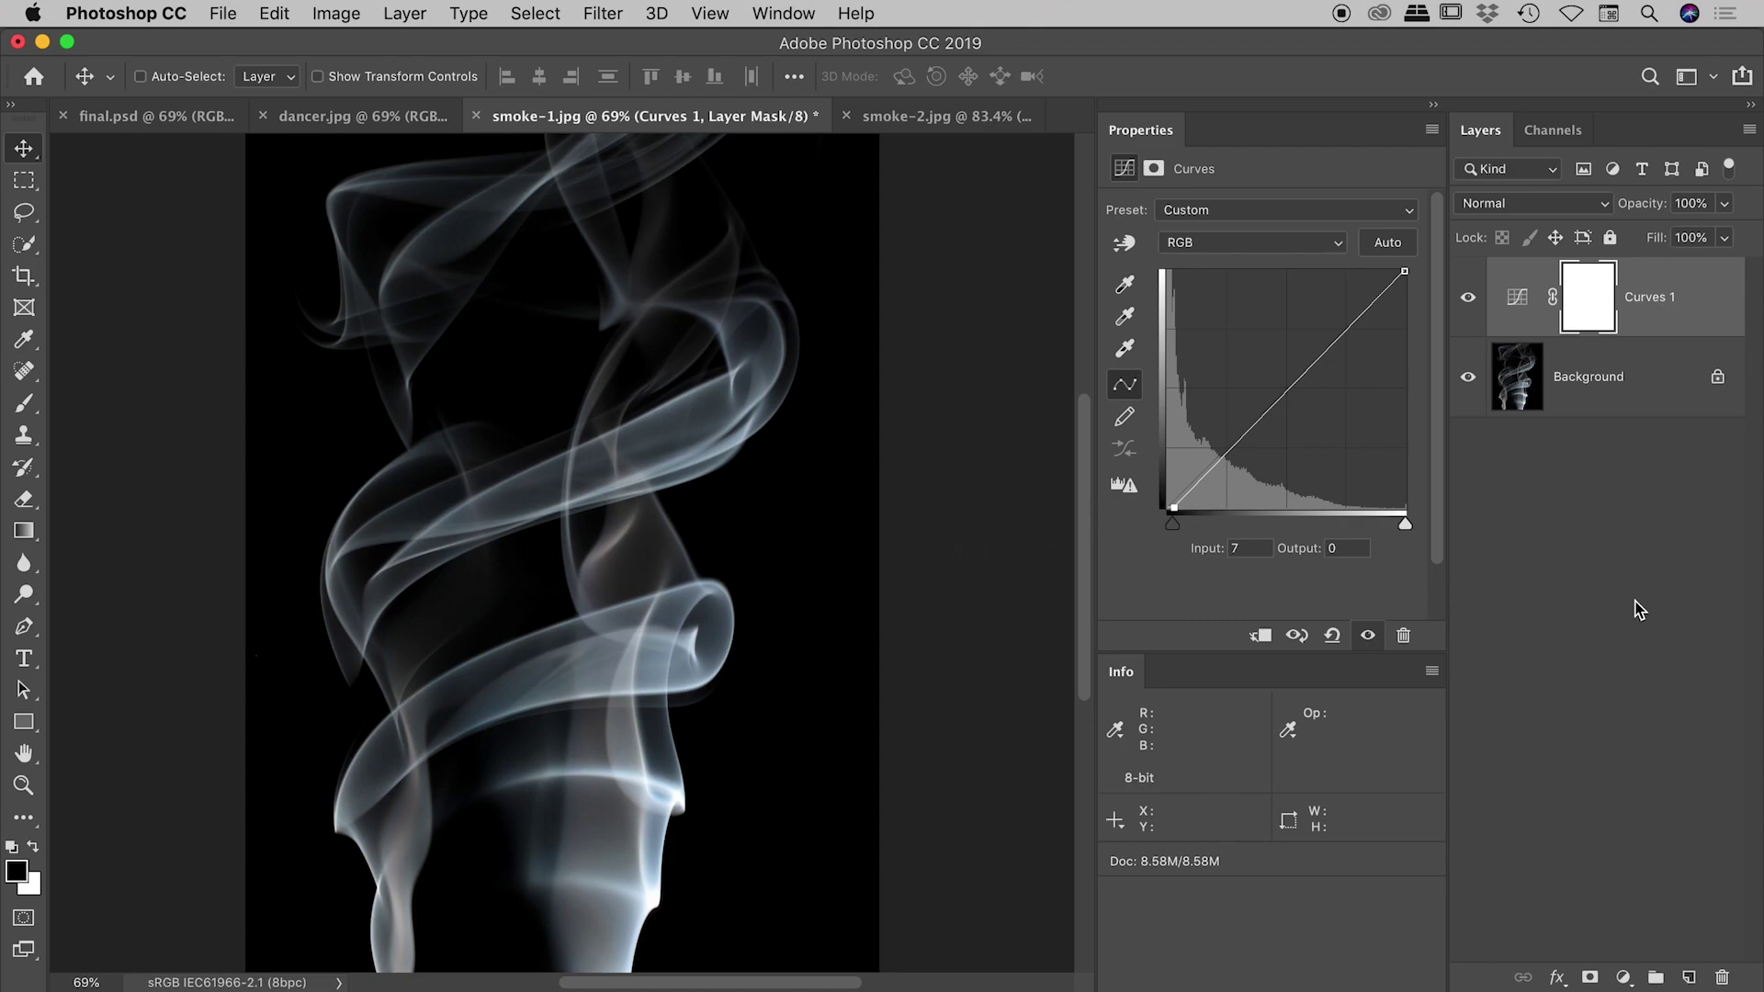
pyautogui.click(1569, 505)
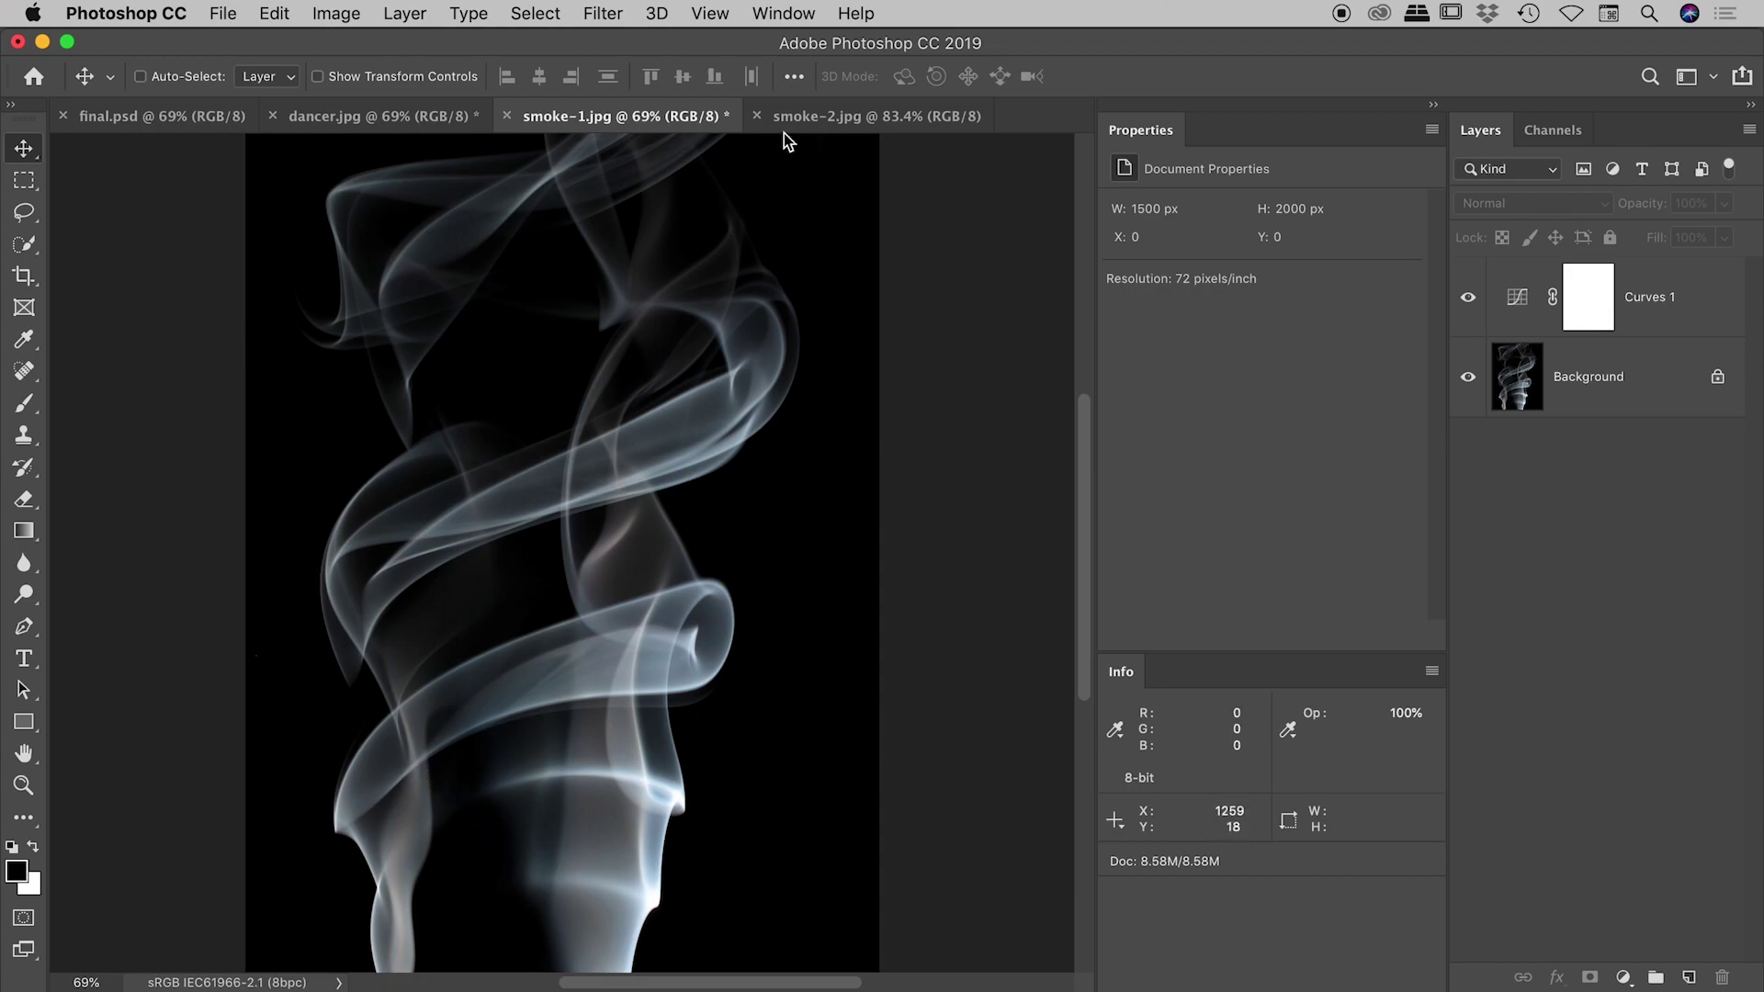
# Add a Curves adjustment layer to smoke-2.jpg and set its black point to input 8, output 0.
pyautogui.click(815, 118)
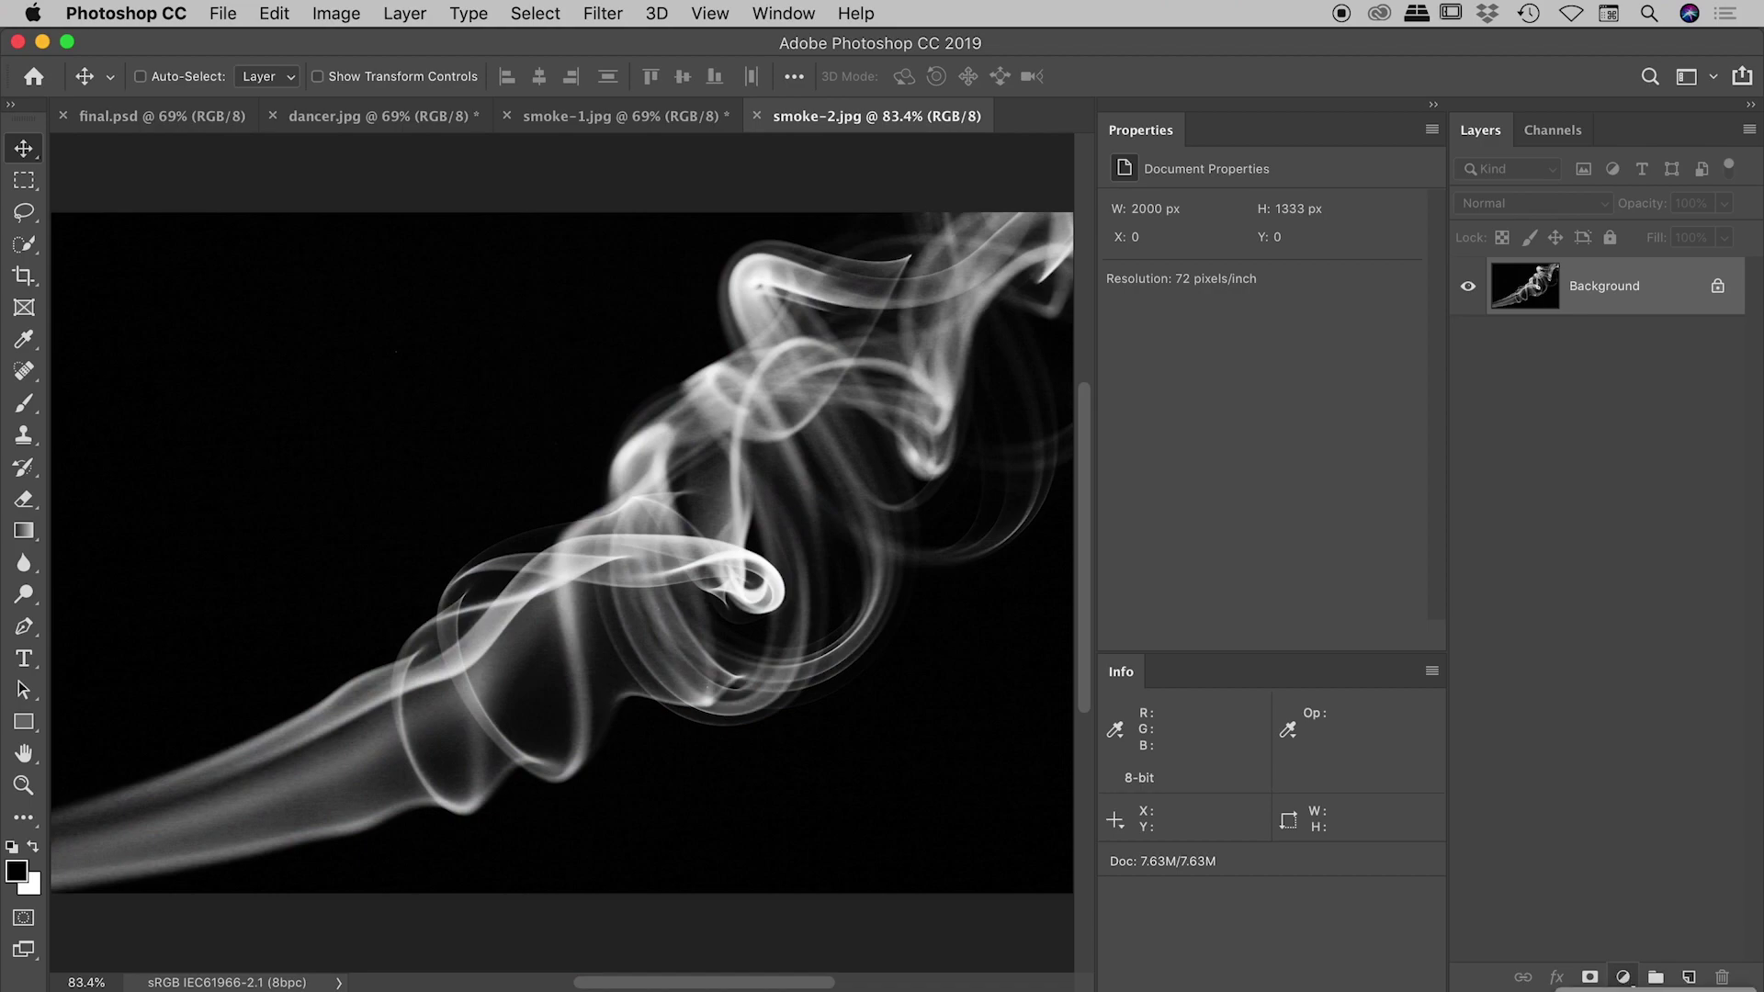
pyautogui.click(1625, 978)
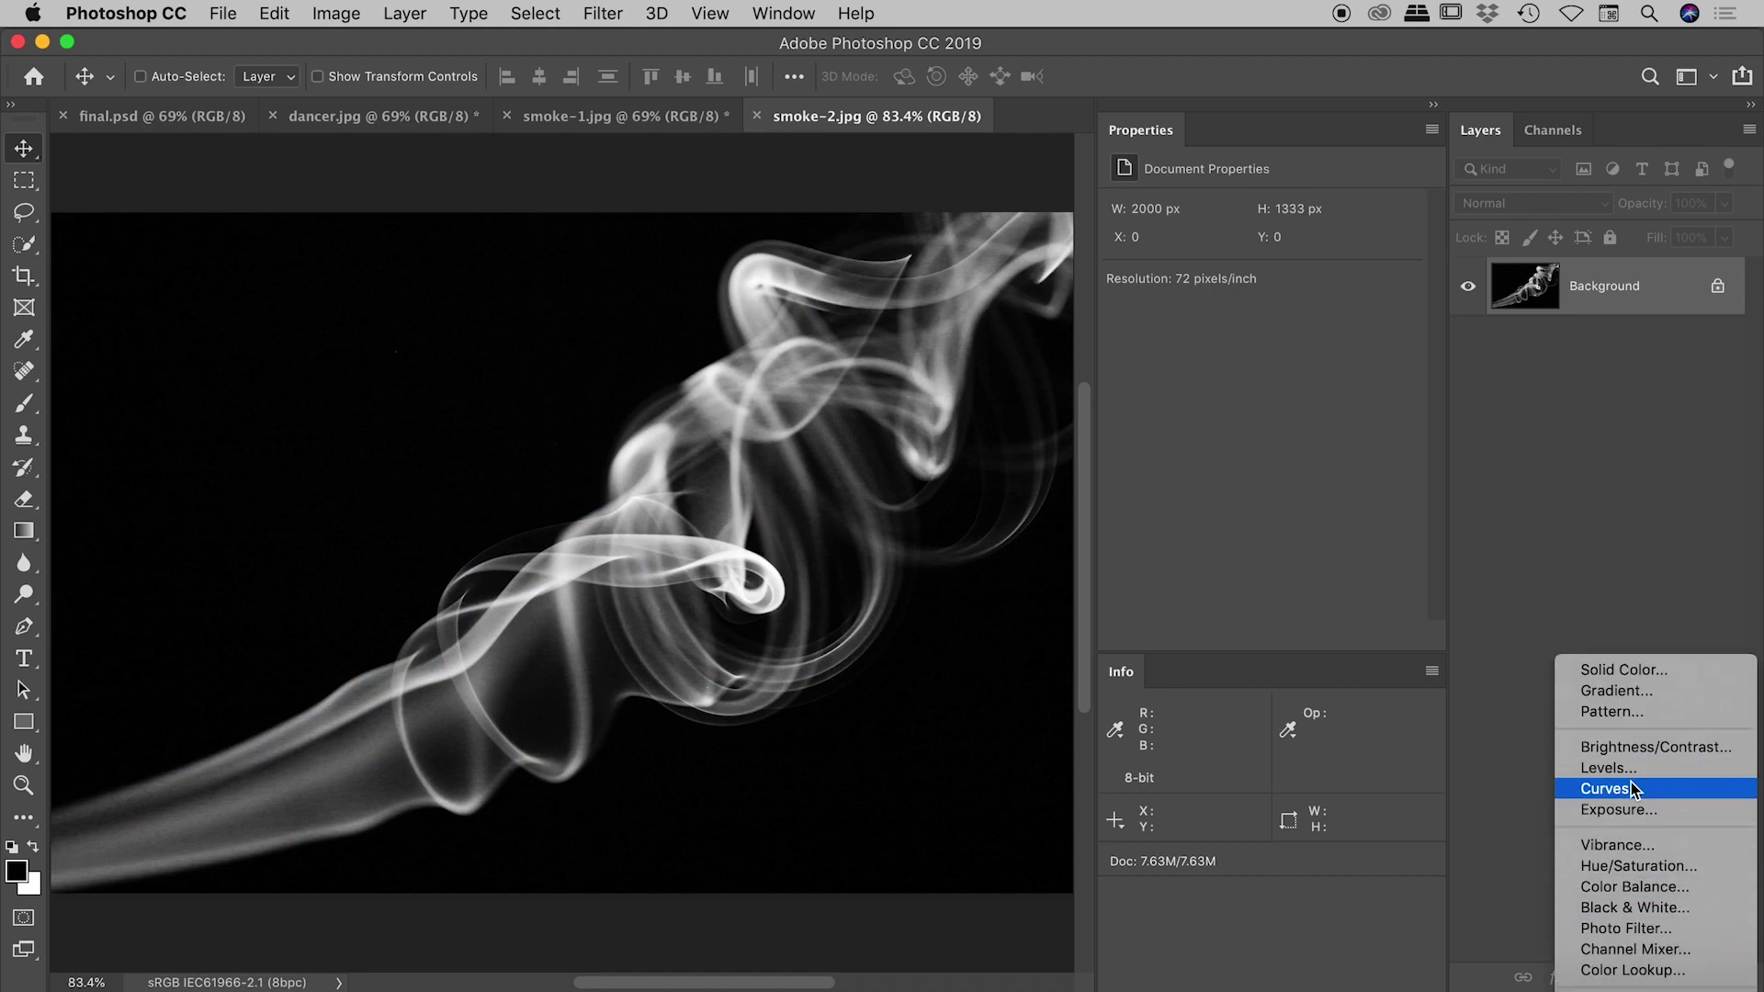
pyautogui.click(1630, 787)
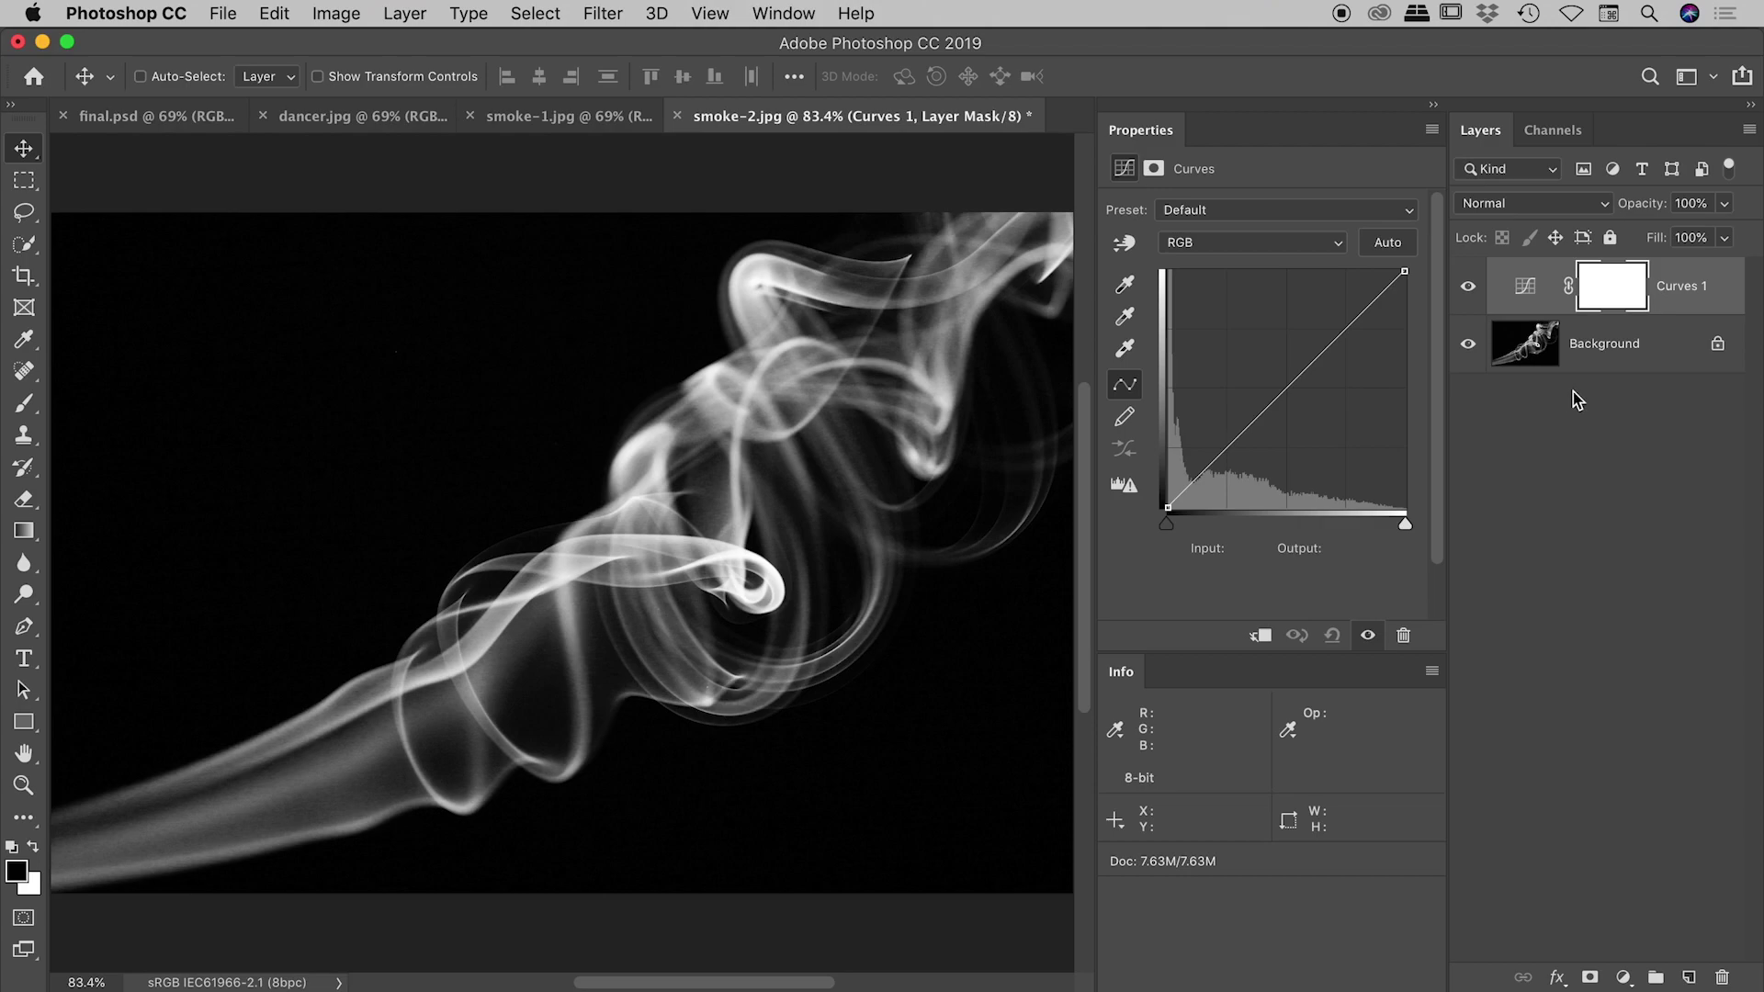
pyautogui.moveTo(1164, 530); pyautogui.dragTo(1175, 532)
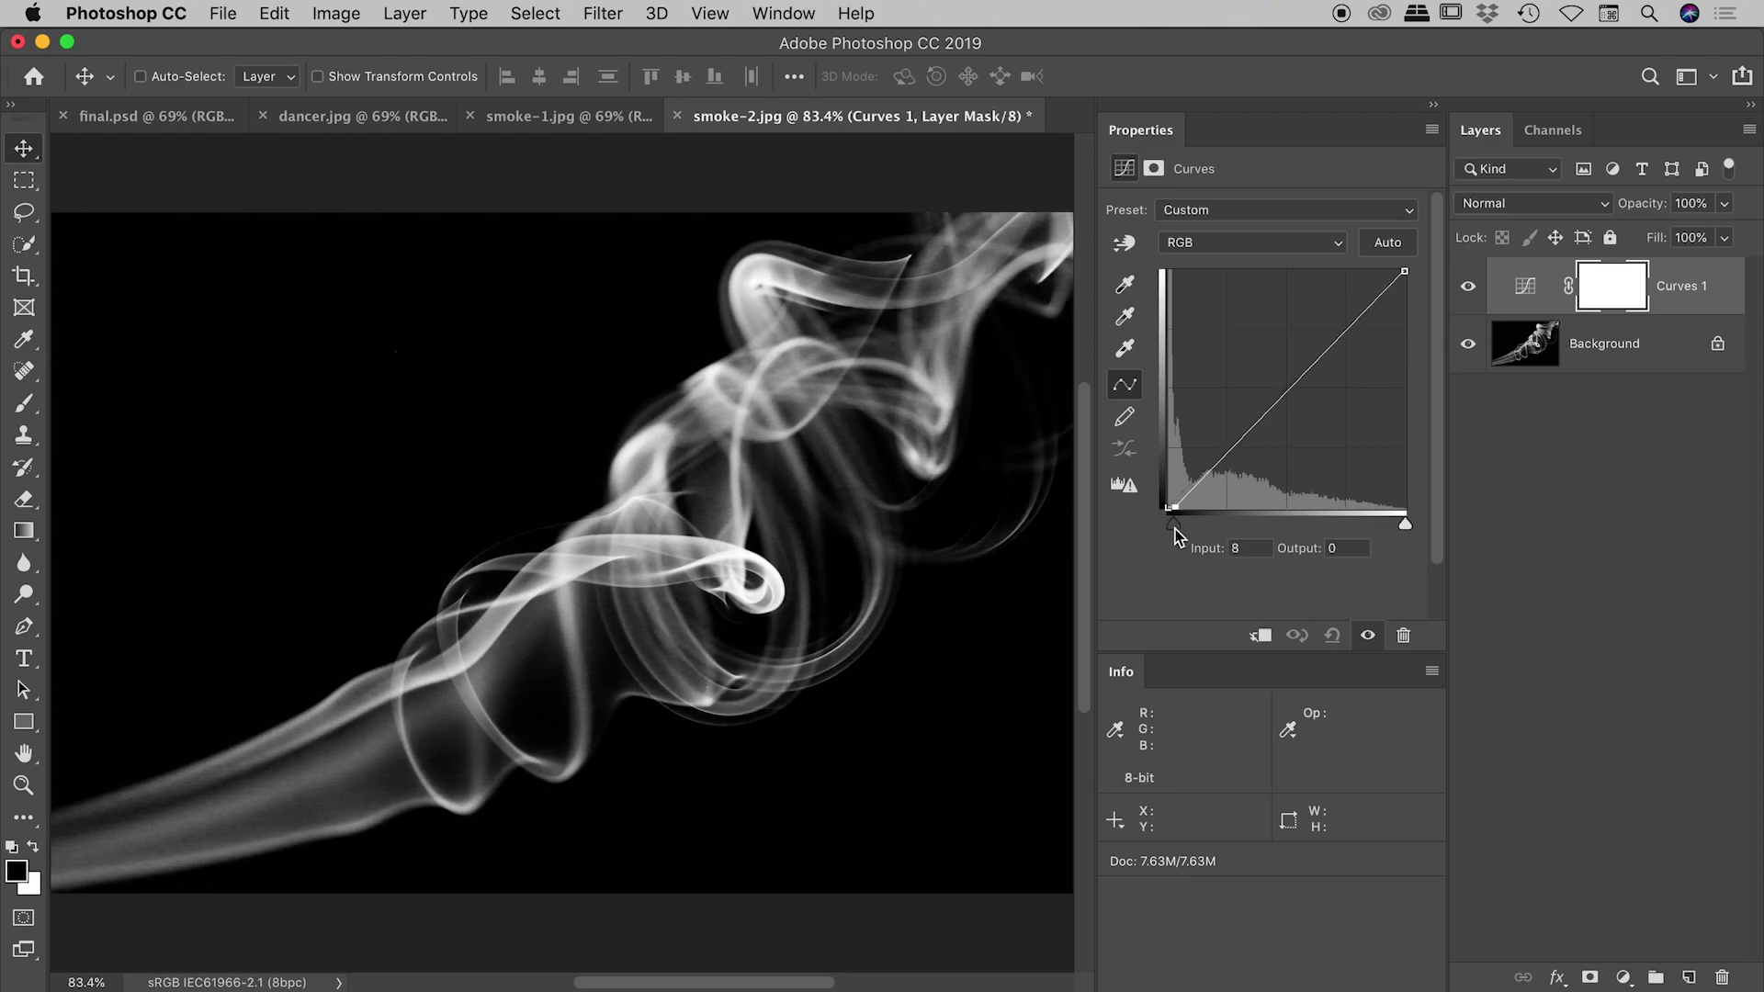
pyautogui.click(1617, 462)
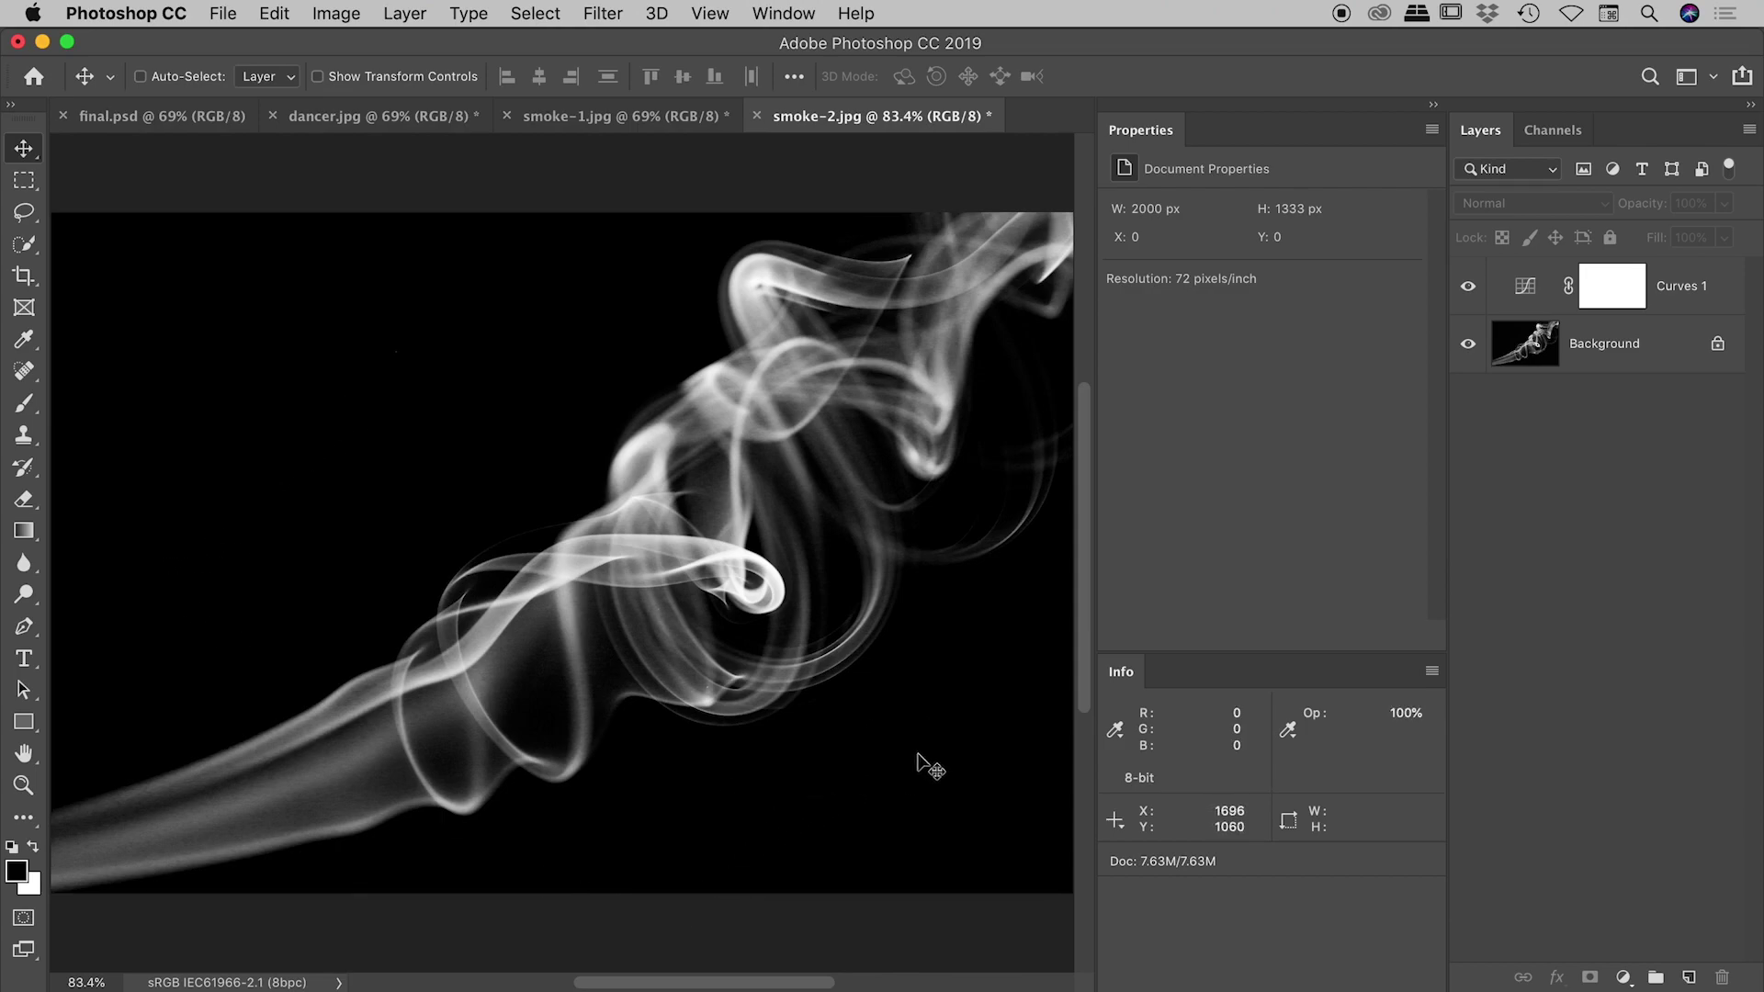
# Examine the Red, Green and Blue channels of smoke-1.jpg individually, ending on the composite RGB view.
pyautogui.click(613, 120)
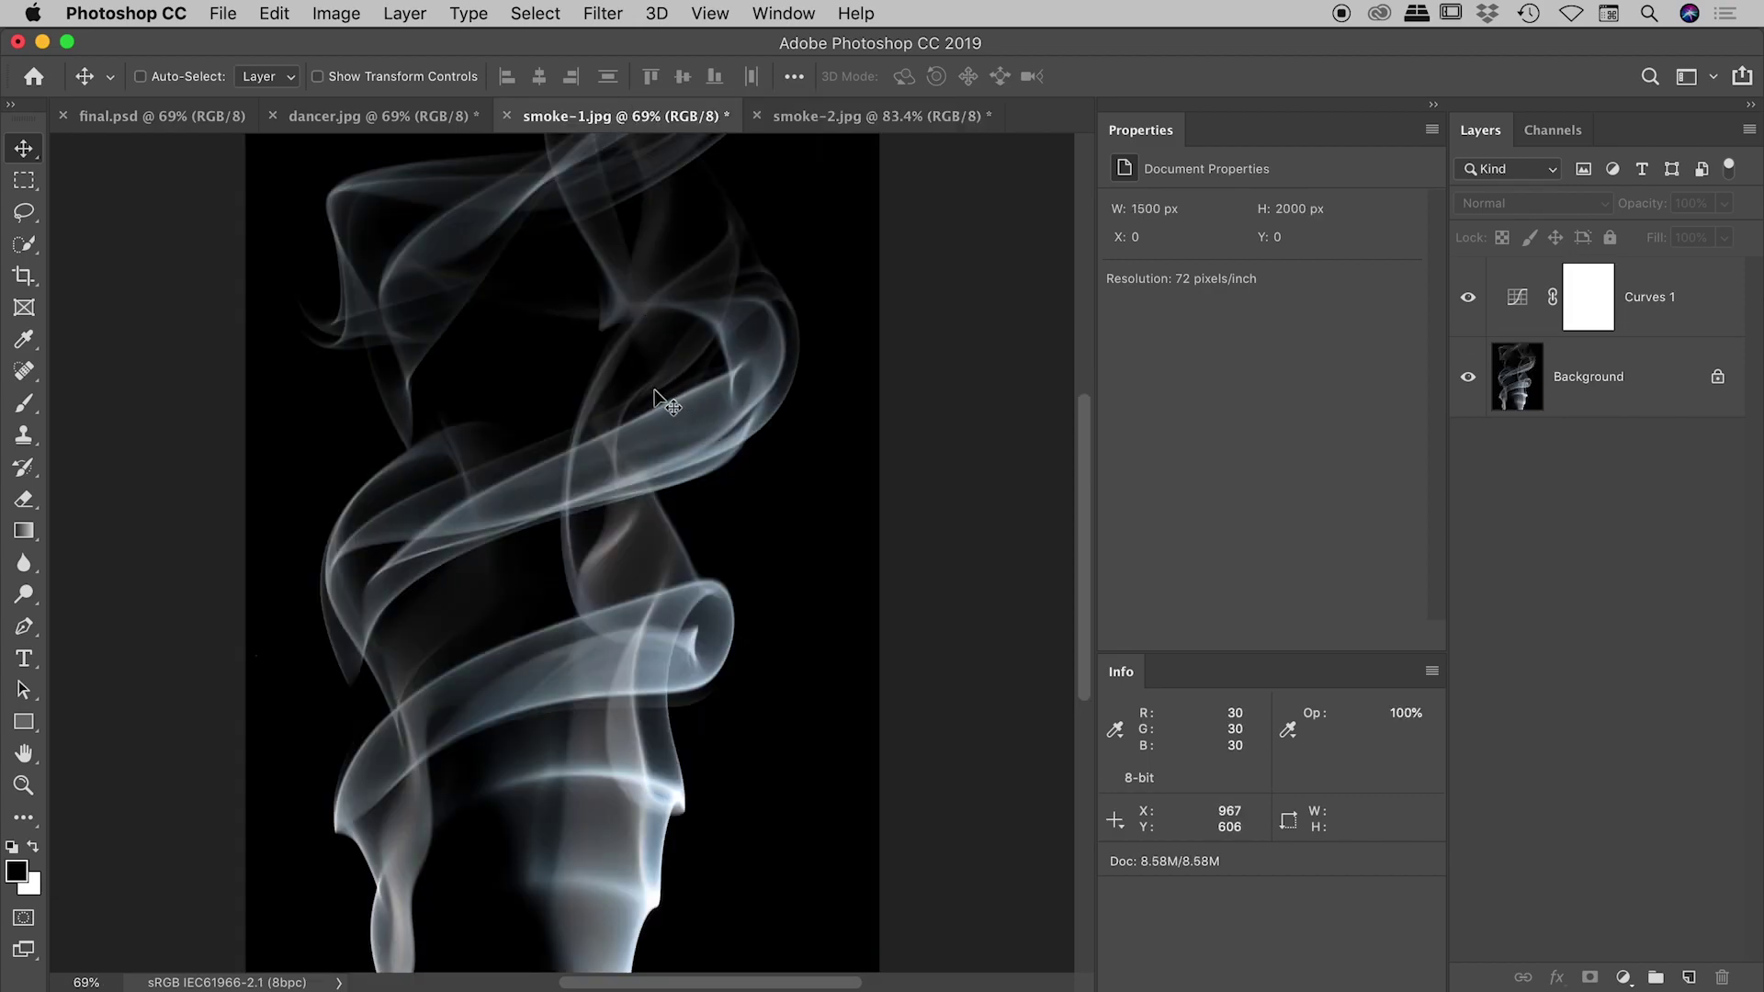
pyautogui.click(1551, 135)
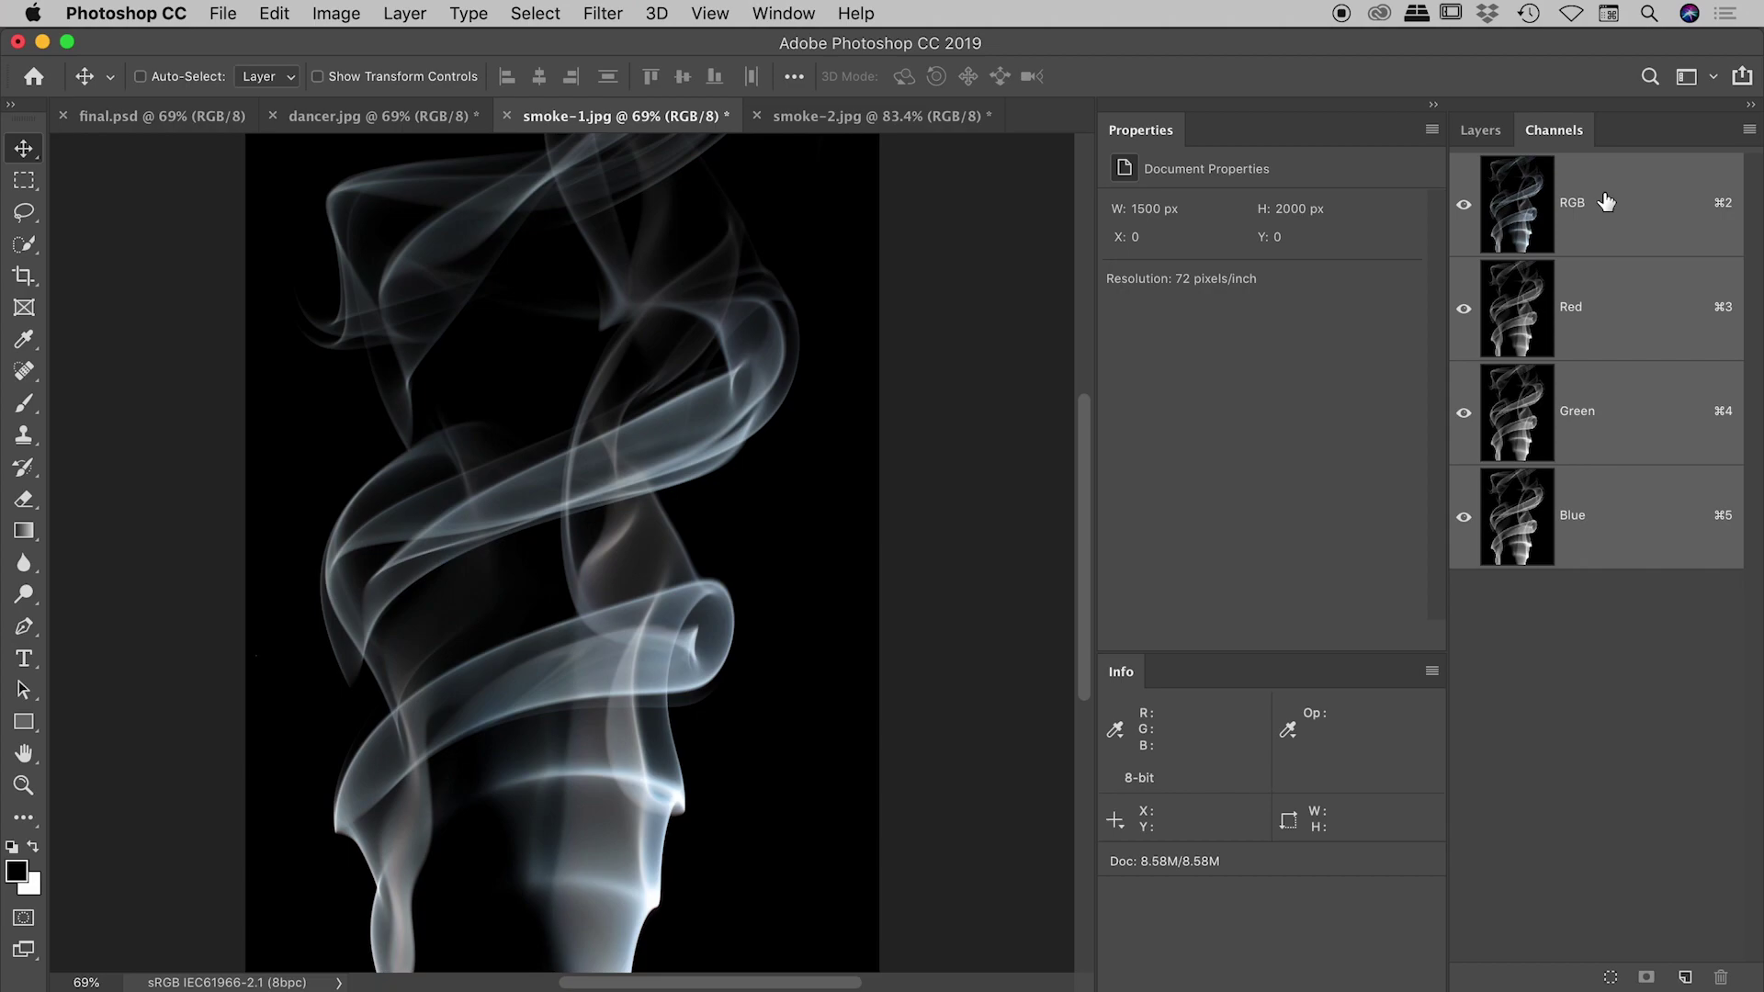
pyautogui.click(1590, 323)
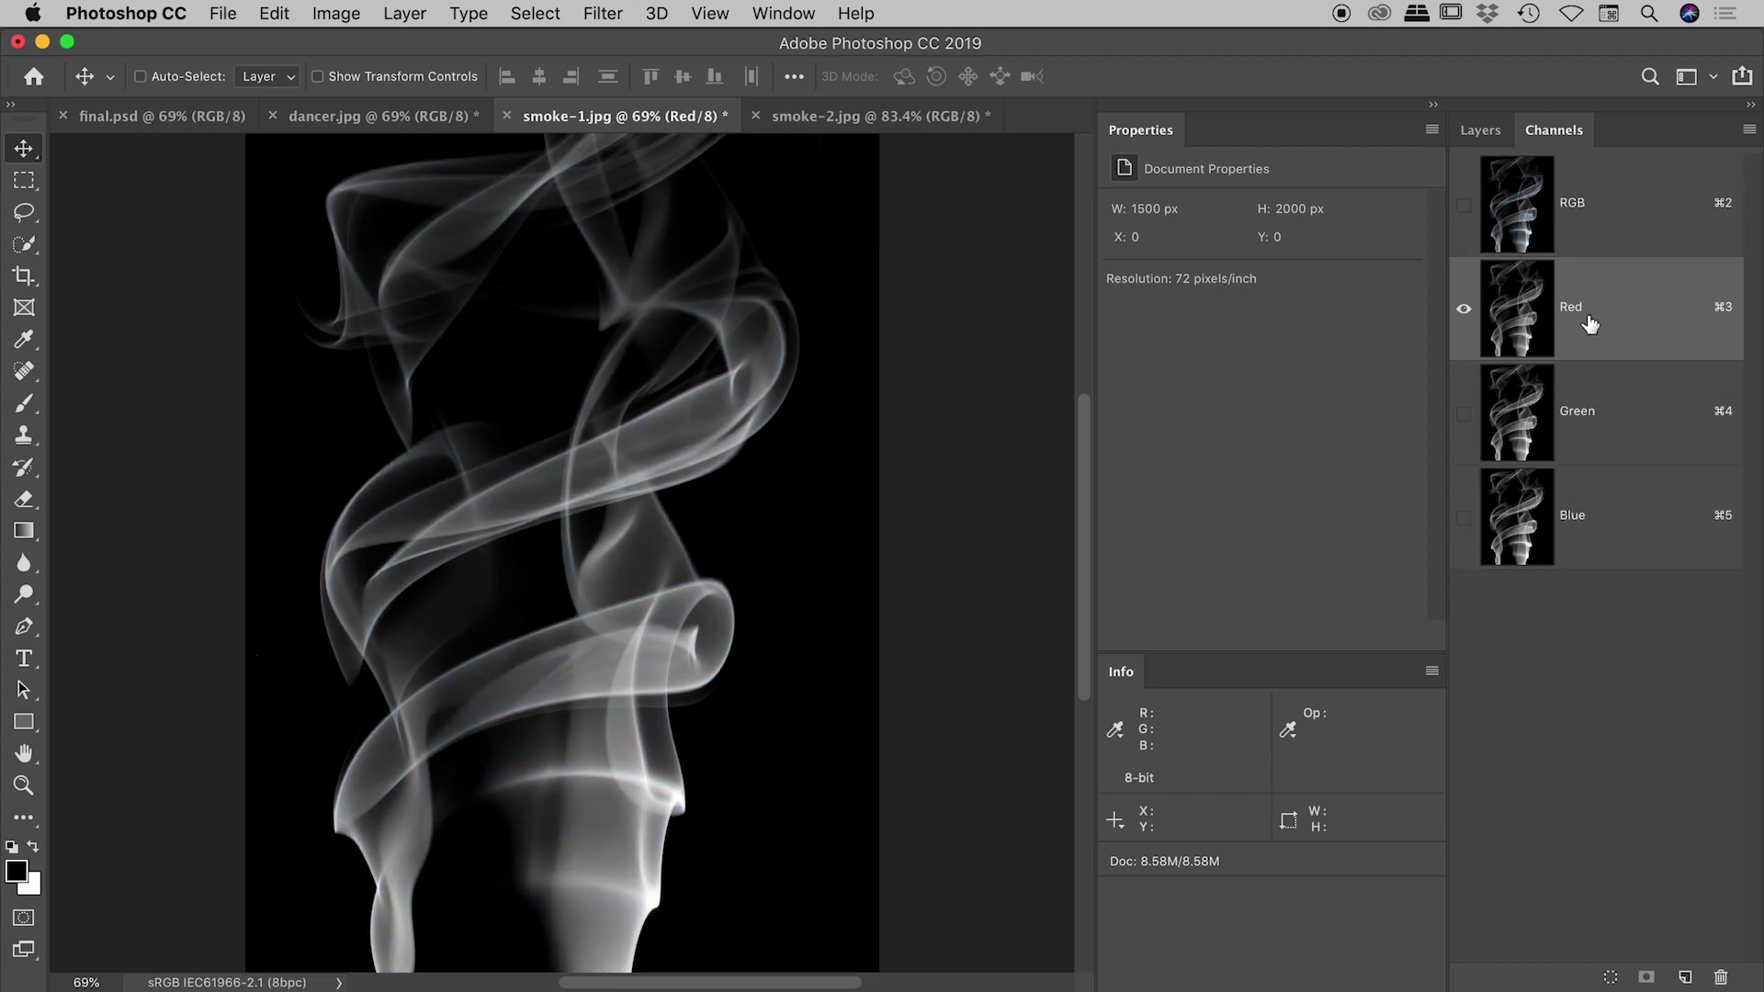
pyautogui.click(1590, 416)
pyautogui.click(1611, 527)
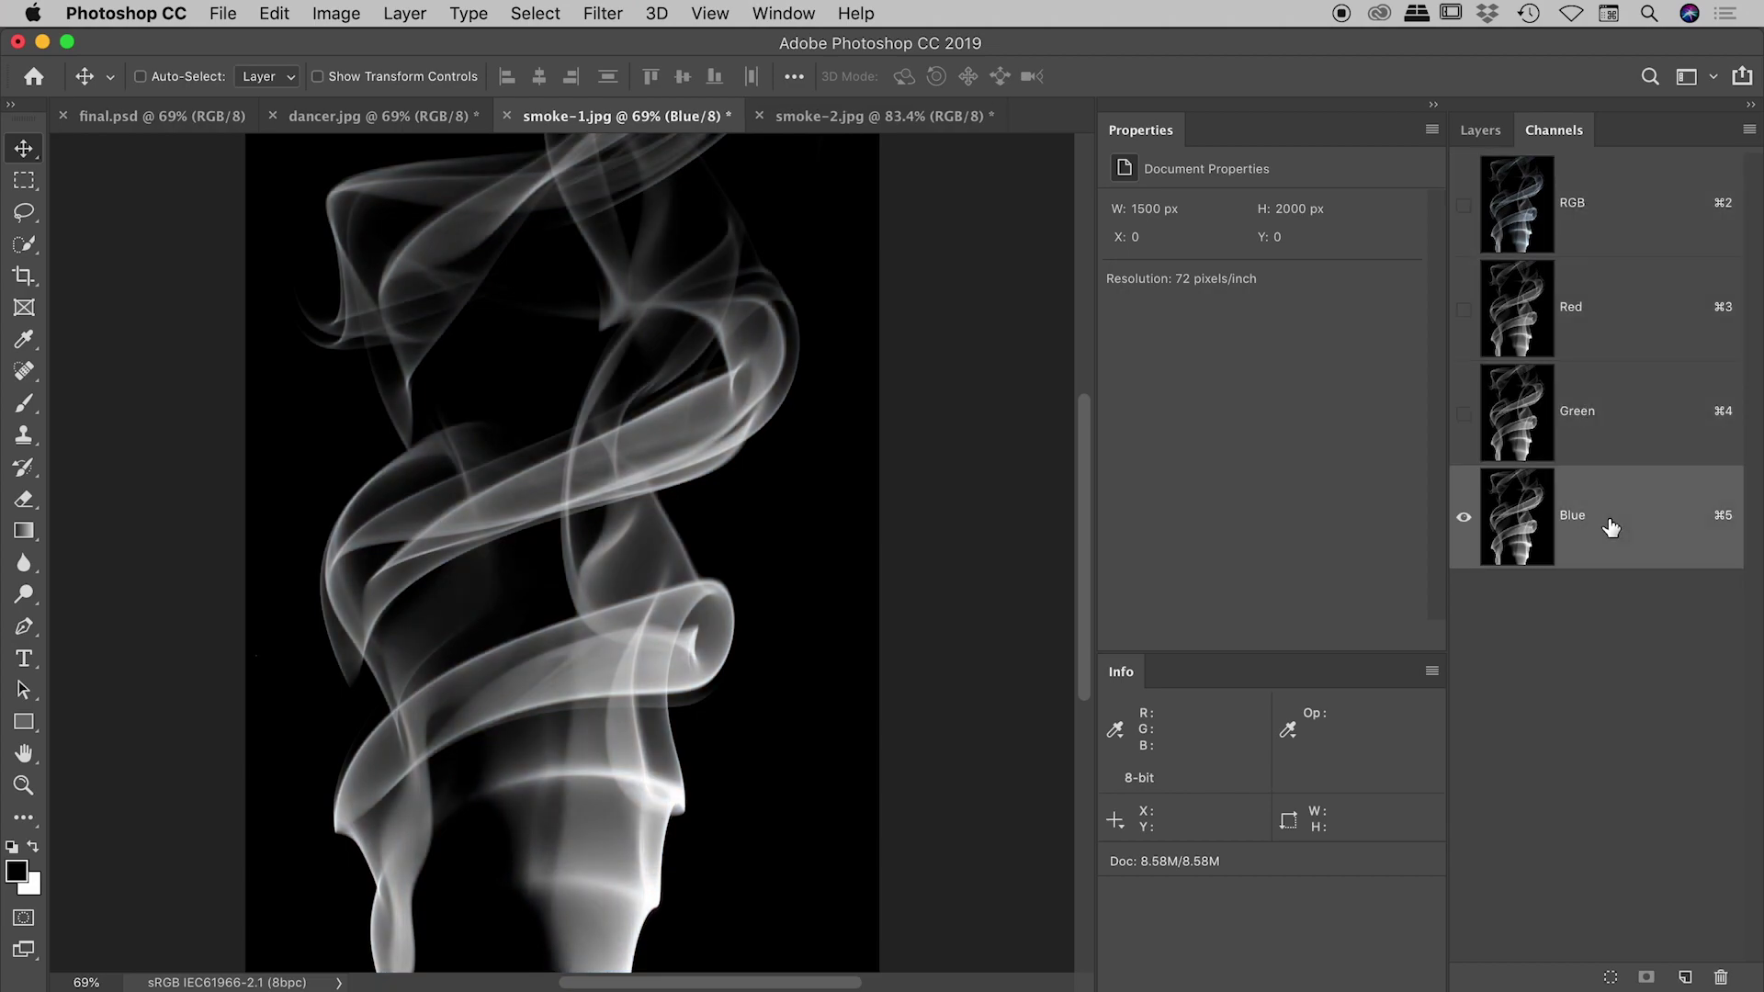
pyautogui.click(1603, 443)
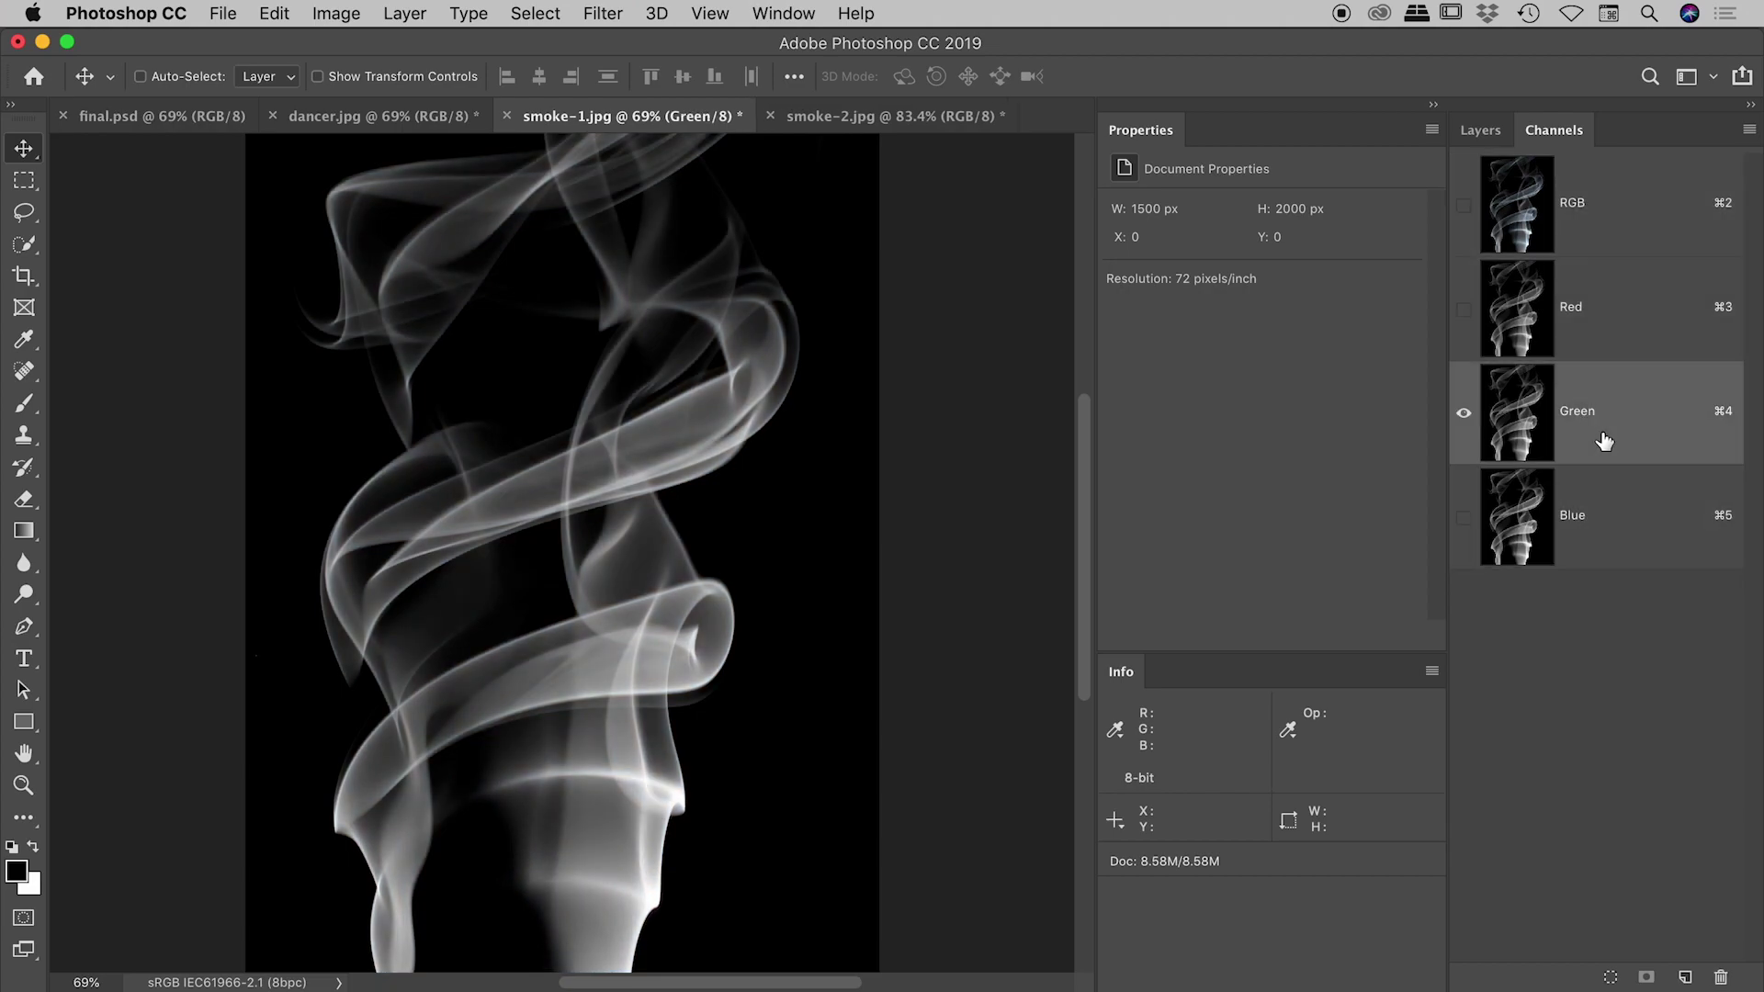
pyautogui.click(1602, 337)
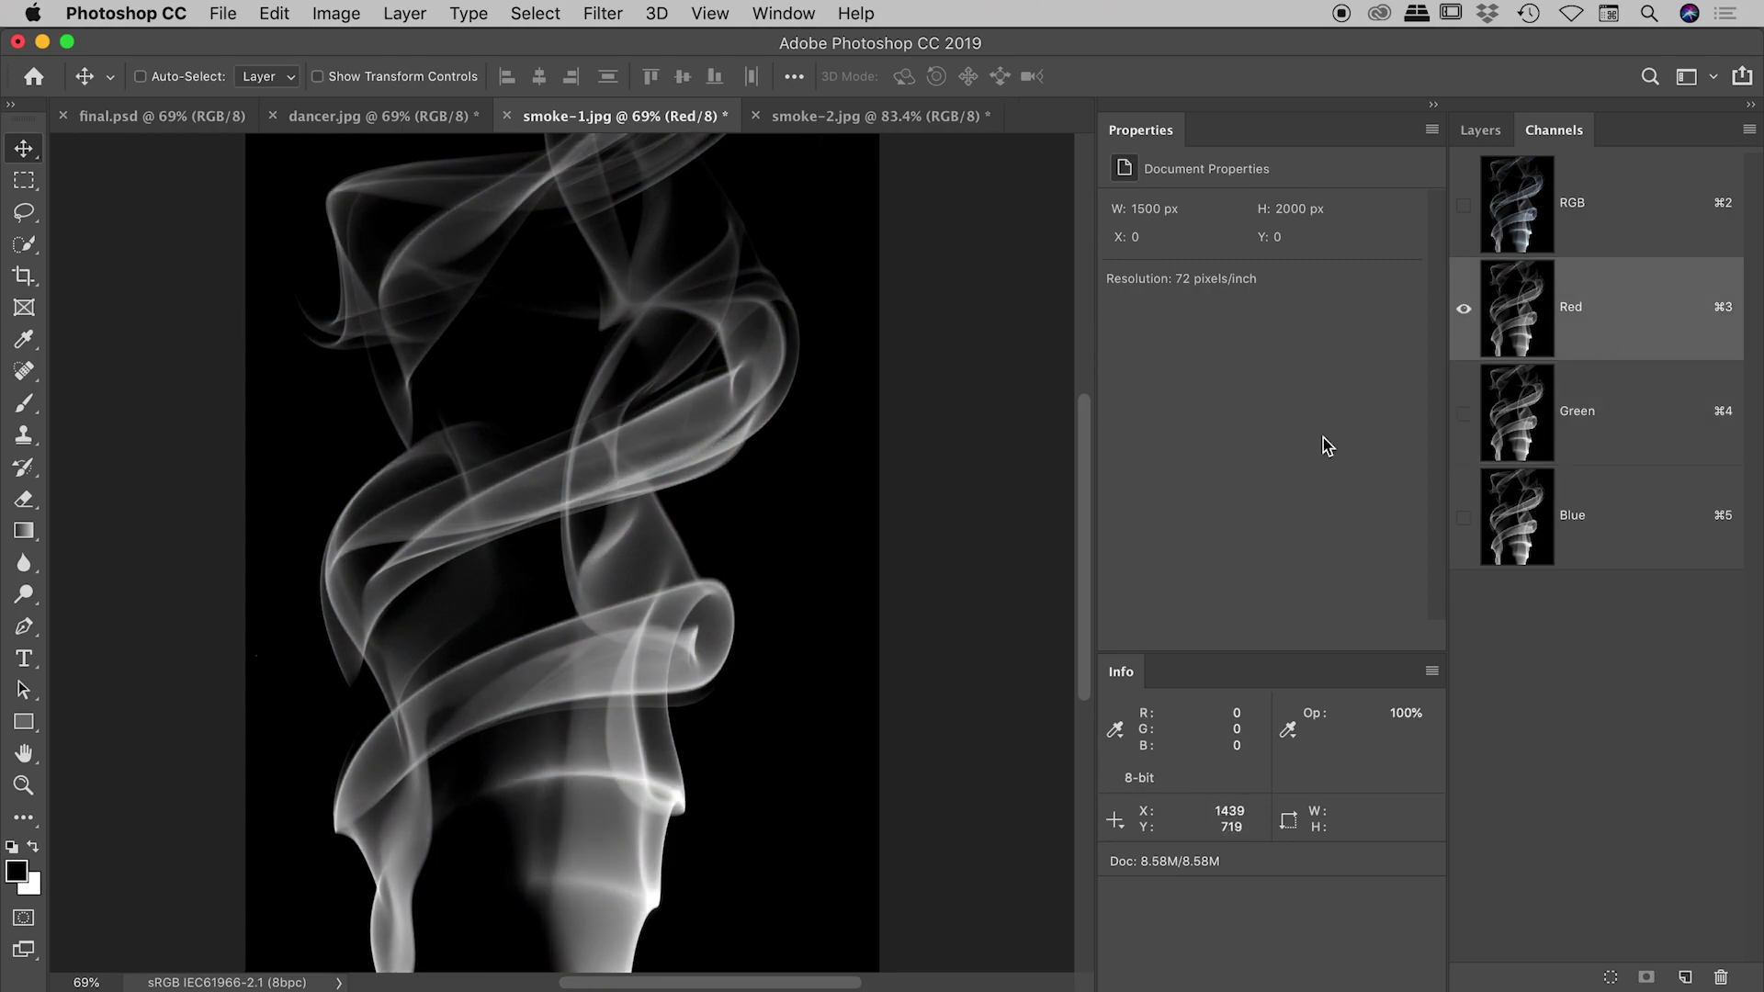
pyautogui.click(1593, 442)
pyautogui.click(1584, 548)
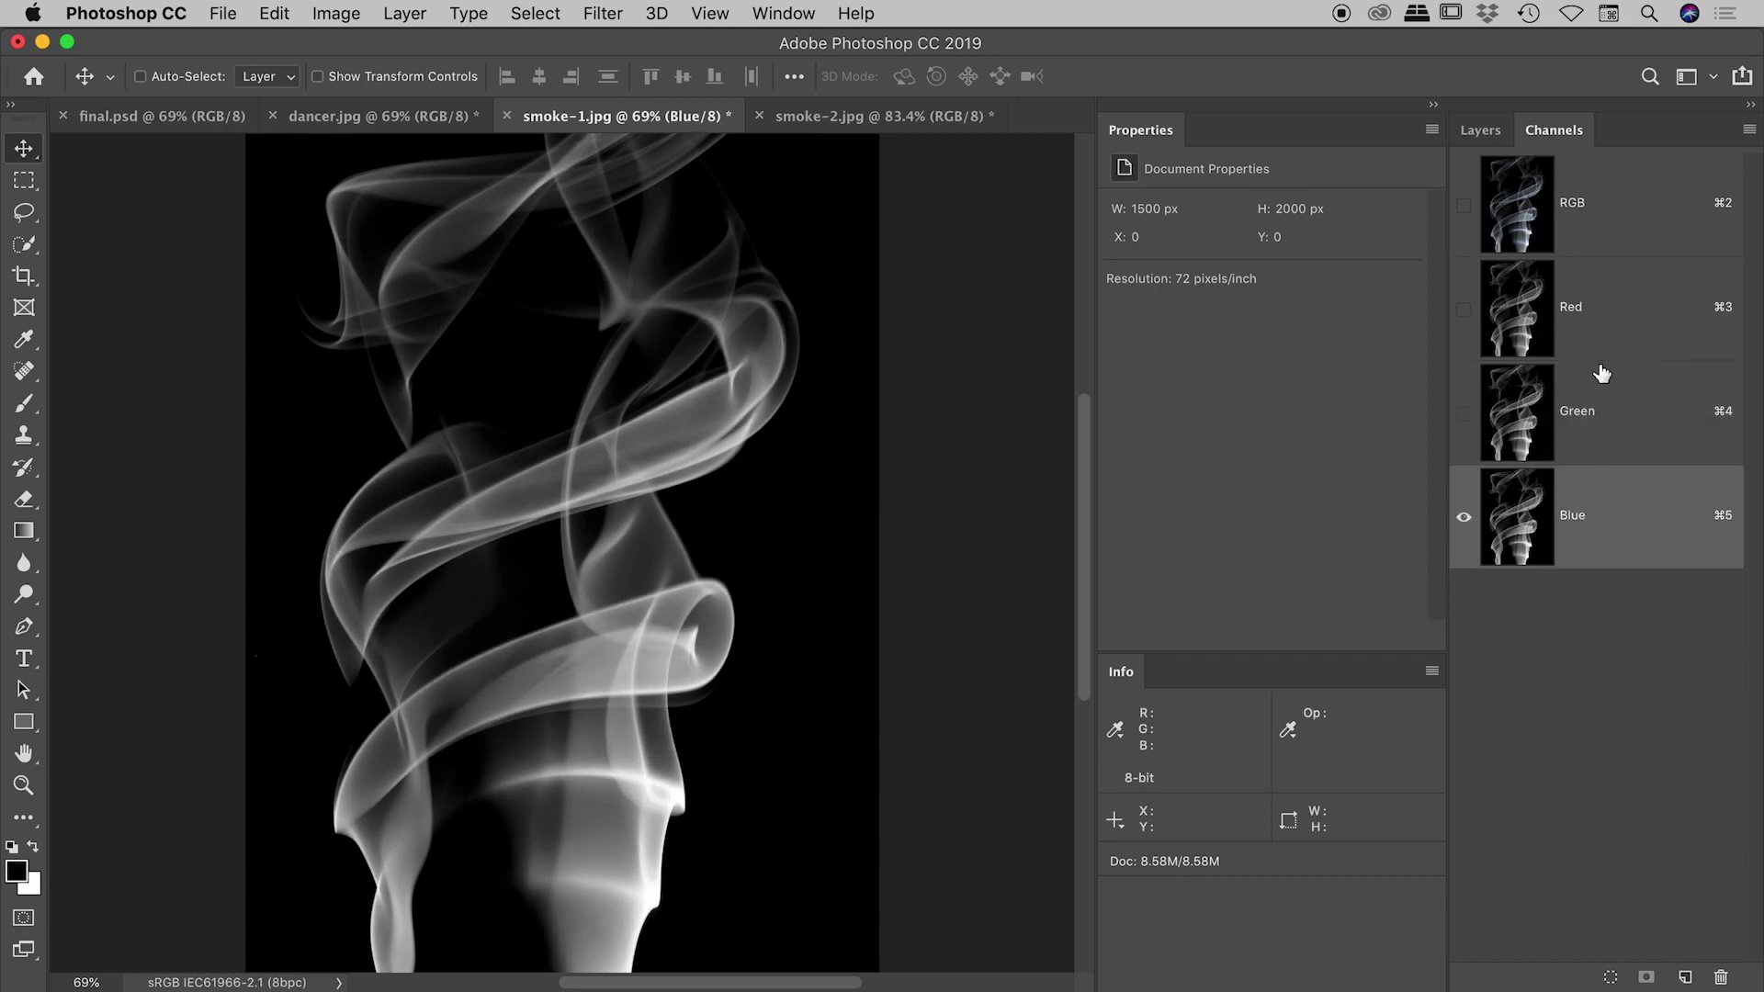
pyautogui.click(1603, 229)
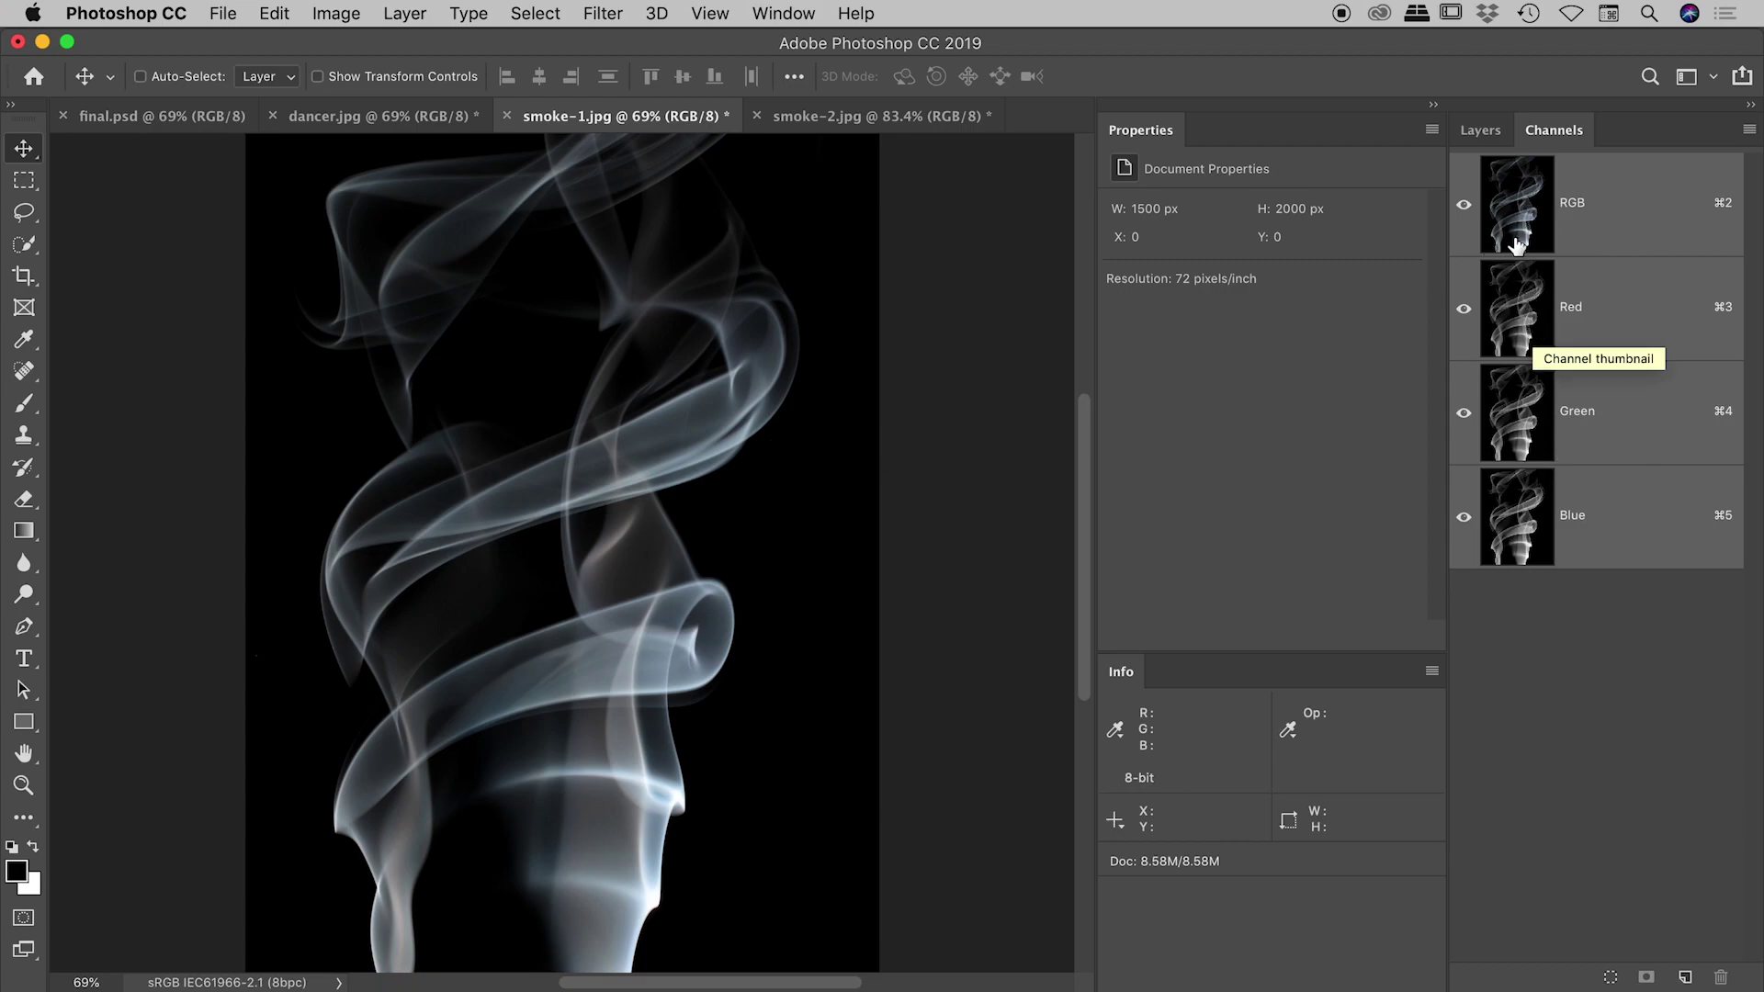
# Load the RGB, Red and Blue channels of smoke-1.jpg one after another as selections to compare them.
pyautogui.press('super')
pyautogui.keyDown('super'); pyautogui.click(1522, 209); pyautogui.keyUp('super')
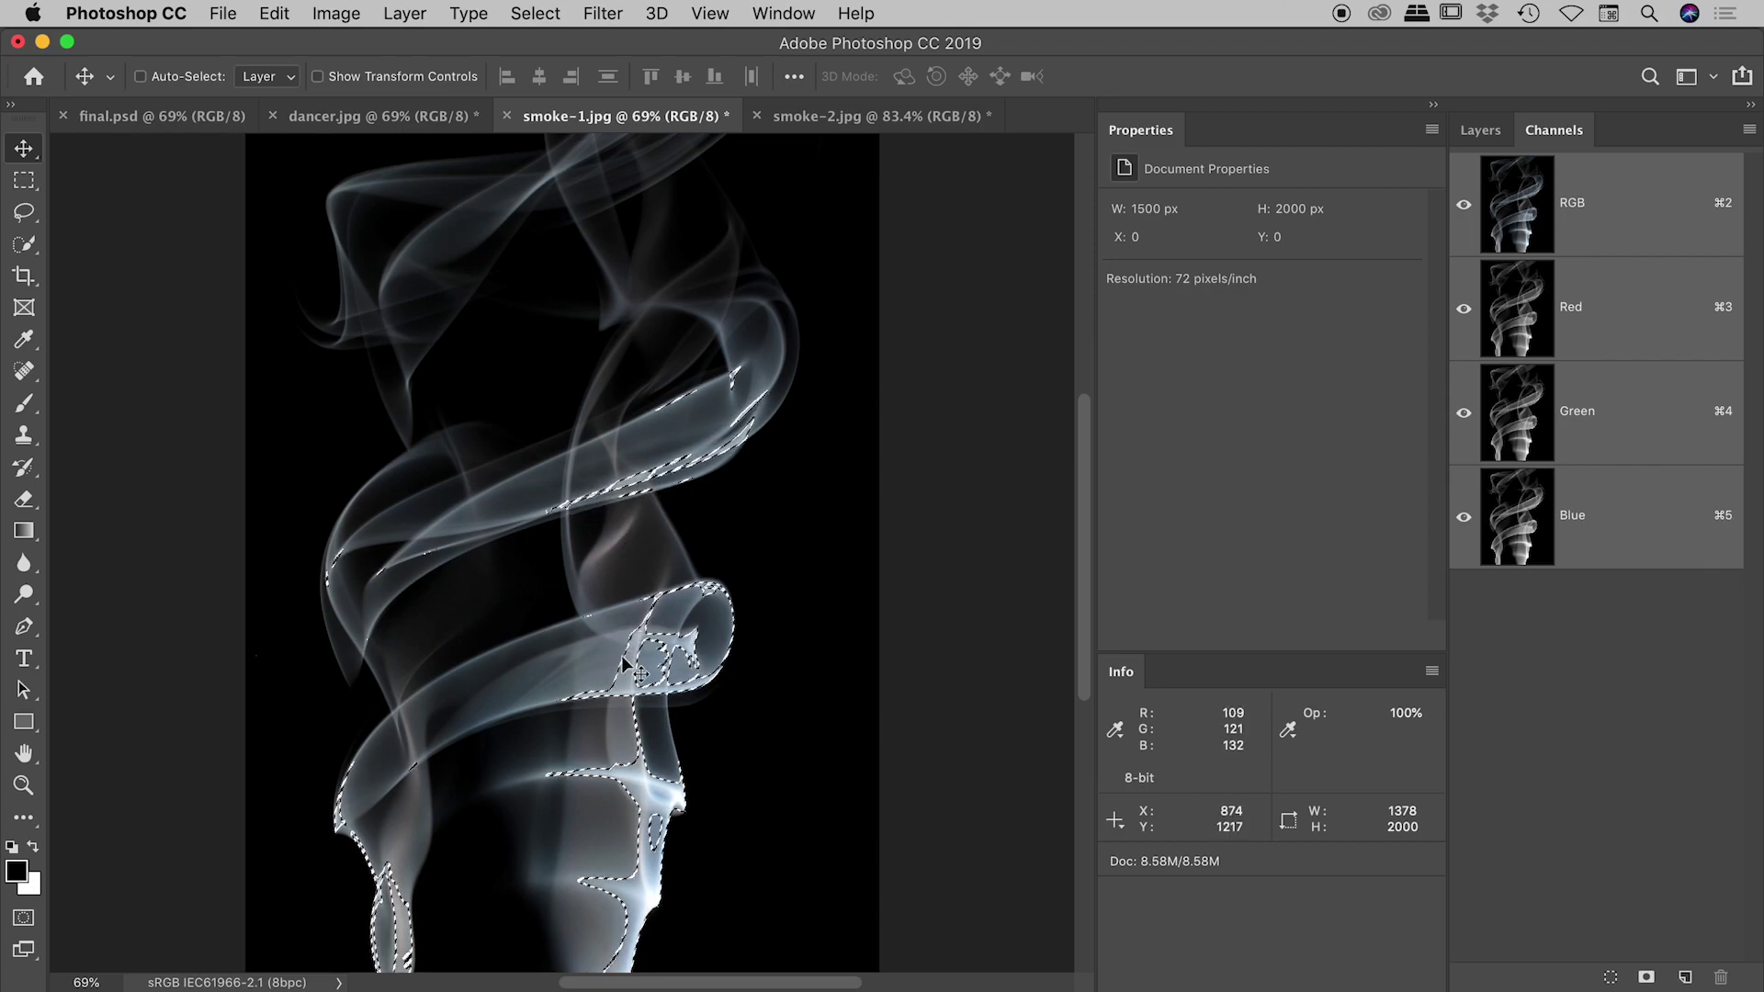
pyautogui.press('super')
pyautogui.keyDown('super'); pyautogui.click(1521, 316); pyautogui.keyUp('super')
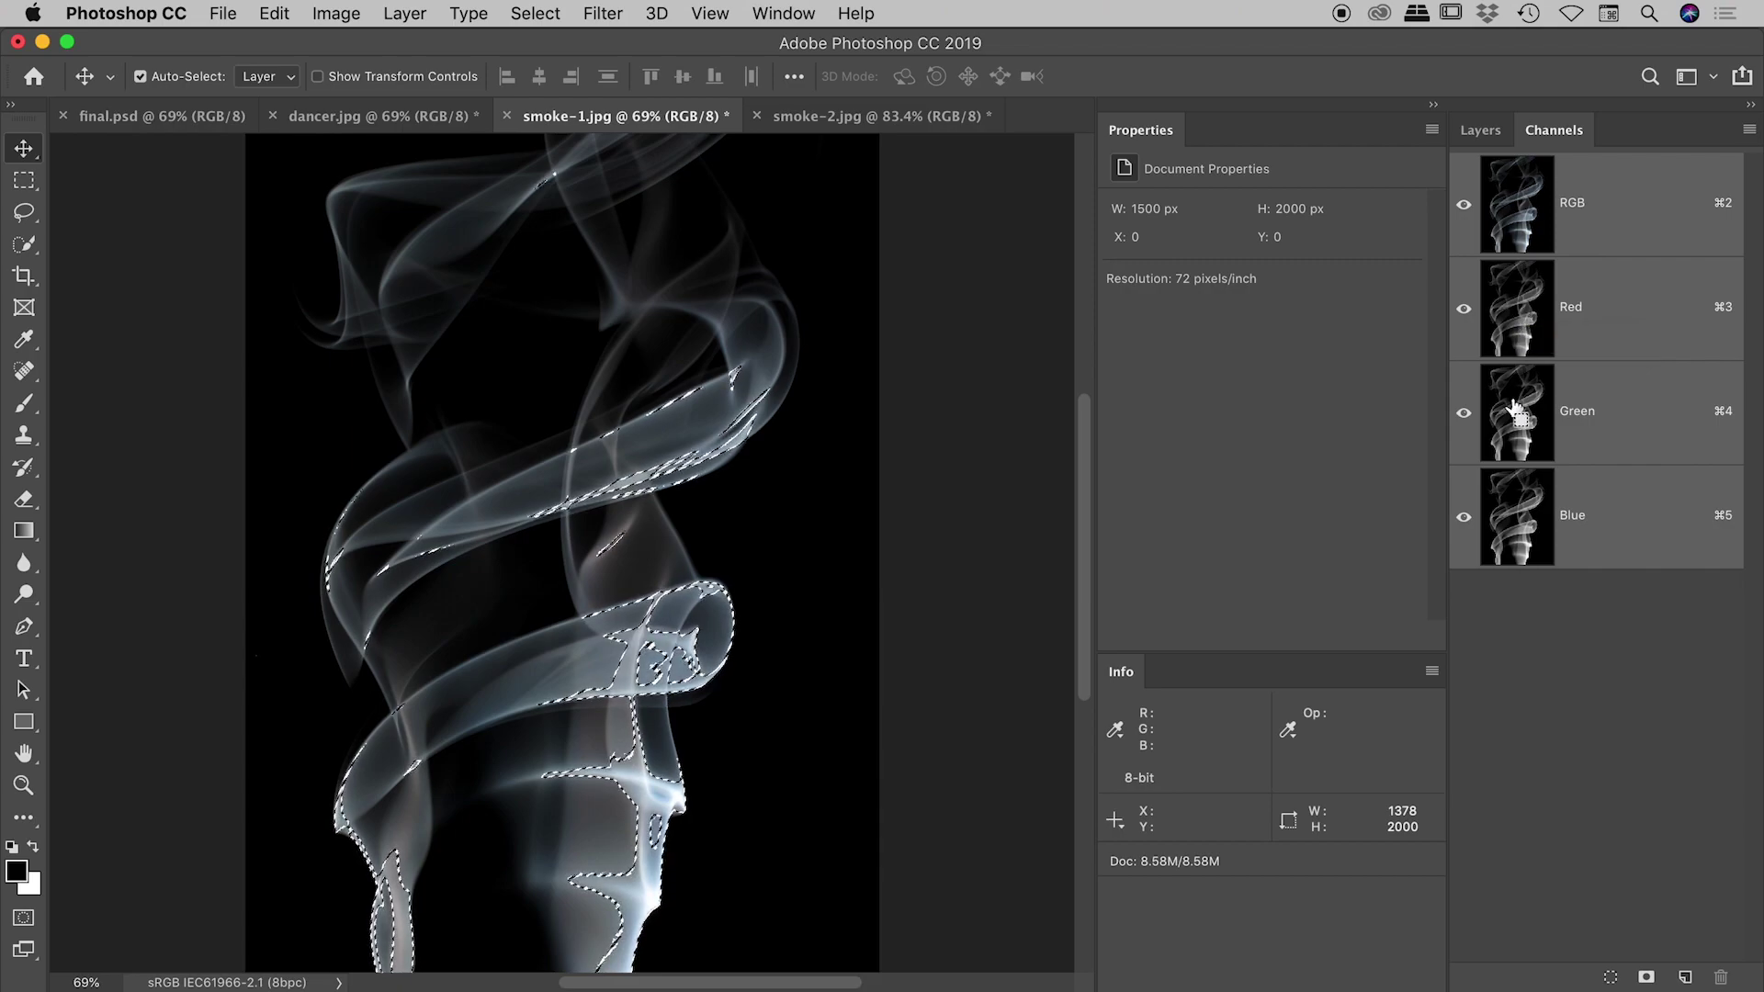
pyautogui.keyDown('super'); pyautogui.click(1518, 506); pyautogui.keyUp('super')
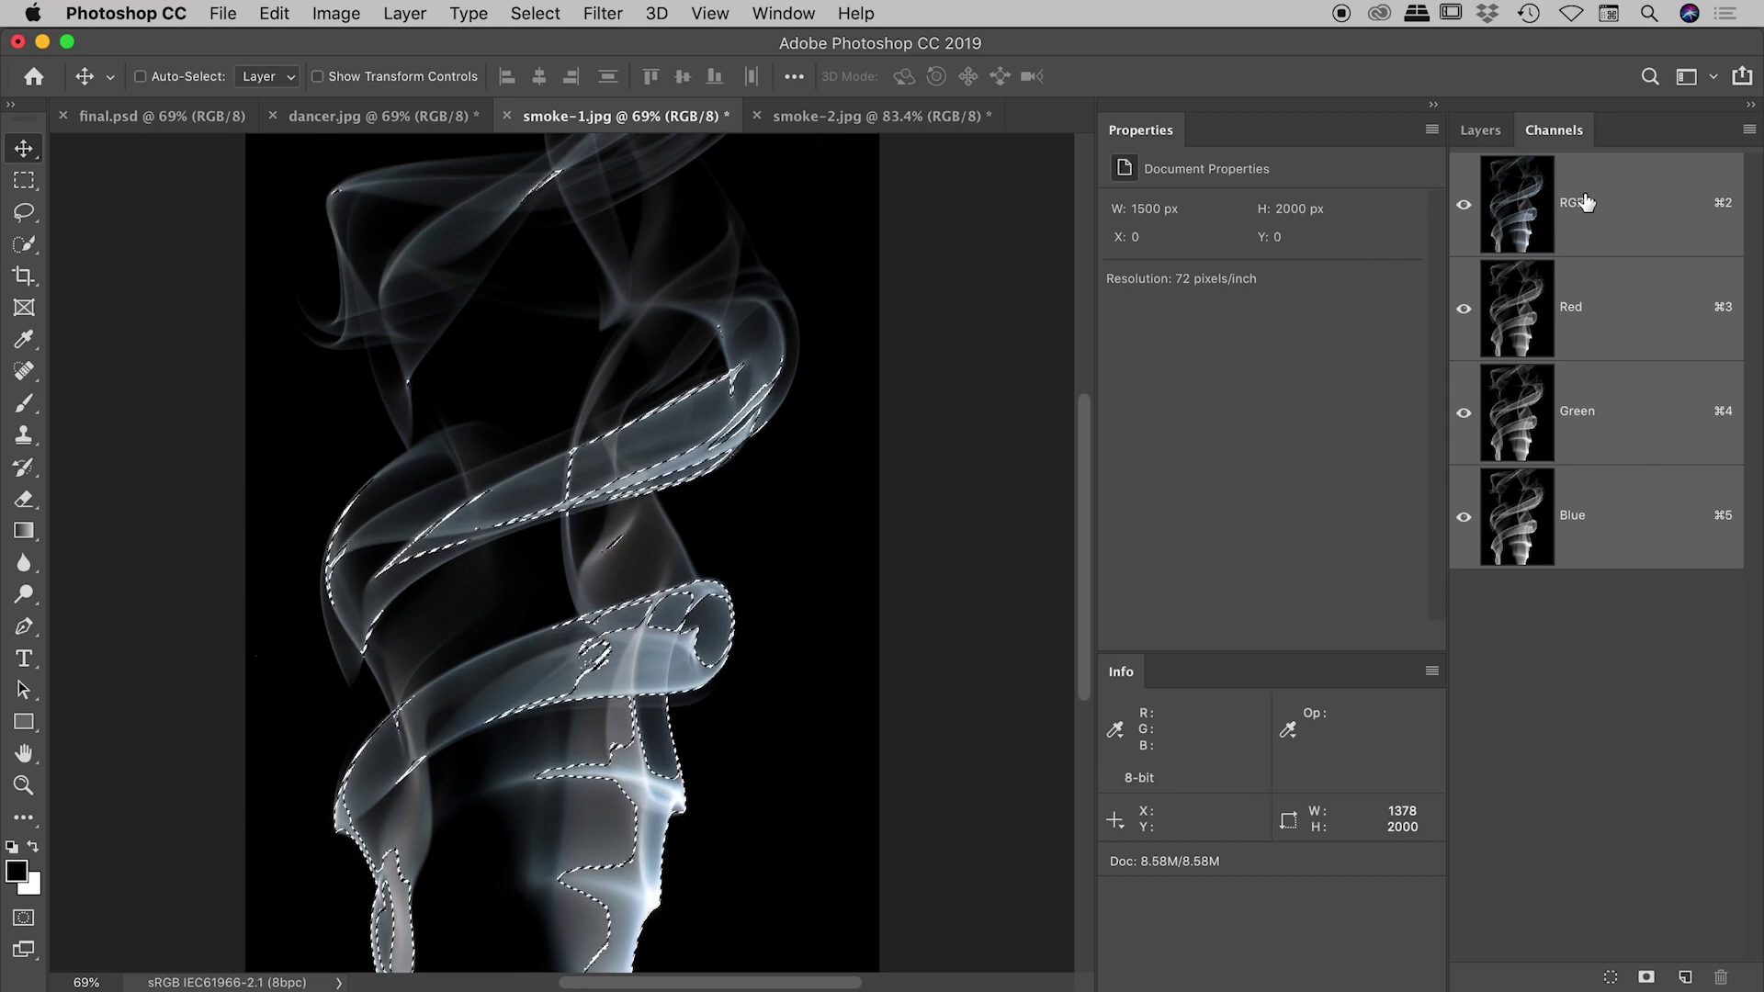
# Load the composite RGB channel's luminosity as the selection in smoke-1.jpg and return to its layers.
pyautogui.keyDown('alt'); pyautogui.keyDown('shift'); pyautogui.keyDown('super'); pyautogui.click(1615, 200); pyautogui.keyUp('super'); pyautogui.keyUp('shift'); pyautogui.keyUp('alt')
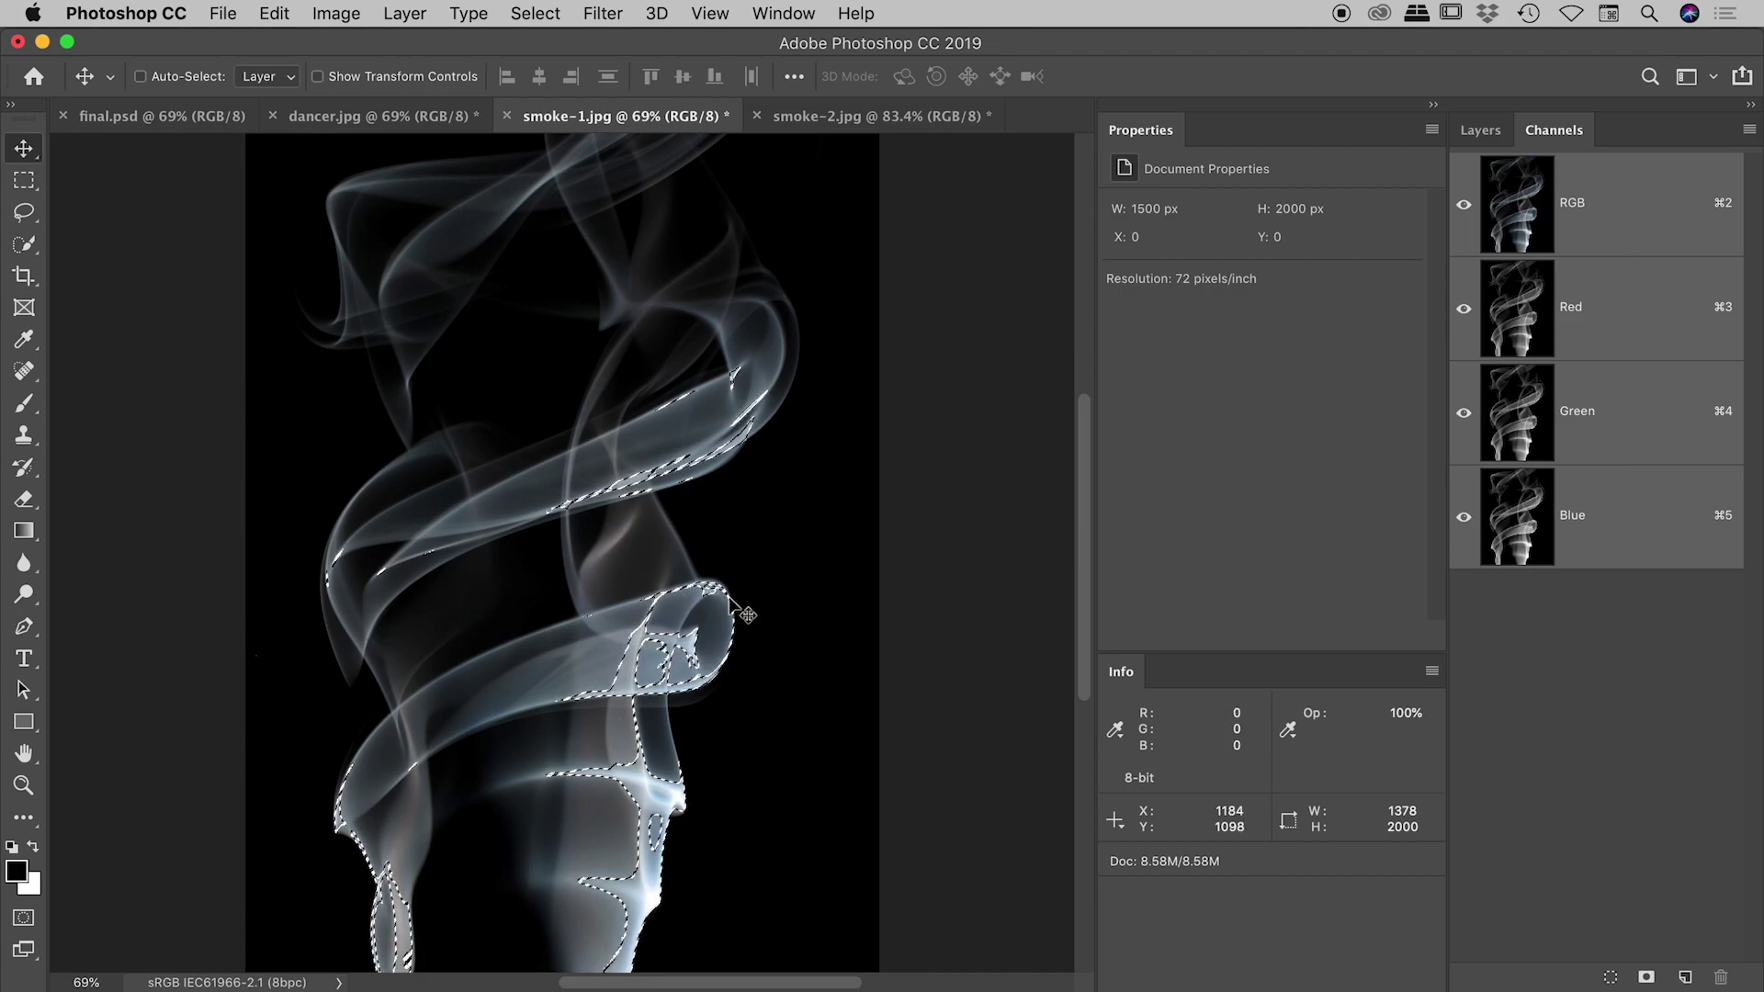
pyautogui.click(1491, 133)
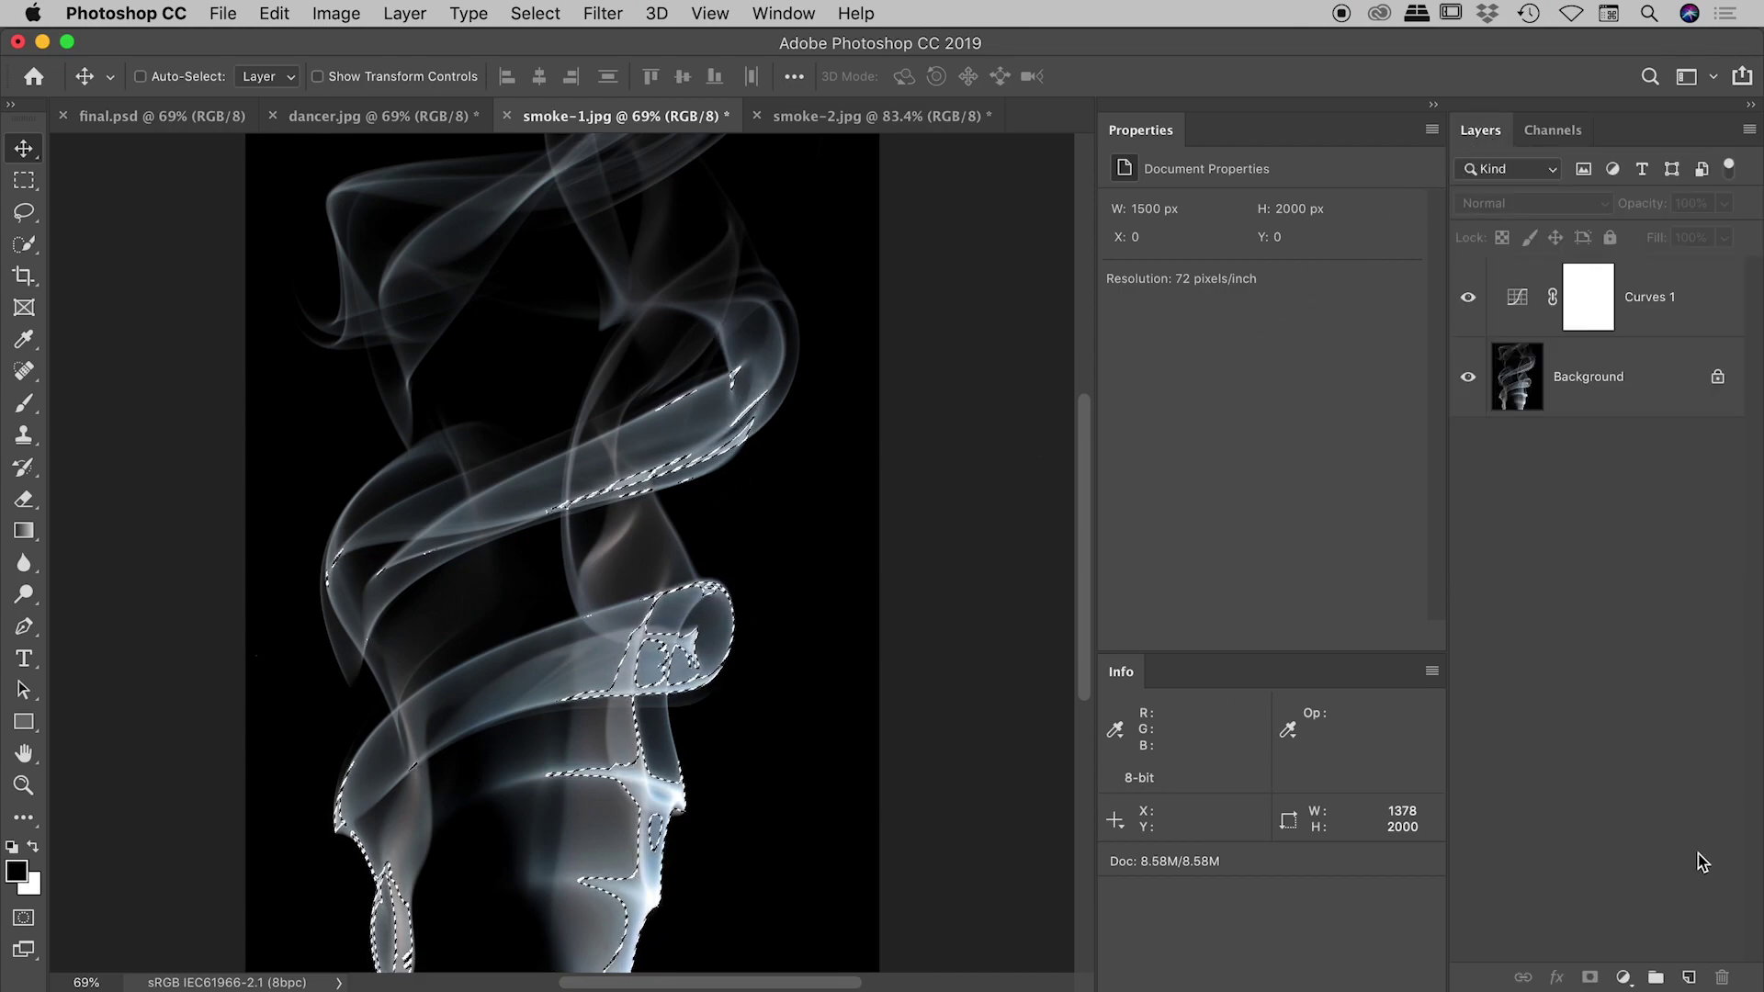
# Add a new layer on top in smoke-1.jpg, fill the smoke selection with white at 100% opacity, and deselect.
pyautogui.click(1696, 979)
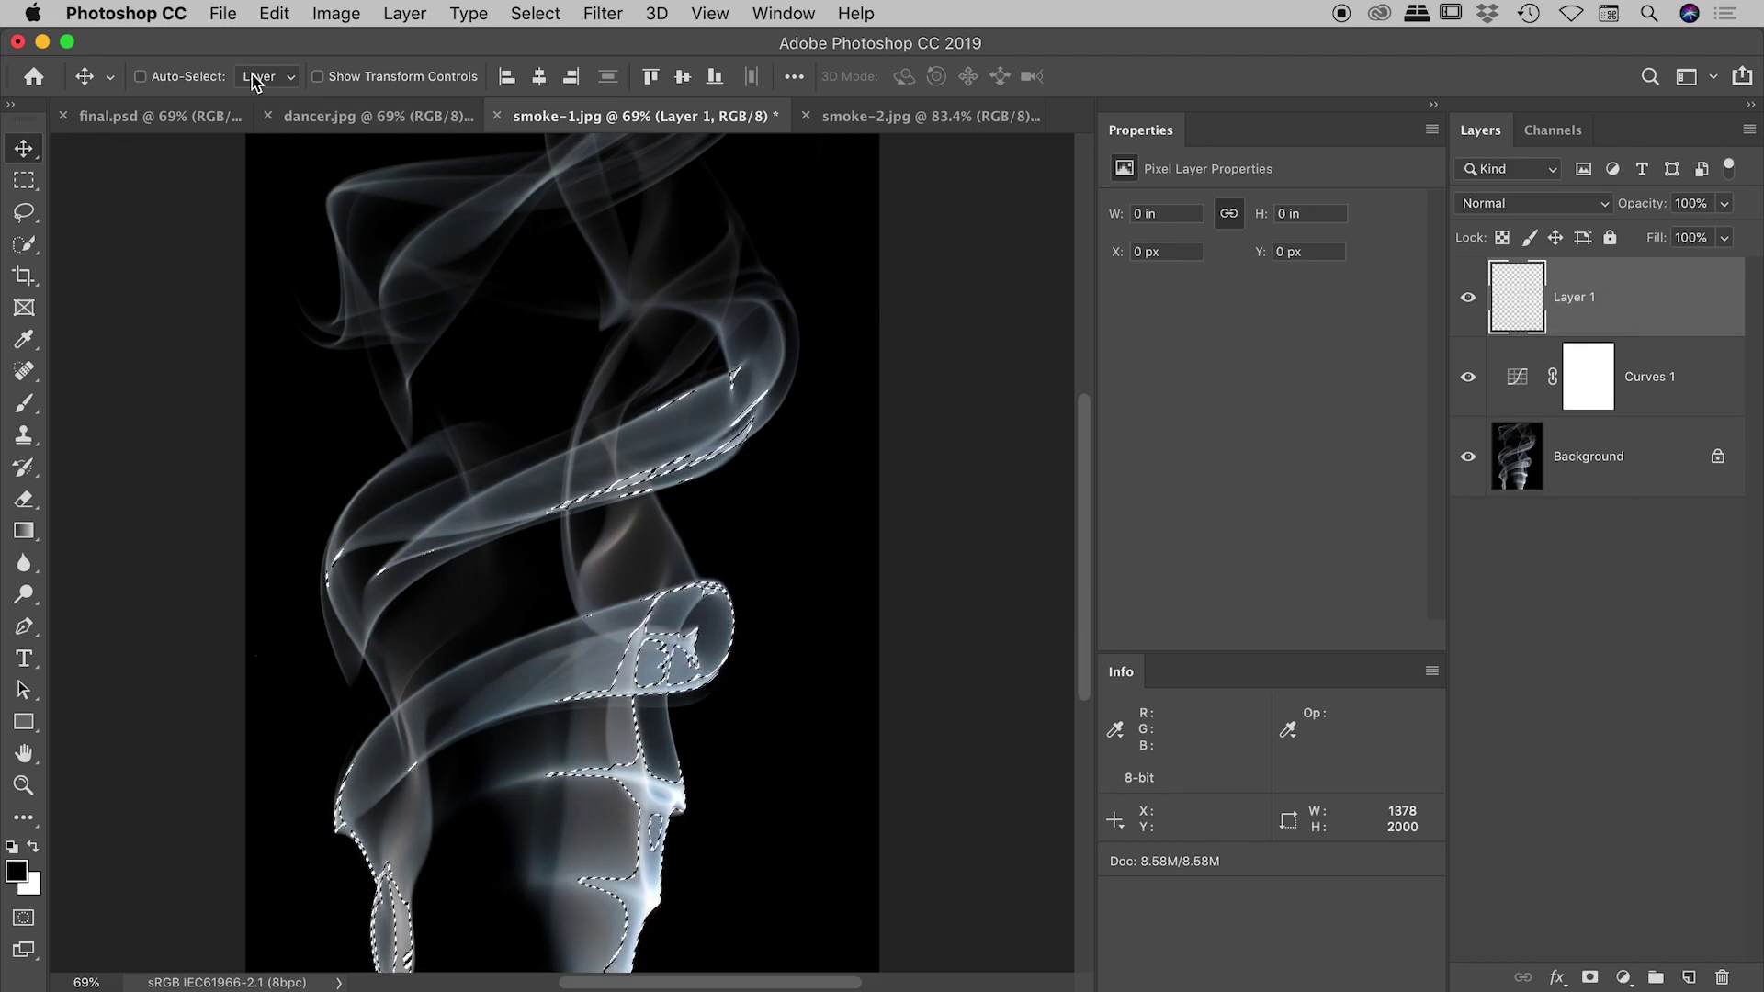
pyautogui.click(276, 16)
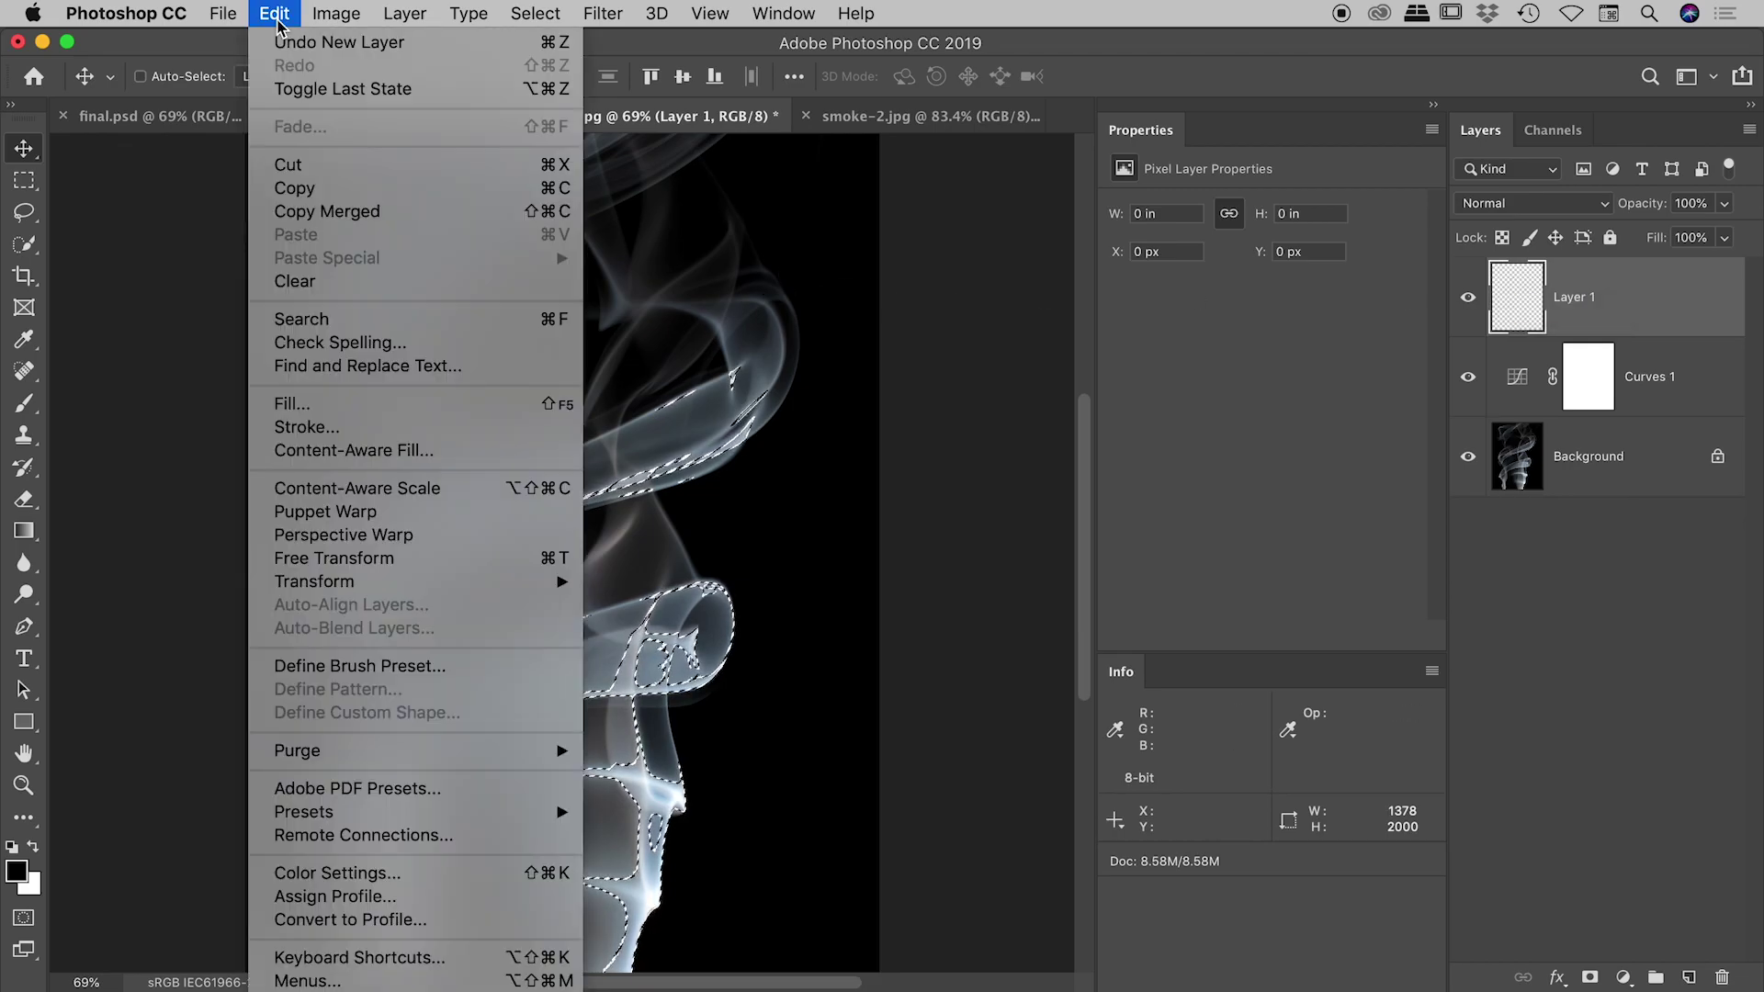
pyautogui.click(327, 404)
pyautogui.click(1171, 533)
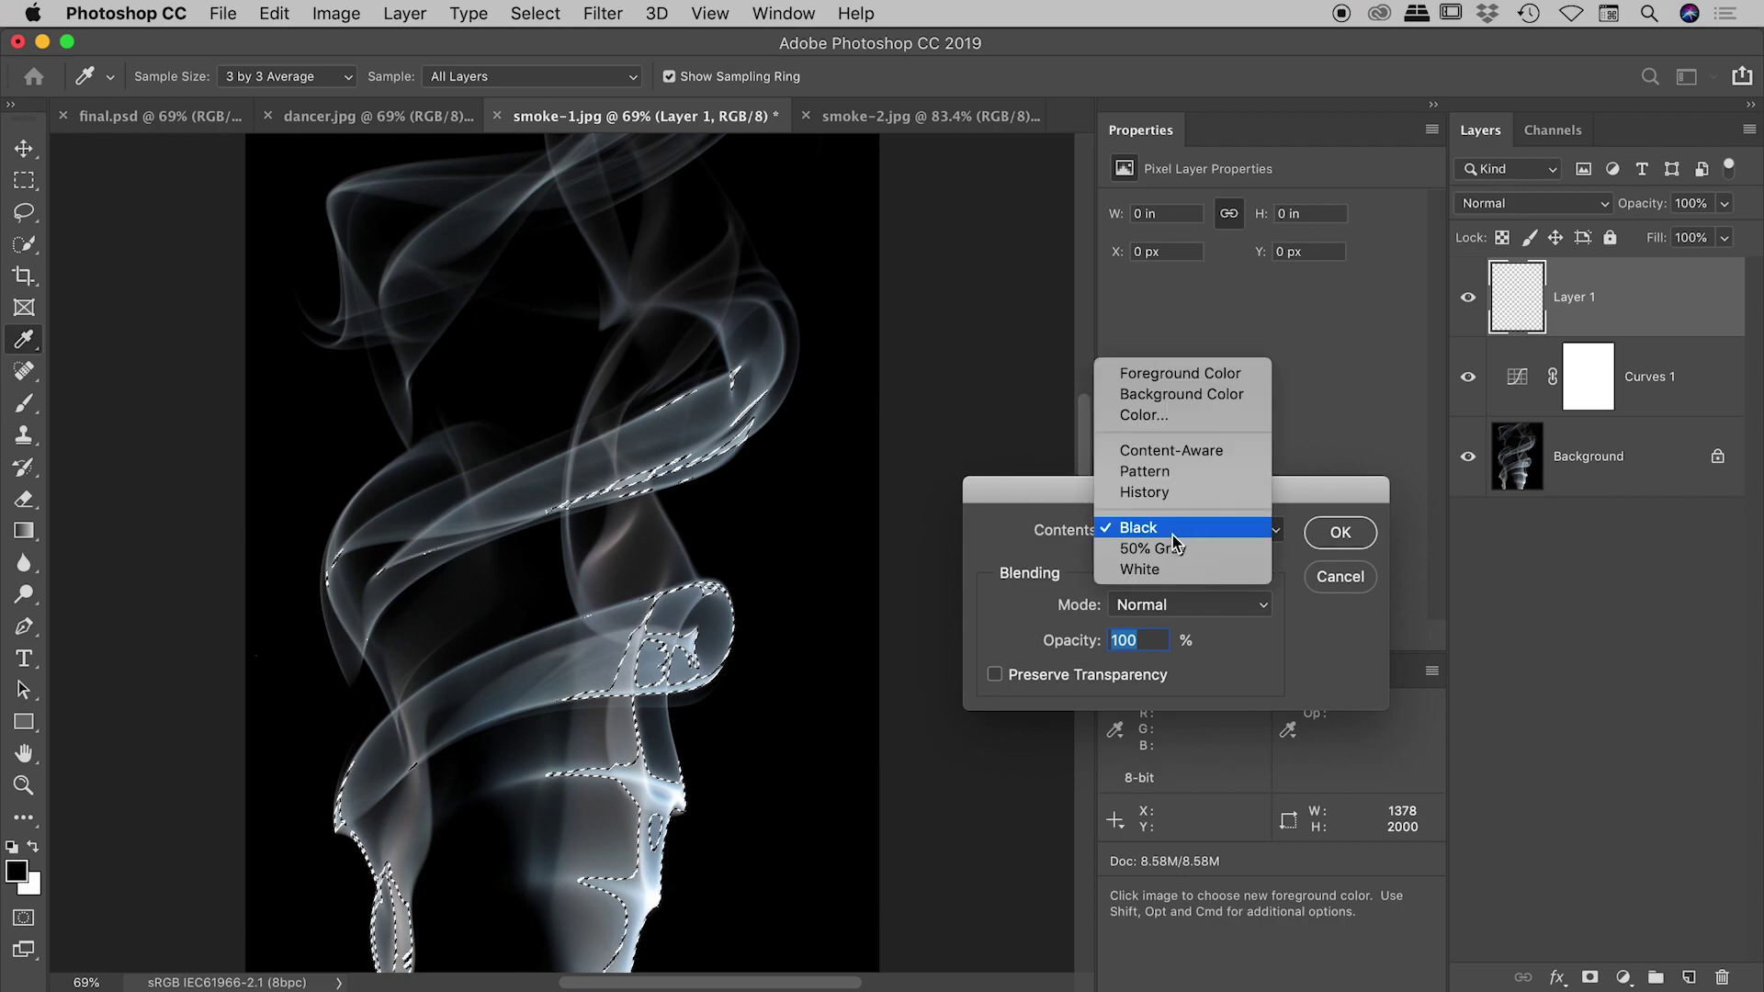
pyautogui.click(1194, 569)
pyautogui.click(1340, 532)
pyautogui.press('v')
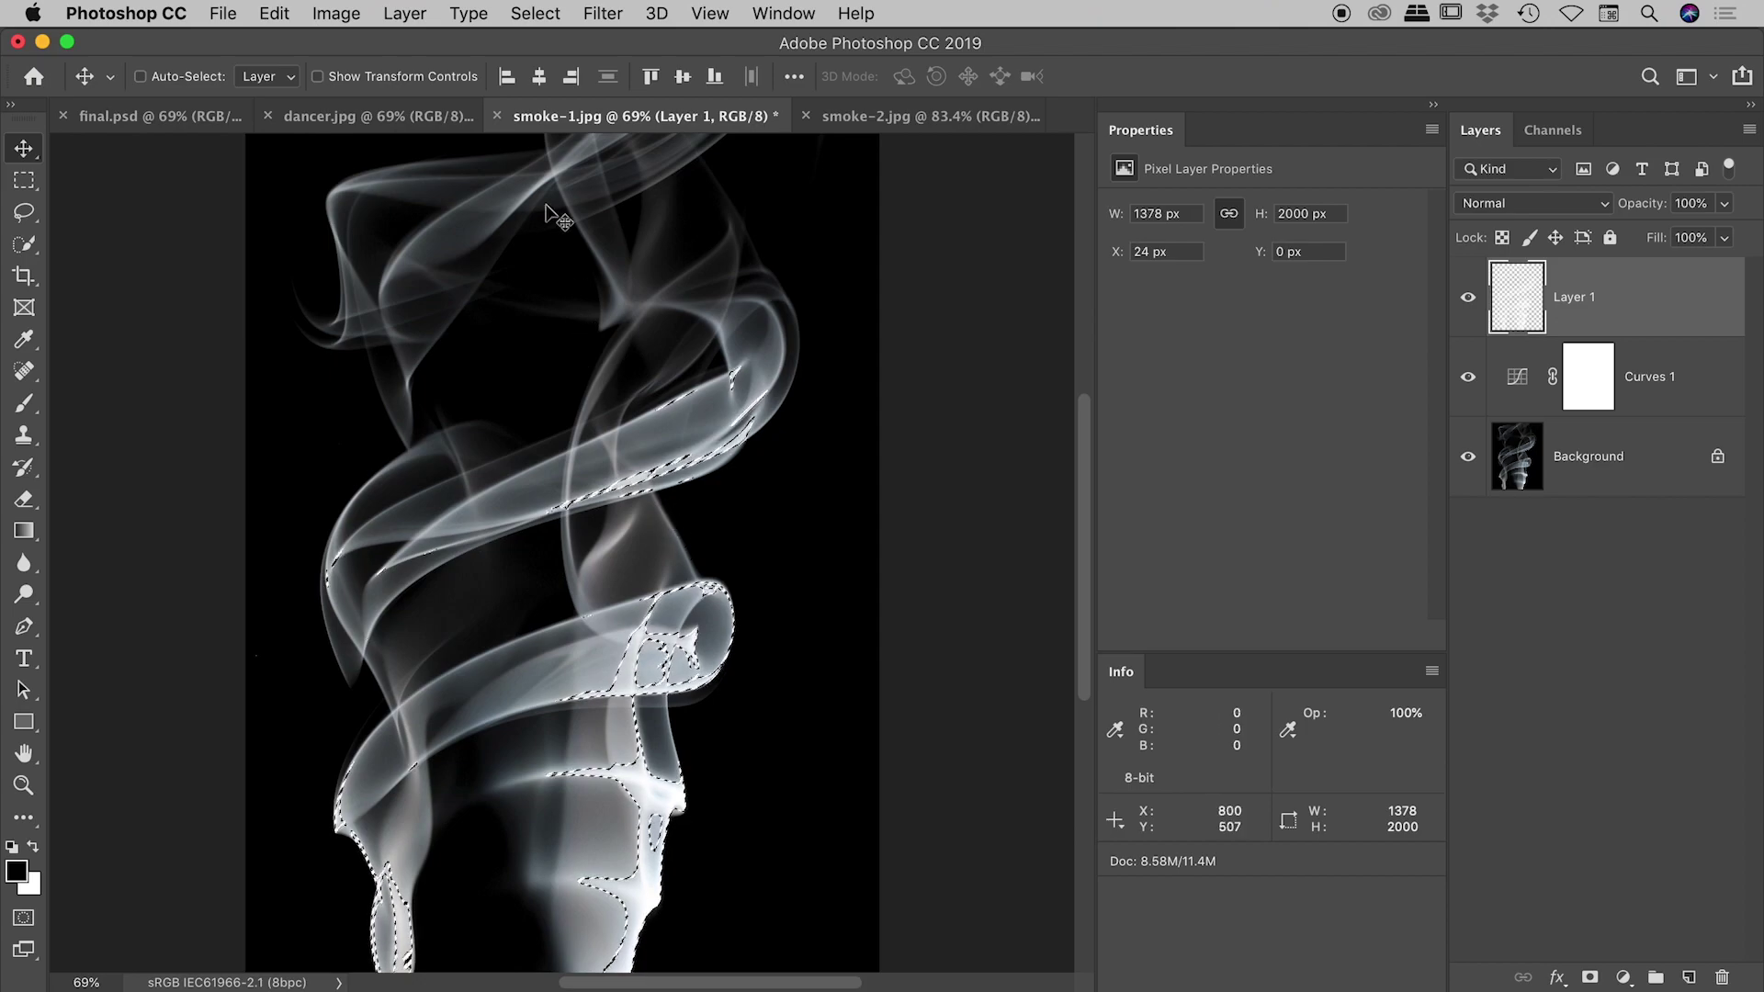
pyautogui.click(537, 15)
pyautogui.click(562, 66)
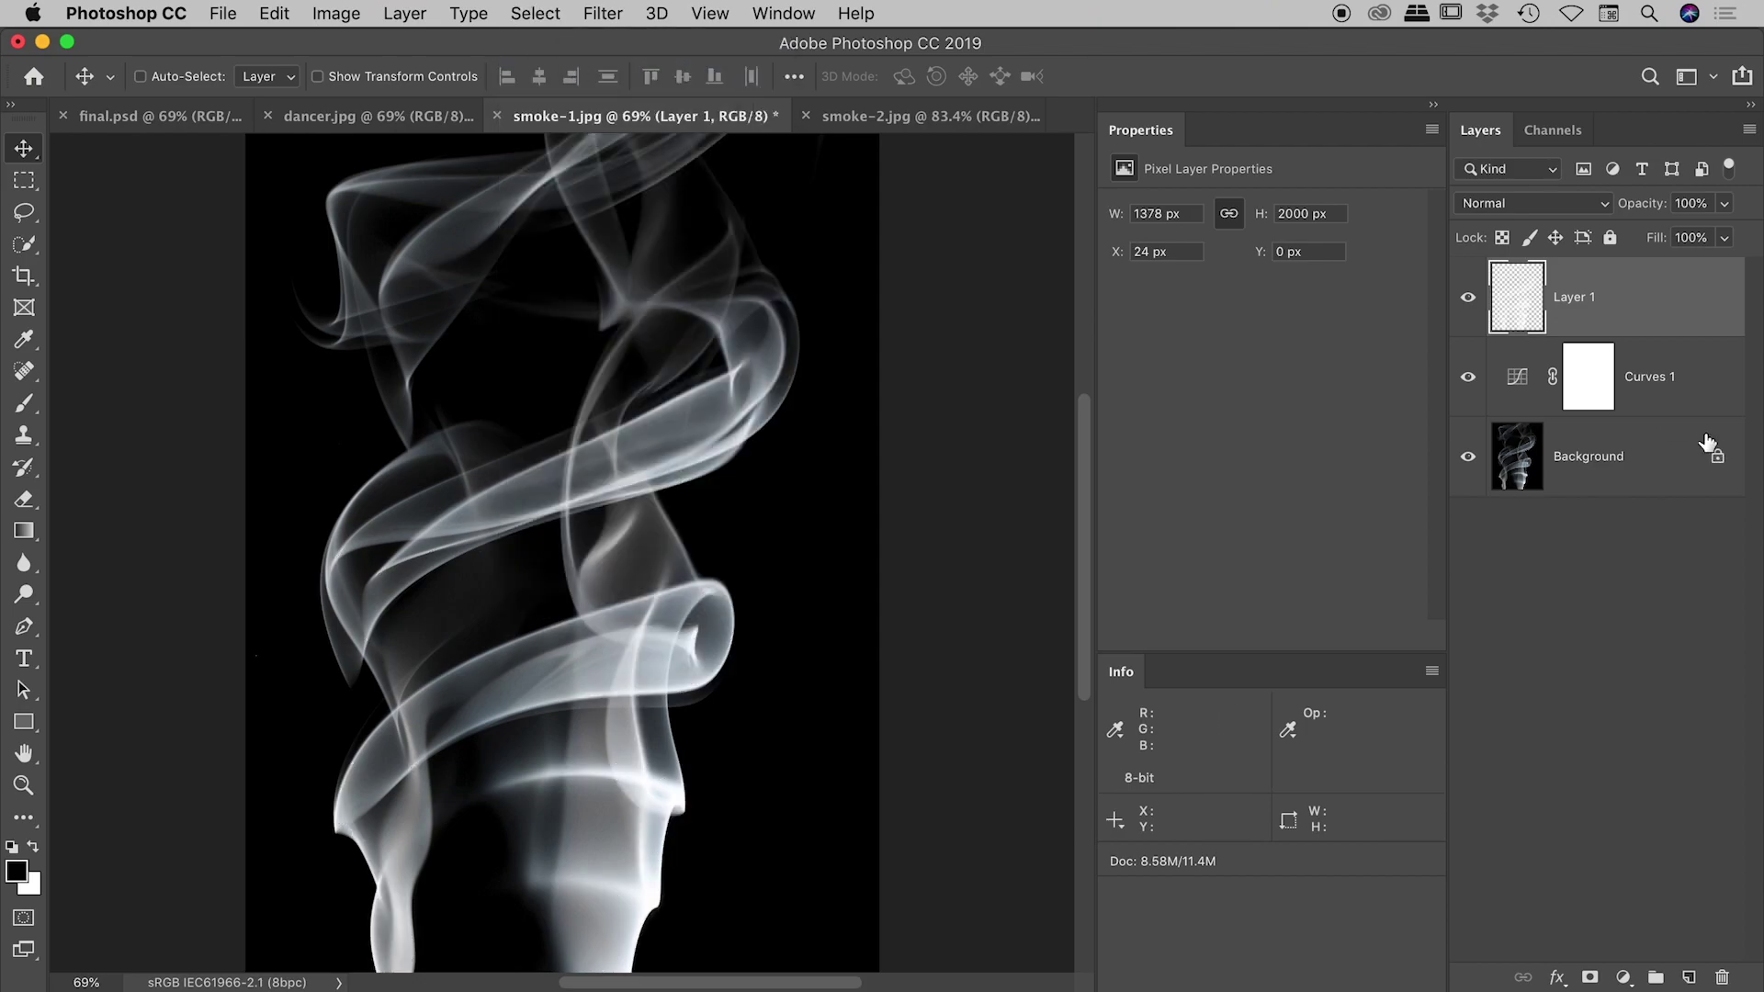
# Add a new layer directly above Curves 1 in smoke-1.jpg and fill it with black at 100% opacity.
pyautogui.click(1693, 388)
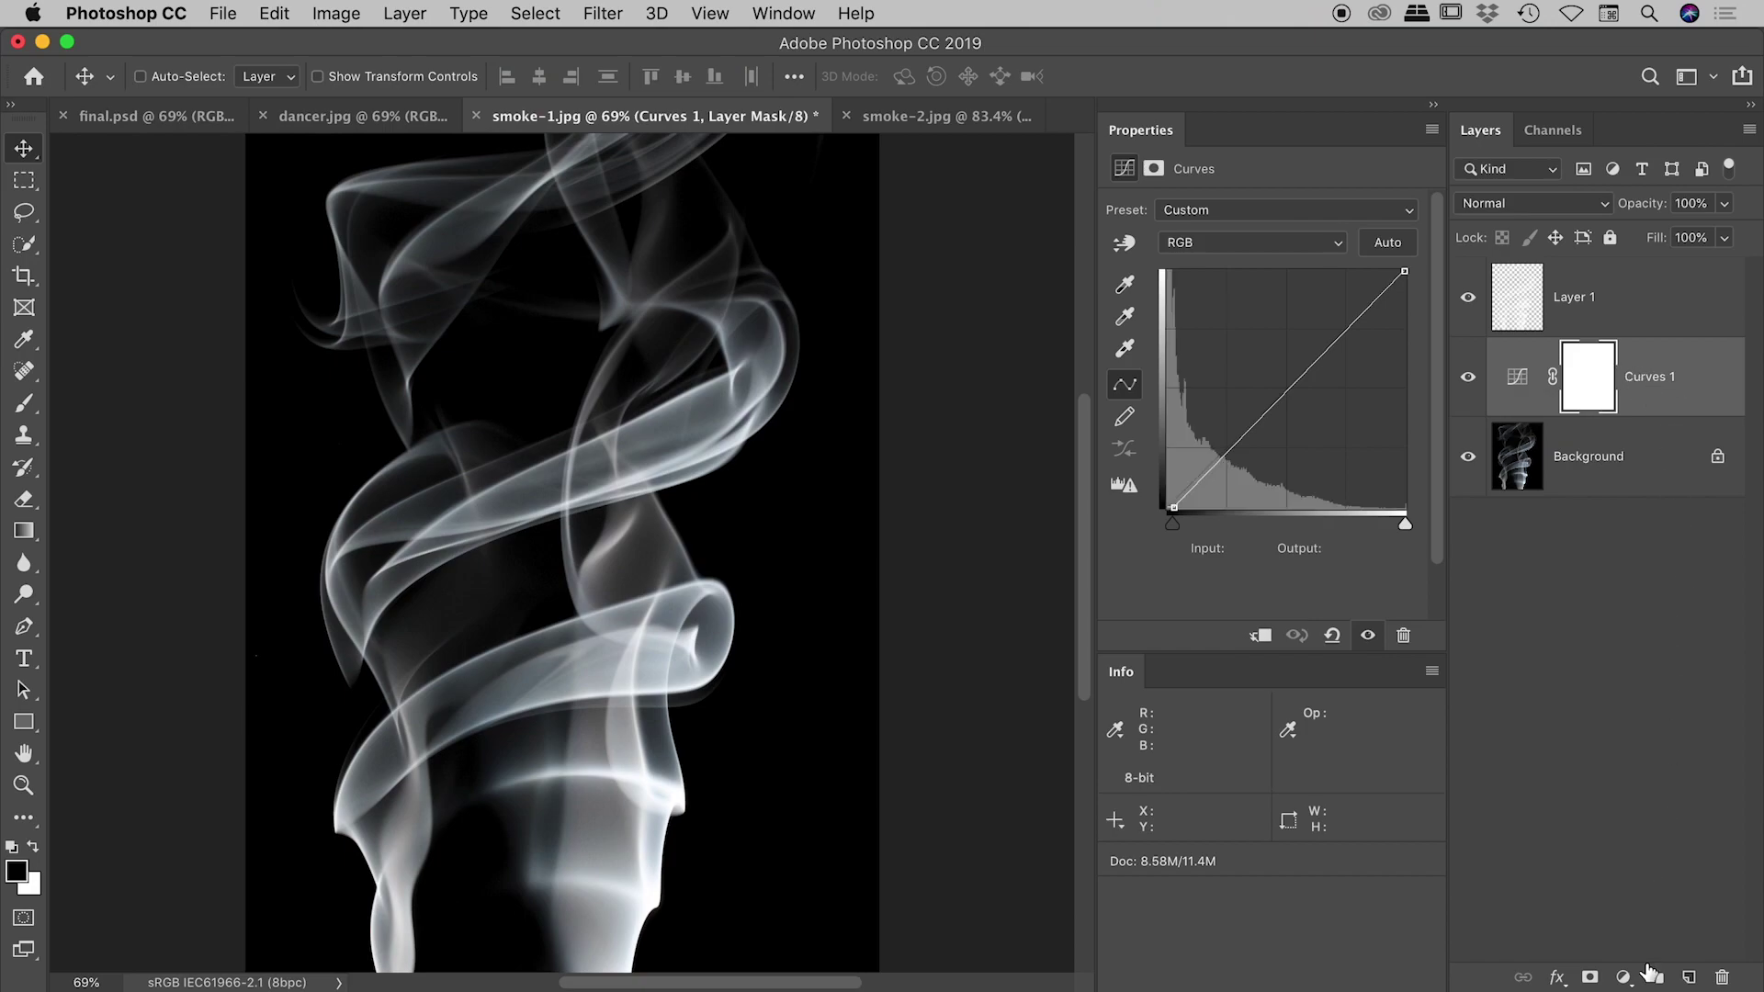
pyautogui.click(1689, 977)
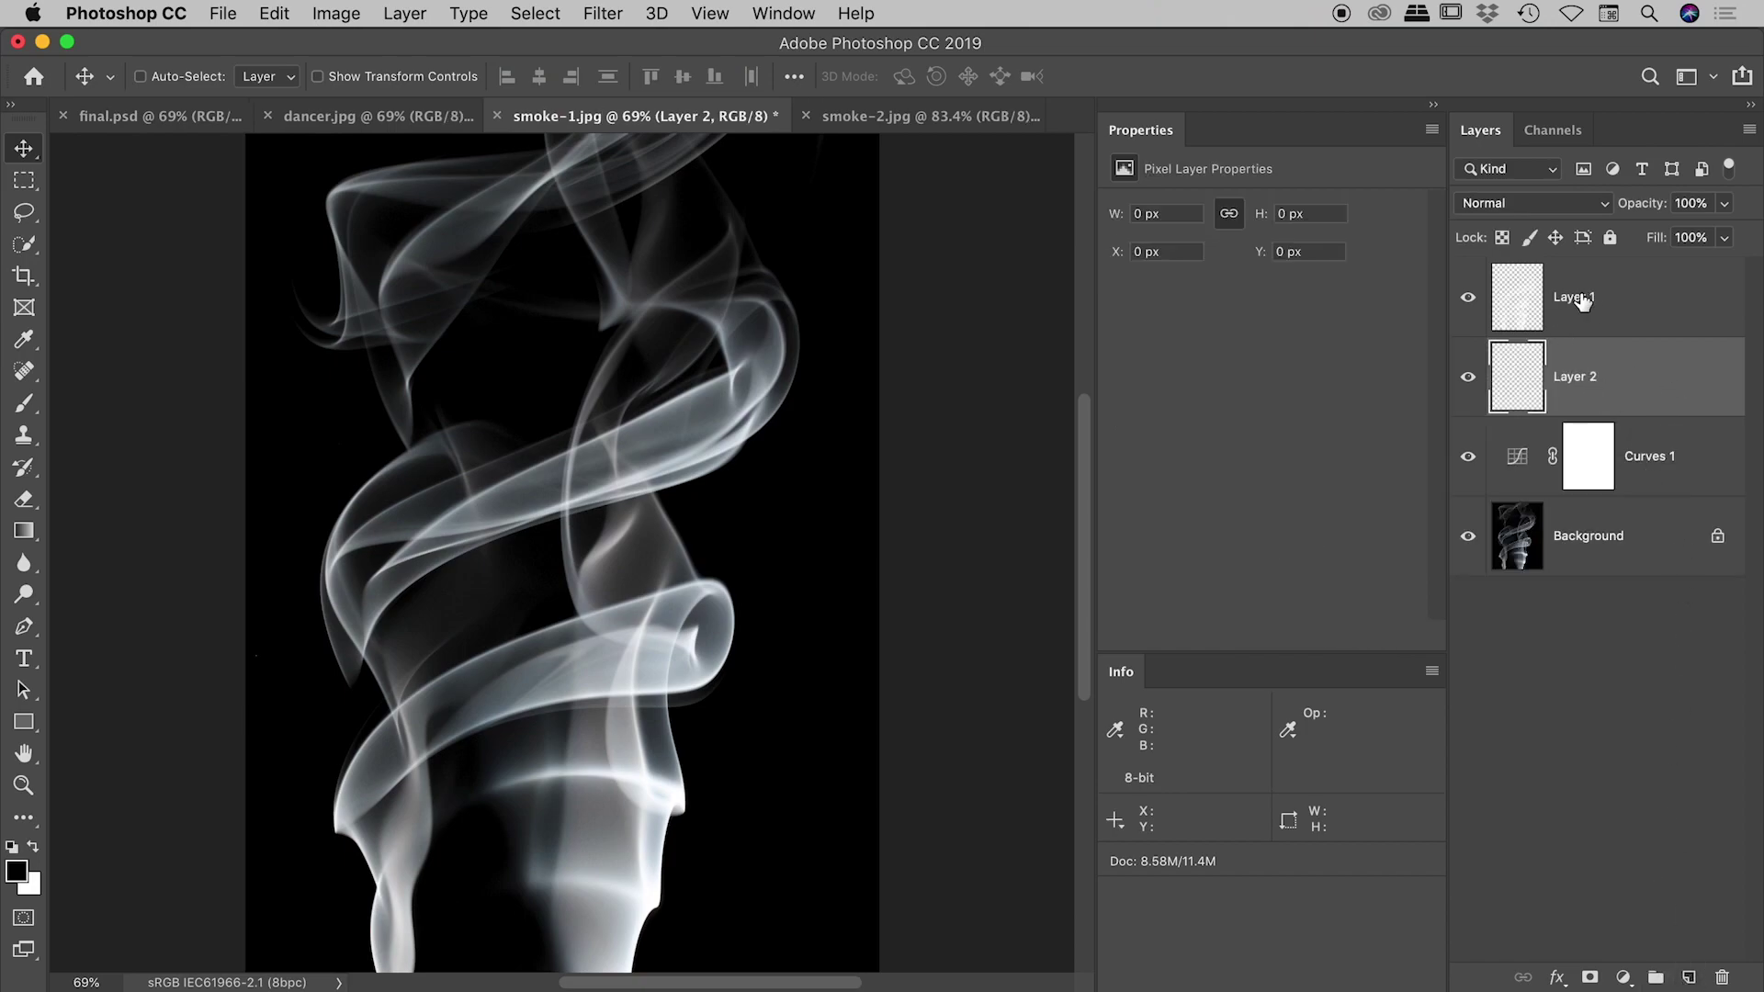
pyautogui.click(291, 13)
pyautogui.click(357, 407)
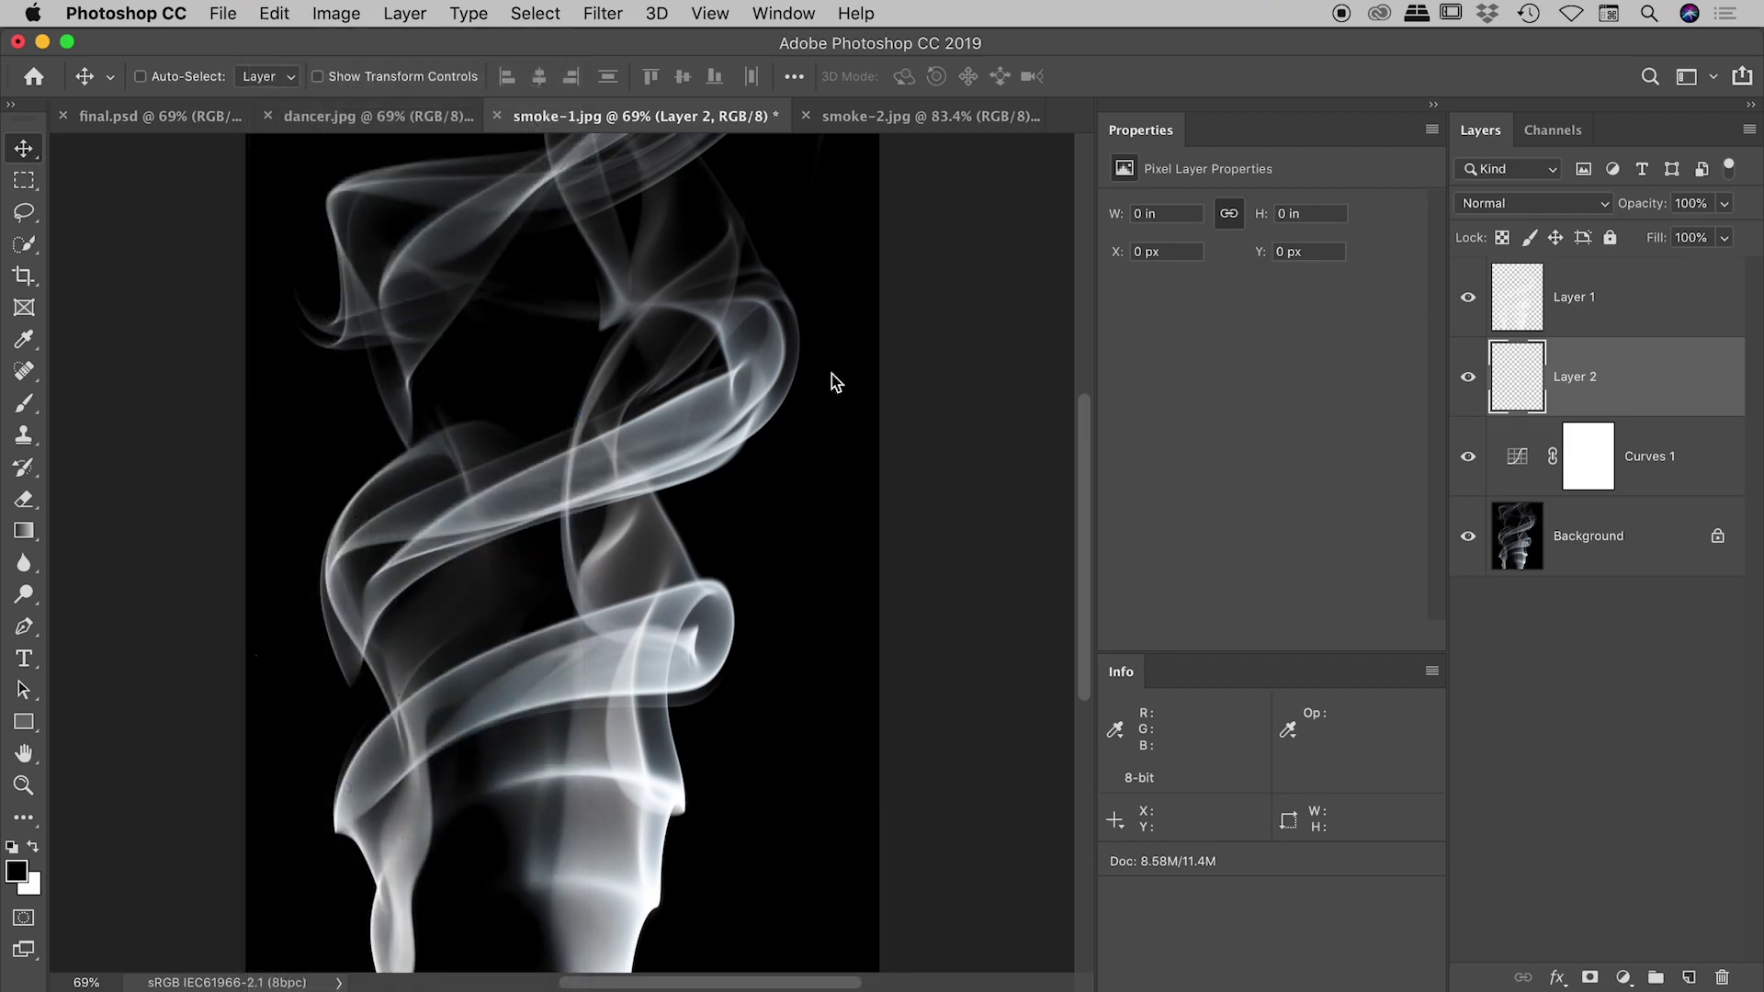
pyautogui.click(1149, 533)
pyautogui.click(1143, 488)
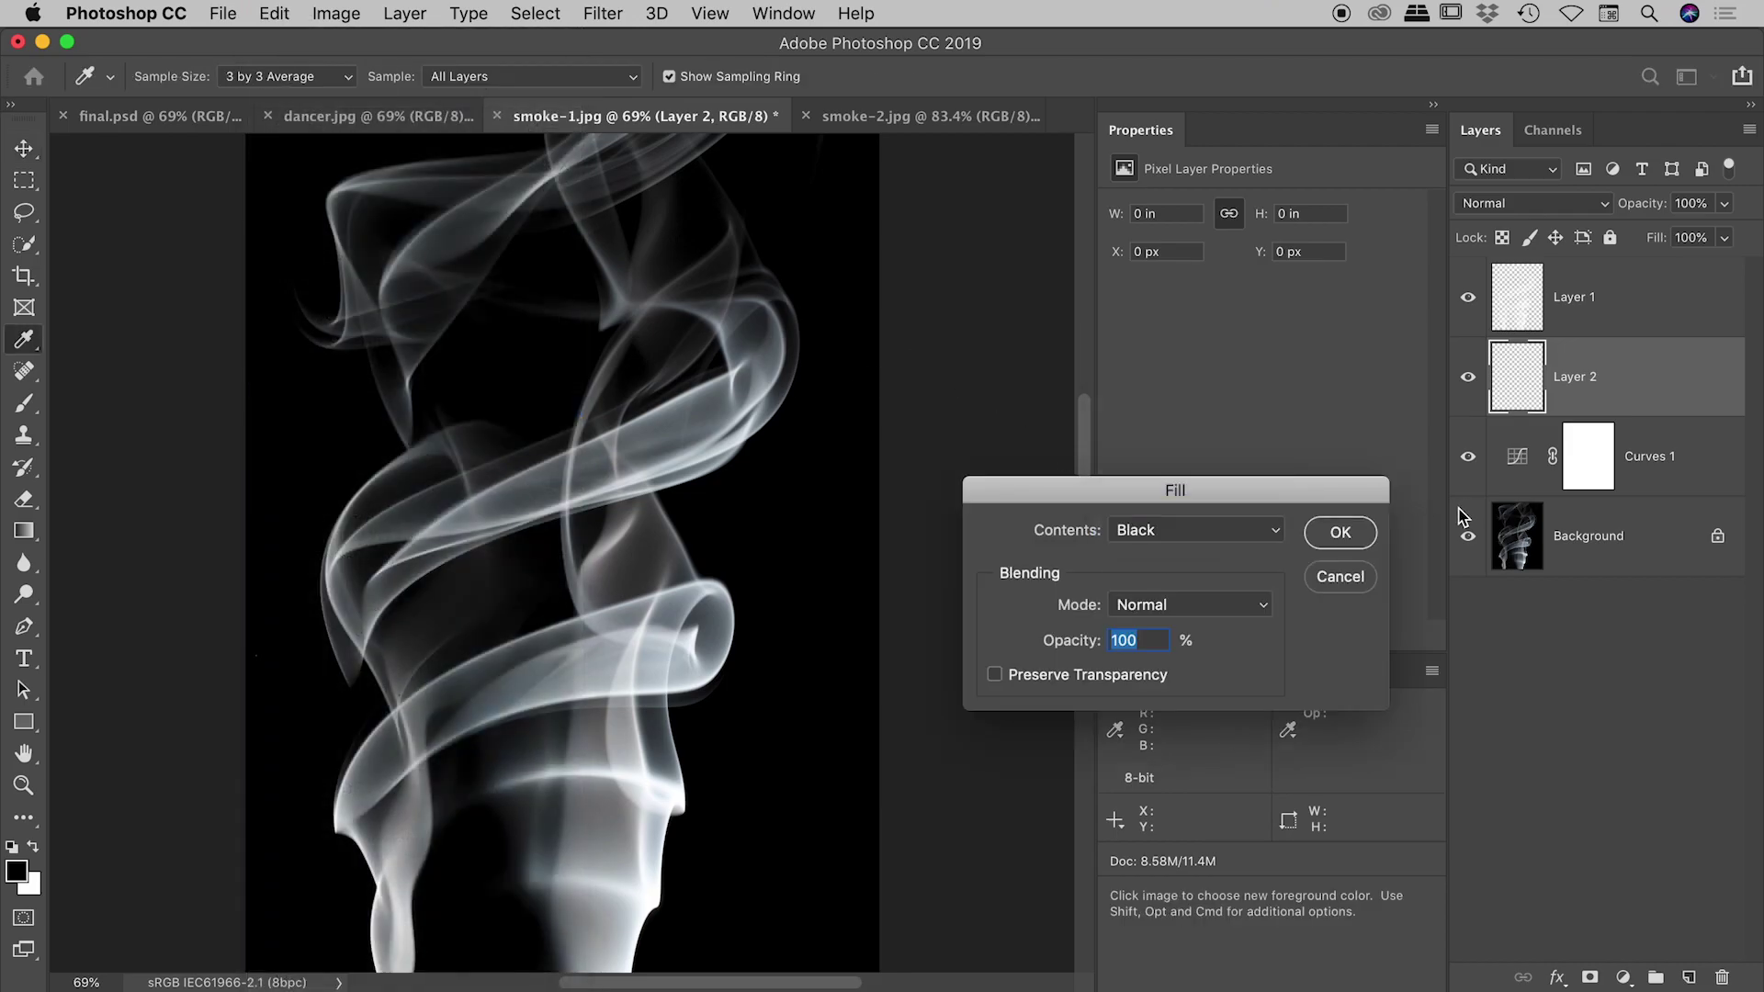
pyautogui.click(1344, 533)
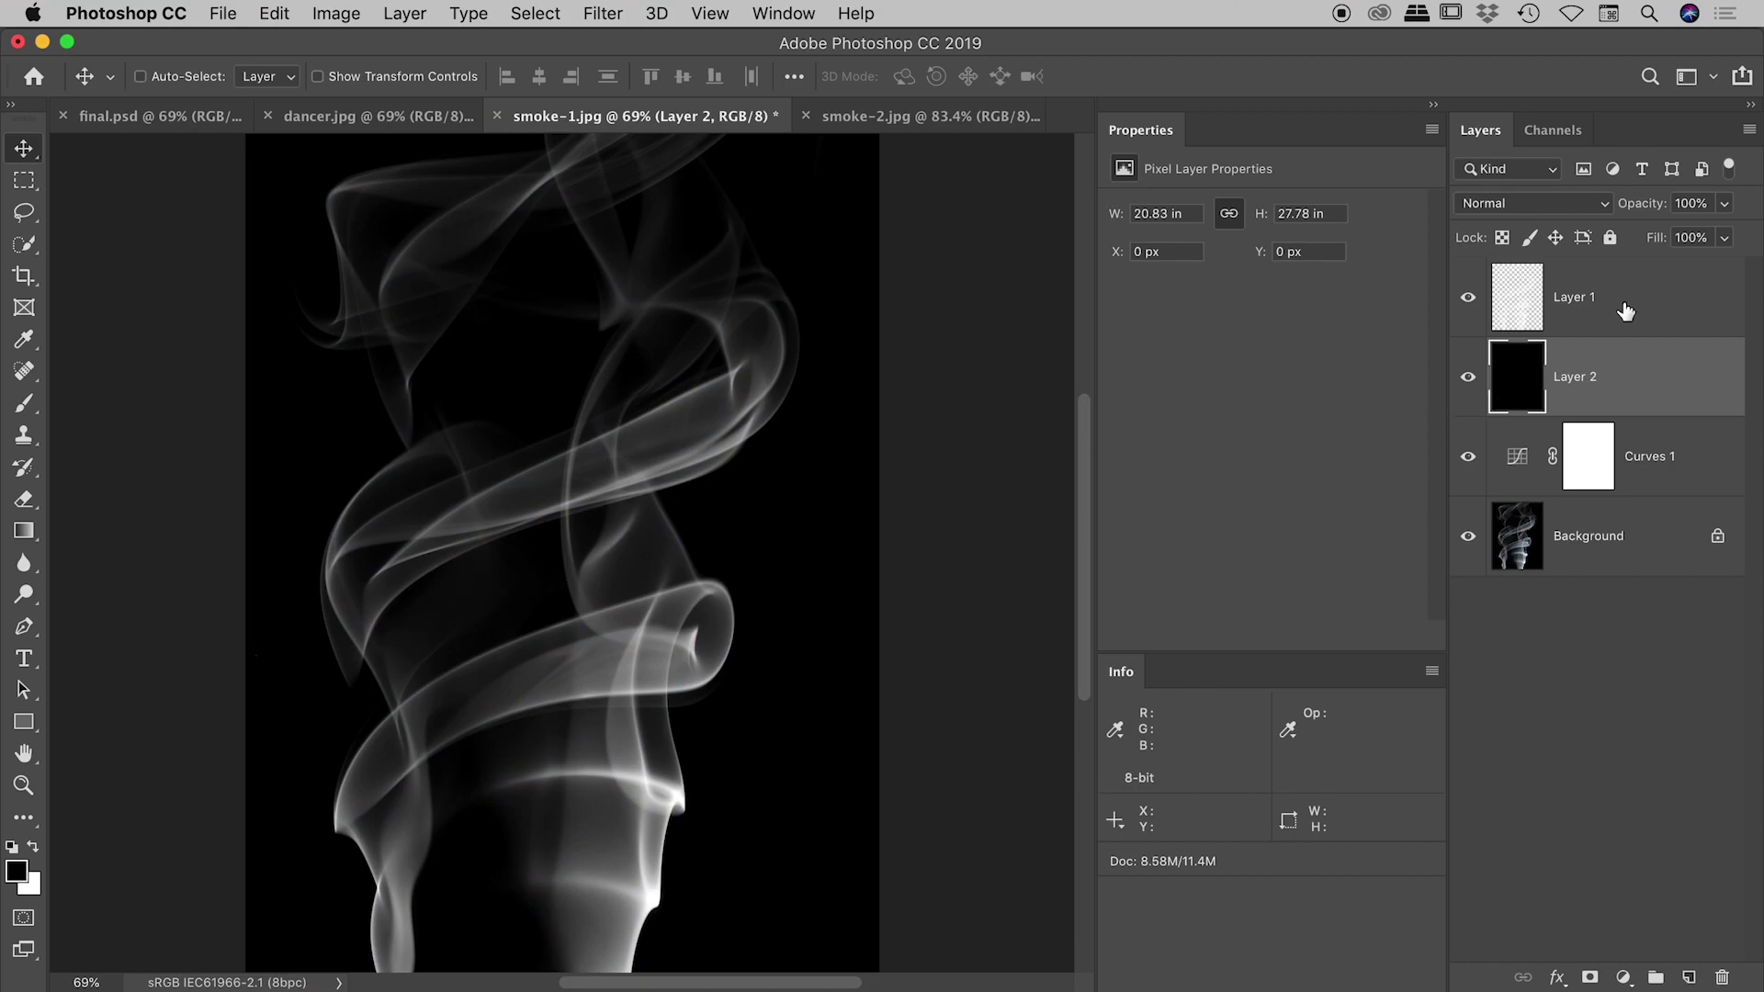
# Rename the white smoke layer as "smoke 1".
pyautogui.doubleClick(1575, 298)
pyautogui.write('smoke 1')
pyautogui.press('Return')
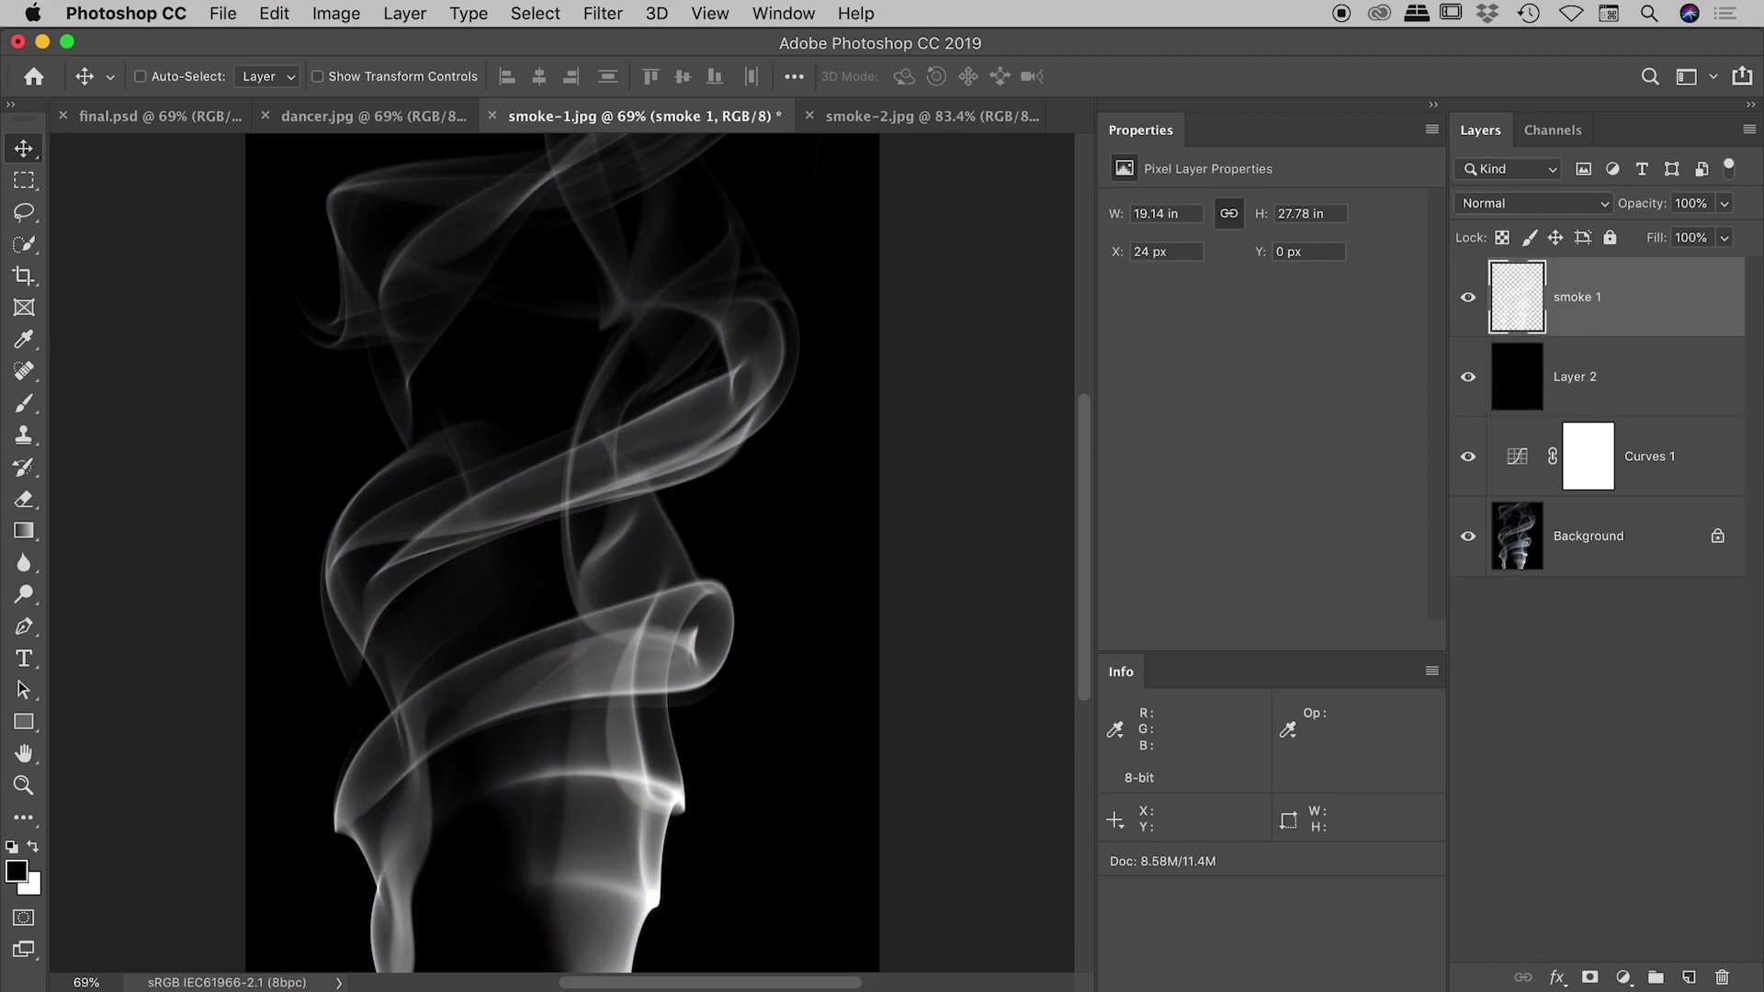
# Toggle the smoke 1 layer's visibility, inspect it alone against transparency, and show all the layers beneath it again.
pyautogui.click(1467, 299)
pyautogui.click(1468, 299)
pyautogui.moveTo(1467, 379); pyautogui.dragTo(1470, 537)
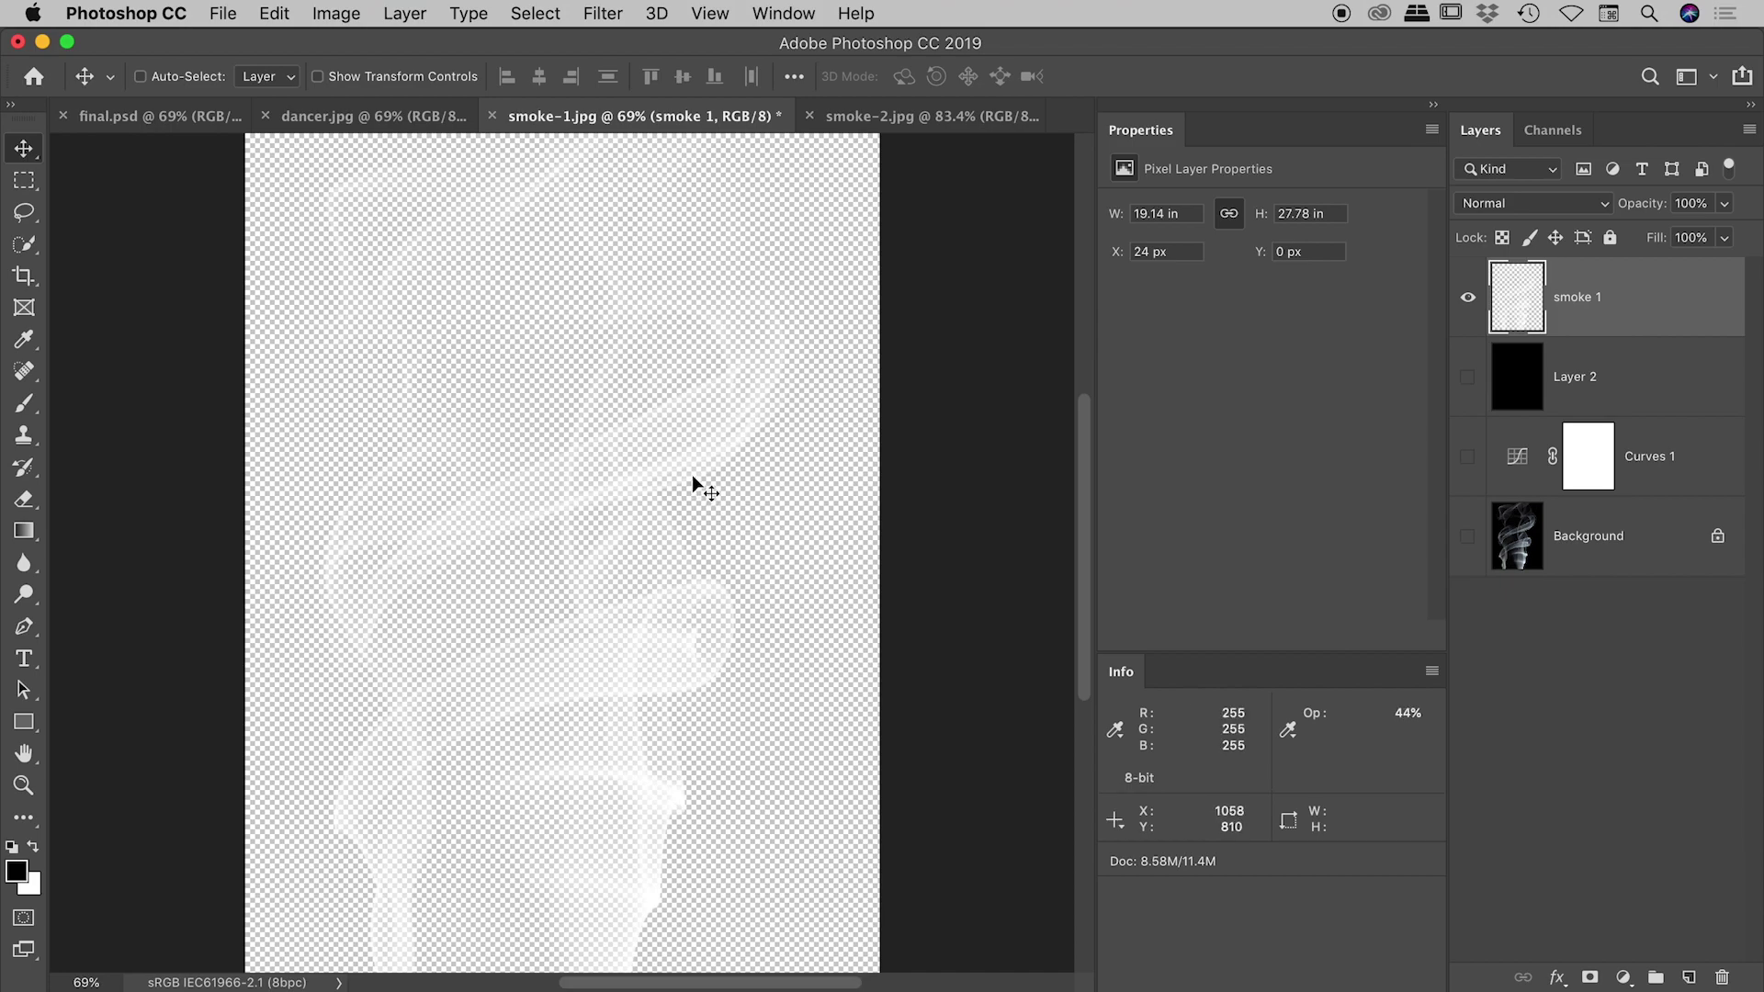
pyautogui.click(1468, 377)
pyautogui.click(1467, 536)
pyautogui.click(1469, 456)
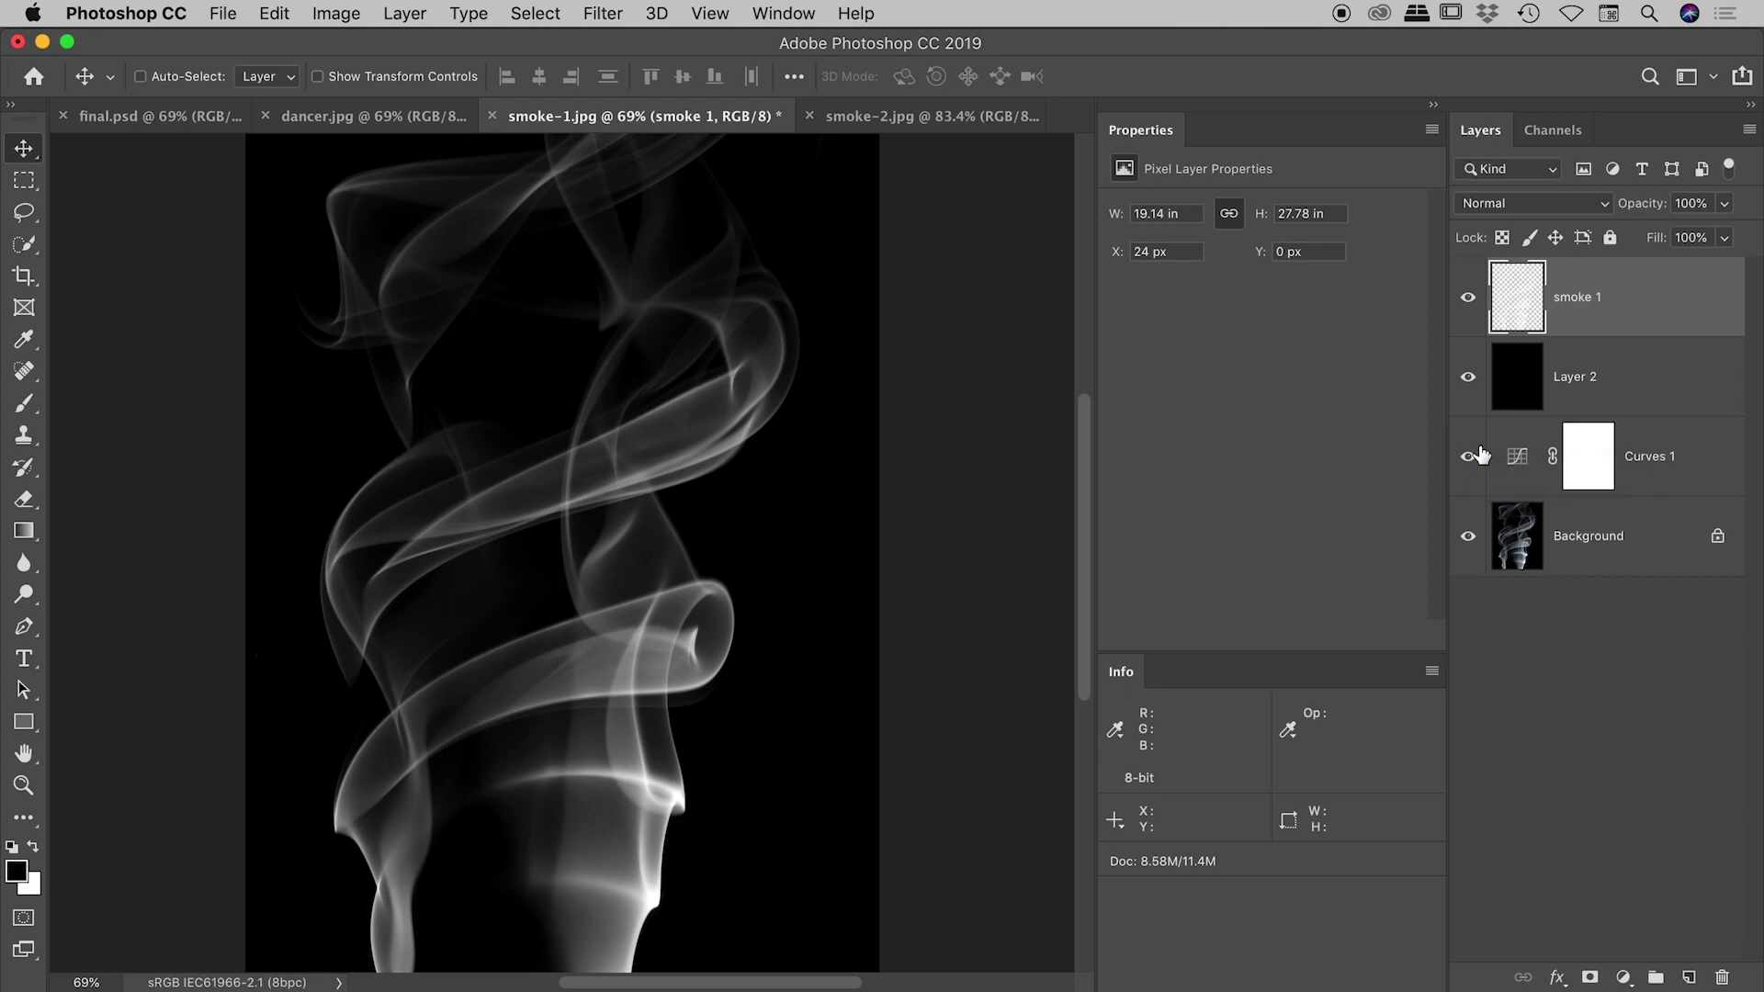
pyautogui.click(1658, 542)
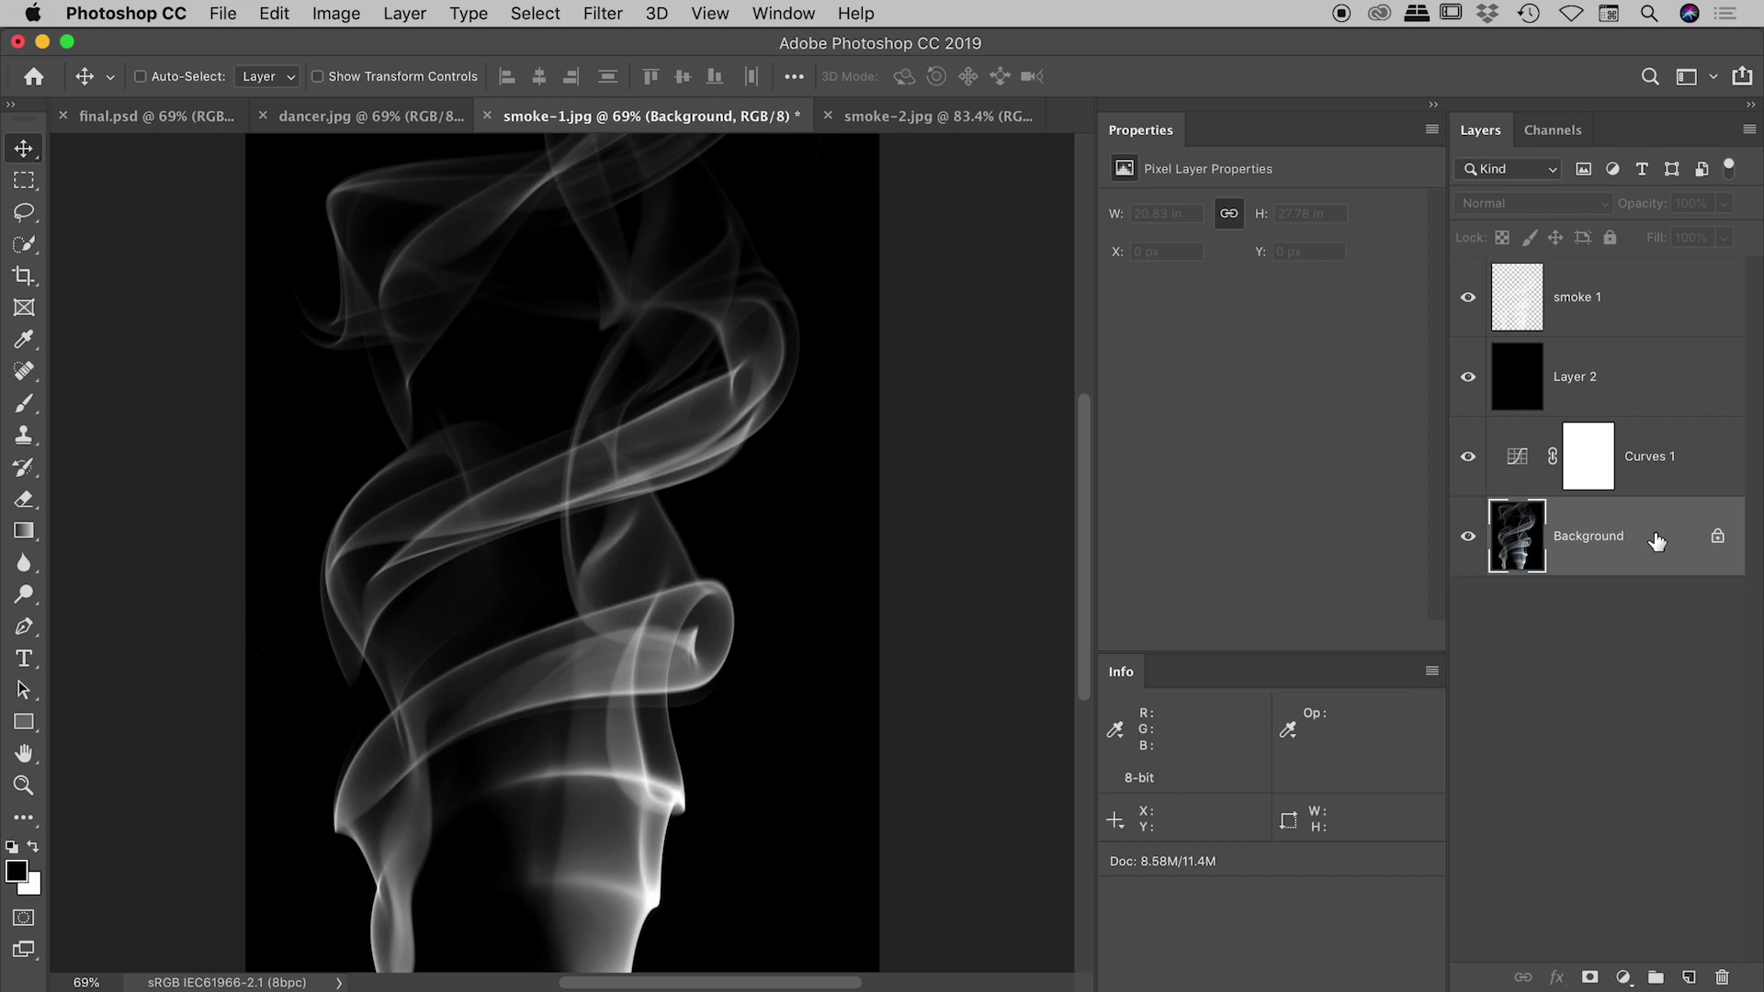
pyautogui.click(1644, 313)
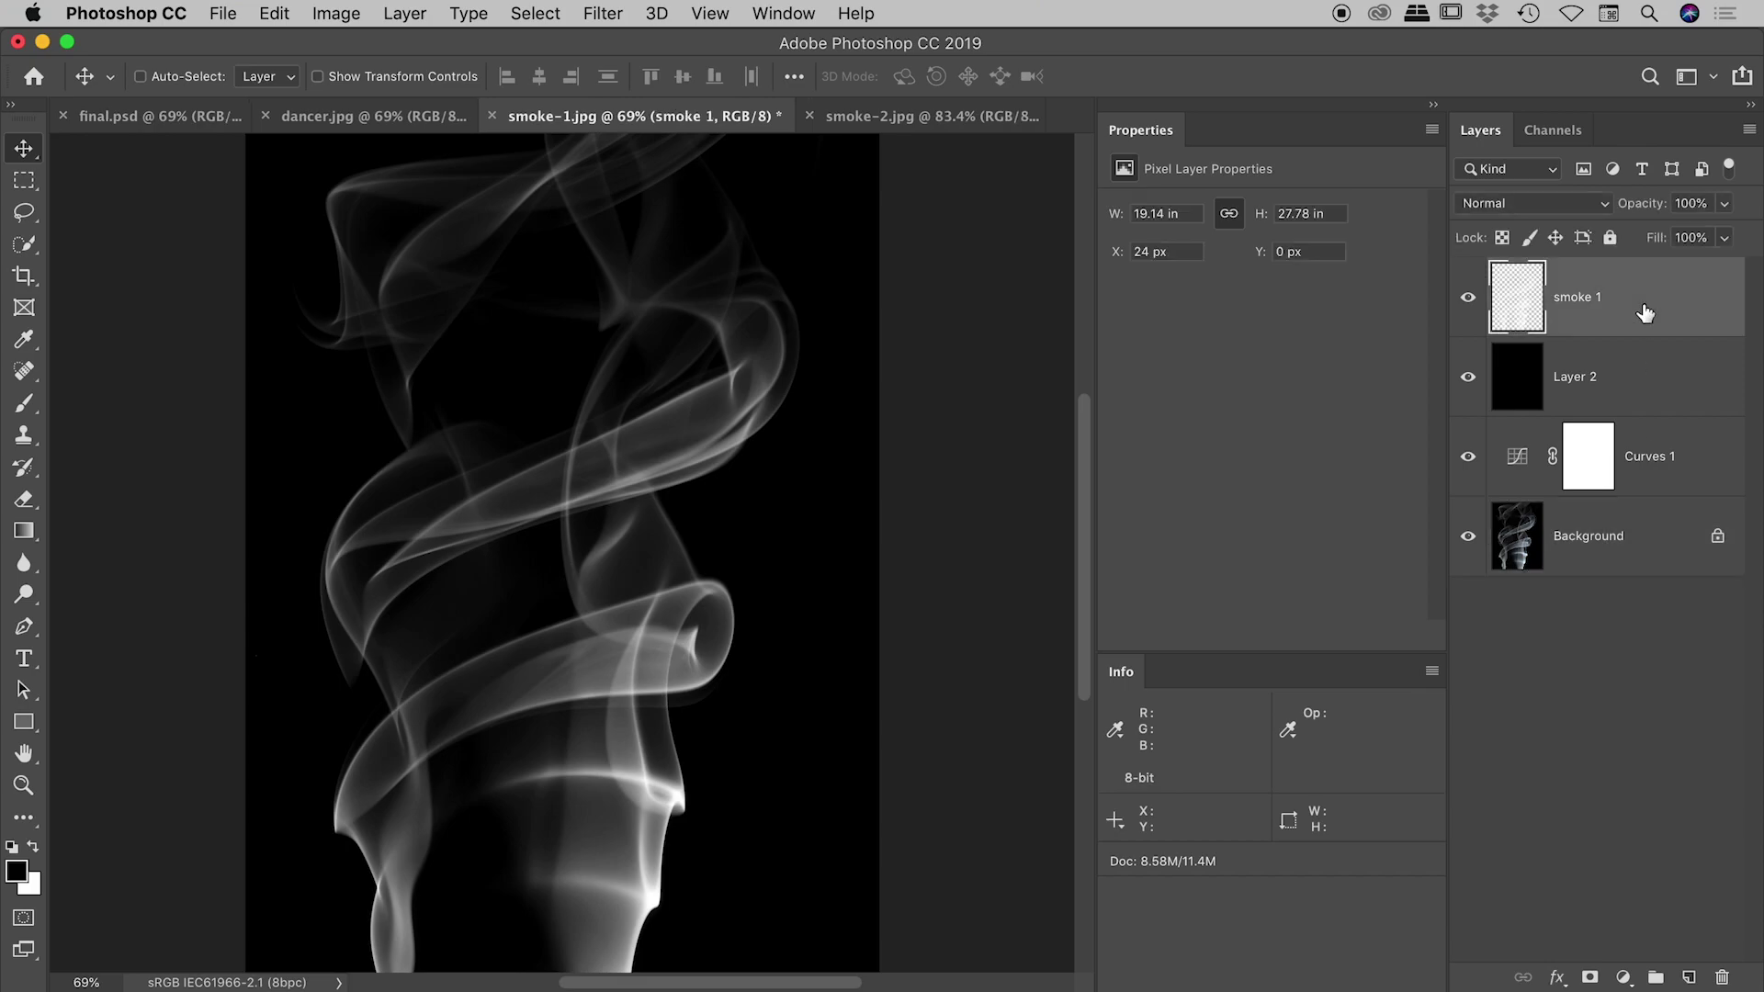
pyautogui.click(1557, 131)
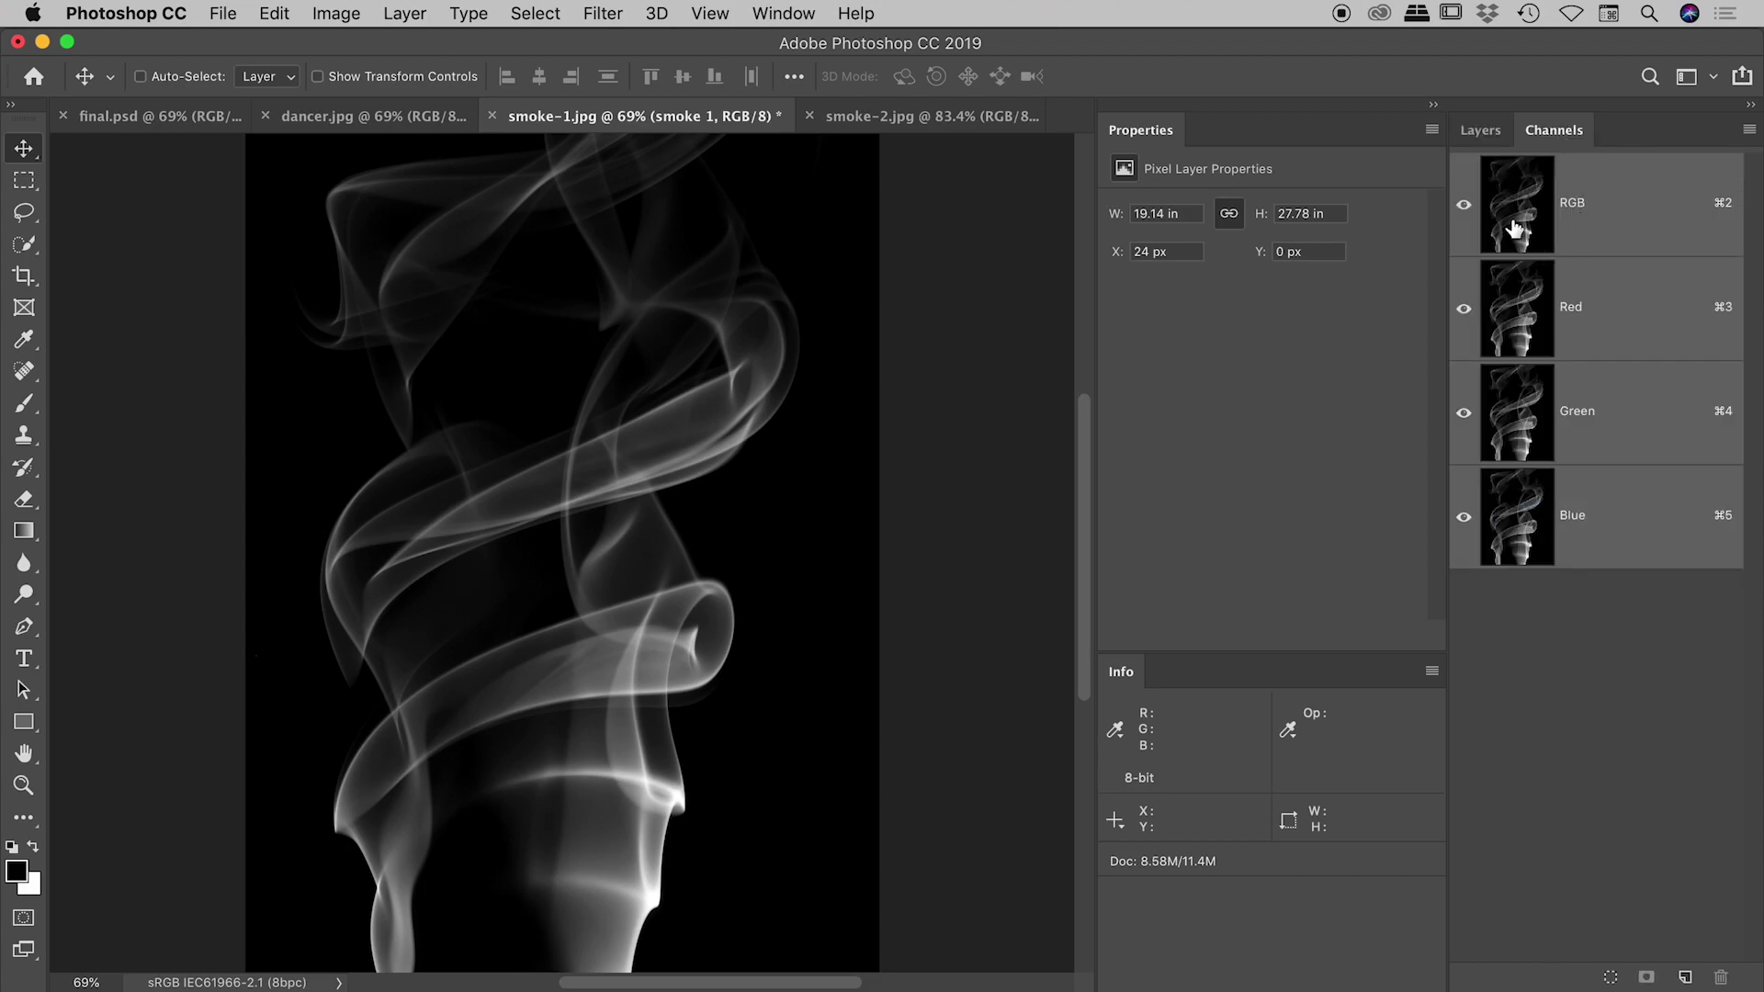
pyautogui.click(1482, 133)
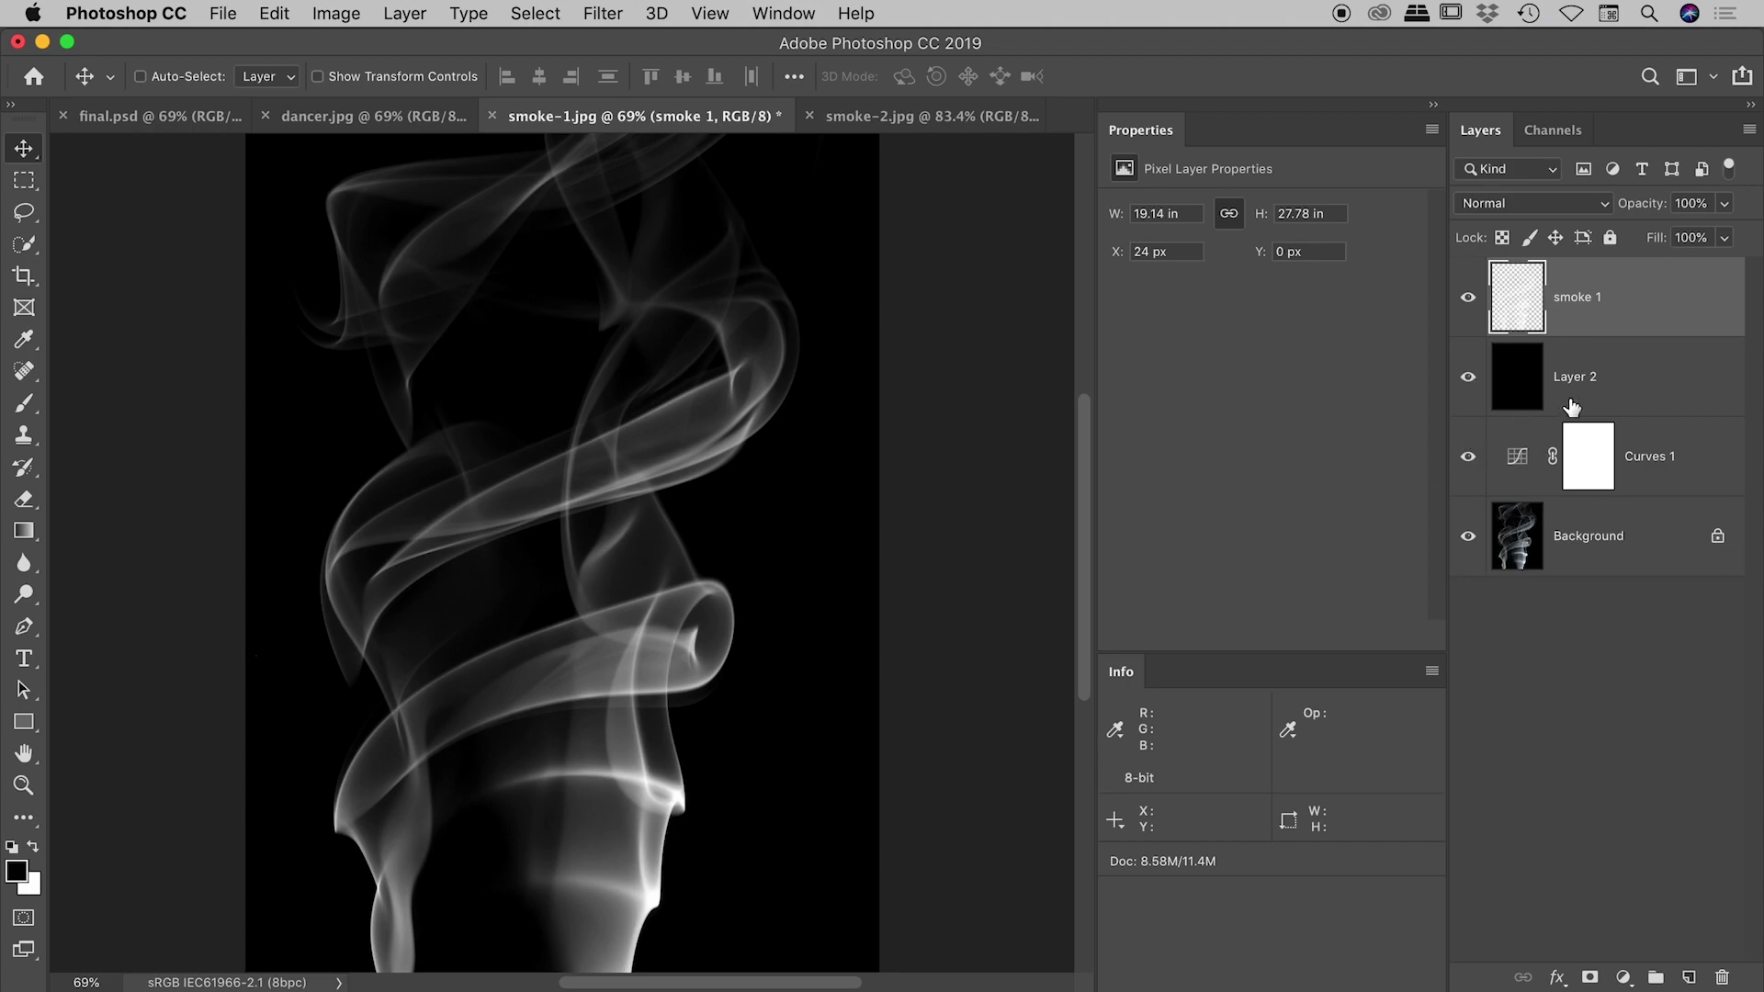
# Switch to smoke-2.jpg, load its composite RGB channel's luminosity as a selection, and return to its layers.
pyautogui.click(904, 121)
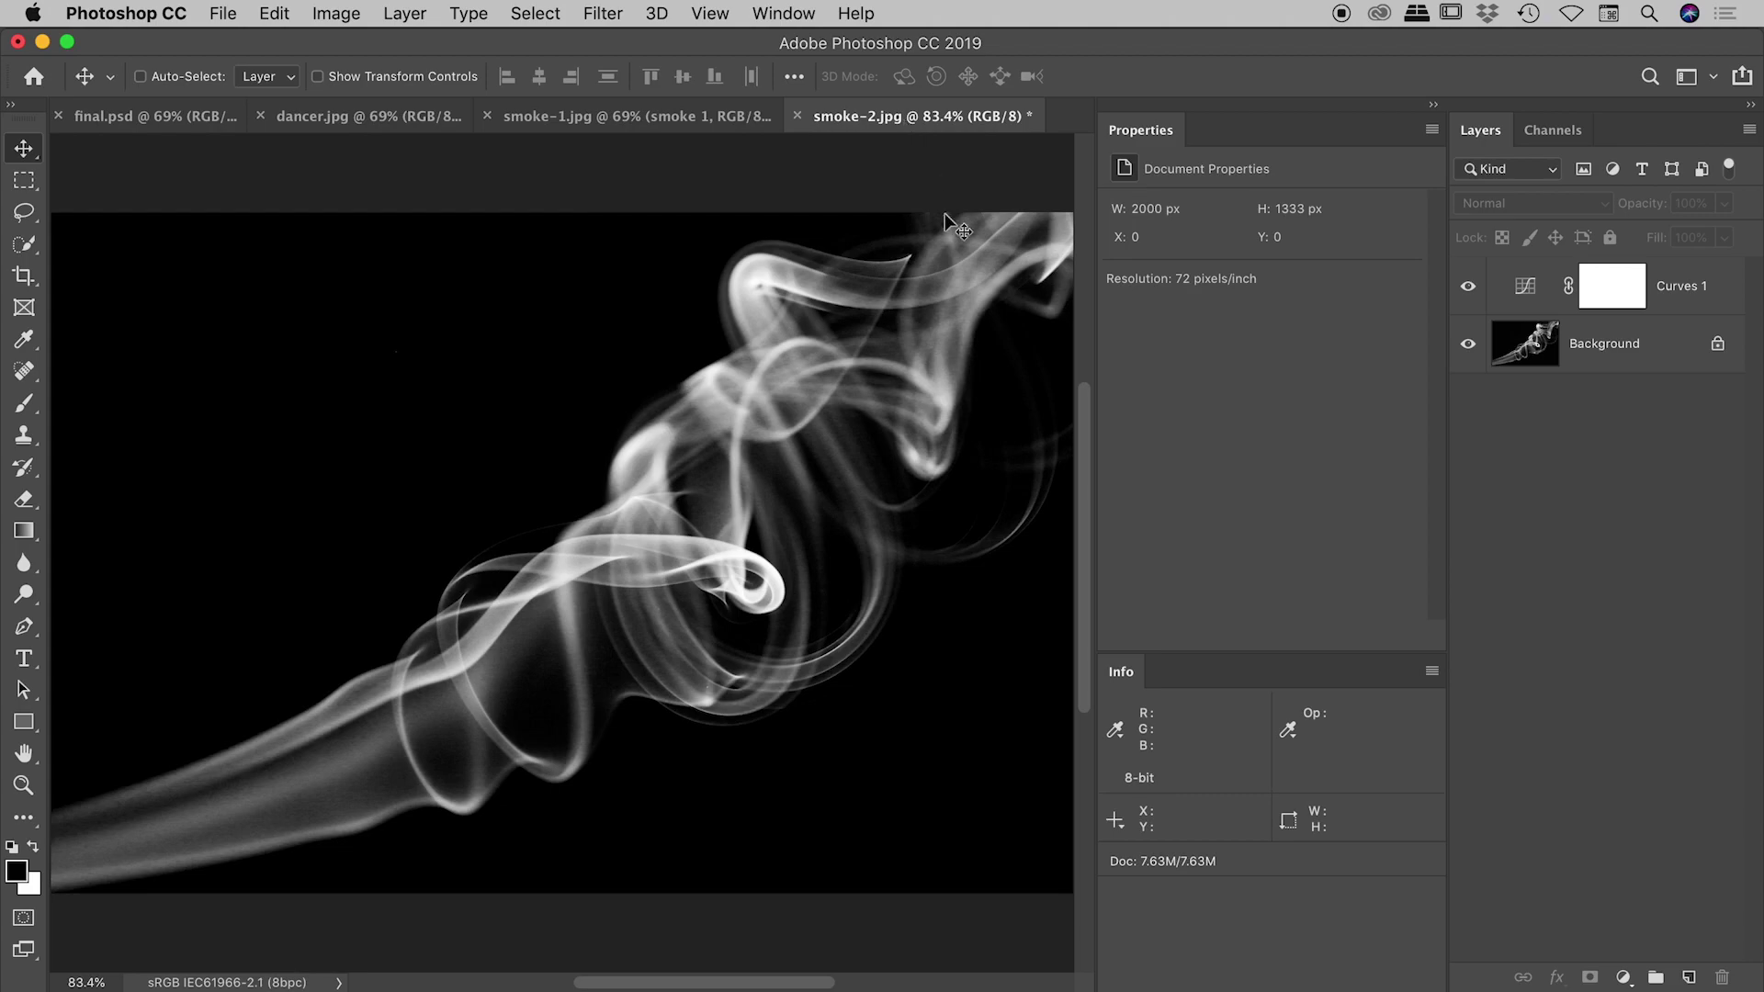
pyautogui.click(1545, 136)
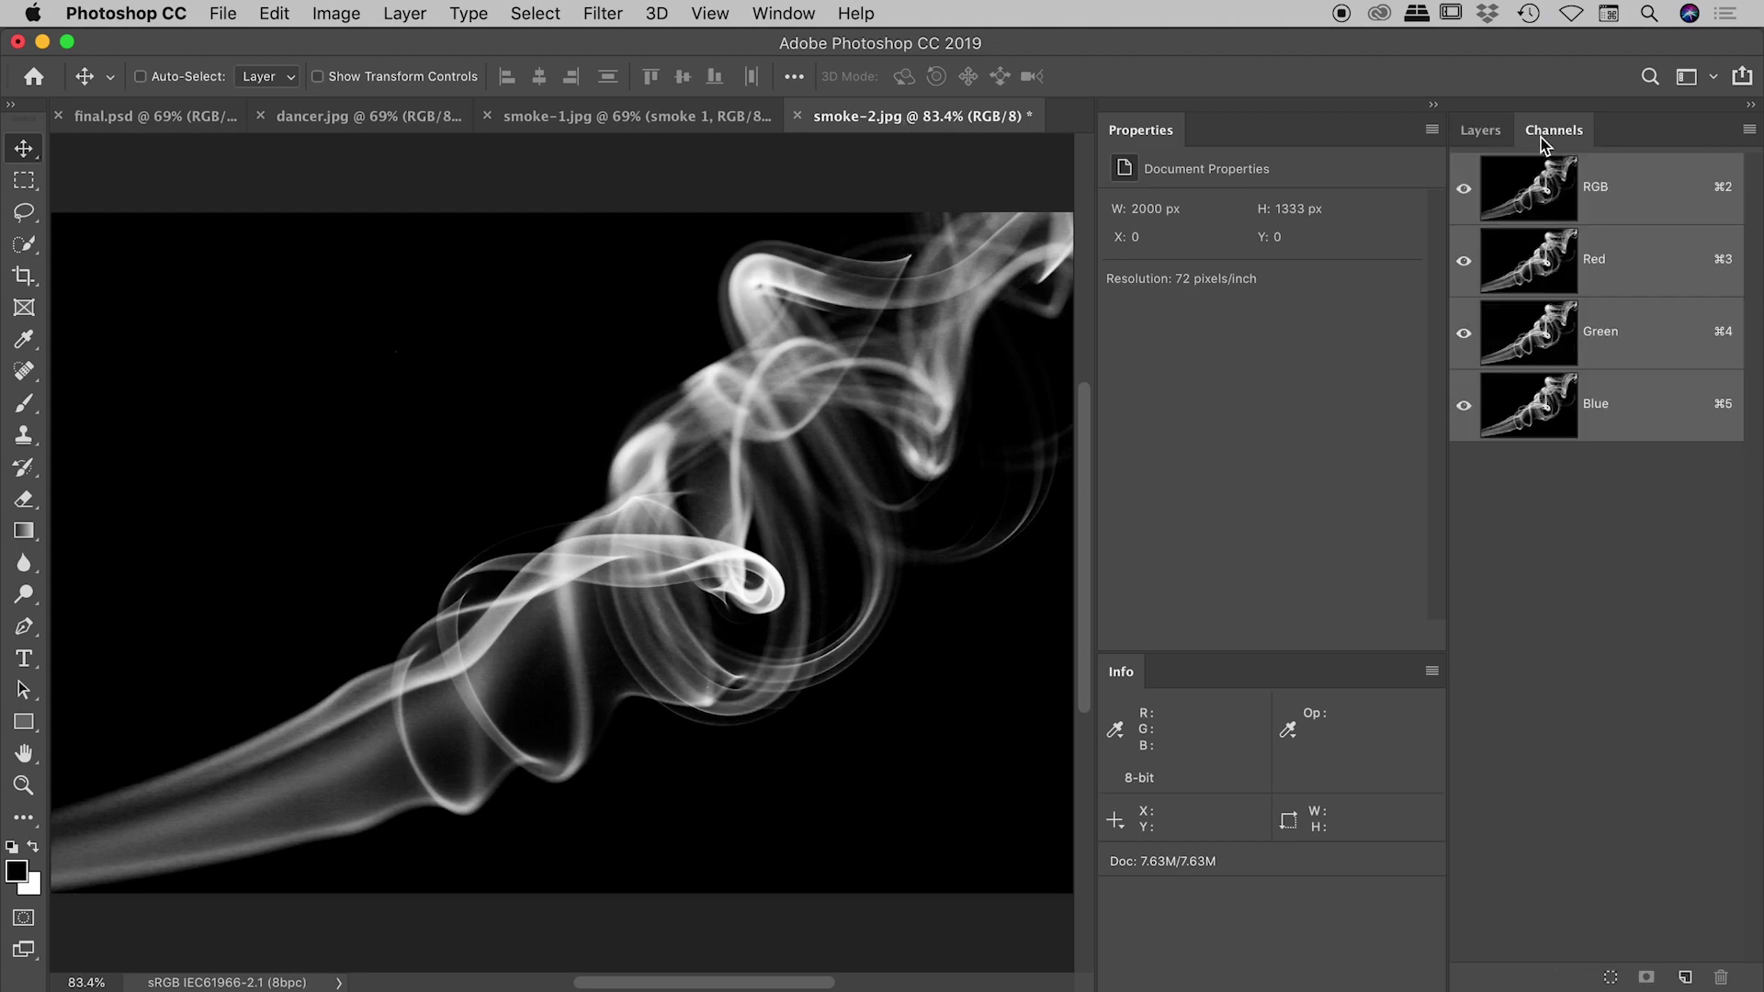
pyautogui.keyDown('super'); pyautogui.click(1536, 195); pyautogui.keyUp('super')
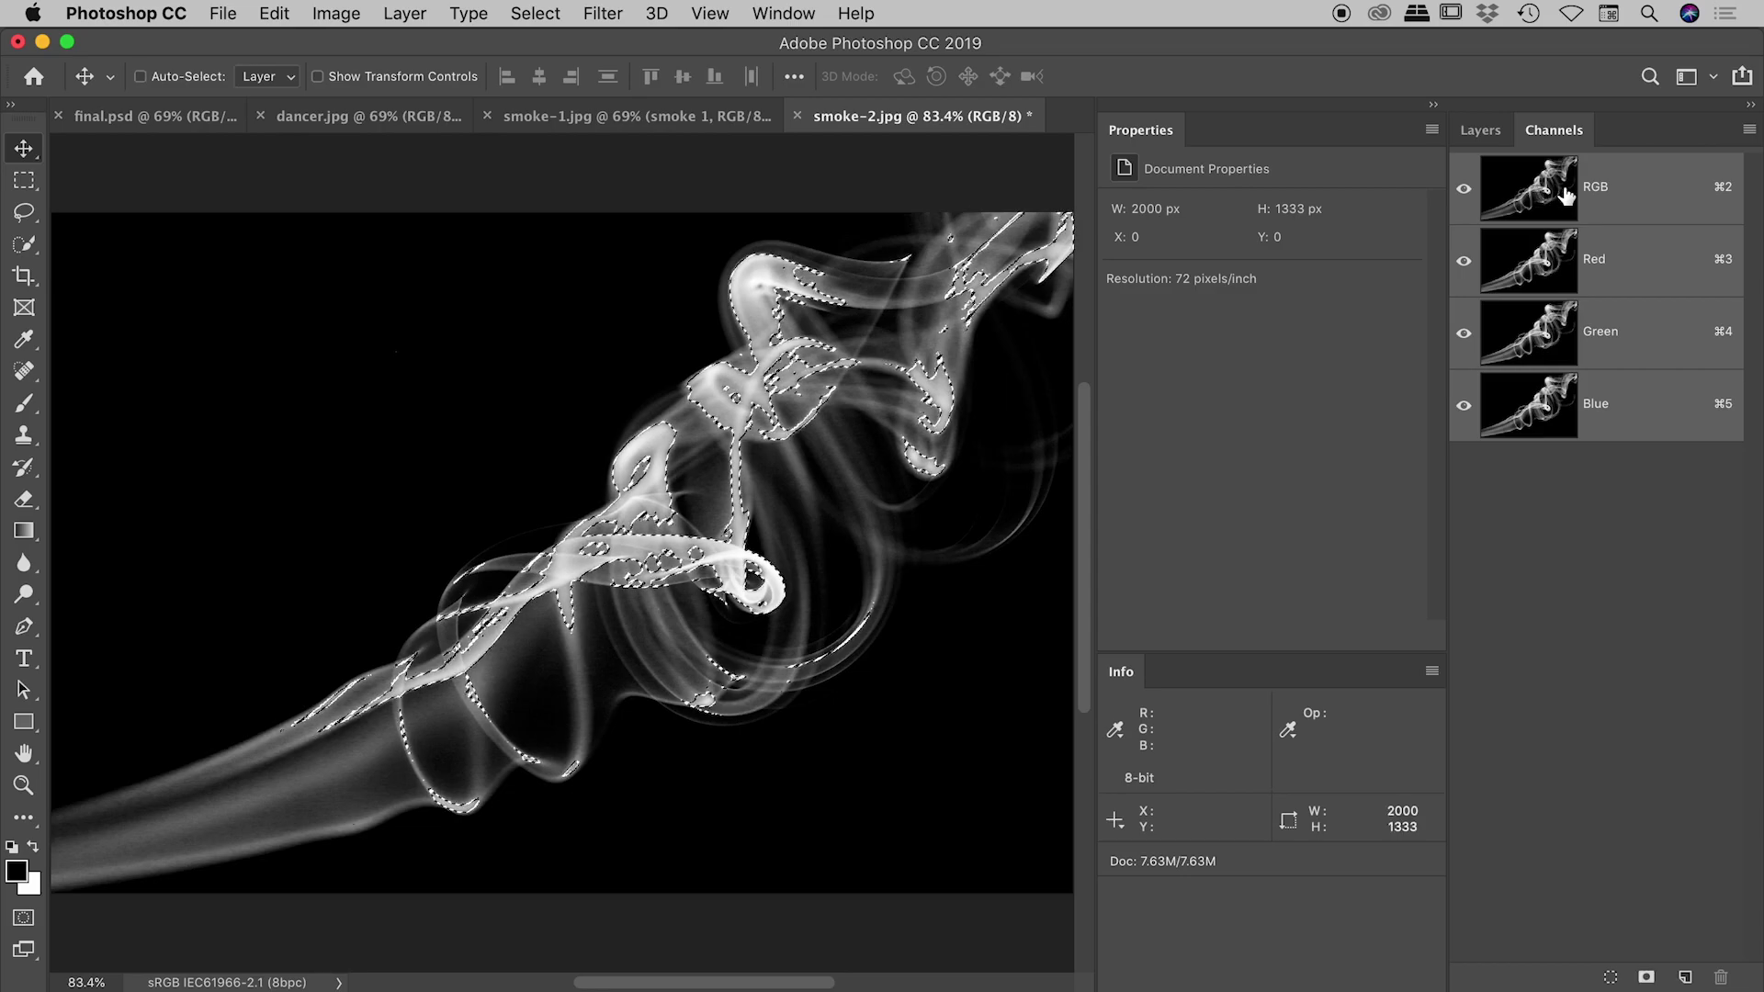
pyautogui.click(1489, 134)
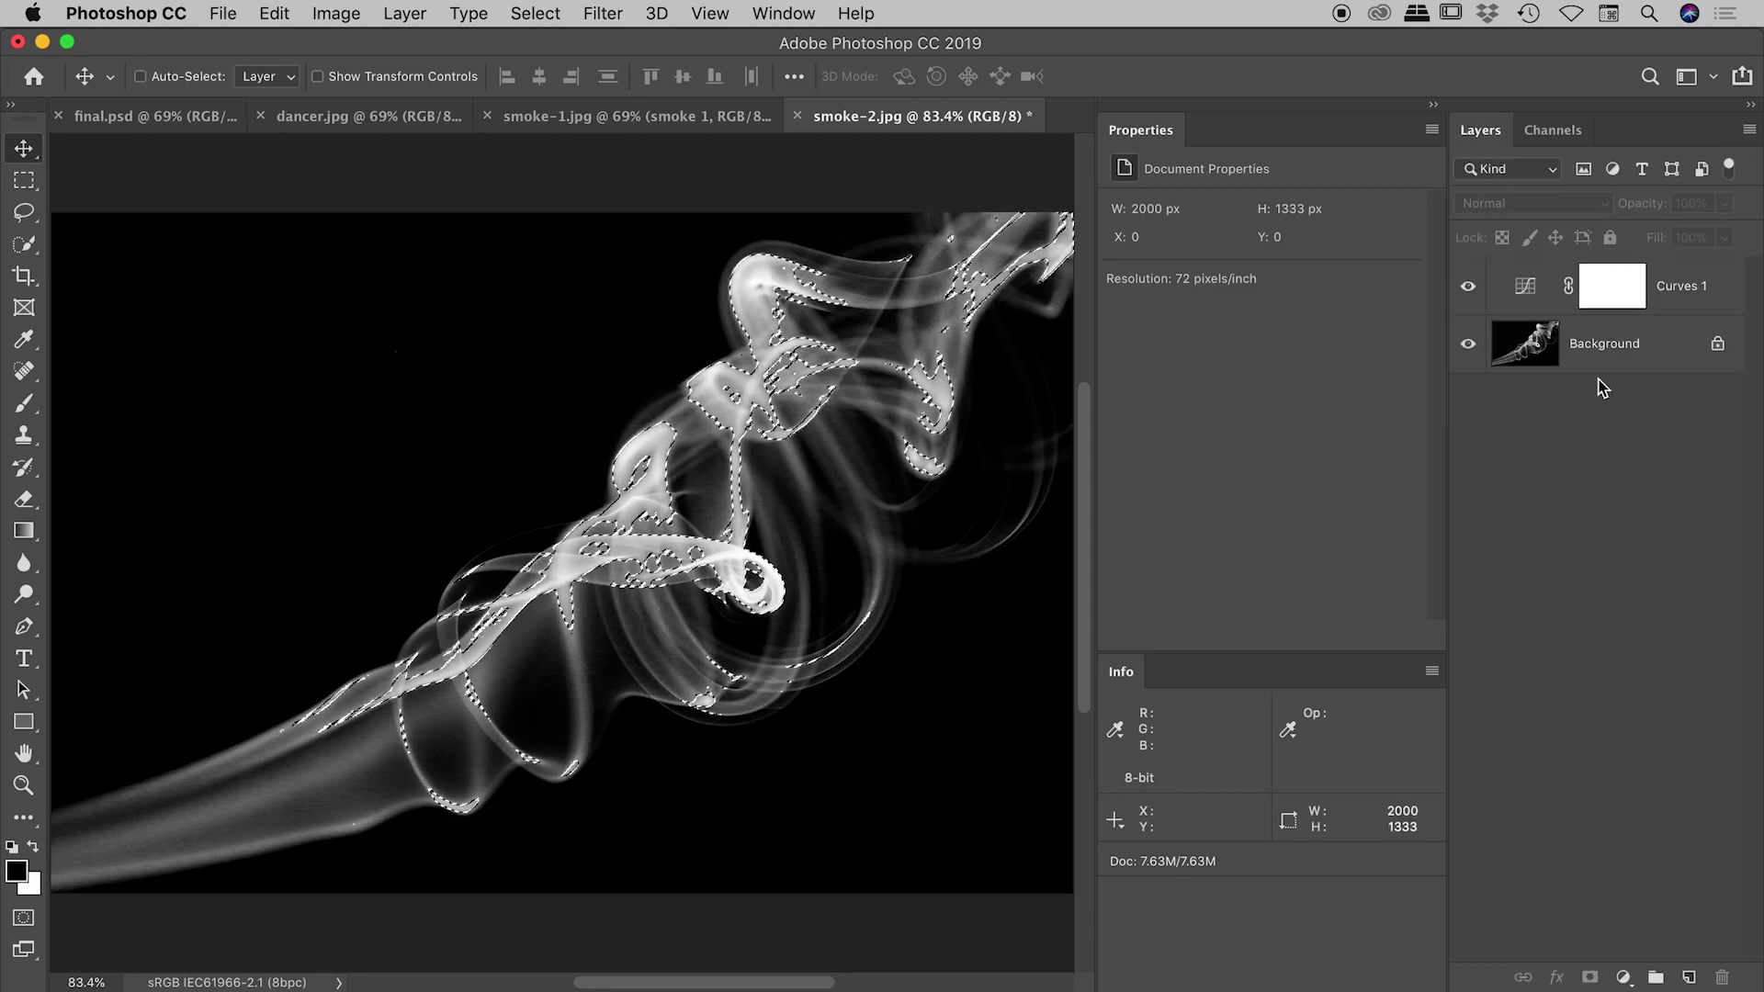
# Add a new layer on top in smoke-2.jpg and fill the smoke selection with white at 100% opacity.
pyautogui.click(1689, 978)
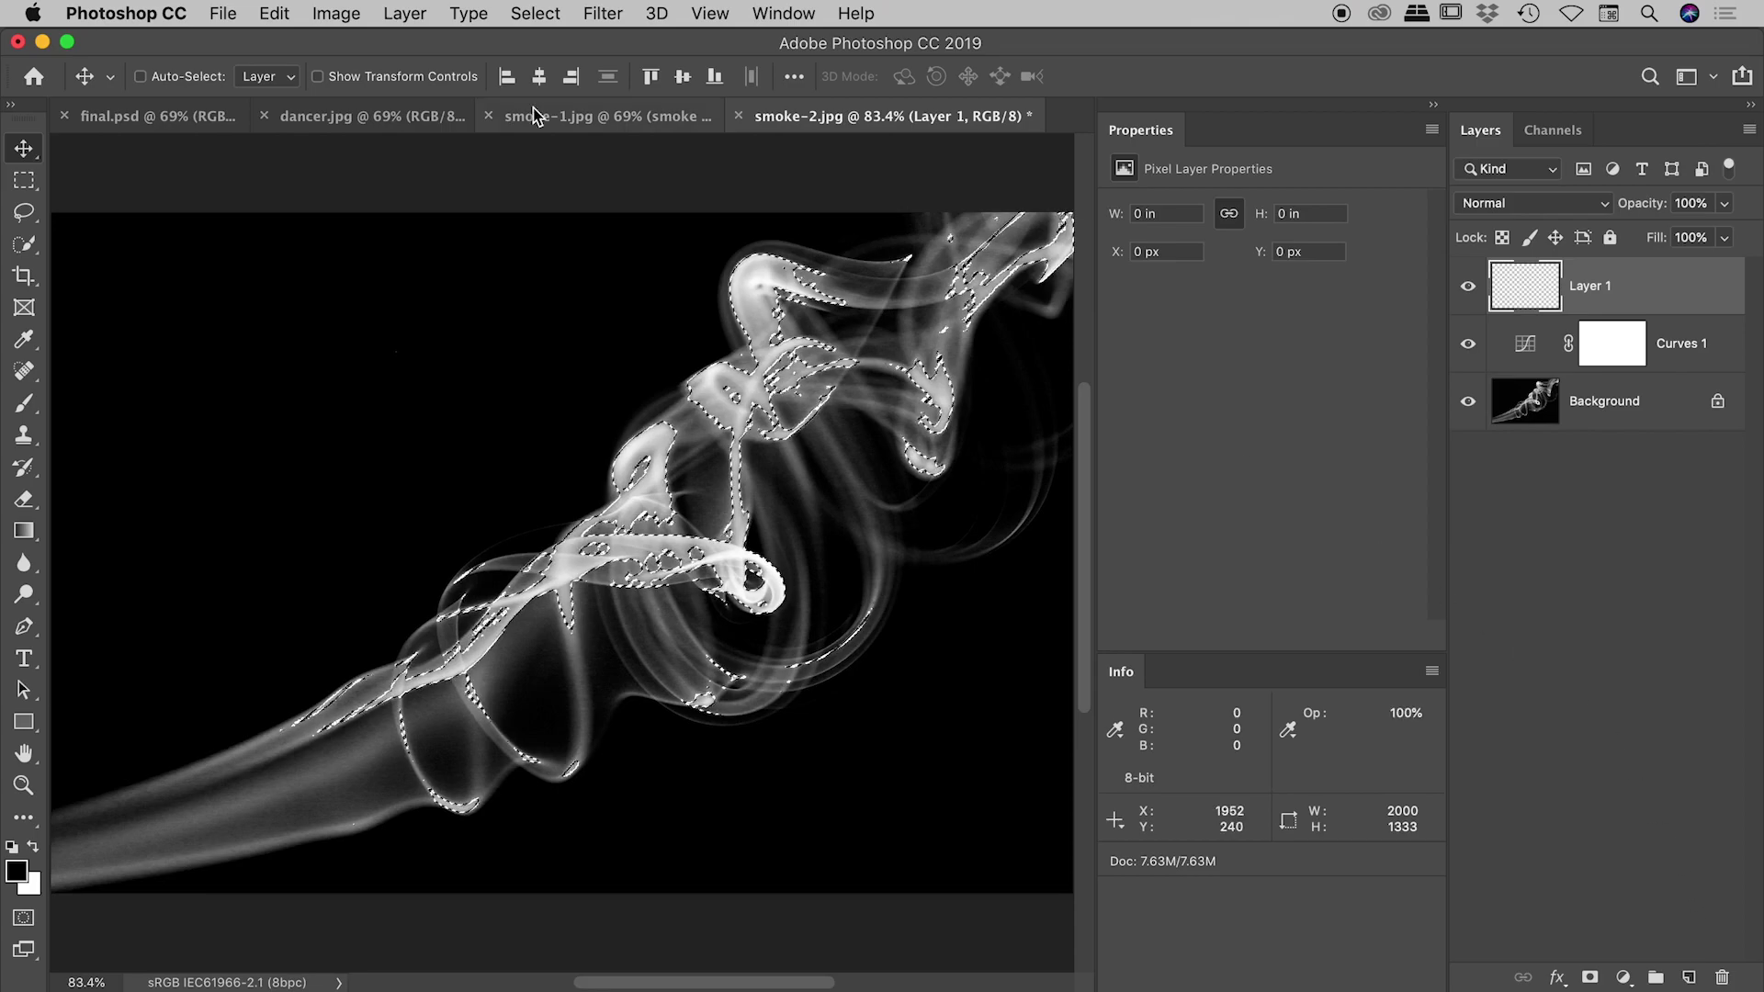
pyautogui.click(274, 12)
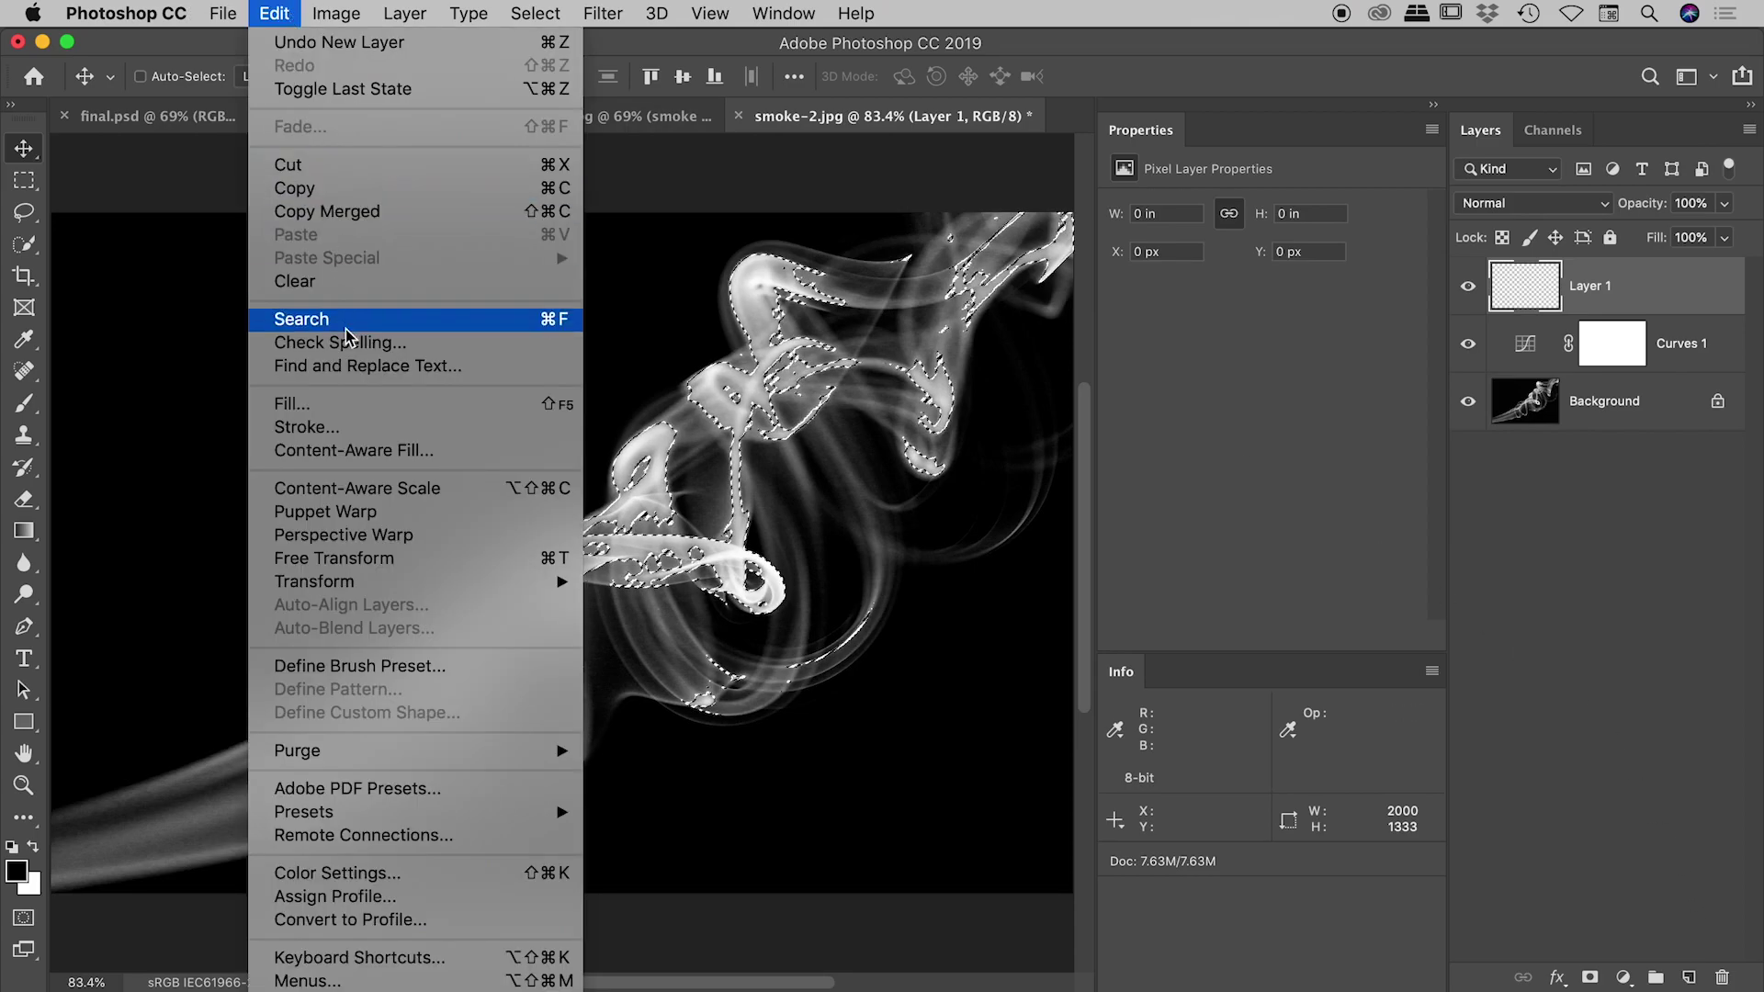
pyautogui.click(350, 405)
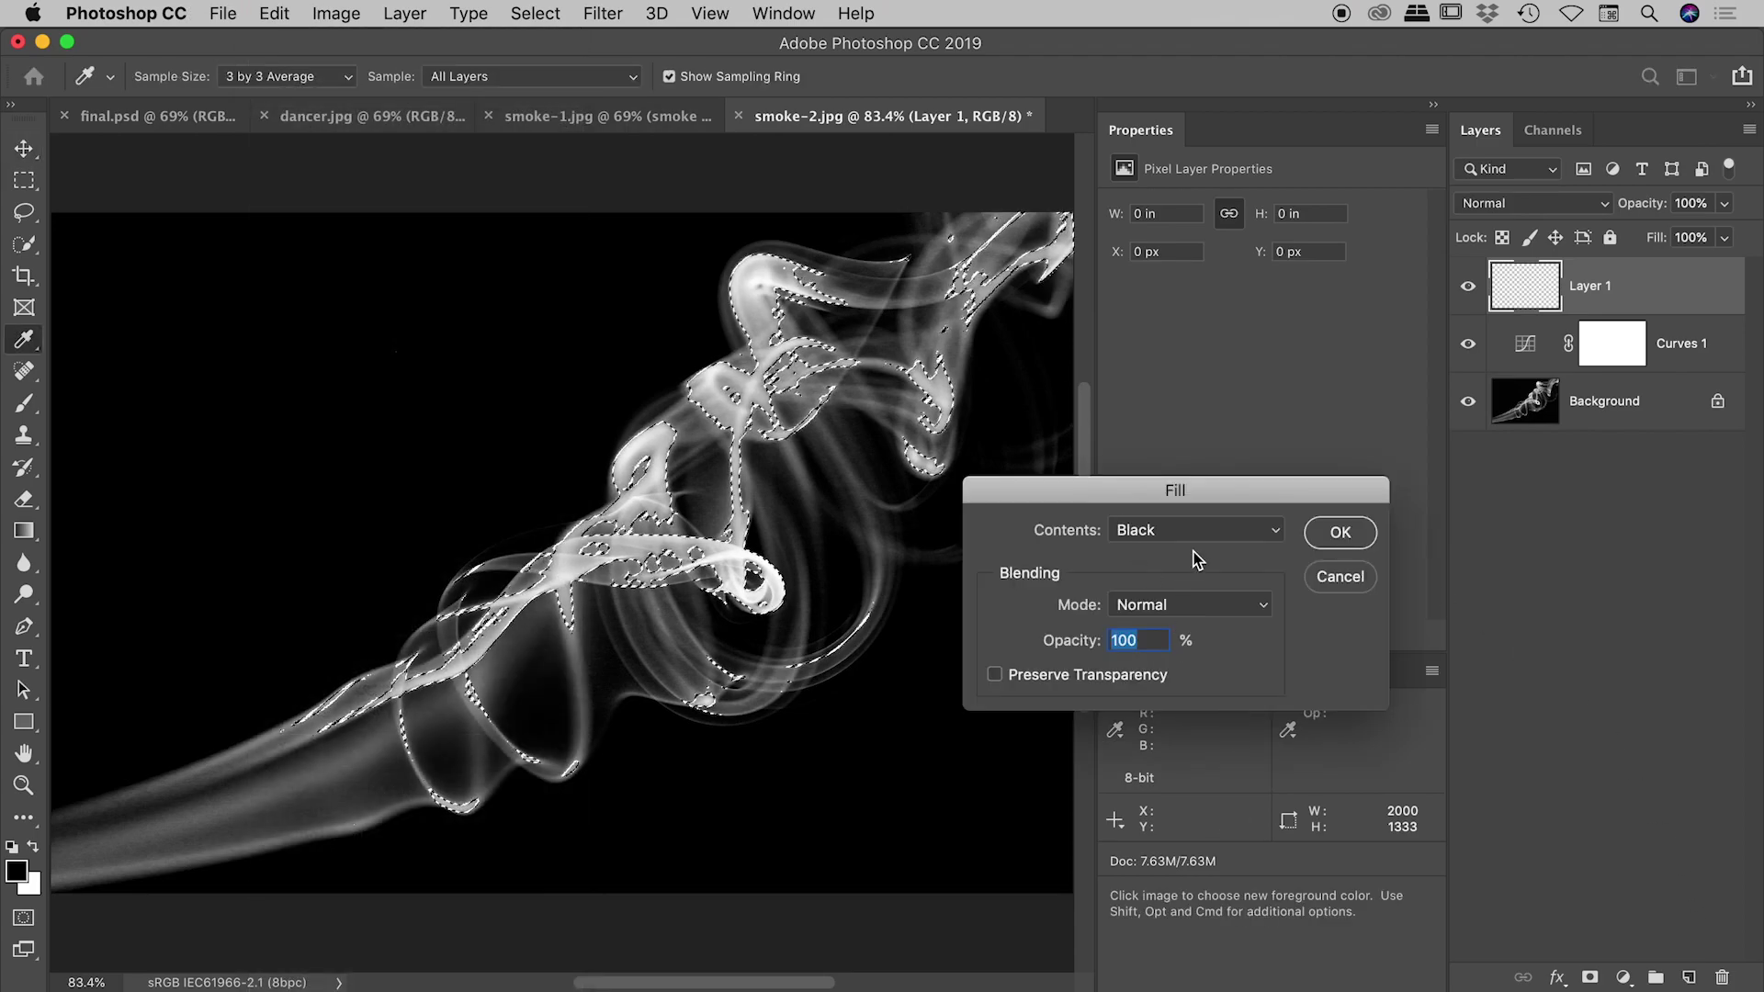
pyautogui.click(1198, 532)
pyautogui.click(1191, 570)
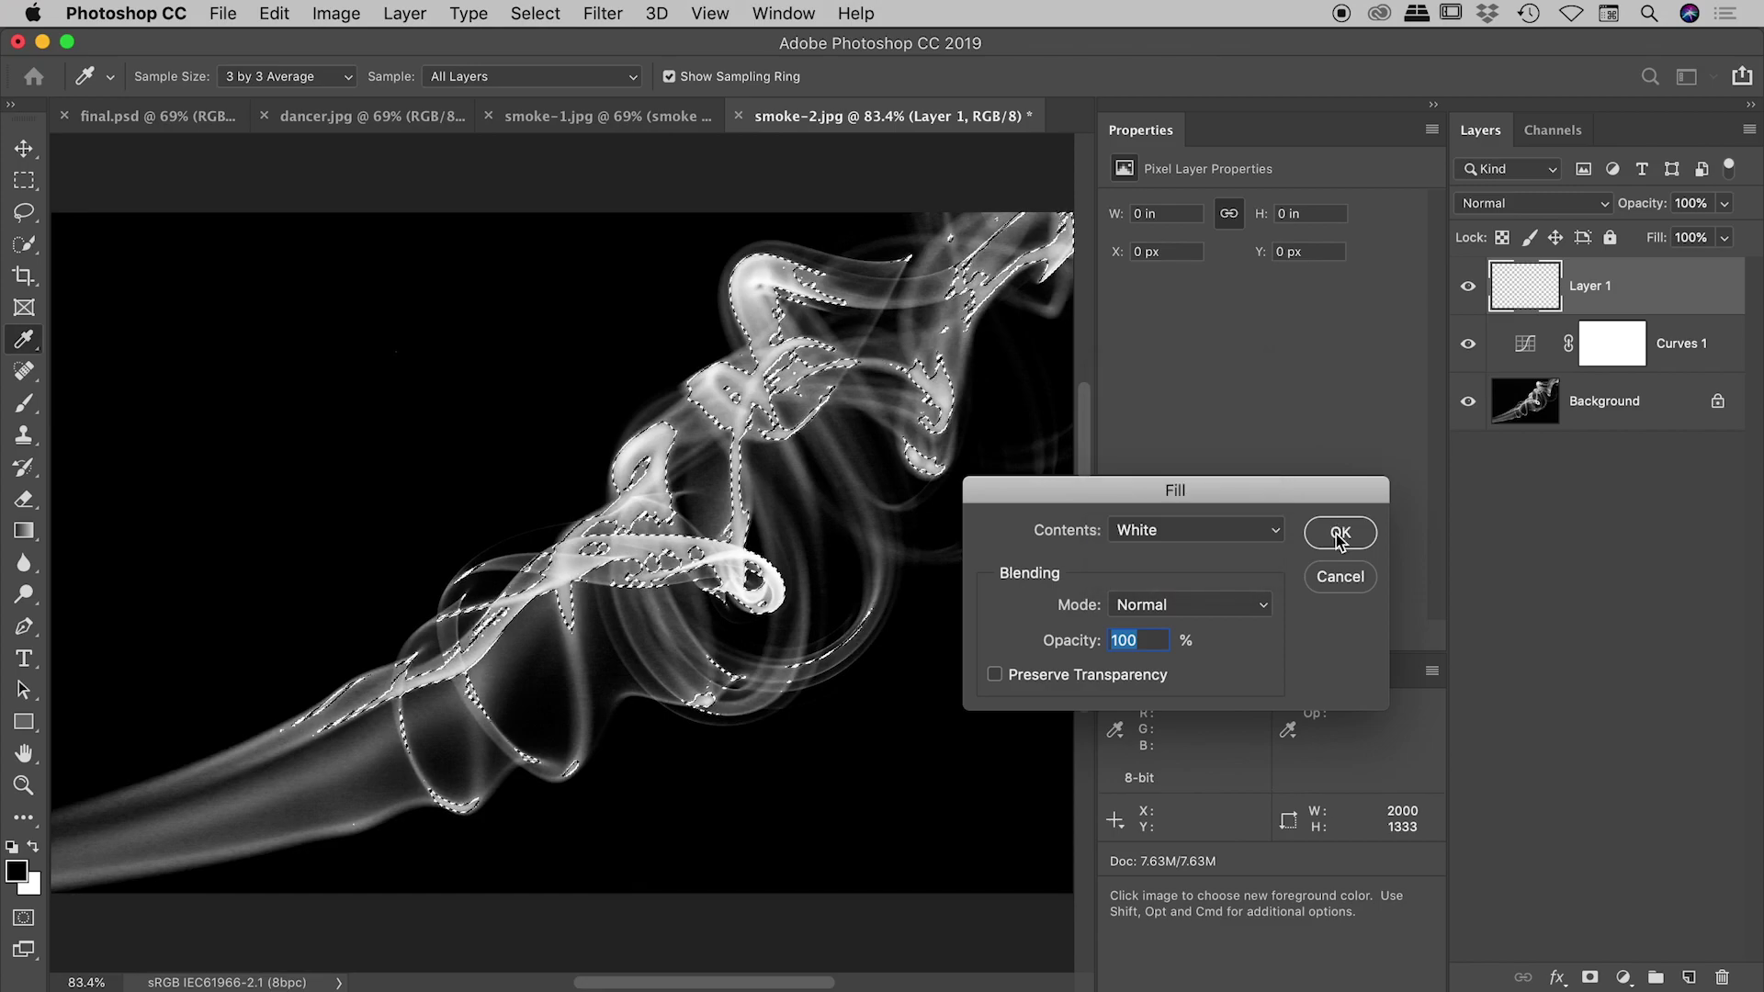
pyautogui.click(1341, 532)
pyautogui.press('v')
# Rename the white-filled layer as "smoke 2" and clear the selection.
pyautogui.doubleClick(1594, 286)
pyautogui.write('smoke 2')
pyautogui.press('Return')
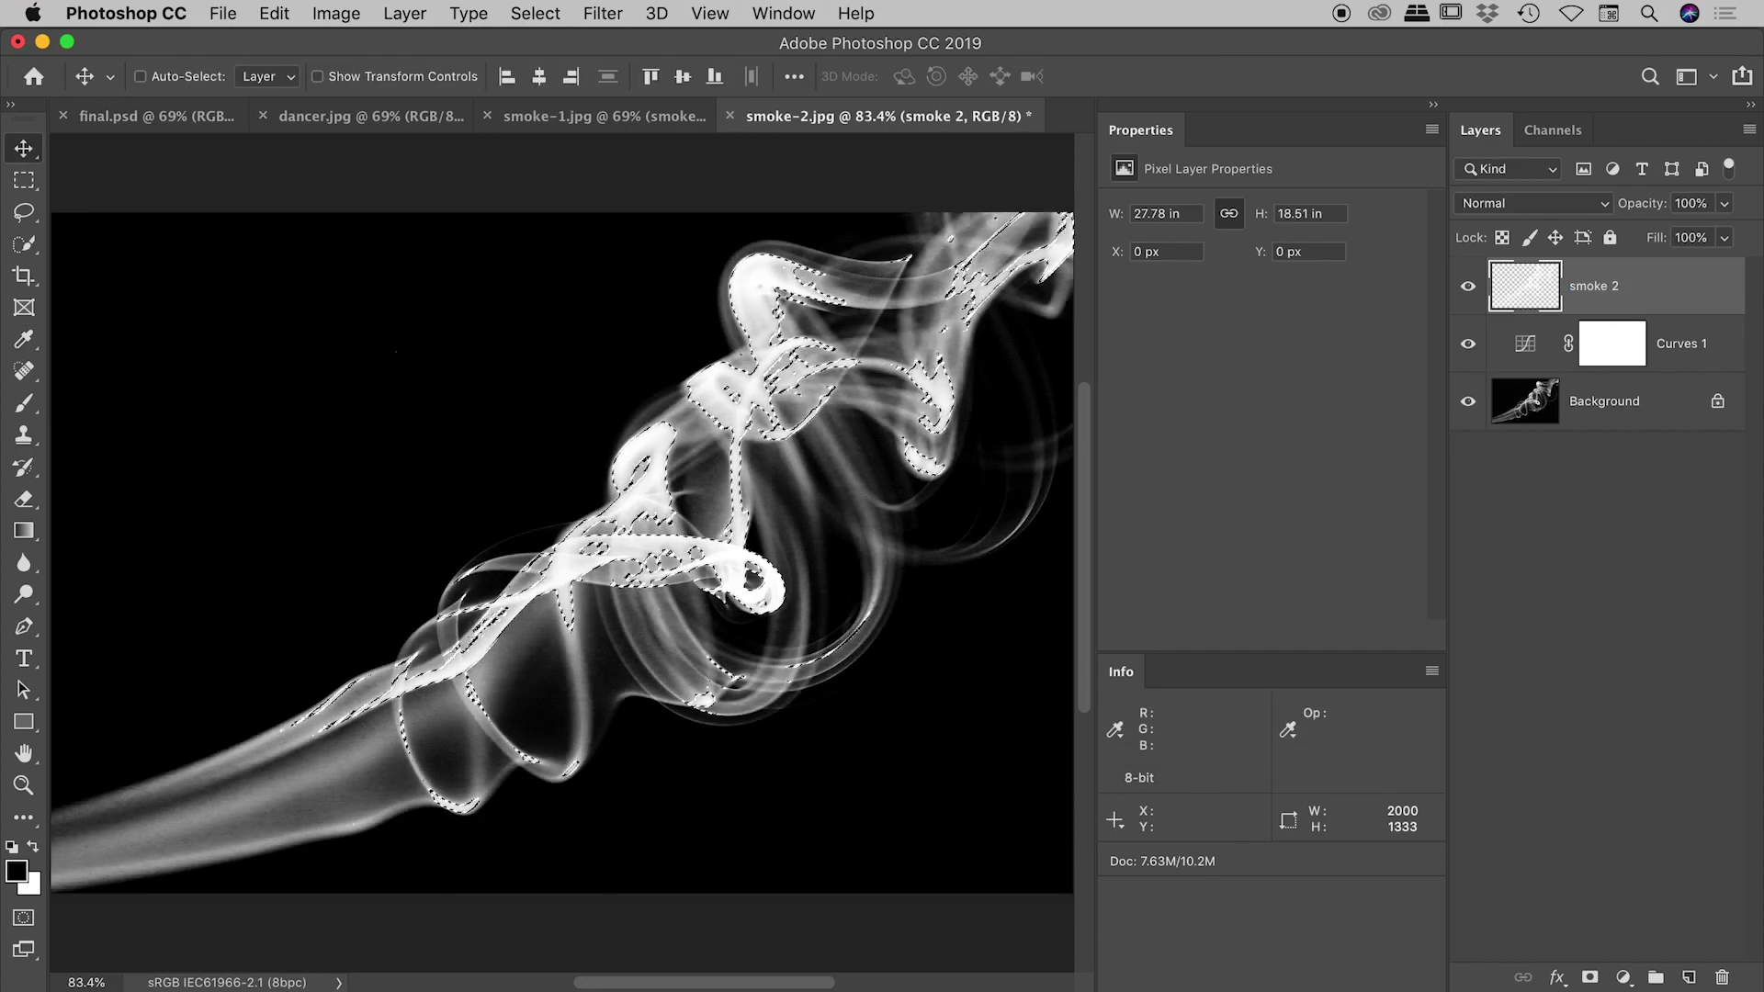
pyautogui.click(534, 13)
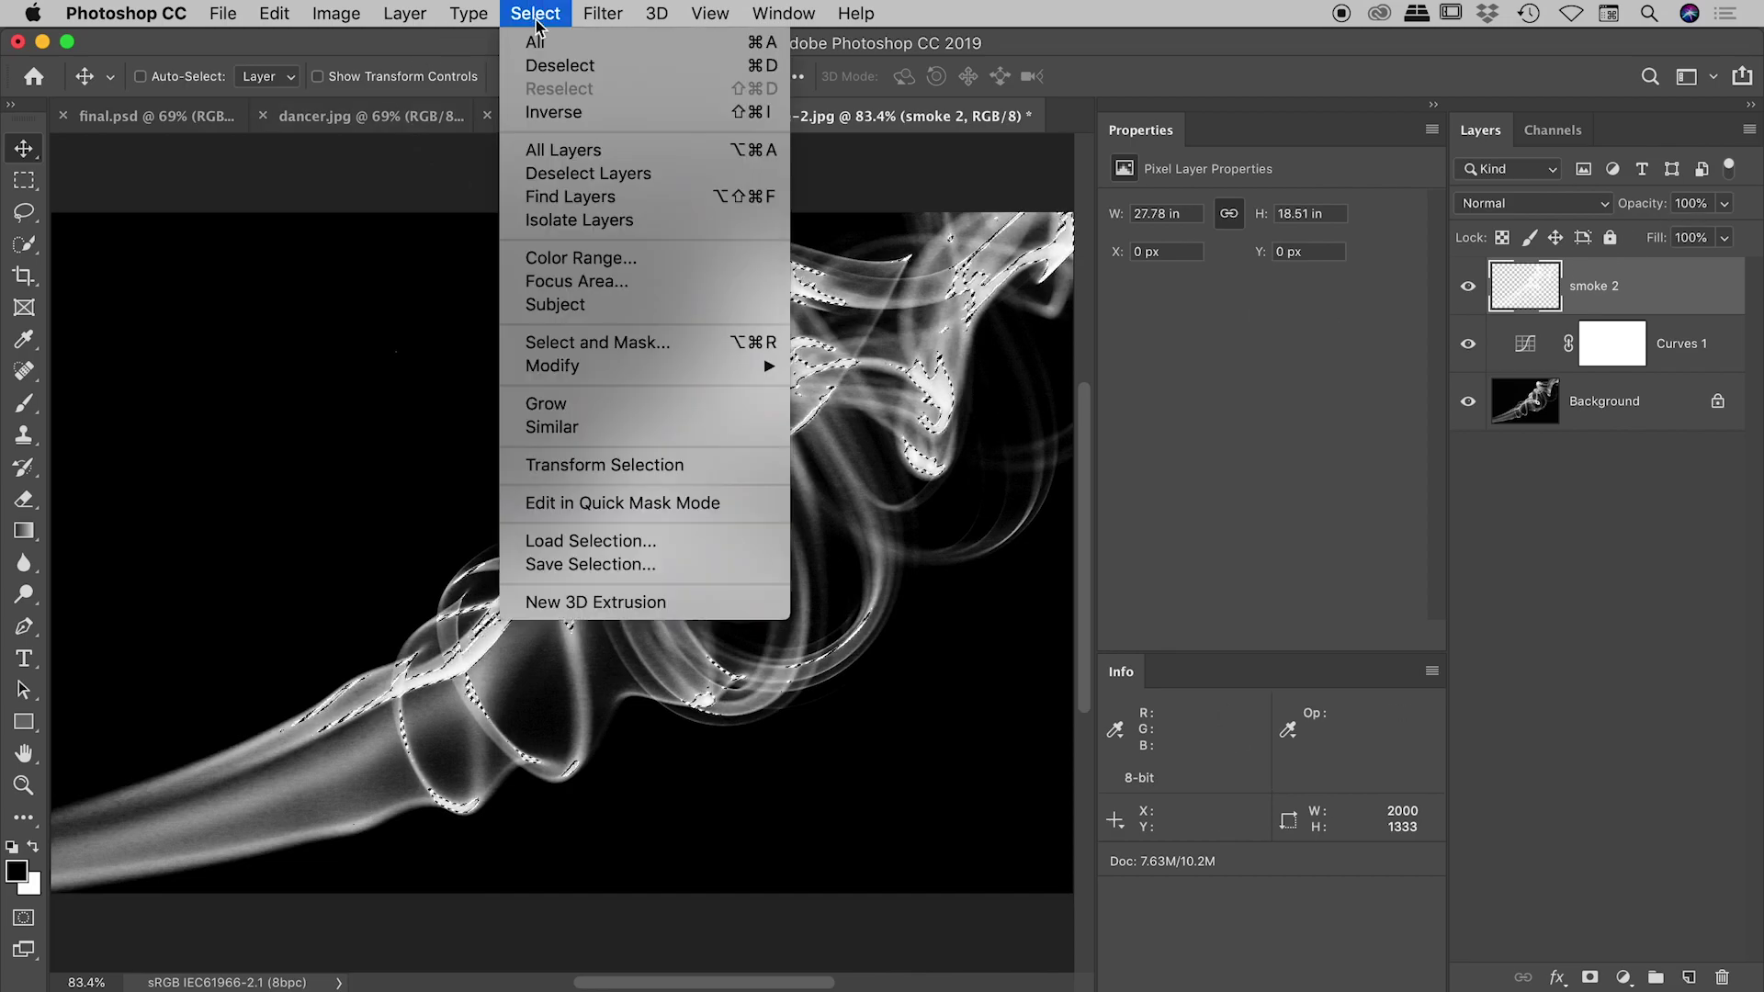
pyautogui.click(554, 65)
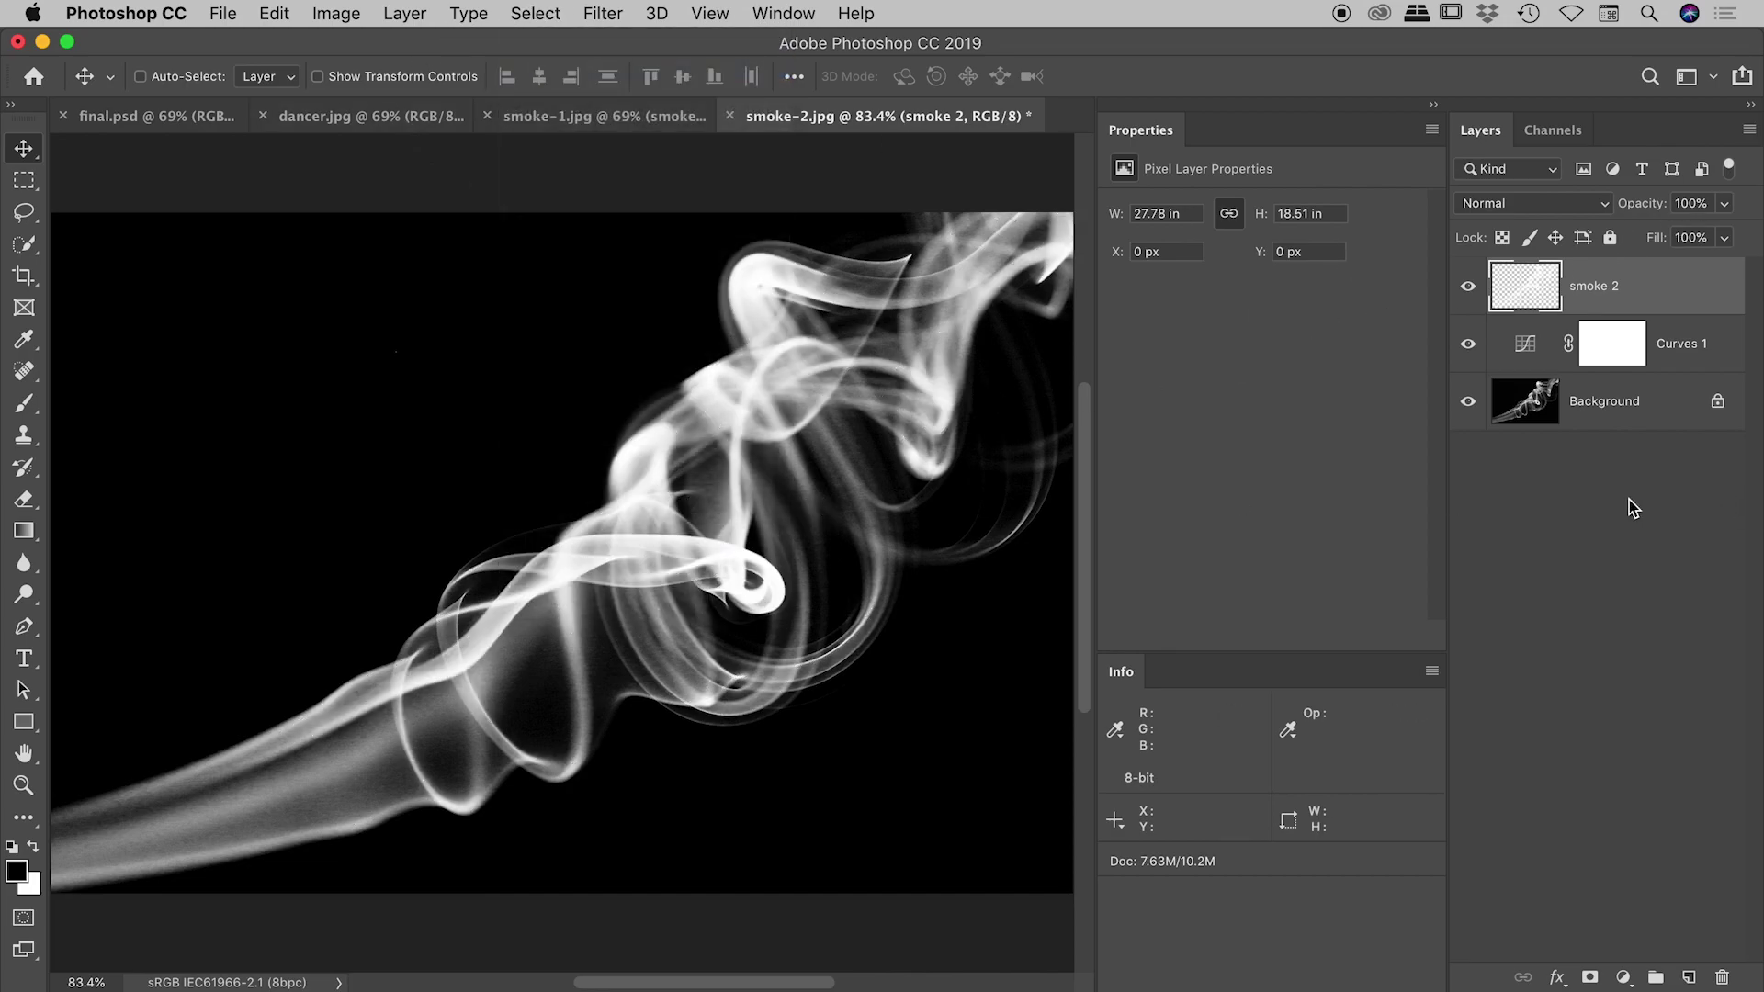
# Add a new layer directly above Curves 1 in smoke-2.jpg, fill it with black, and leave no layer selected.
pyautogui.click(1521, 501)
pyautogui.click(1687, 369)
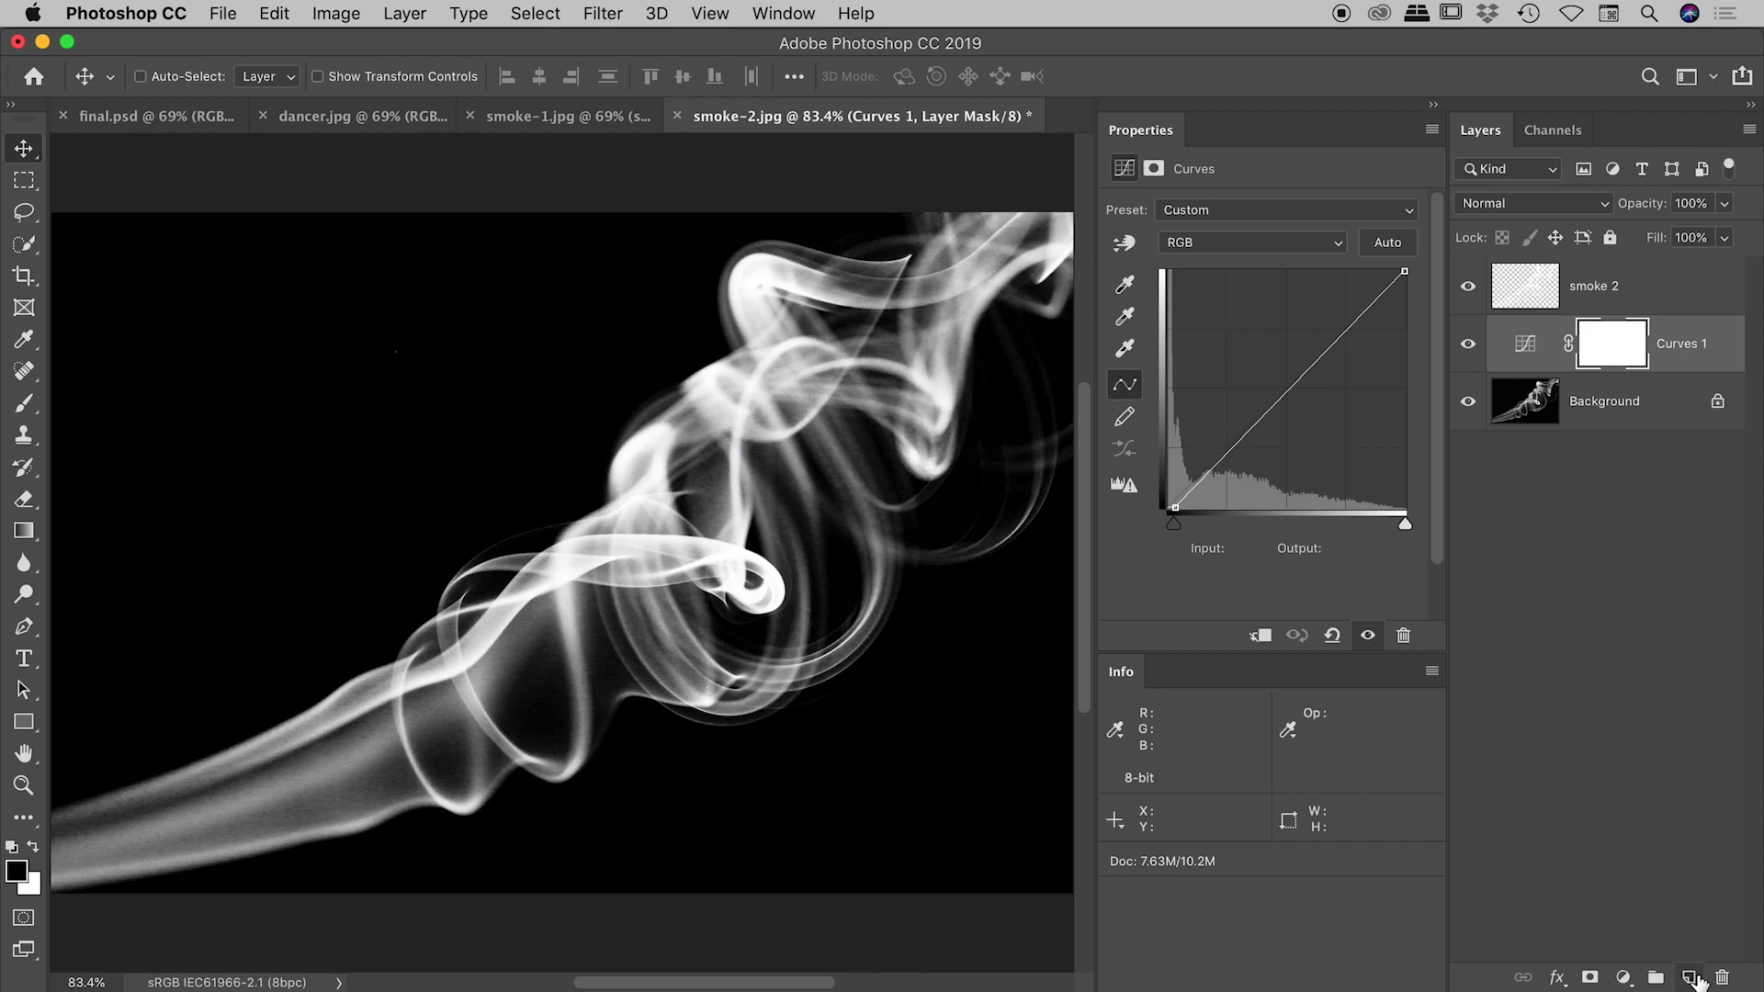
pyautogui.click(1689, 977)
pyautogui.click(266, 11)
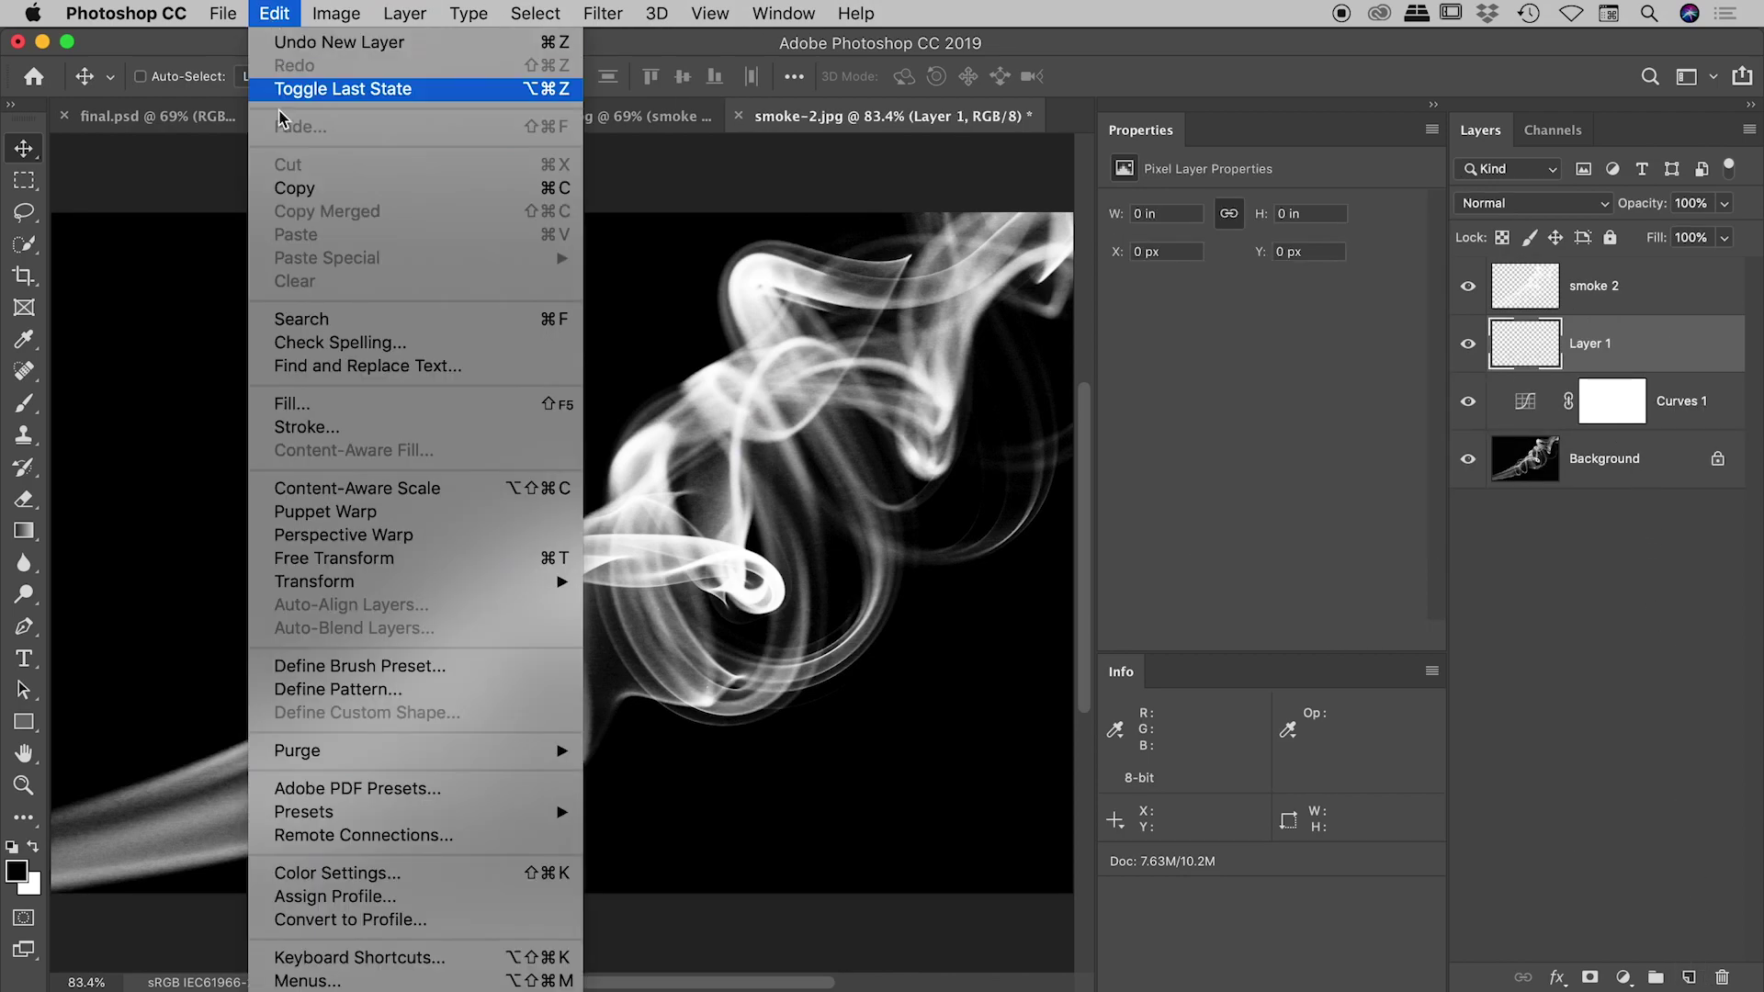
pyautogui.click(340, 405)
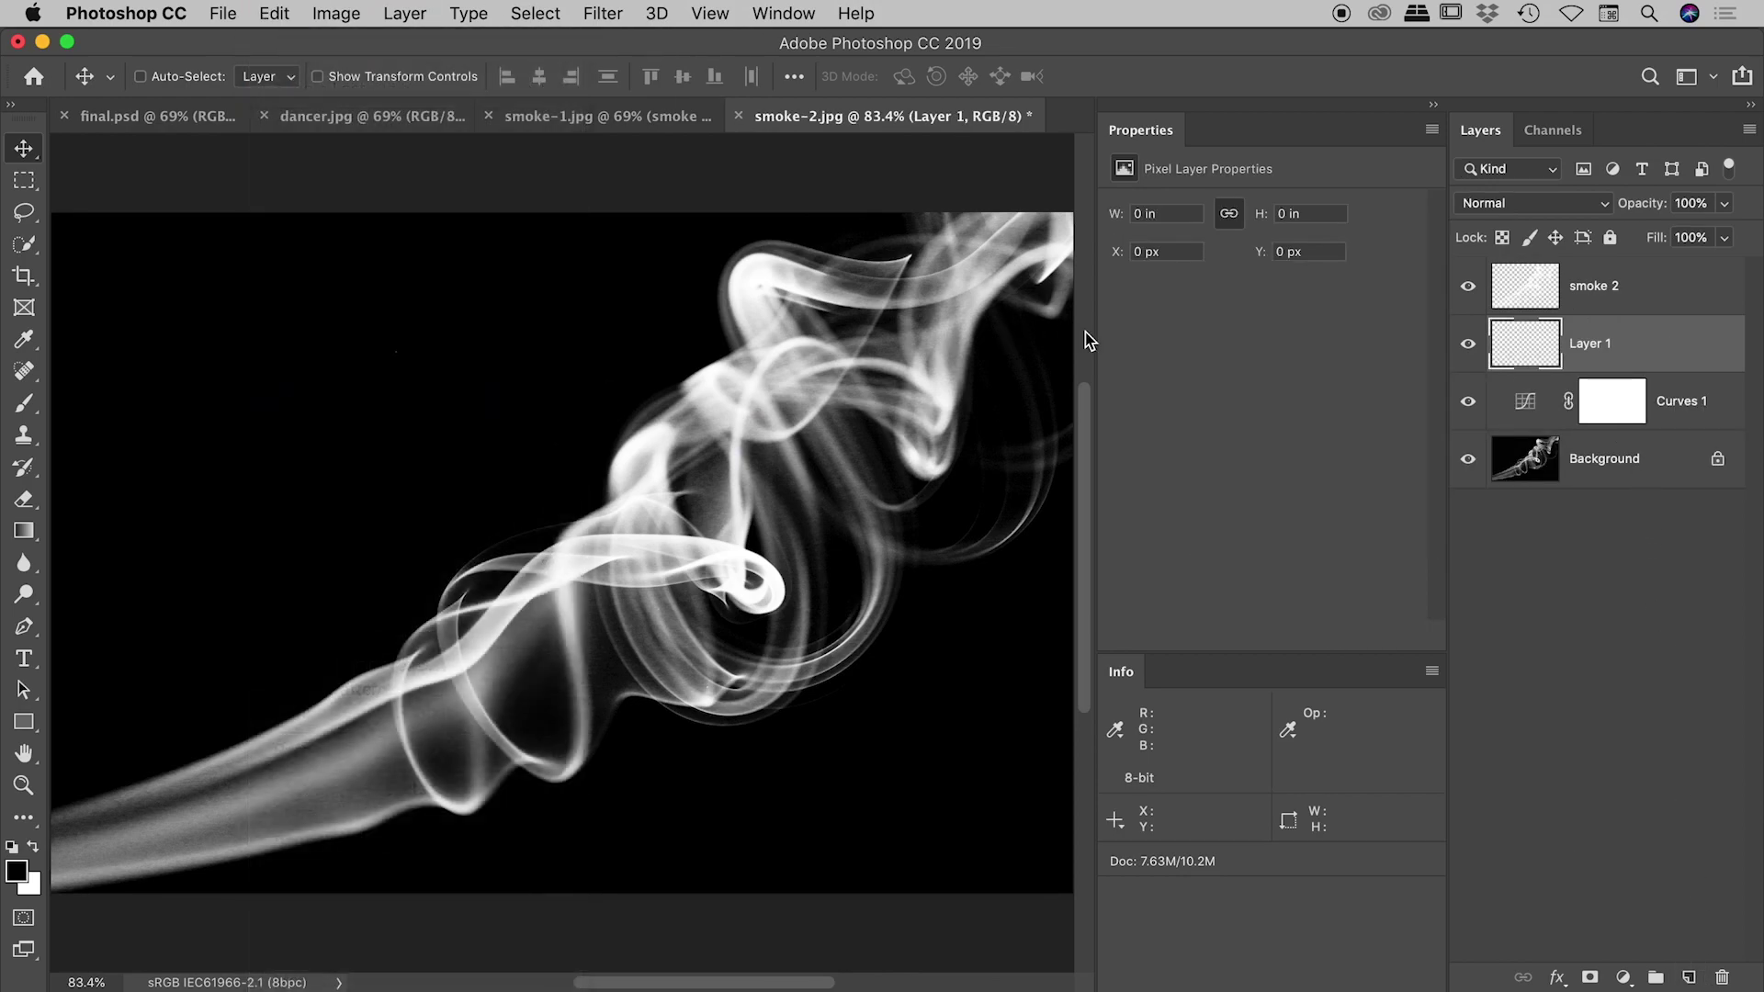
pyautogui.click(1211, 533)
pyautogui.click(1186, 487)
pyautogui.click(1341, 533)
pyautogui.press('v')
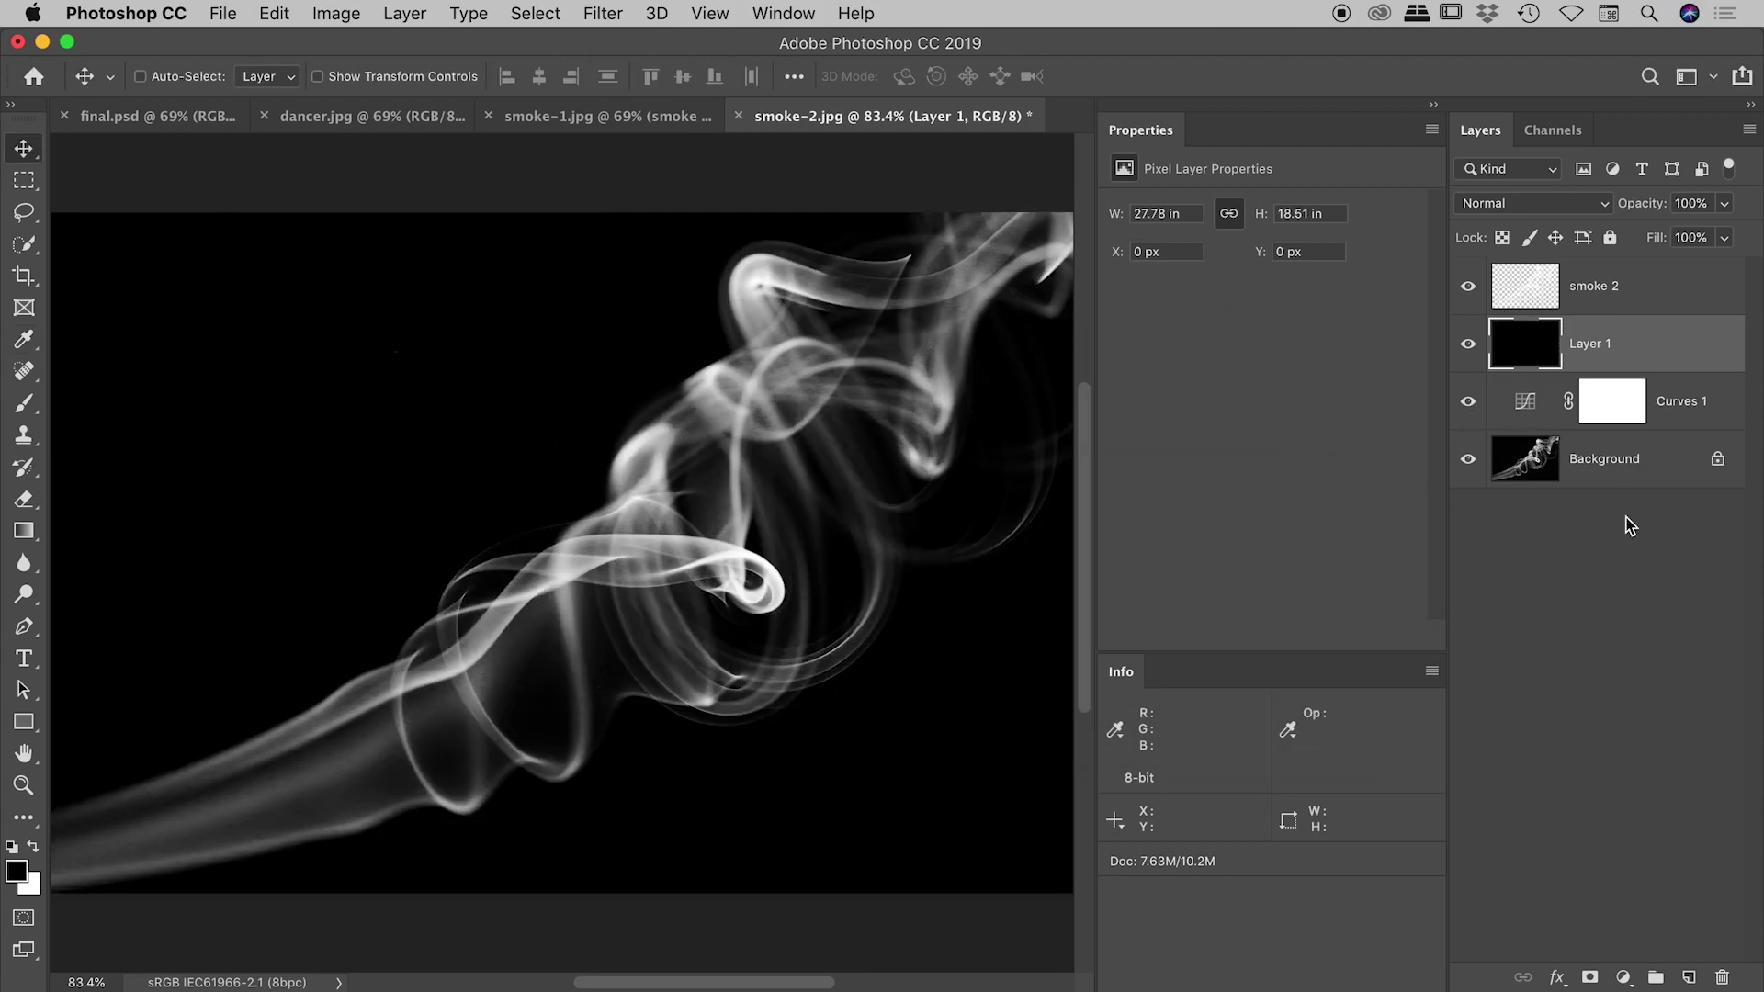
pyautogui.click(1626, 520)
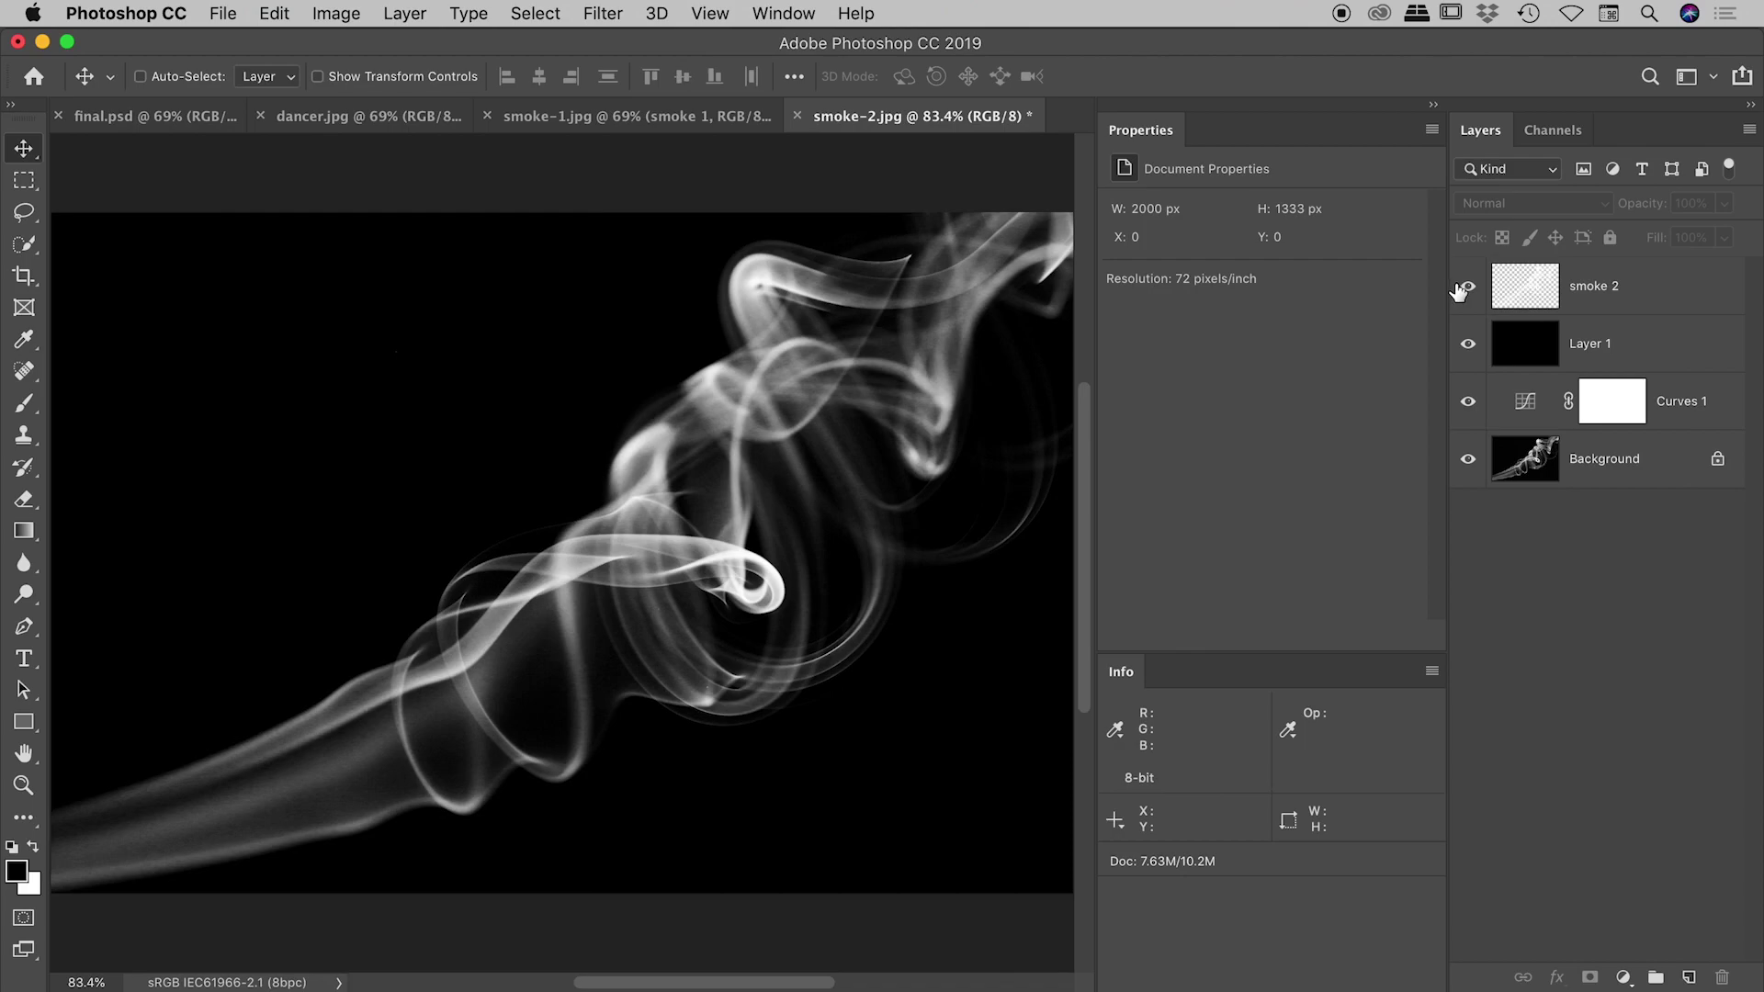
# Toggle the smoke 2 layer's visibility and hide every other layer to inspect the smoke against transparency.
pyautogui.click(1467, 287)
pyautogui.click(1465, 288)
pyautogui.click(1464, 289)
pyautogui.keyDown('alt'); pyautogui.click(1466, 290); pyautogui.keyUp('alt')
pyautogui.click(1471, 457)
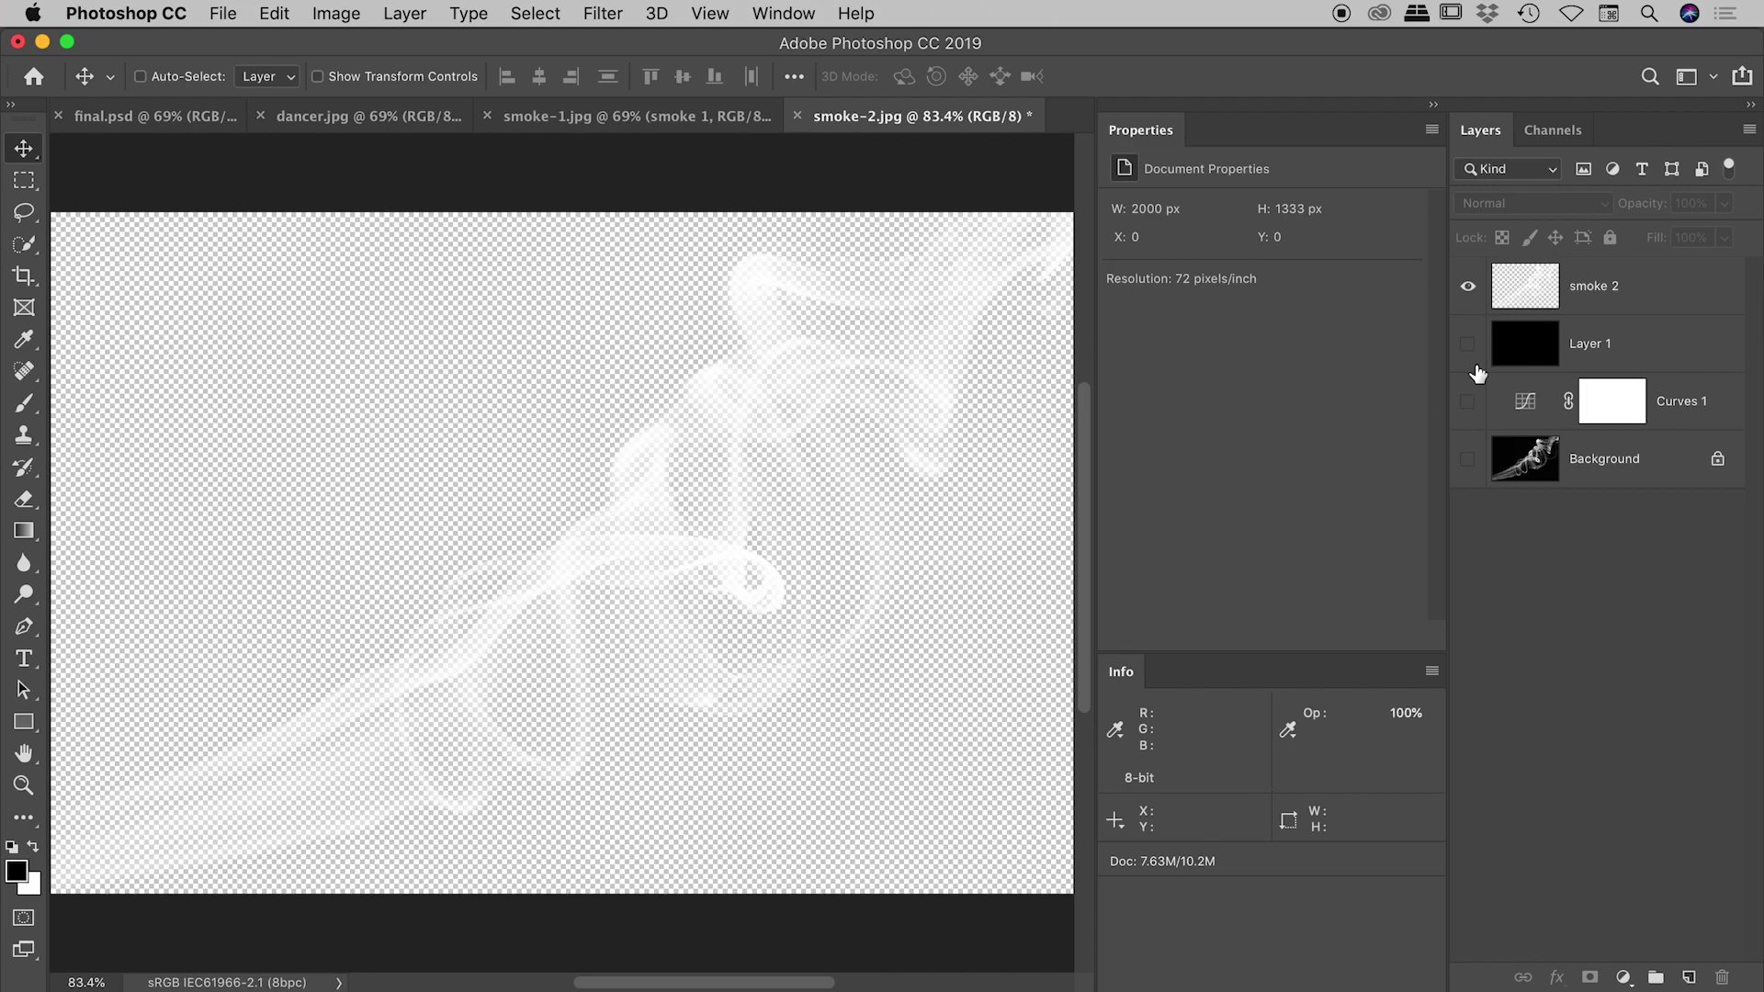
# Copy the smoke 1 layer from smoke-1.jpg into dancer.jpg and place it over the dancer at about X 32 px, Y 49 px.
pyautogui.click(646, 117)
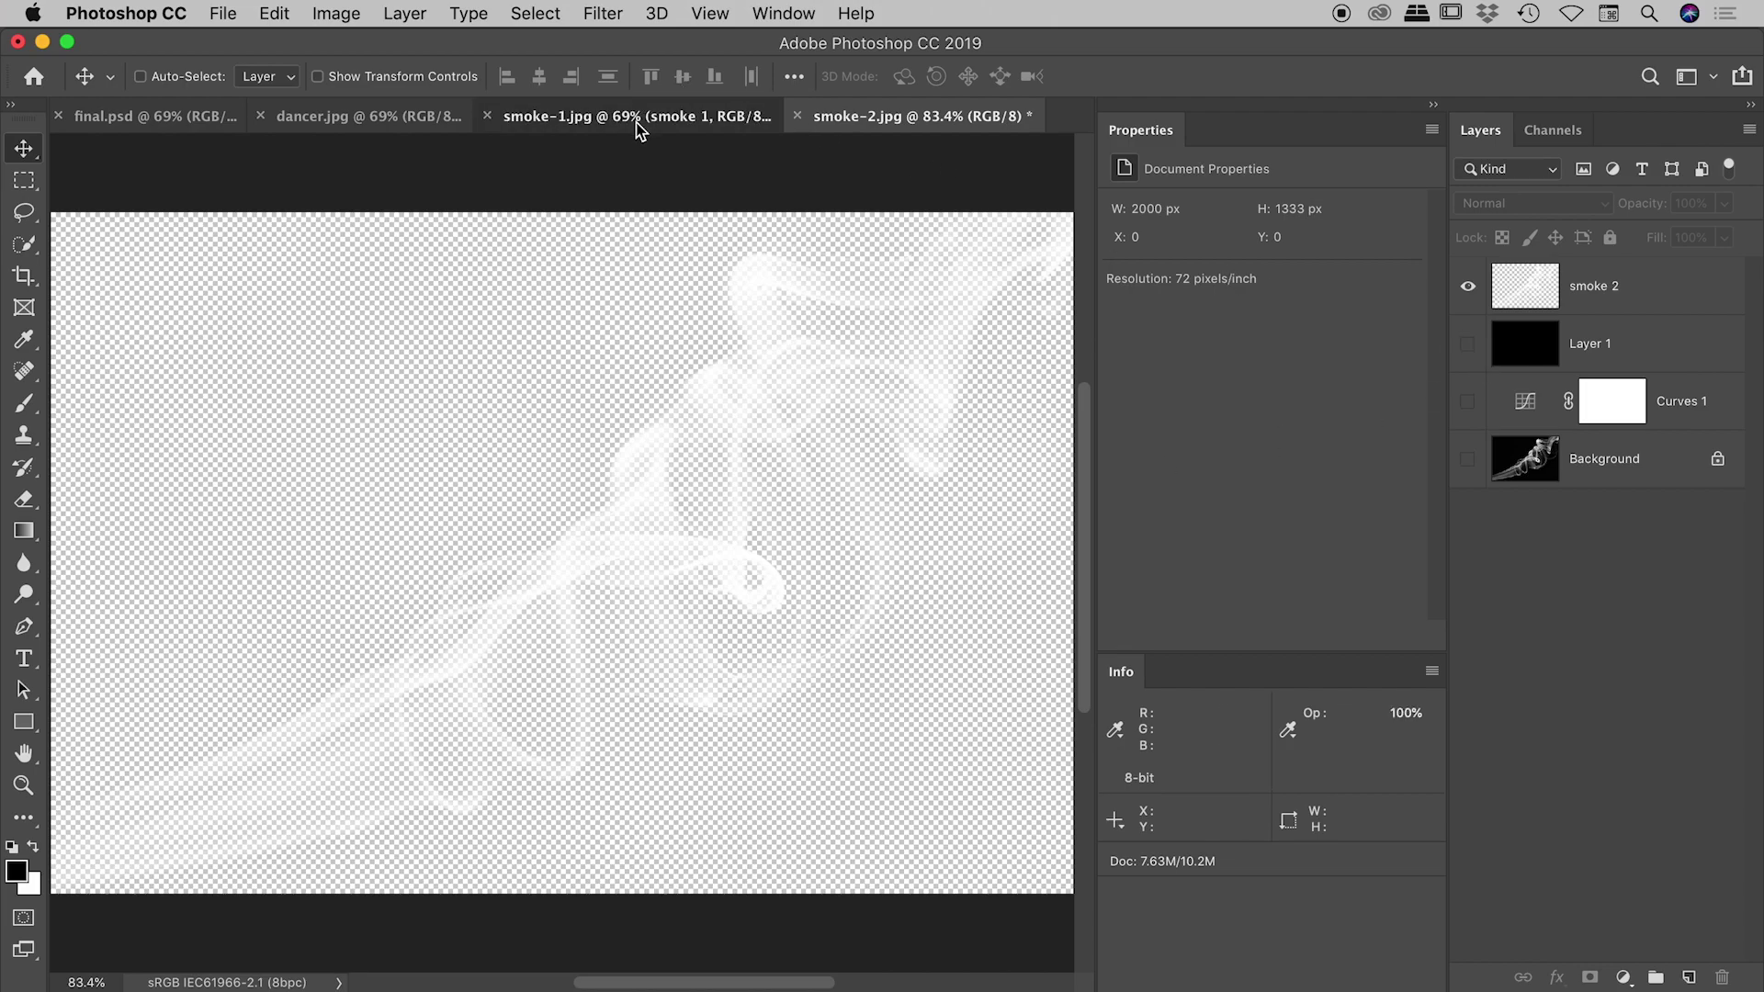
pyautogui.moveTo(1473, 380); pyautogui.dragTo(1470, 540)
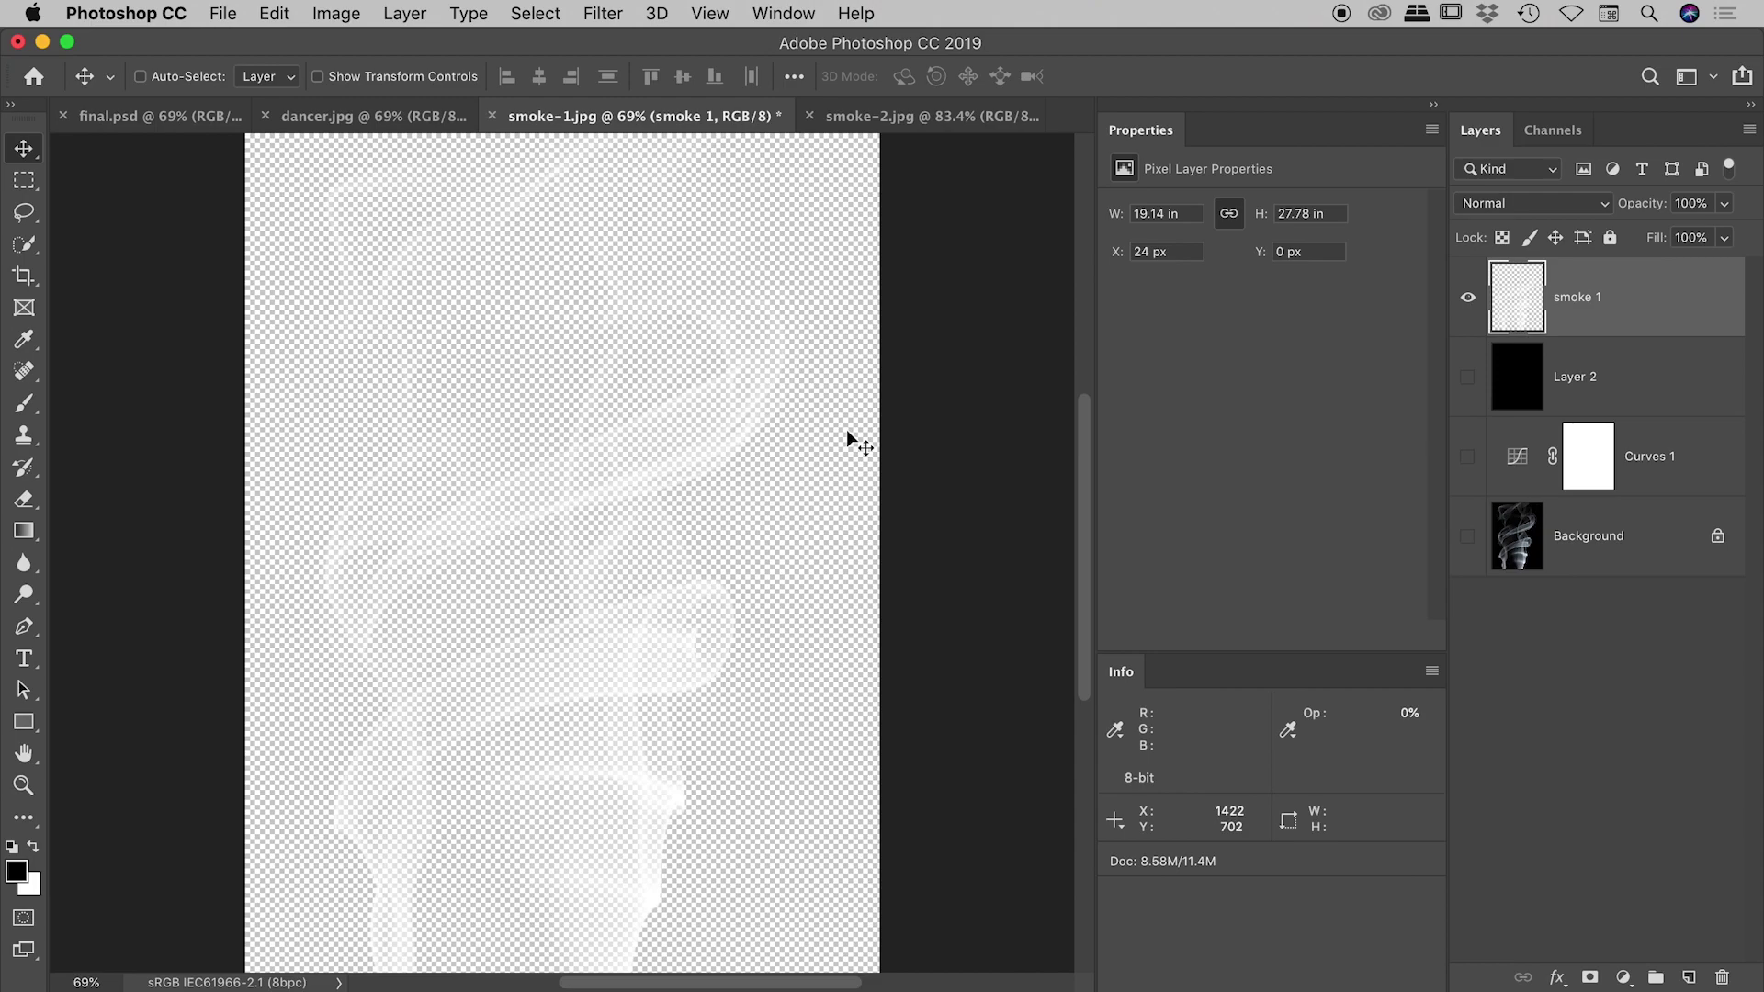
pyautogui.click(133, 116)
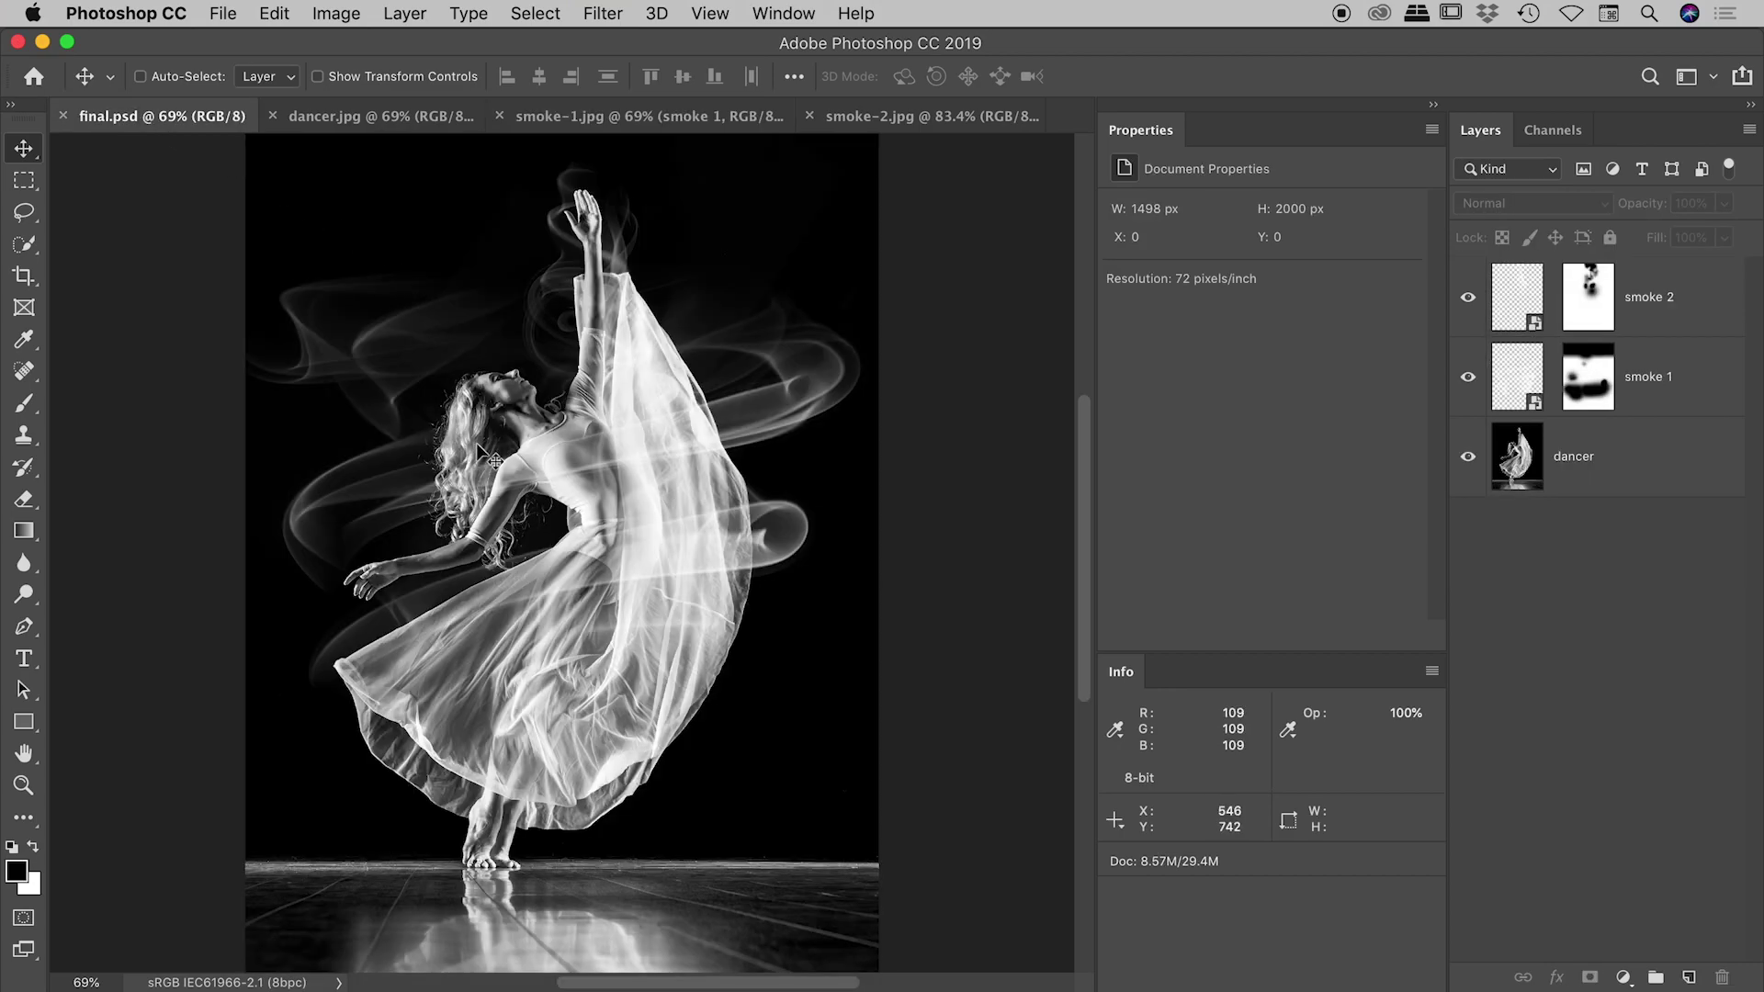
pyautogui.click(398, 125)
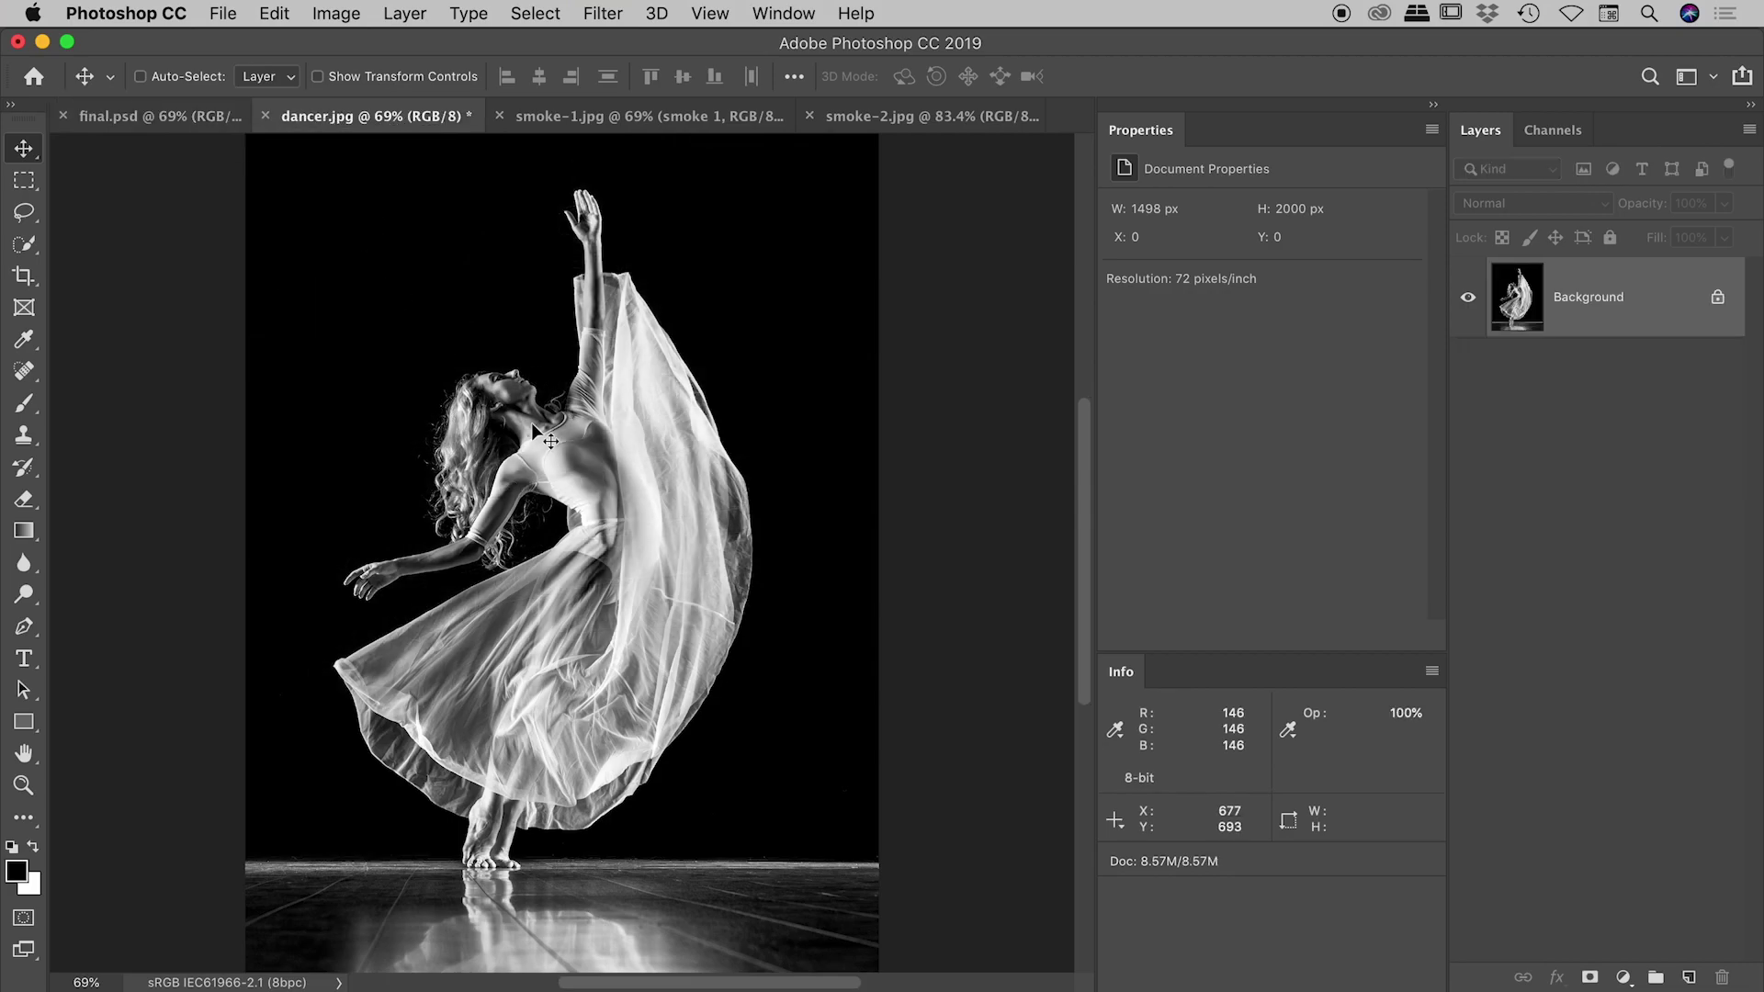
pyautogui.click(596, 119)
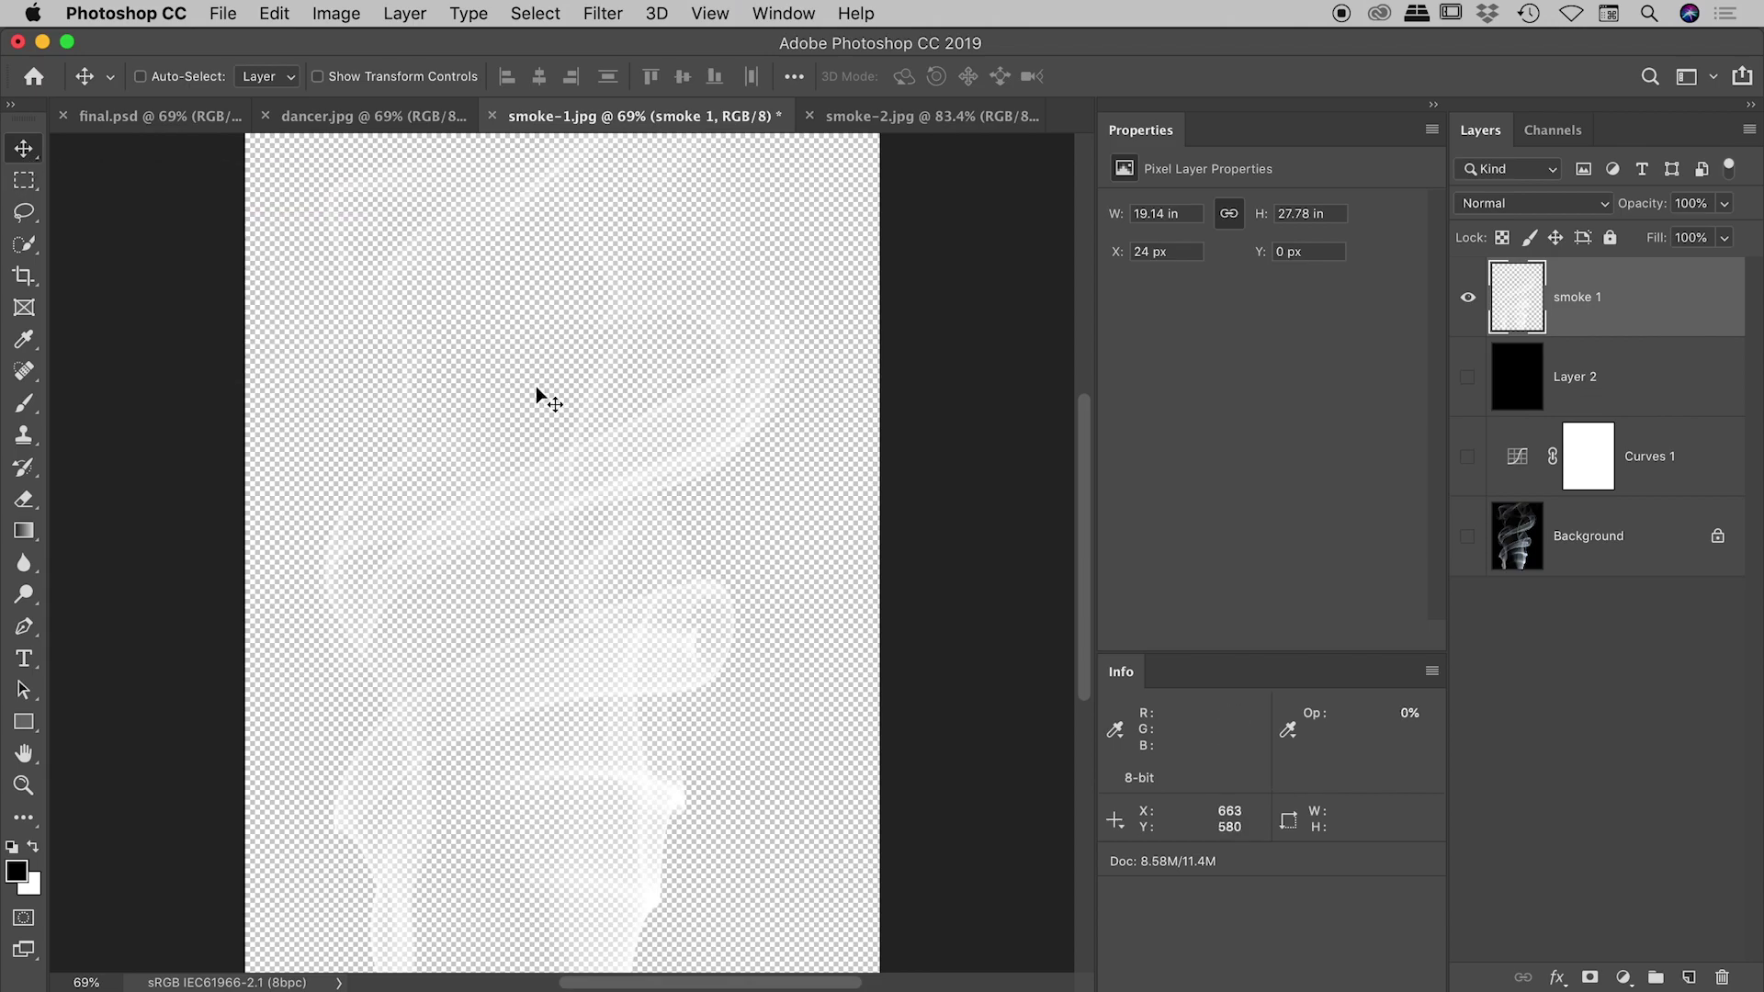
pyautogui.moveTo(570, 443); pyautogui.dragTo(391, 122)
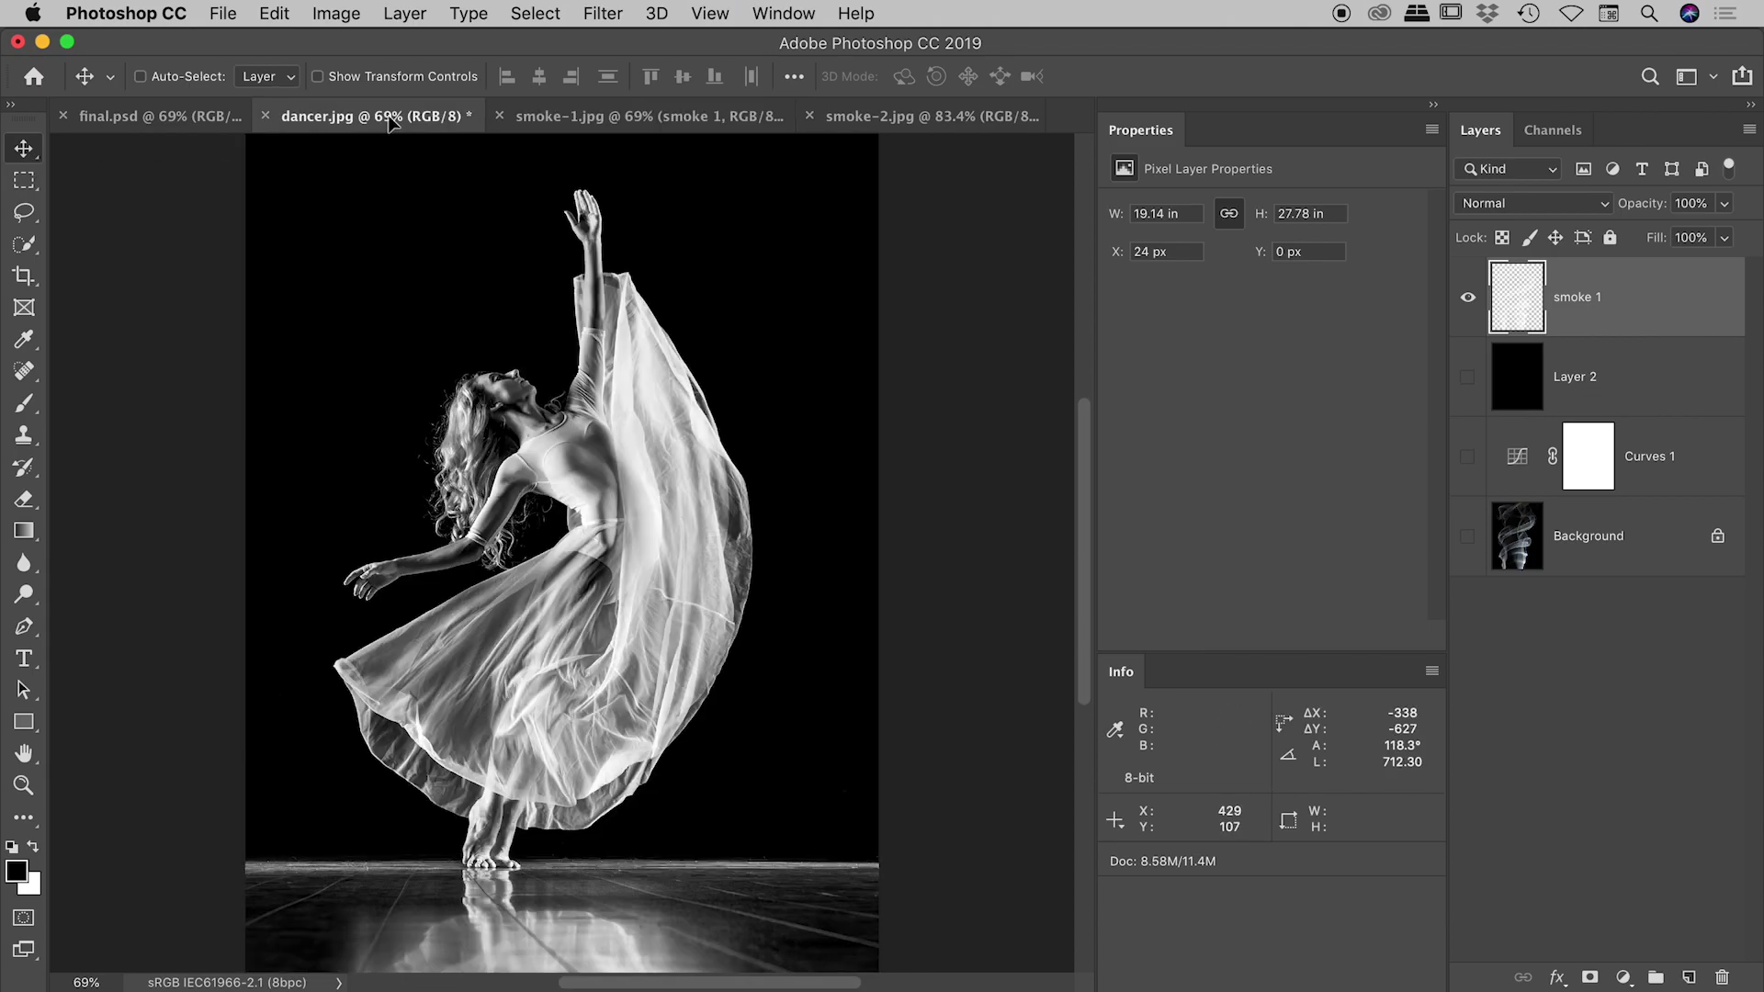
pyautogui.moveTo(531, 415); pyautogui.dragTo(530, 415)
pyautogui.moveTo(622, 380); pyautogui.dragTo(646, 658)
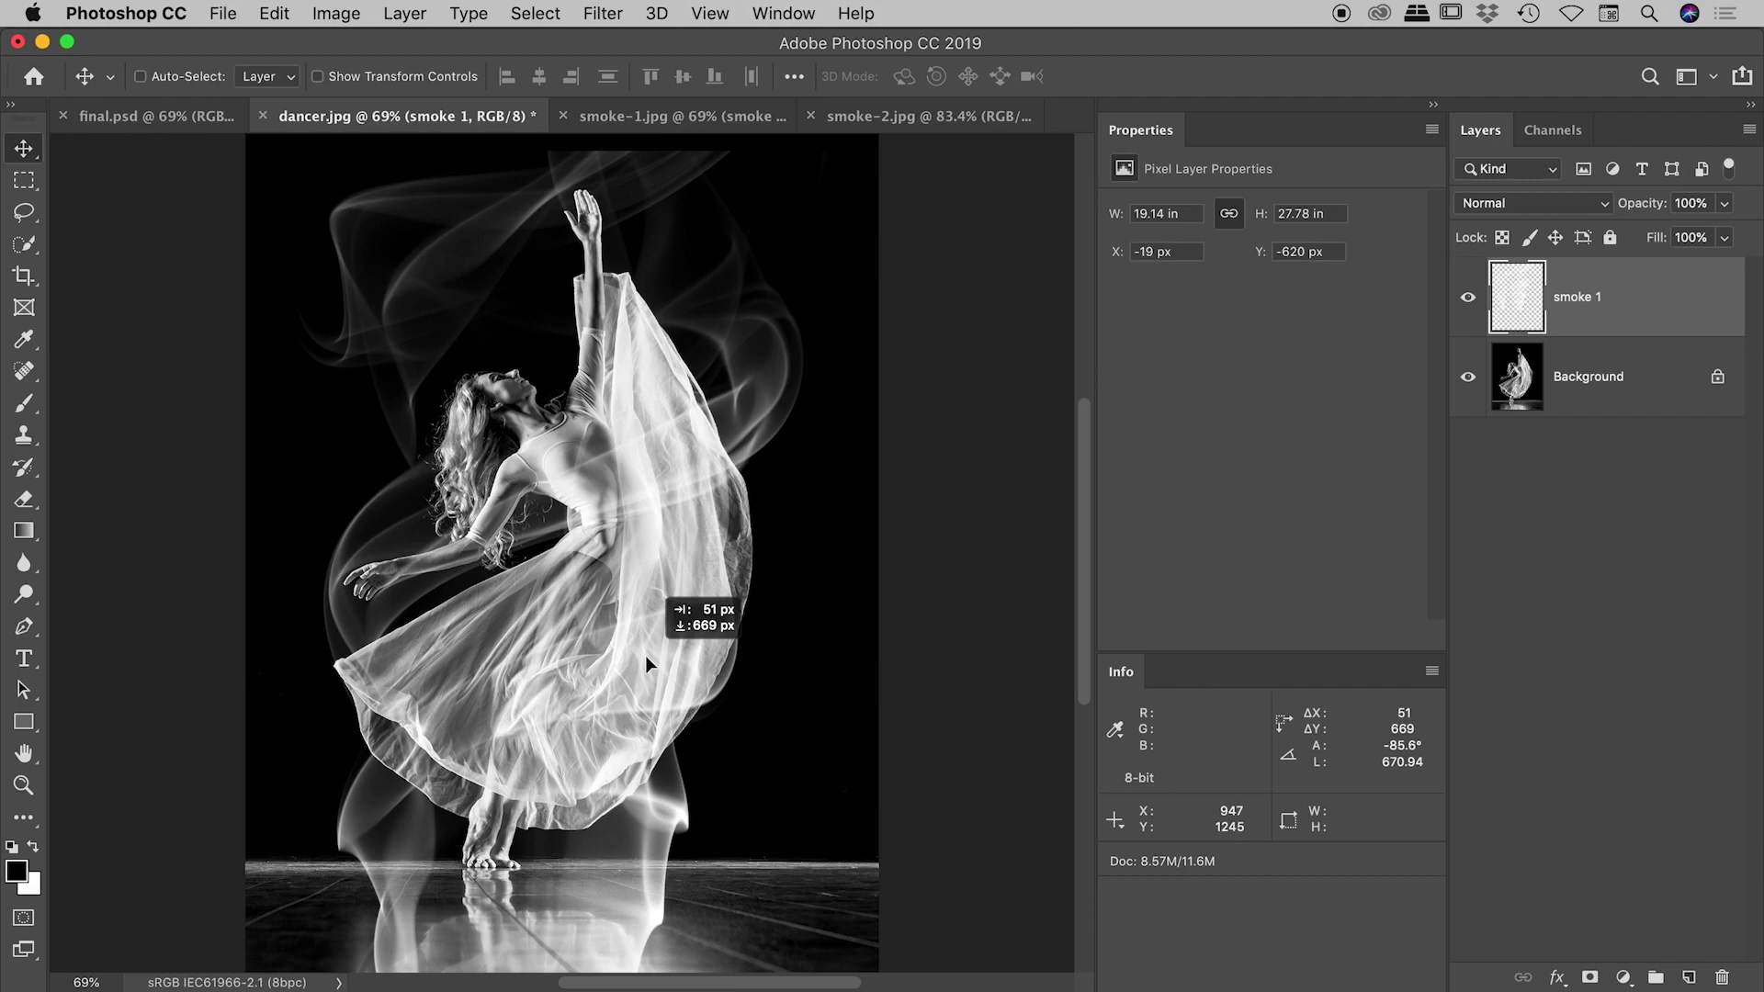
pyautogui.moveTo(646, 659); pyautogui.dragTo(647, 660)
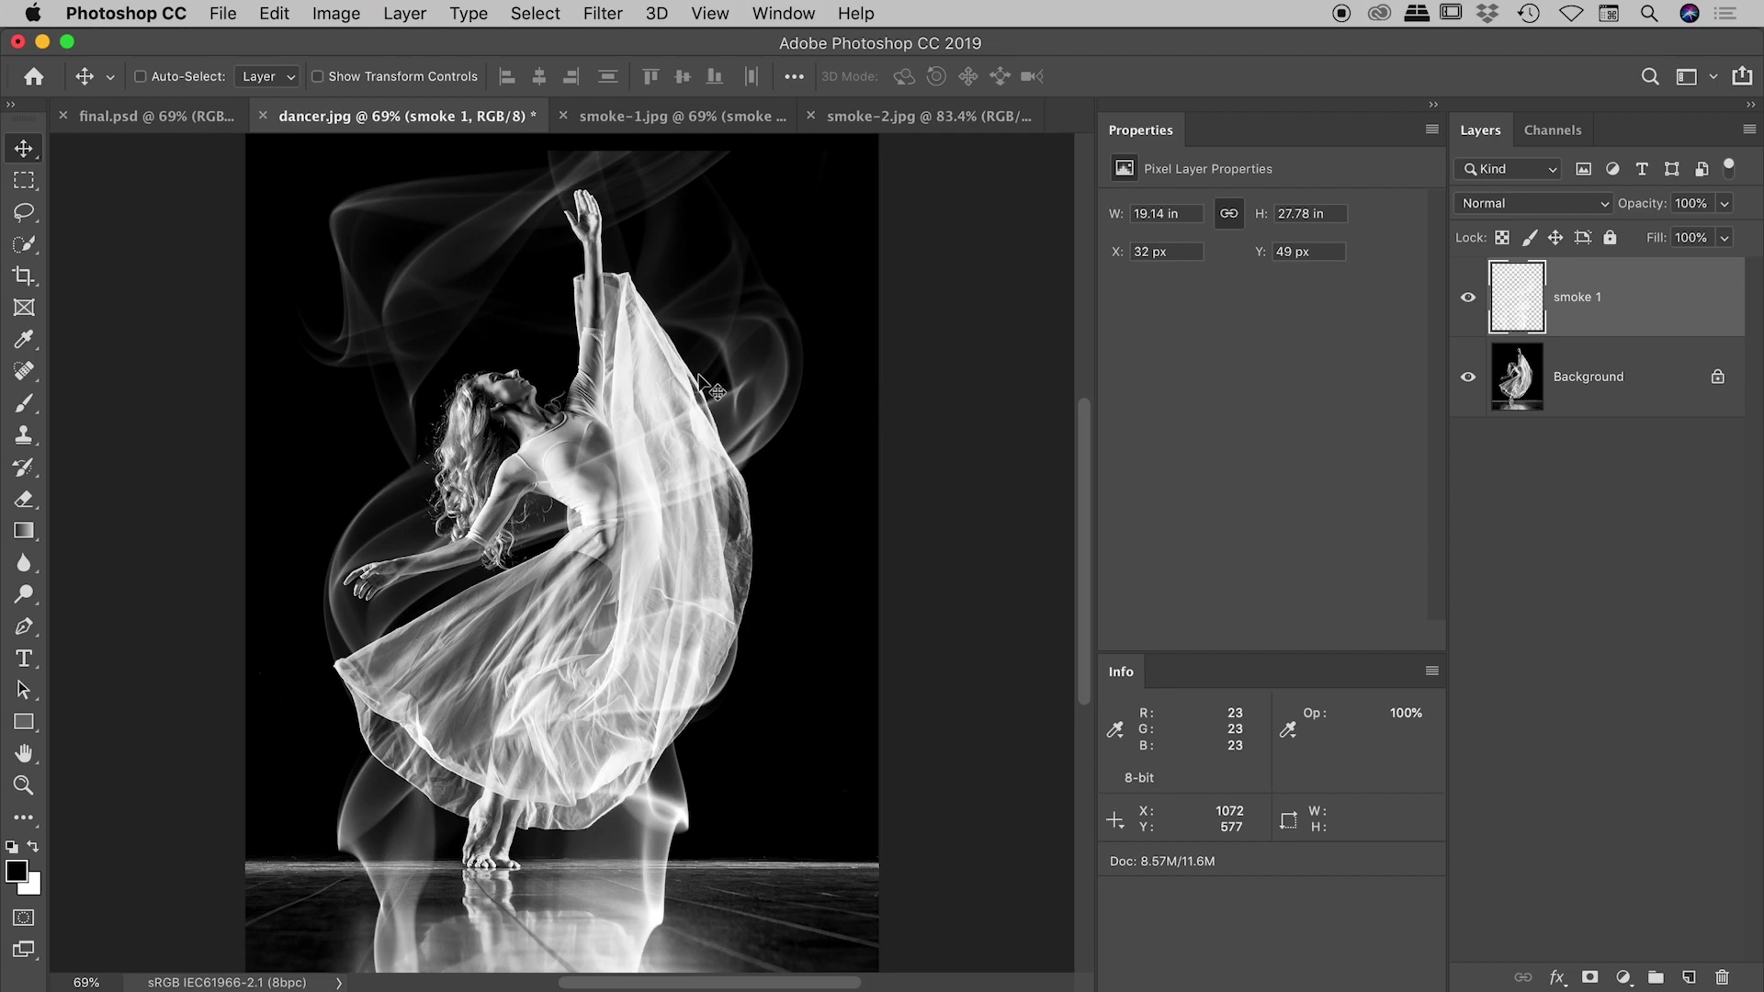
# Convert the smoke 1 layer in dancer.jpg to a smart object and shift it to about X 27 px, Y 27 px.
pyautogui.rightClick(1676, 299)
pyautogui.click(1556, 372)
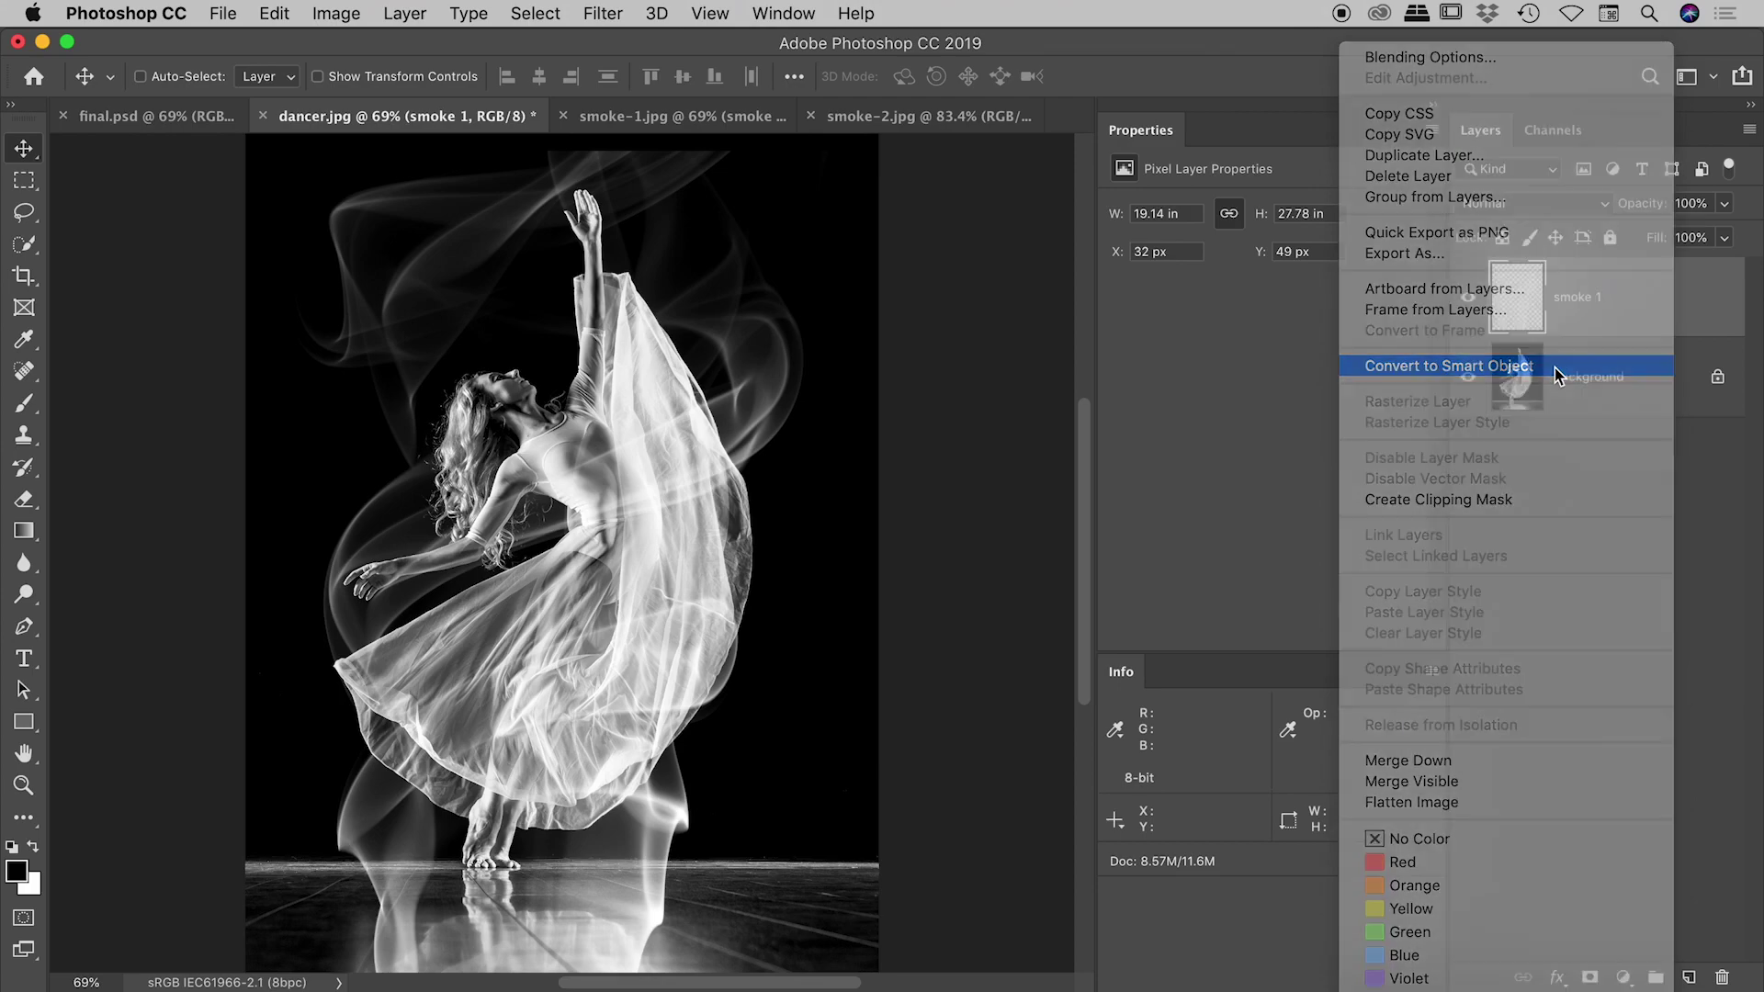
pyautogui.moveTo(732, 380)
pyautogui.mouseDown()
pyautogui.moveTo(726, 450)
pyautogui.moveTo(761, 397)
pyautogui.moveTo(720, 382)
pyautogui.mouseUp()
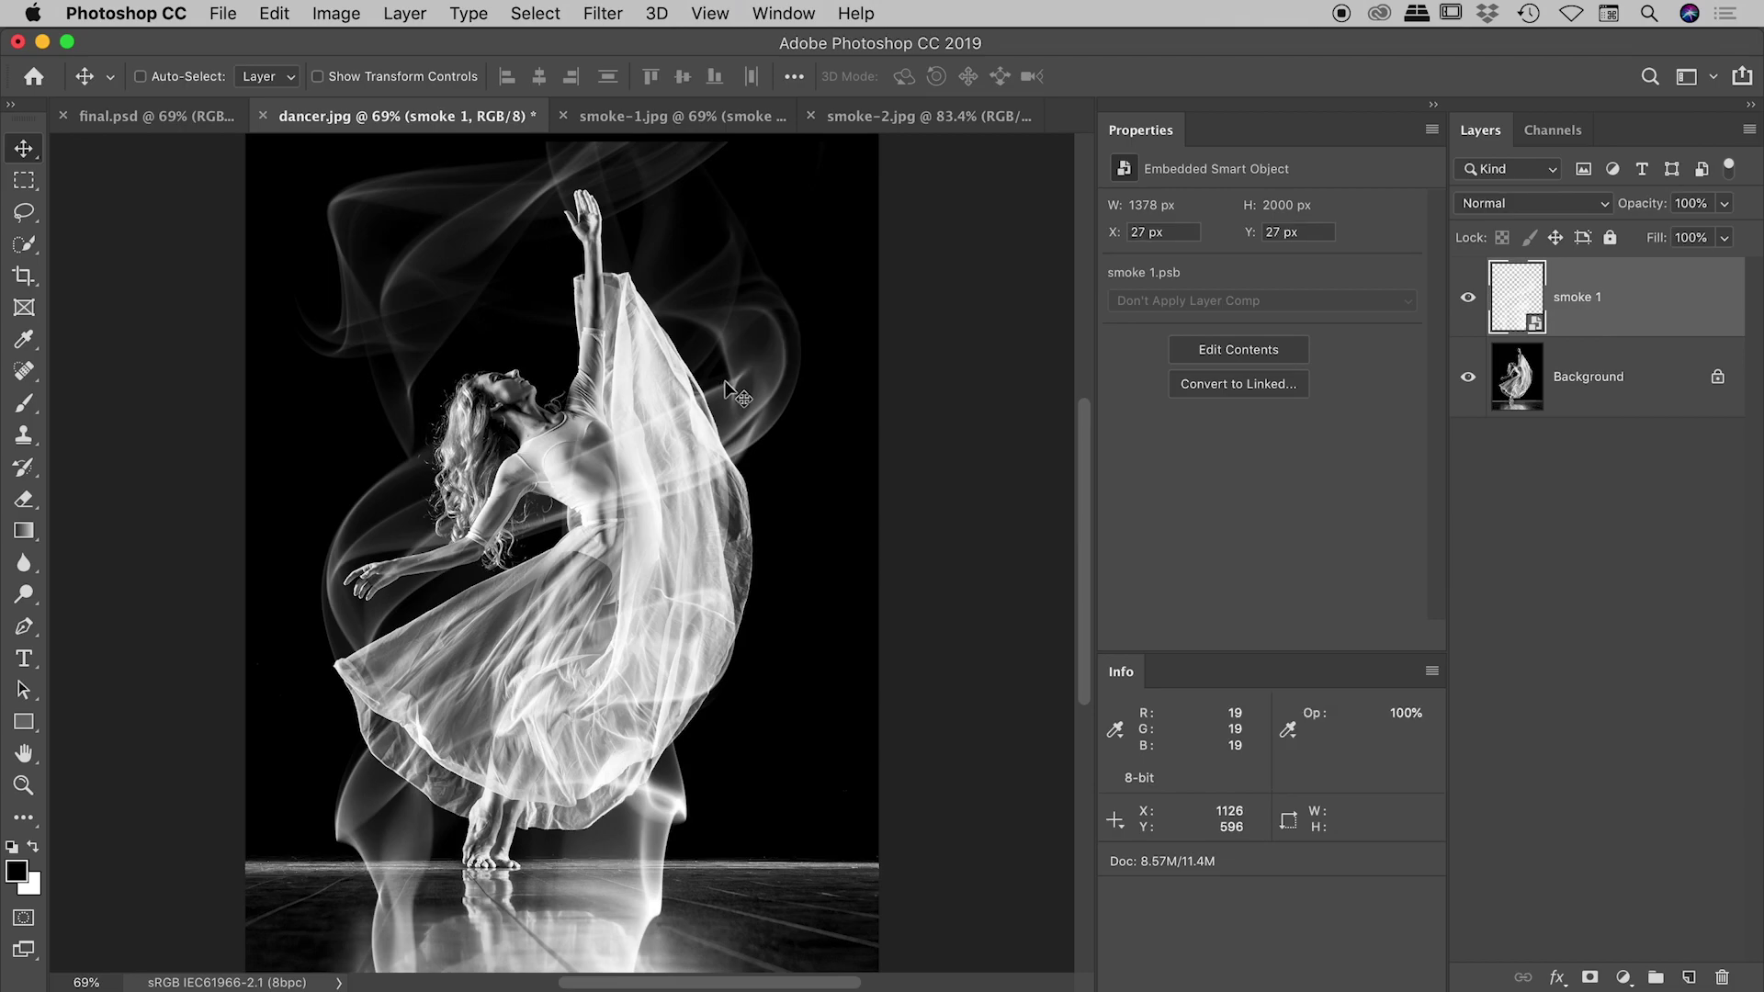
# Copy the smoke 2 layer from smoke-2.jpg into dancer.jpg above smoke 1 and convert it to a smart object.
pyautogui.click(904, 119)
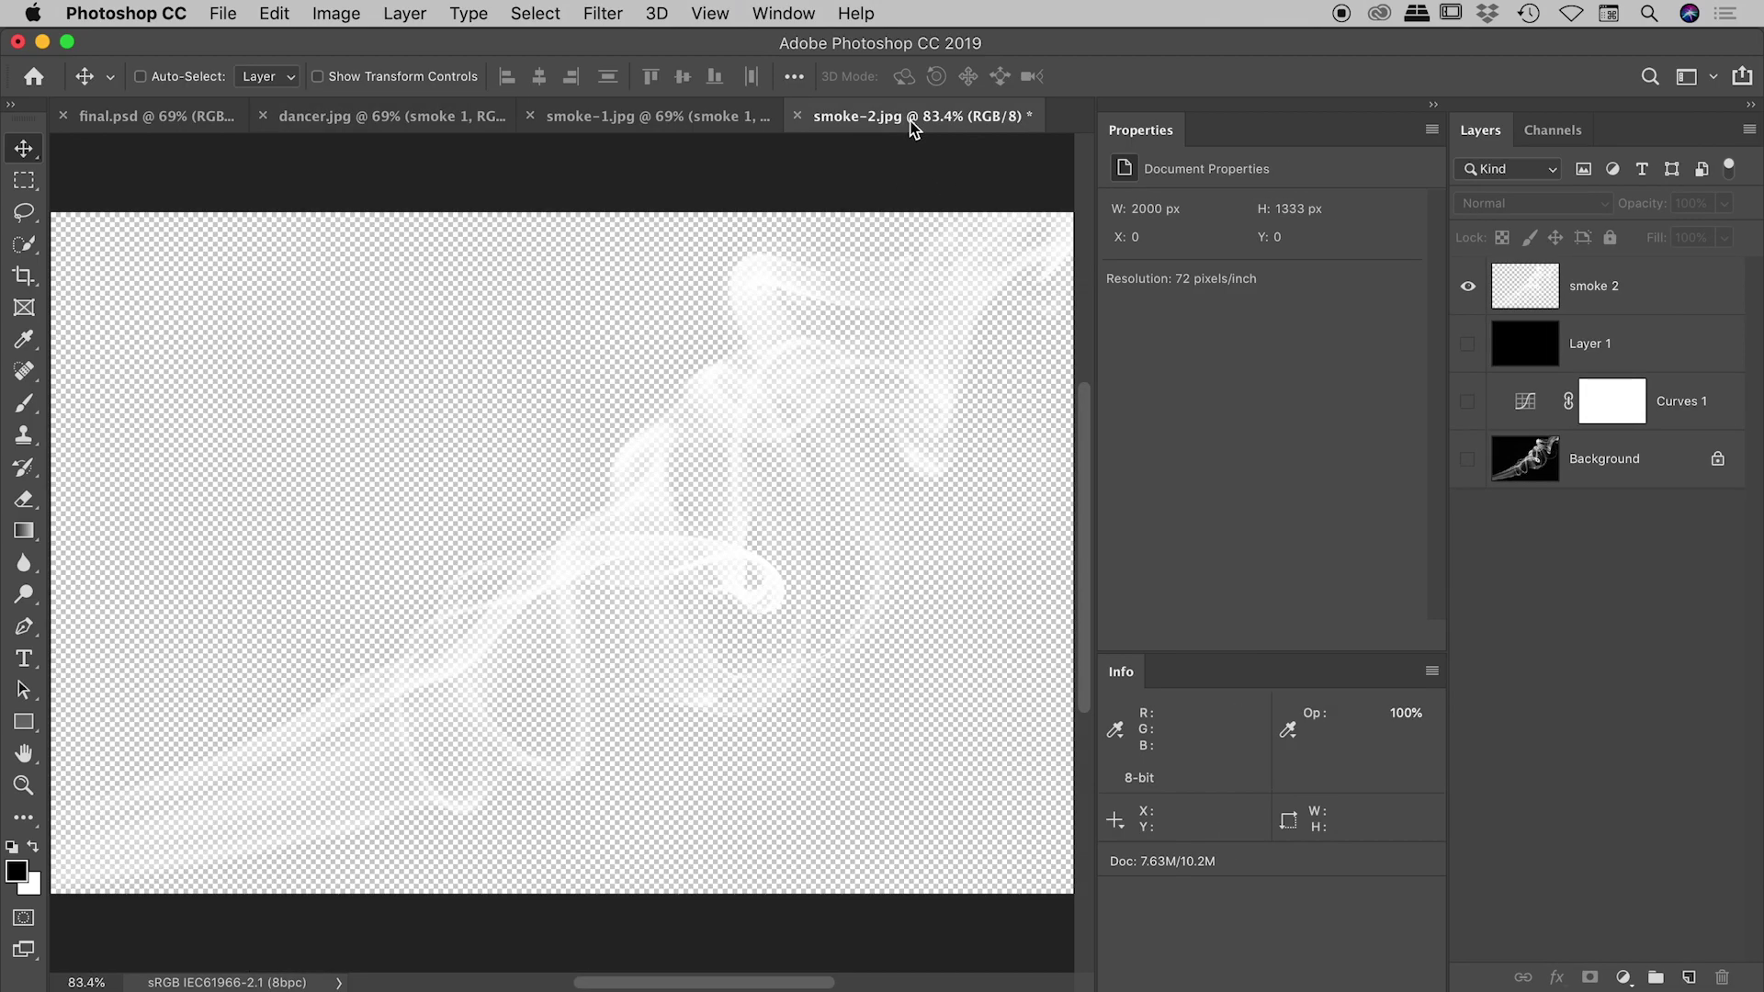
pyautogui.click(1578, 292)
pyautogui.moveTo(675, 417); pyautogui.dragTo(342, 124)
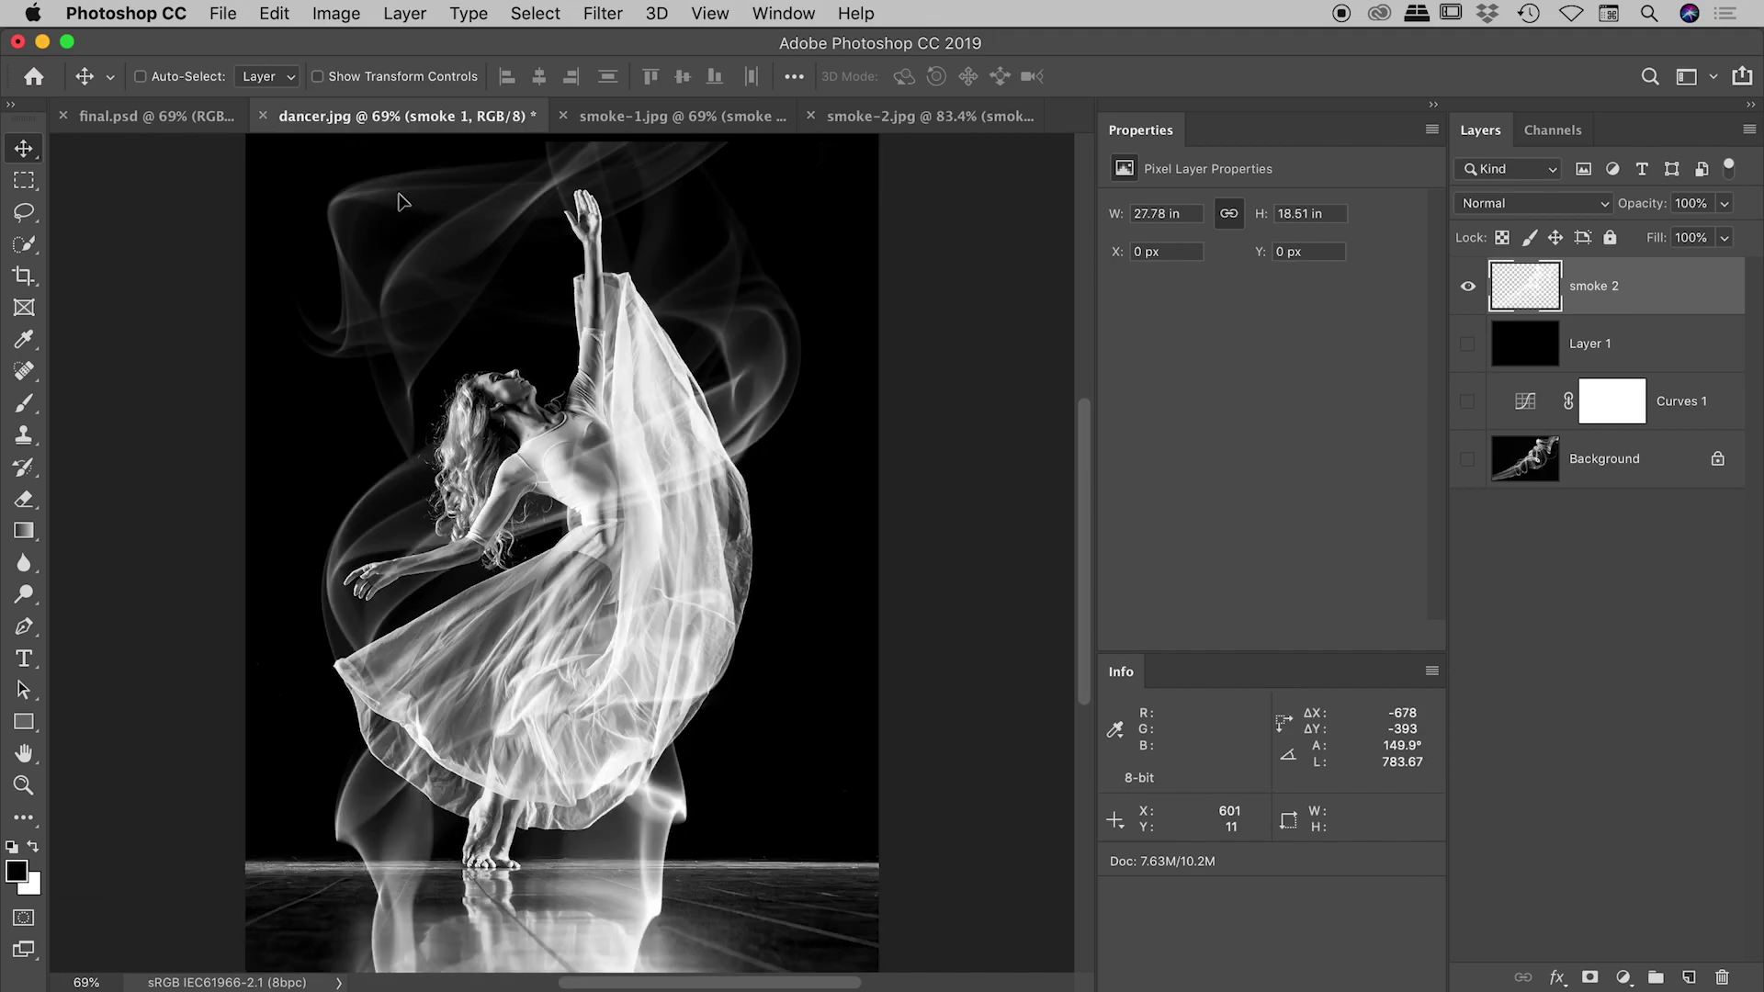
pyautogui.moveTo(571, 422); pyautogui.dragTo(573, 421)
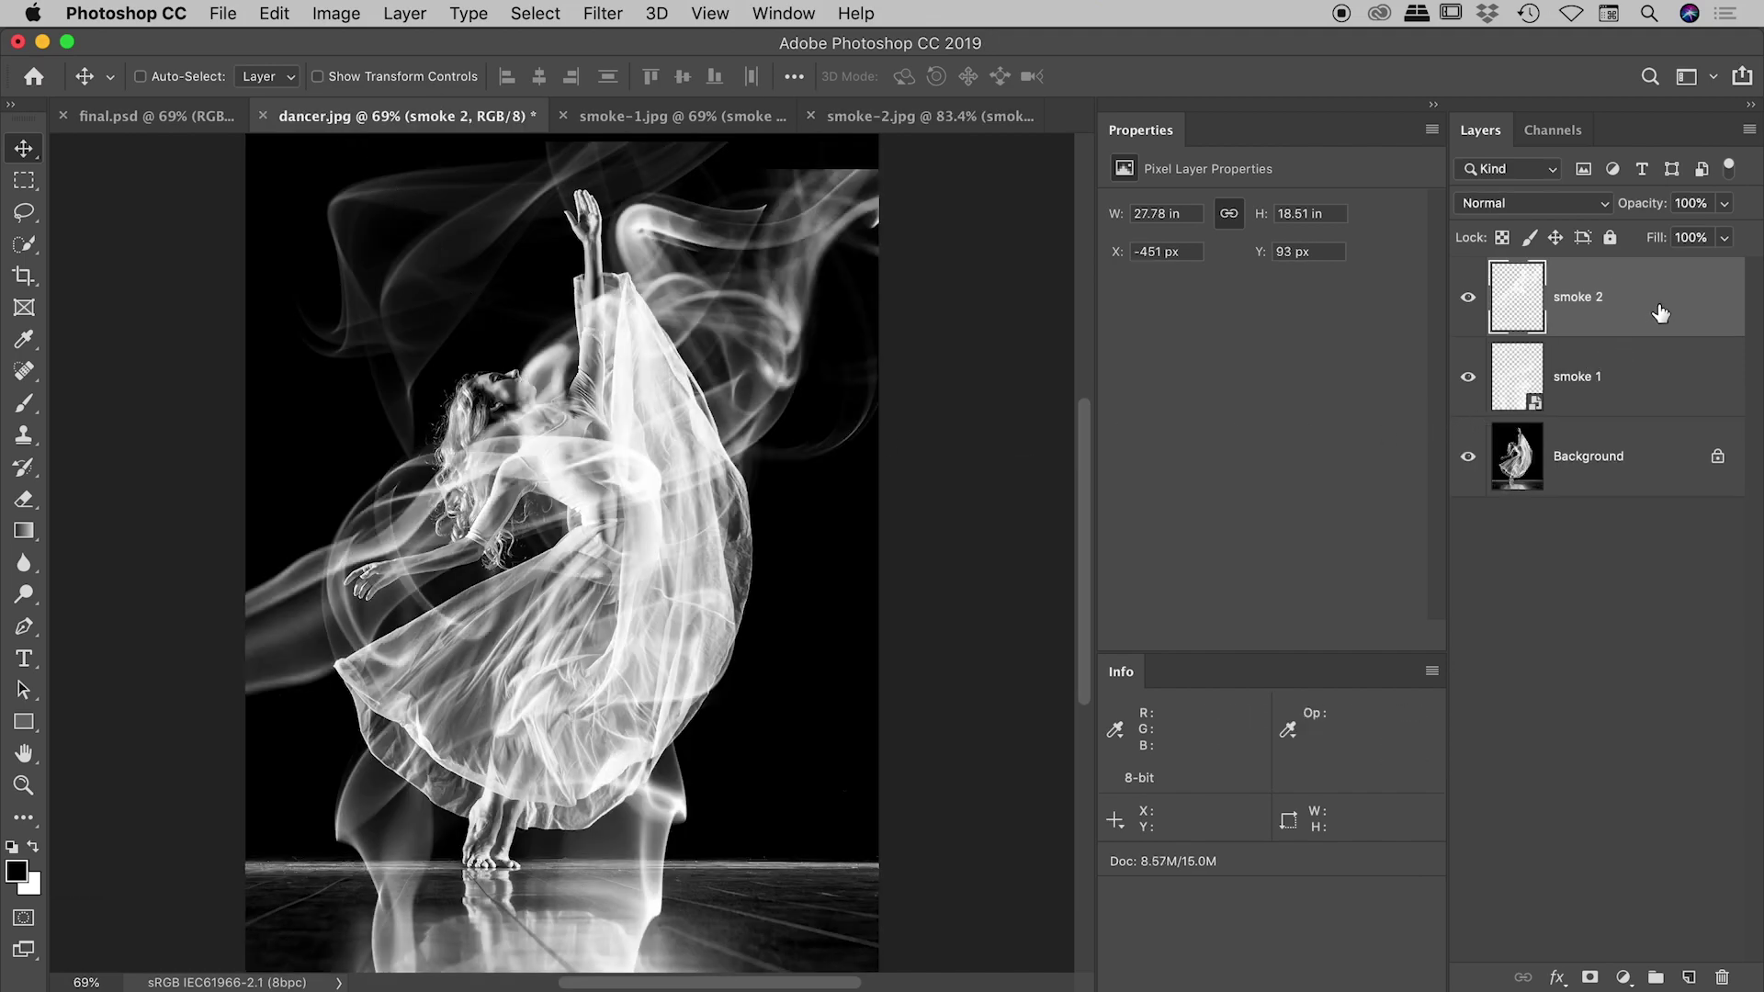
pyautogui.rightClick(1661, 311)
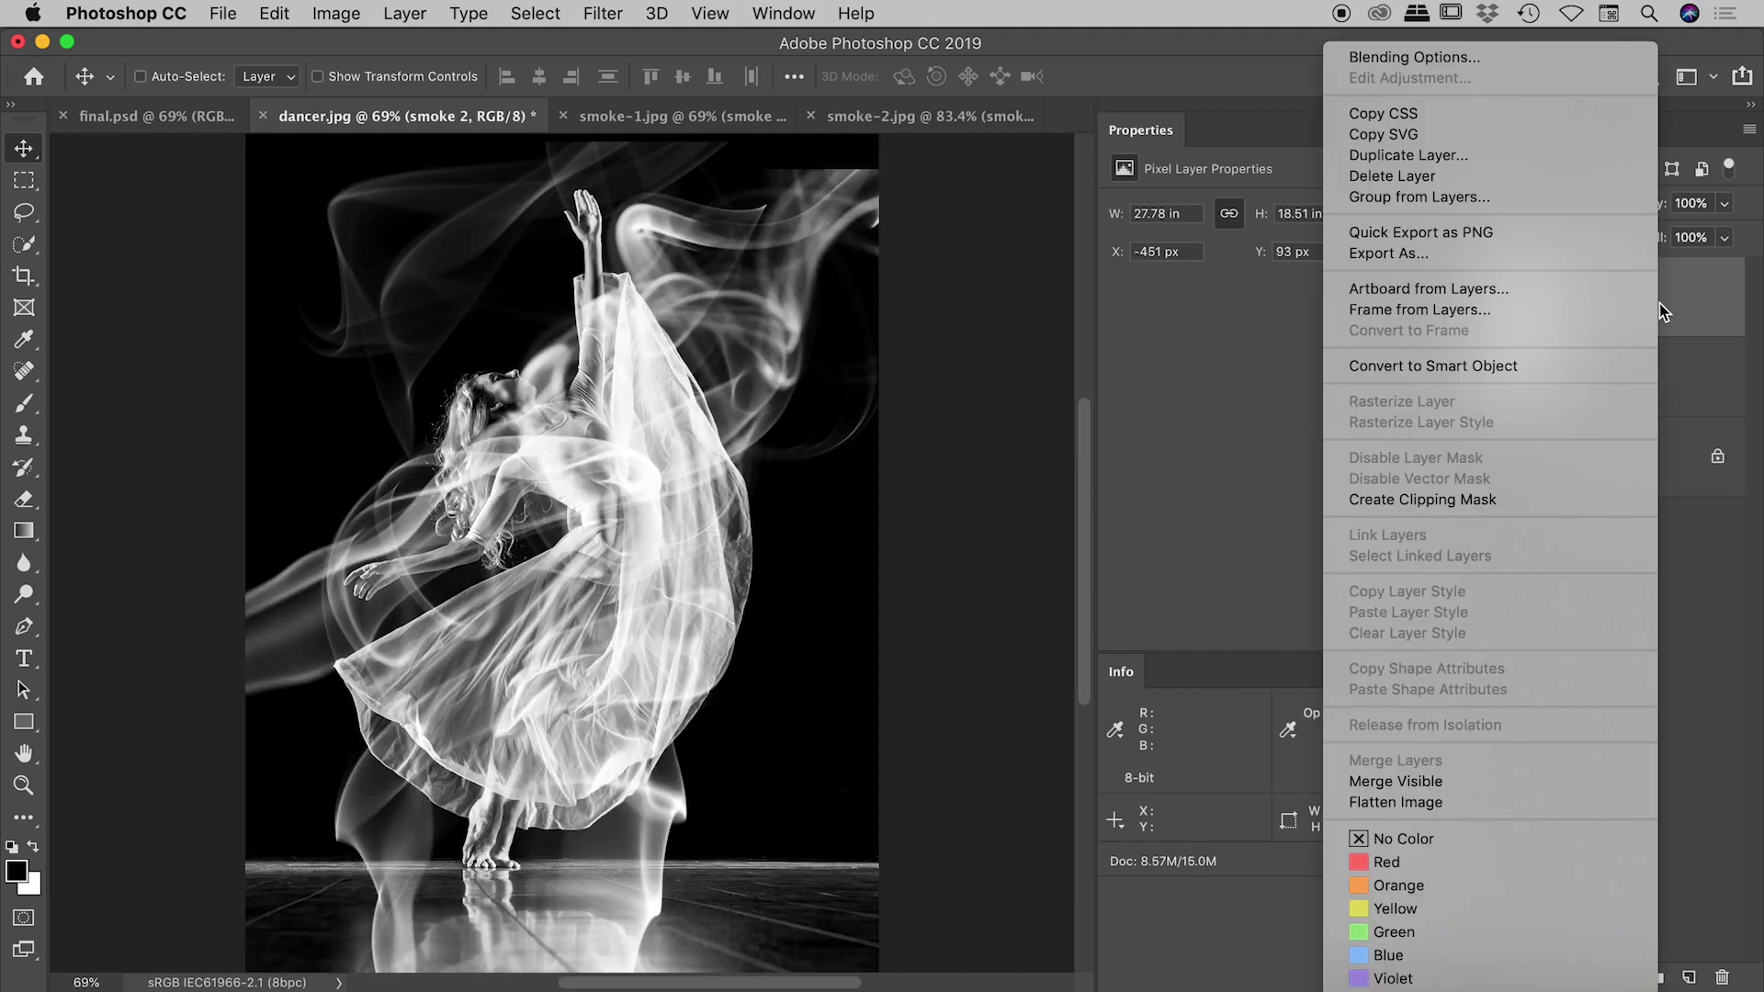
pyautogui.click(1512, 365)
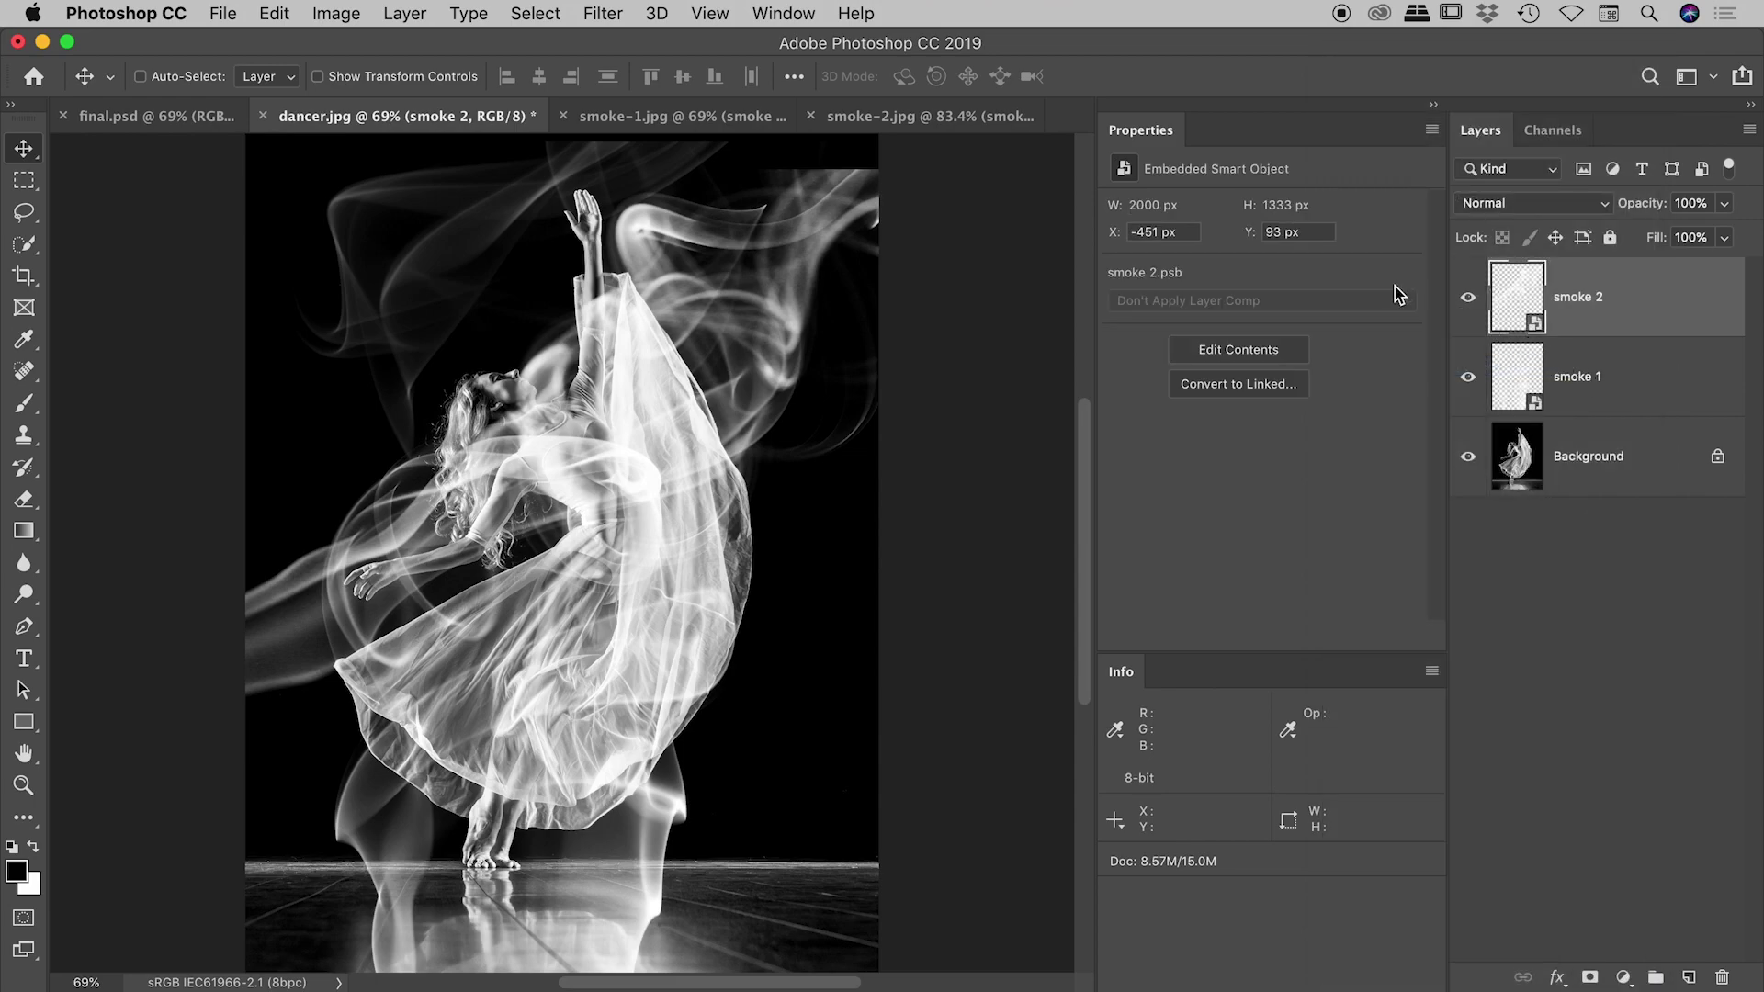
# Hide smoke 2 and use Free Transform to scale smoke 1 to about 102% width and 50% height around the dancer's torso.
pyautogui.click(156, 117)
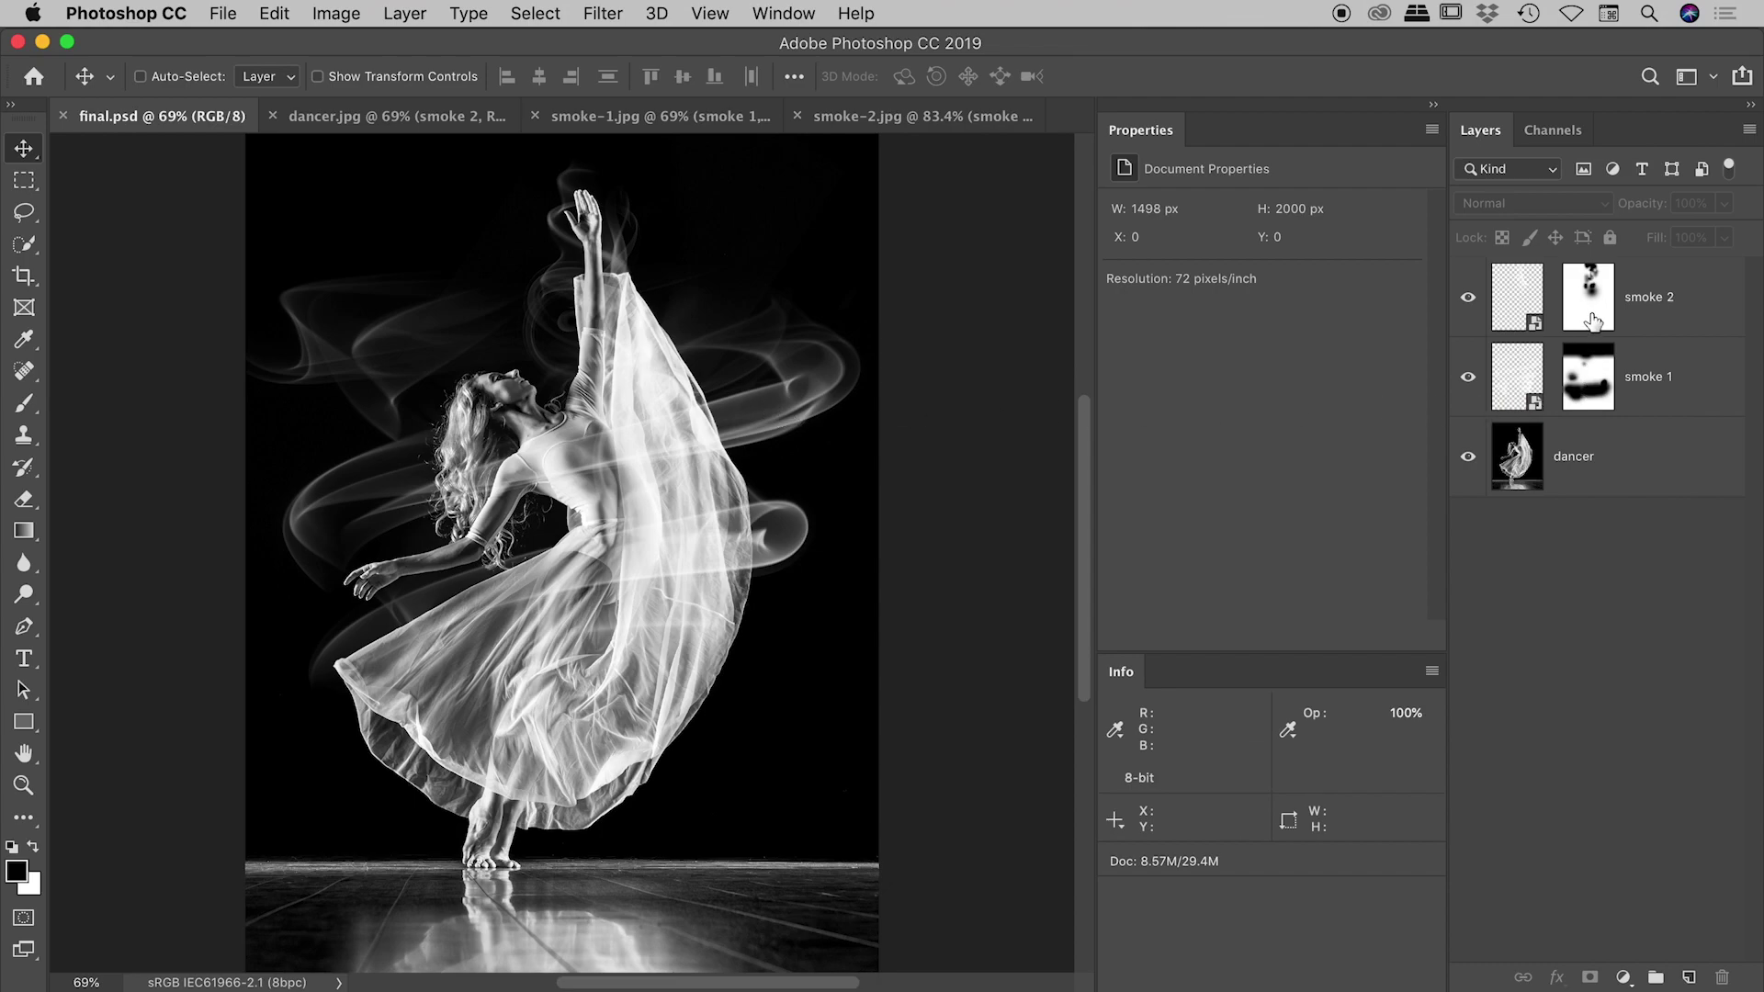
pyautogui.click(350, 118)
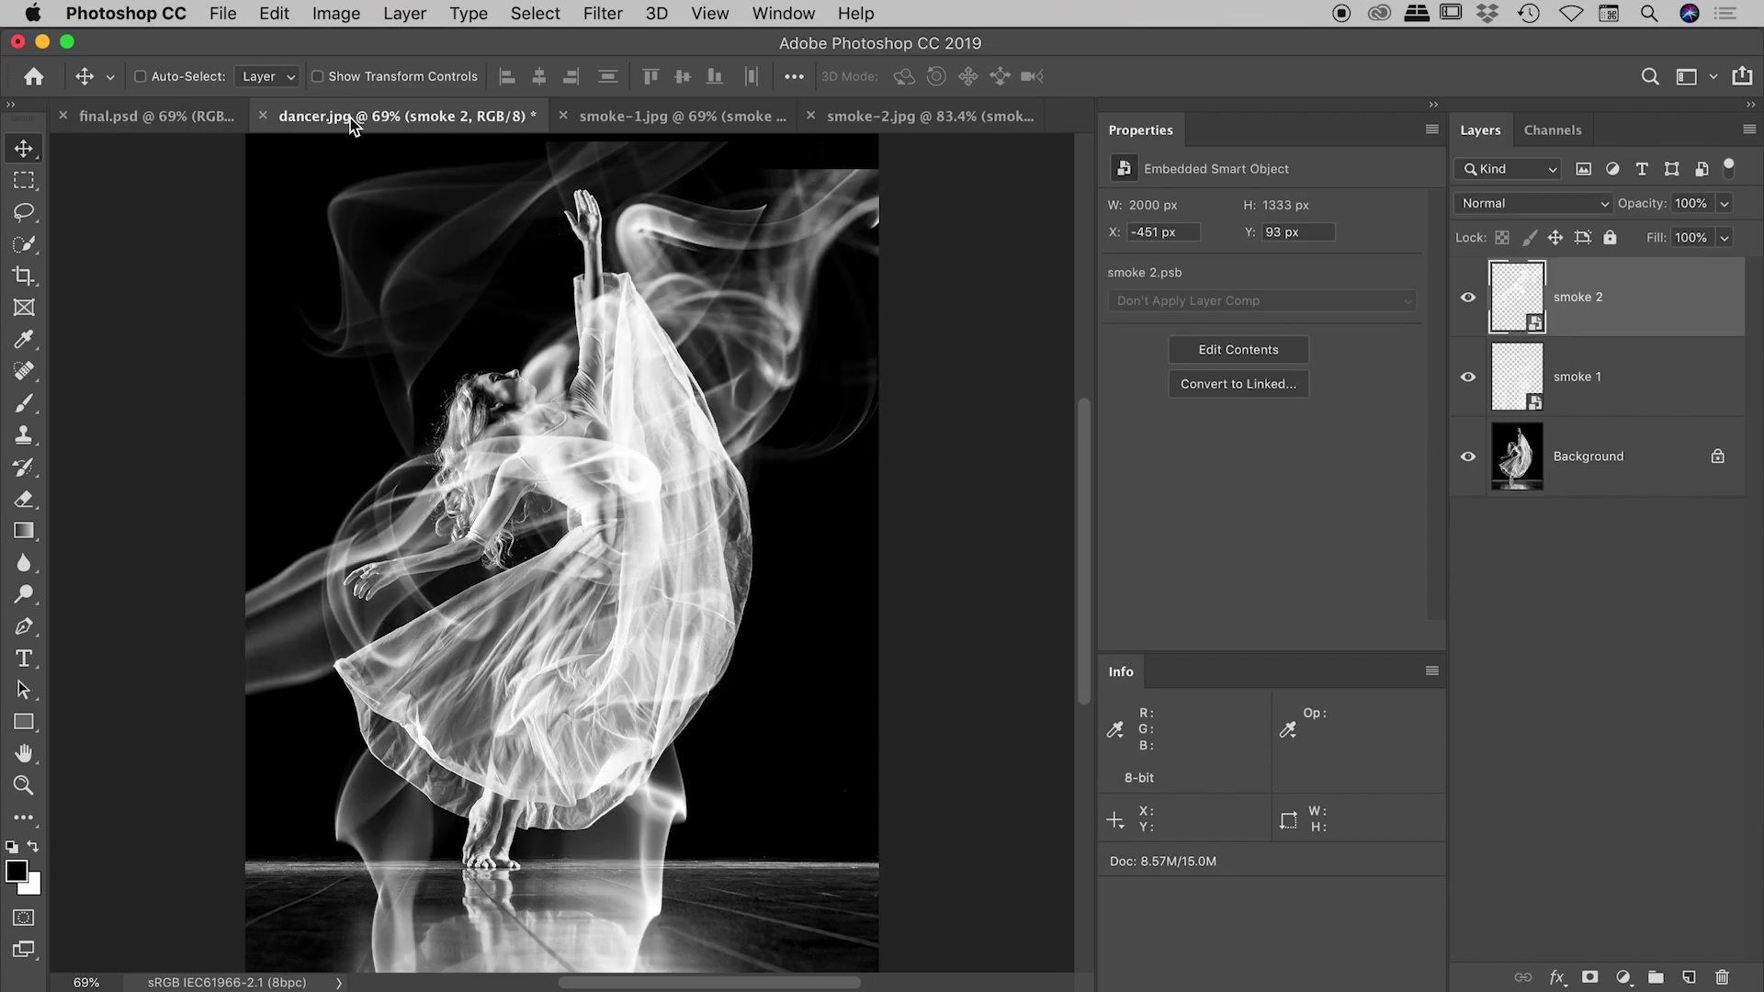
pyautogui.click(1468, 298)
pyautogui.click(1665, 381)
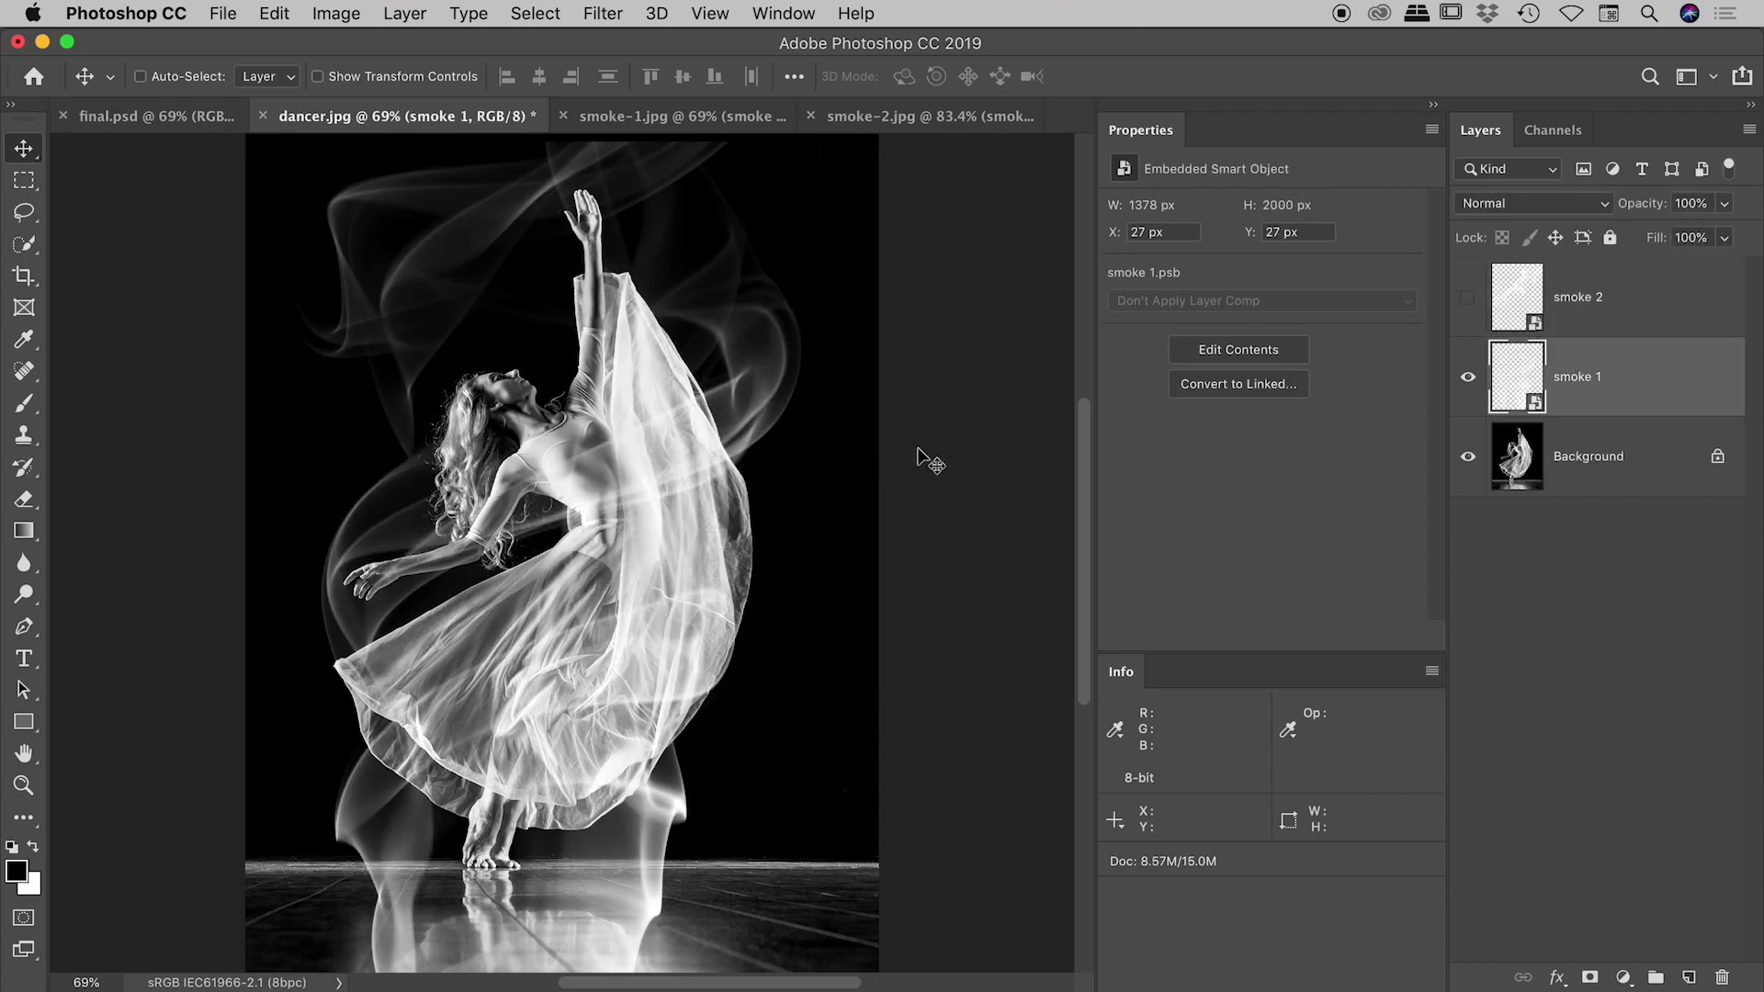
pyautogui.press('super+t')
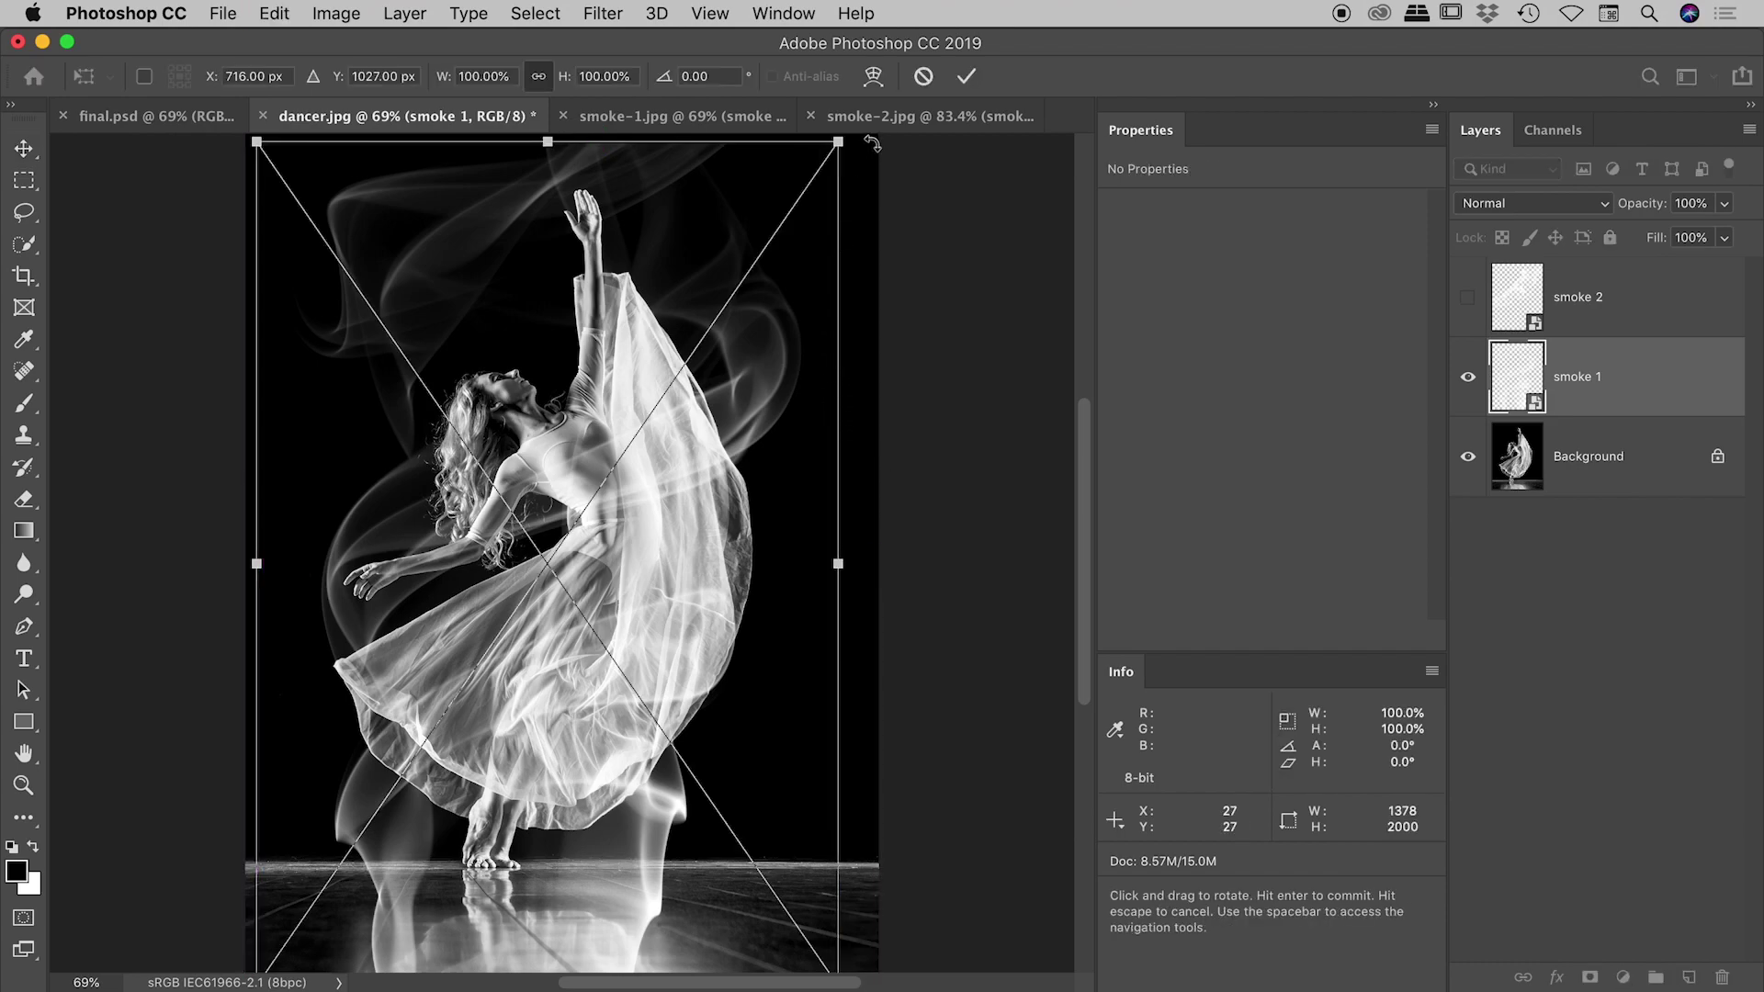
pyautogui.moveTo(838, 142); pyautogui.dragTo(565, 470)
pyautogui.moveTo(599, 404); pyautogui.dragTo(887, 409)
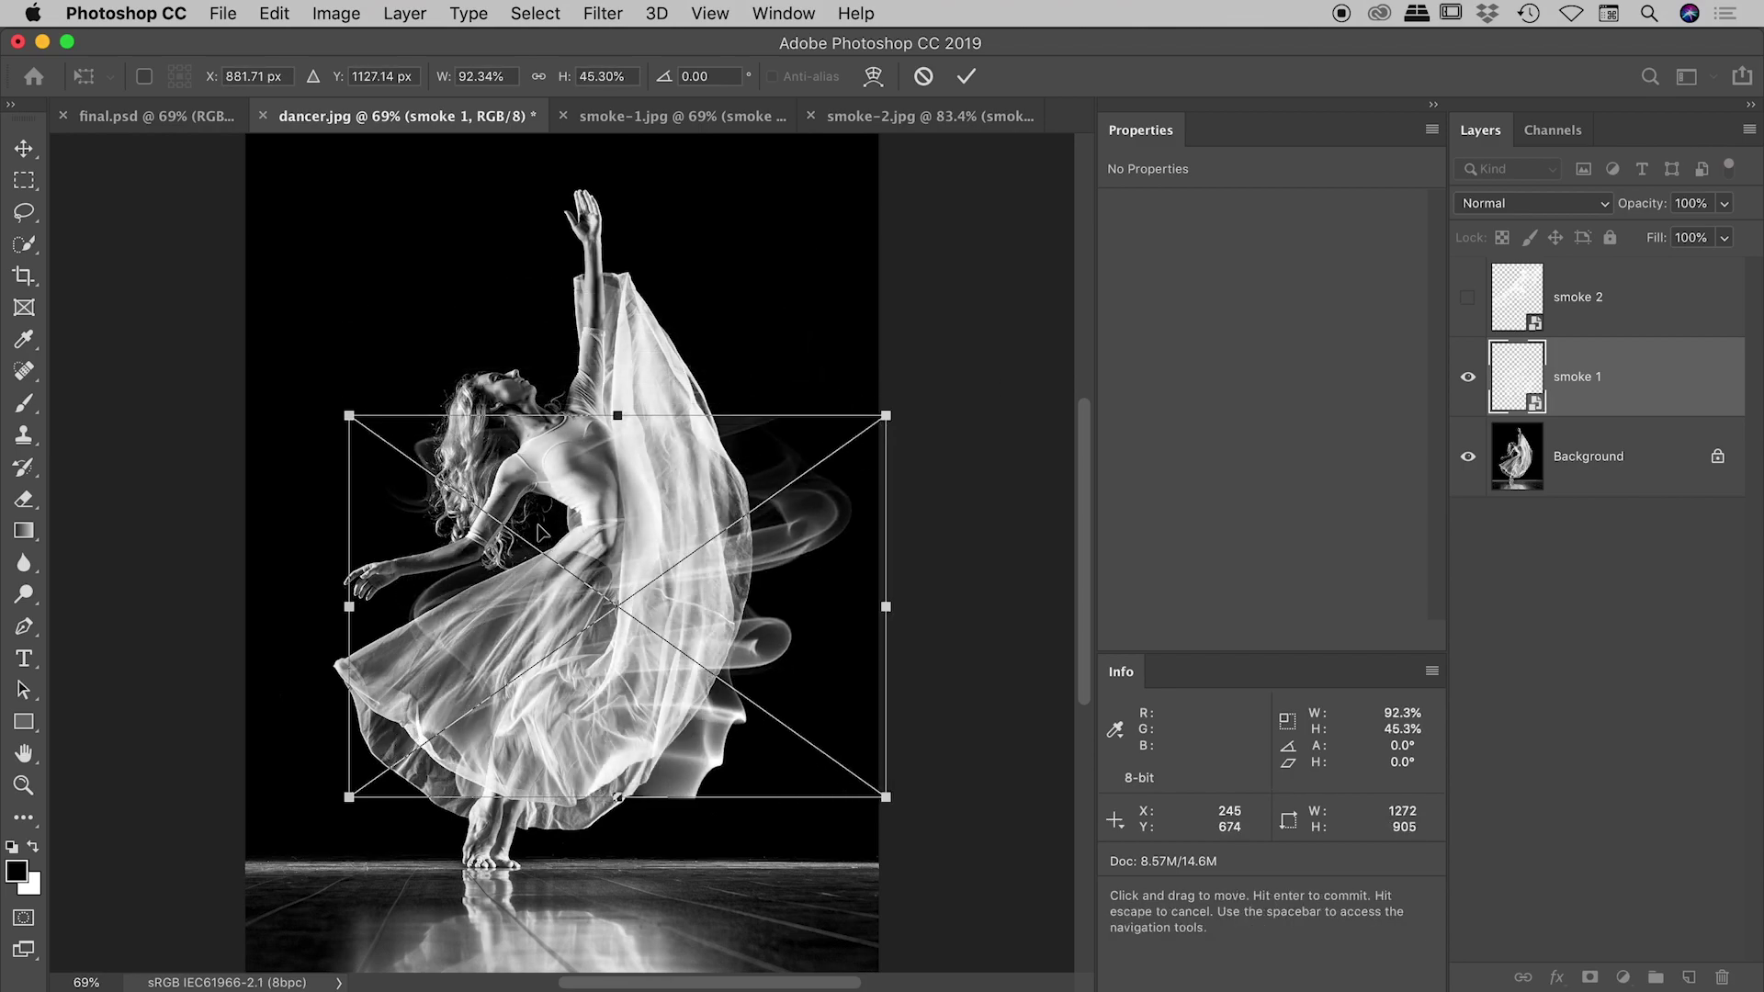
pyautogui.moveTo(610, 450); pyautogui.dragTo(539, 420)
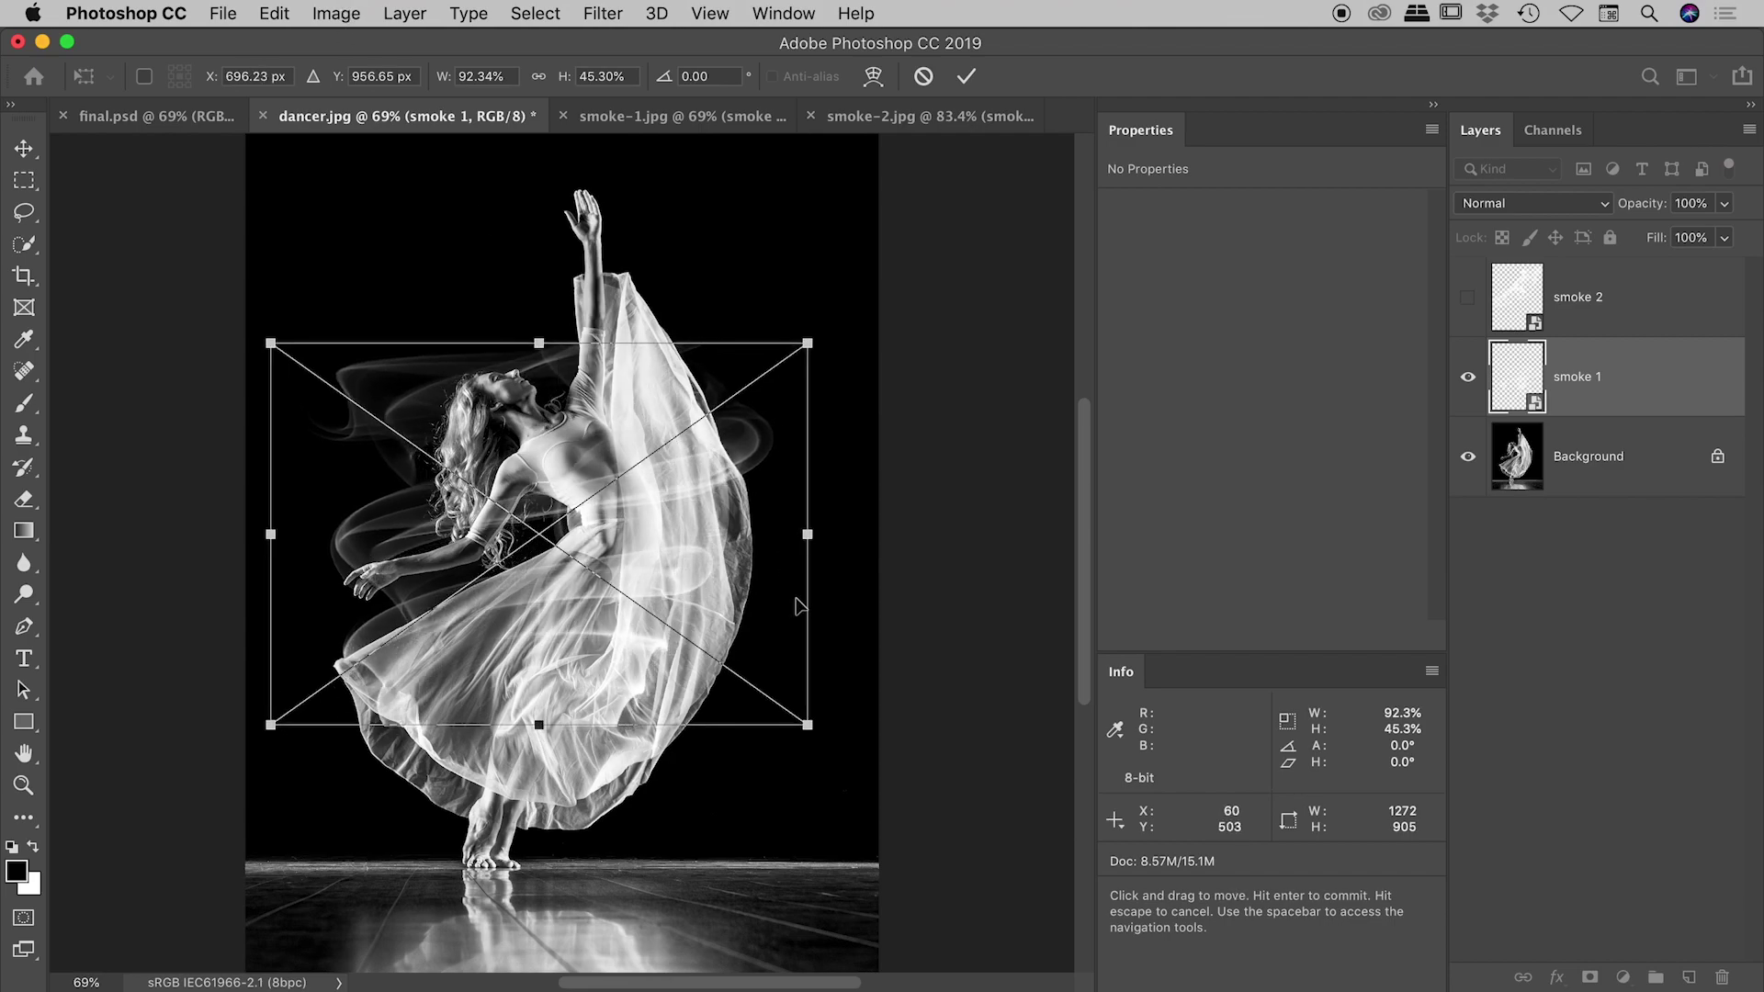
pyautogui.moveTo(808, 725); pyautogui.dragTo(842, 776)
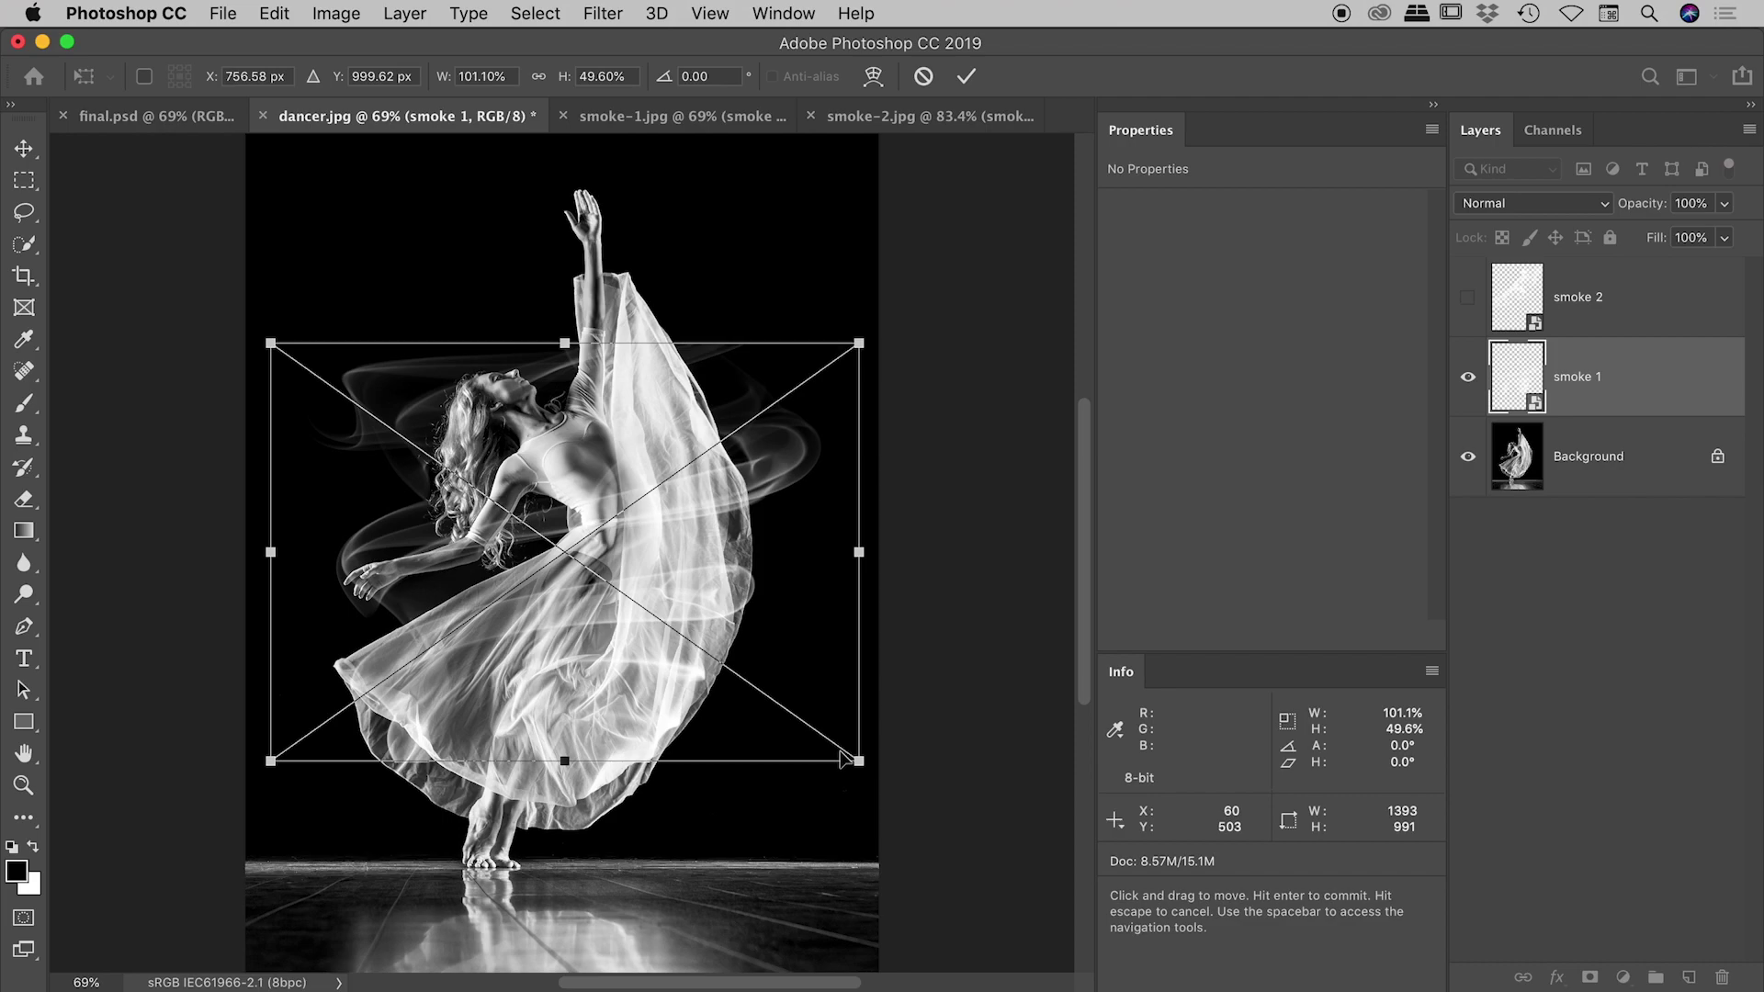
pyautogui.moveTo(271, 341); pyautogui.dragTo(265, 337)
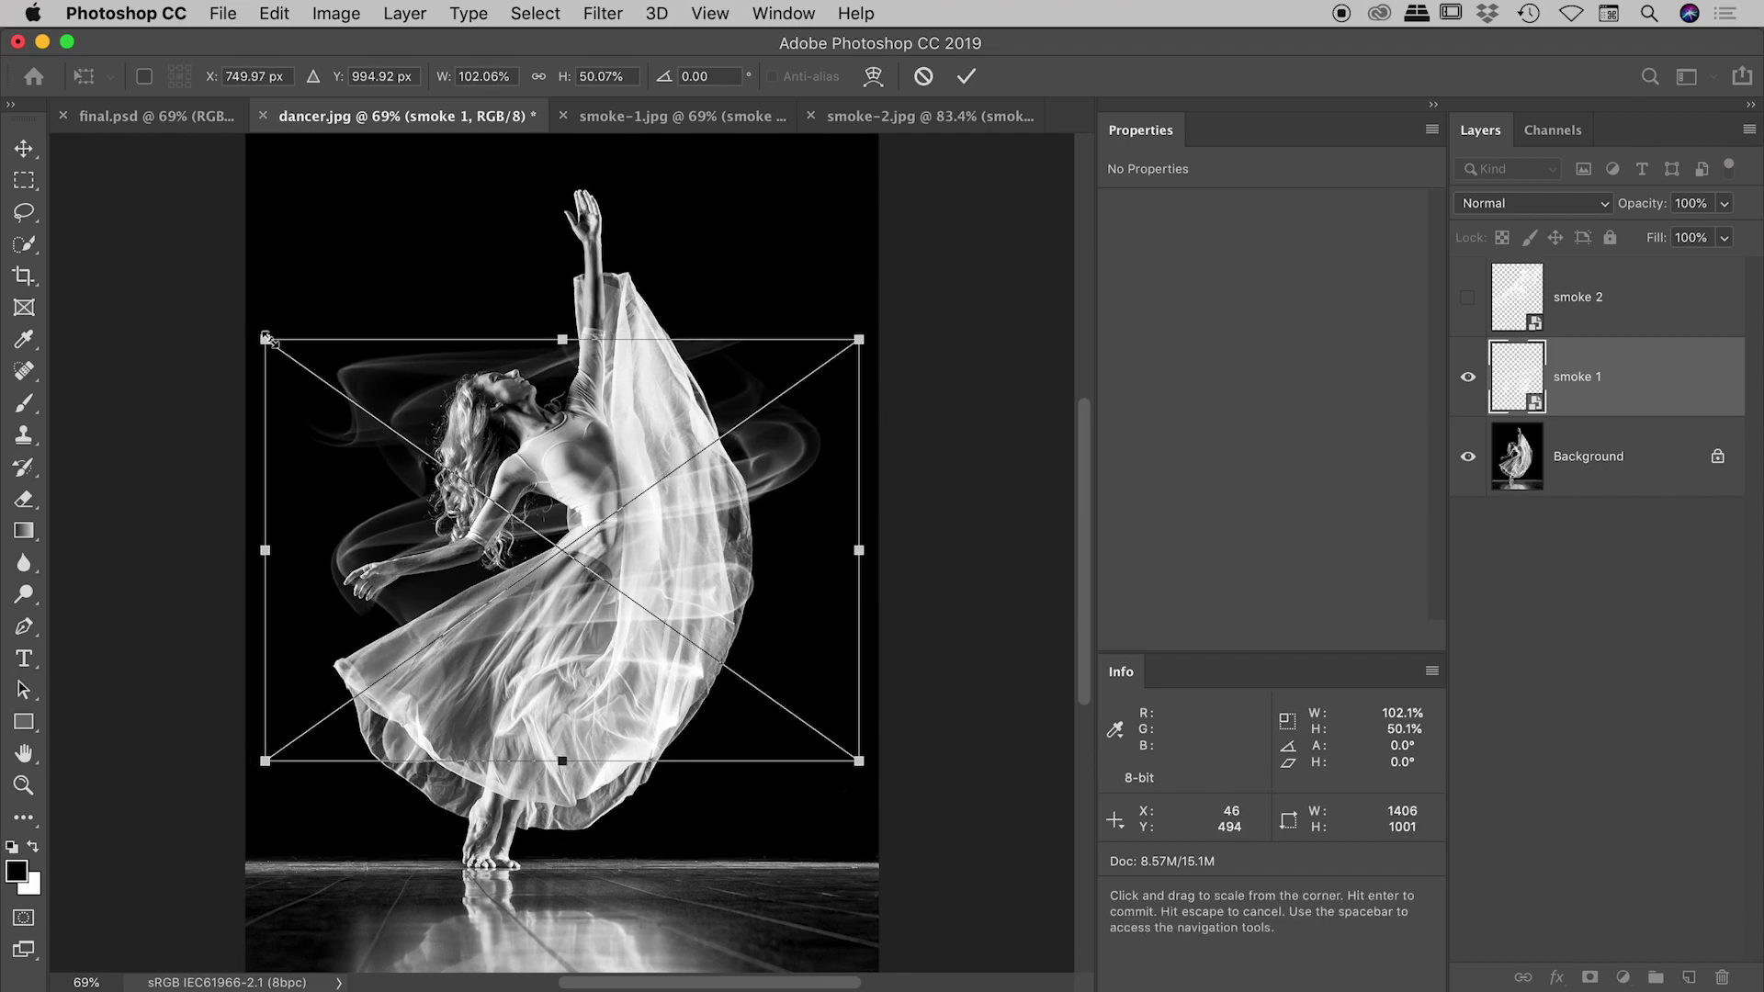
# Distort smoke 1 by spreading its upper corners outward and pulling its lower-left corner down, and apply the transform.
pyautogui.moveTo(267, 339); pyautogui.dragTo(160, 263)
pyautogui.moveTo(860, 342); pyautogui.dragTo(952, 296)
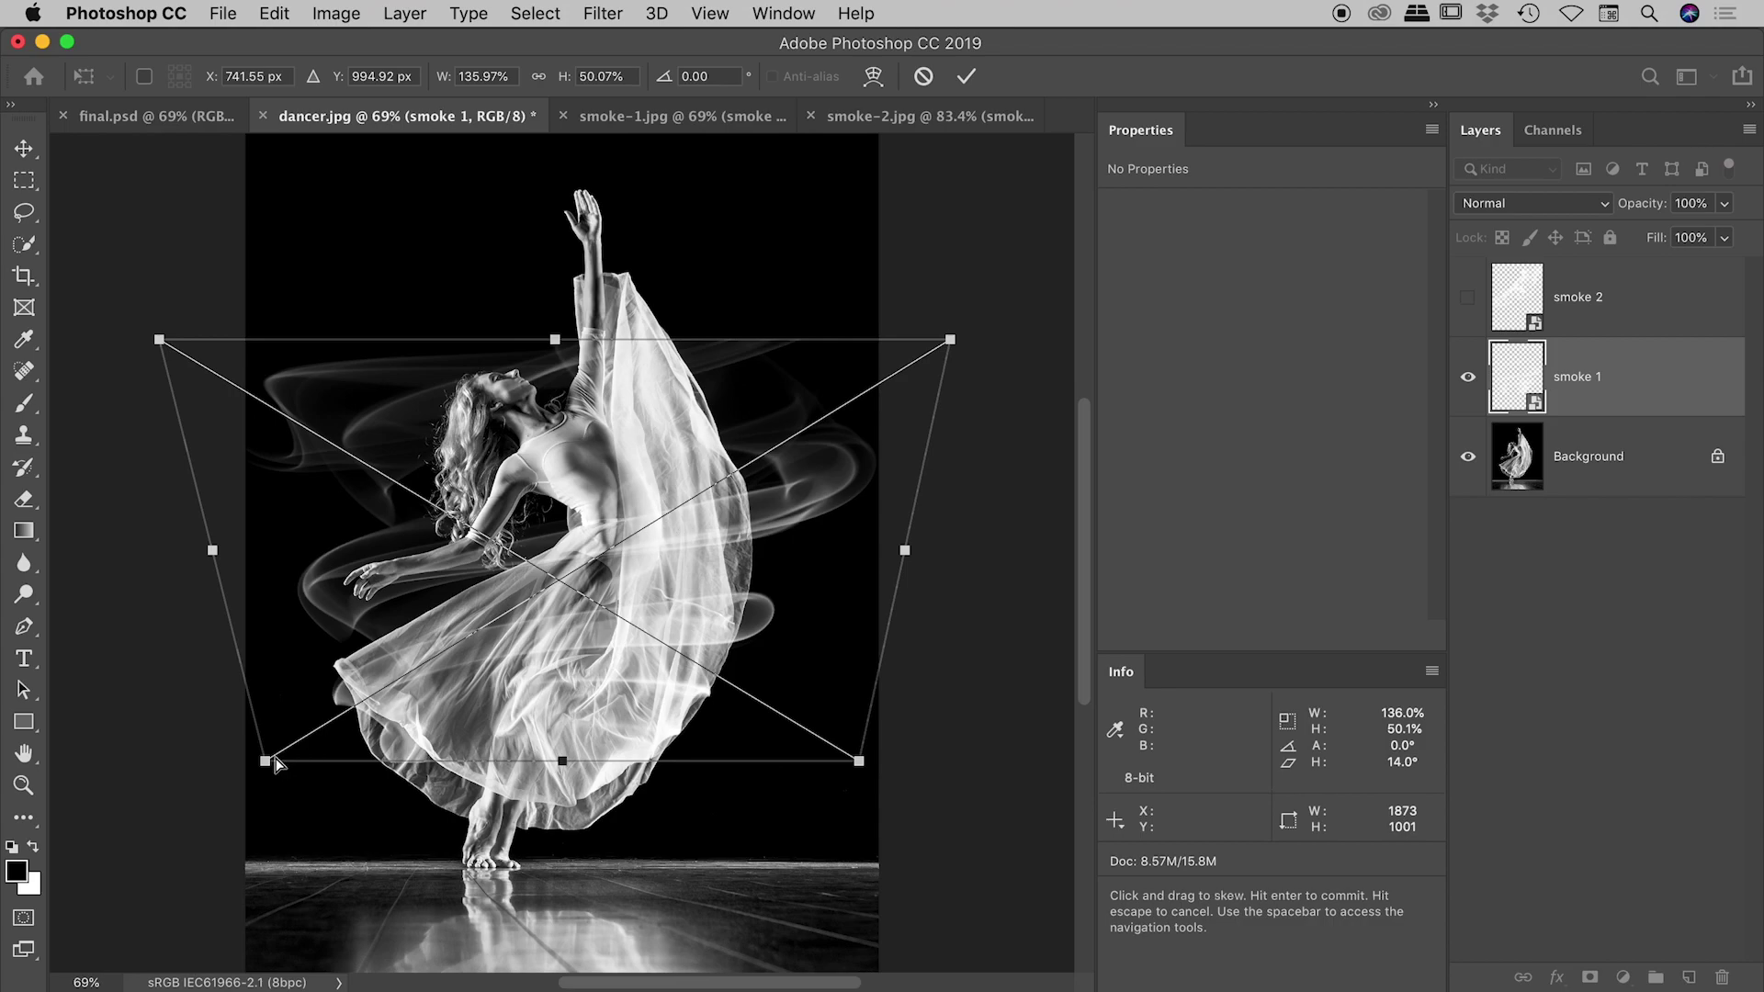
pyautogui.moveTo(267, 763); pyautogui.dragTo(279, 803)
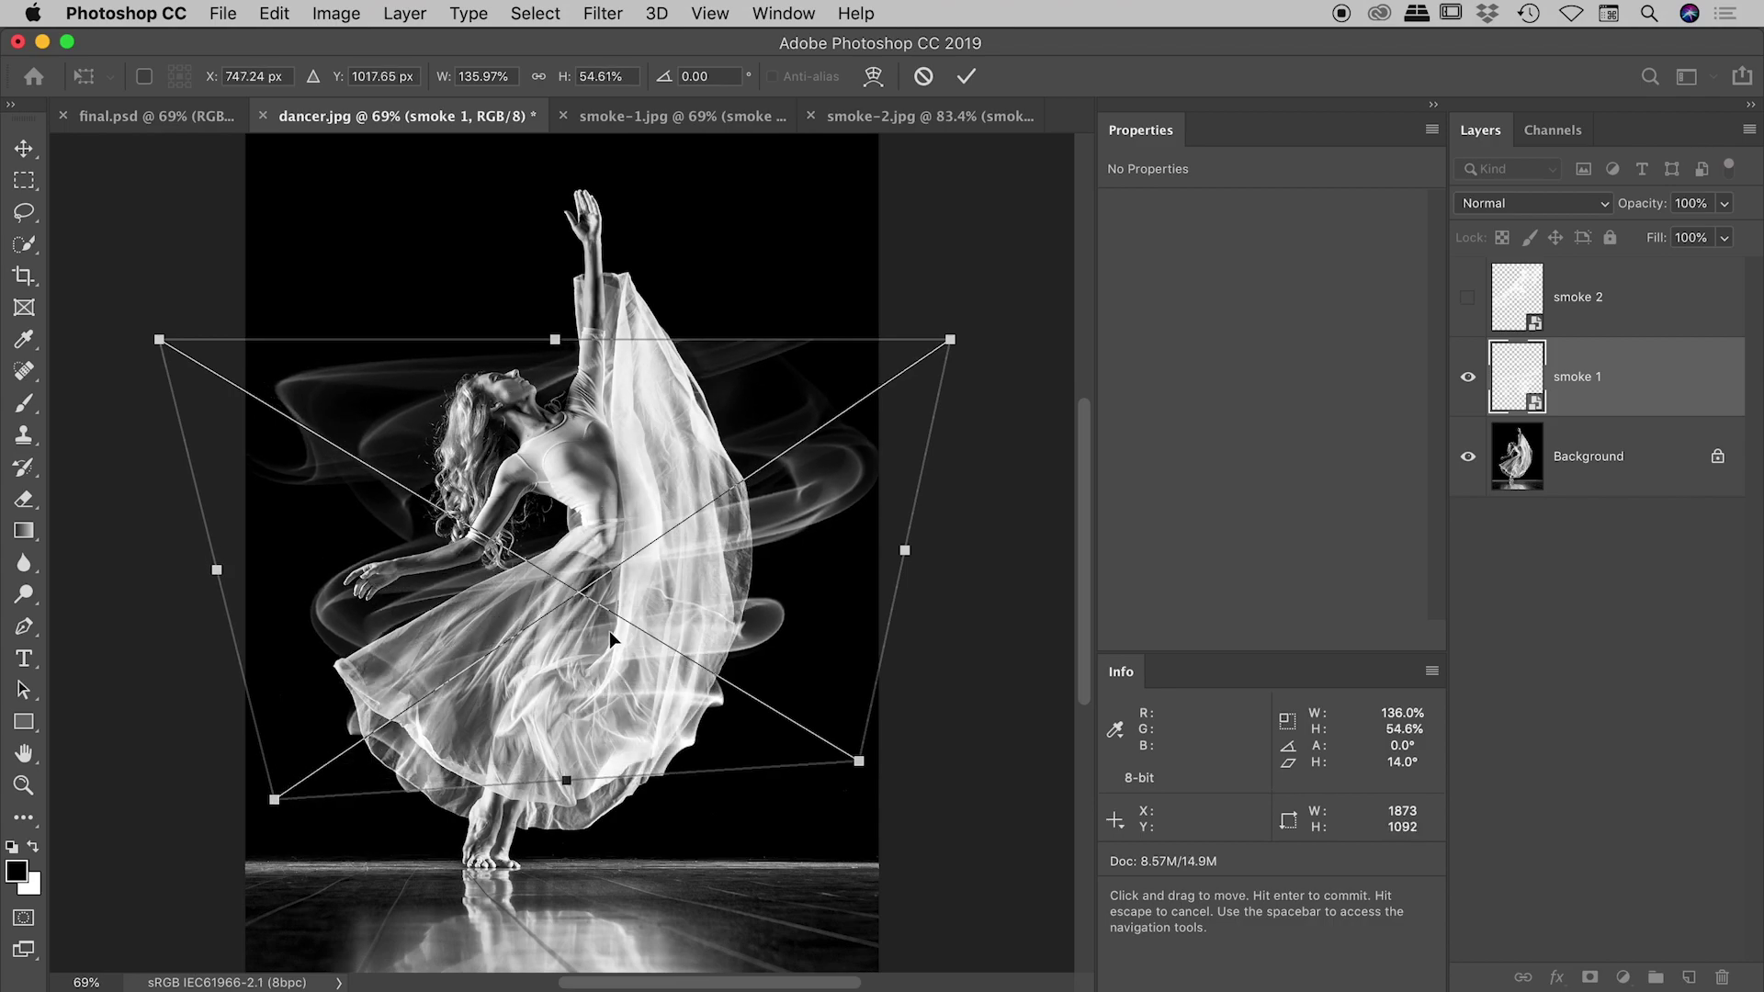
pyautogui.press('Return')
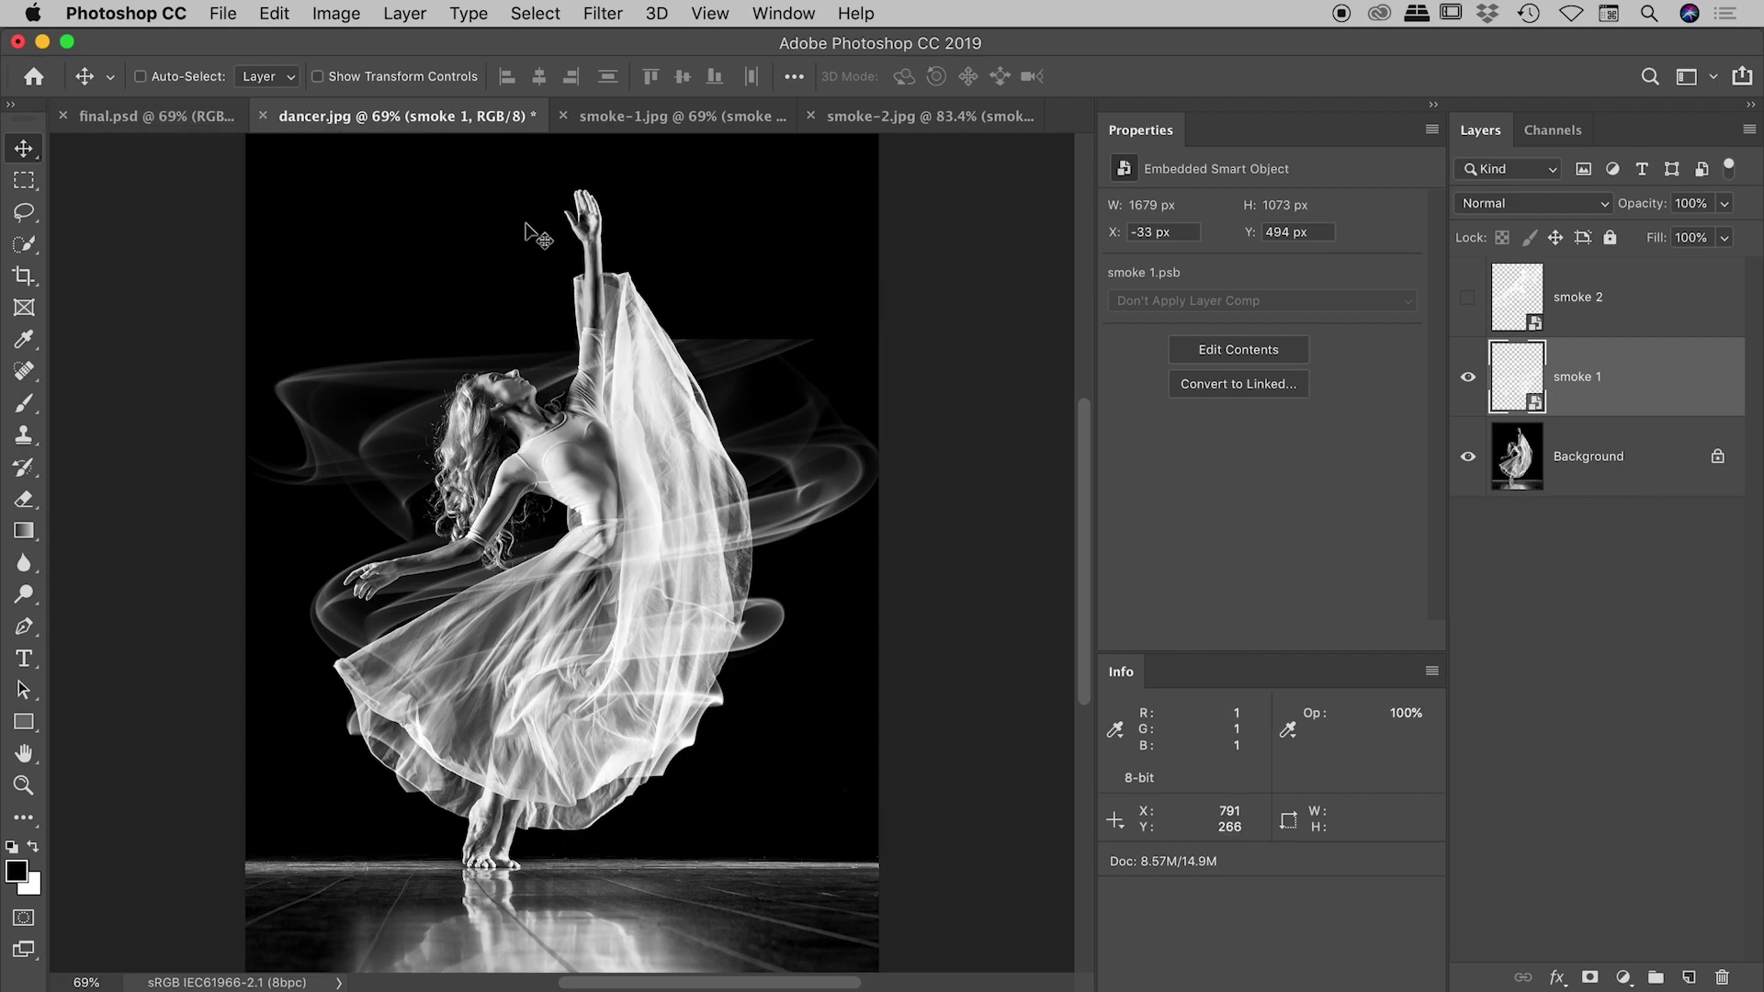
# Check the smoke placement in final.psd, and in dancer.jpg hide smoke 1 and show smoke 2.
pyautogui.click(143, 114)
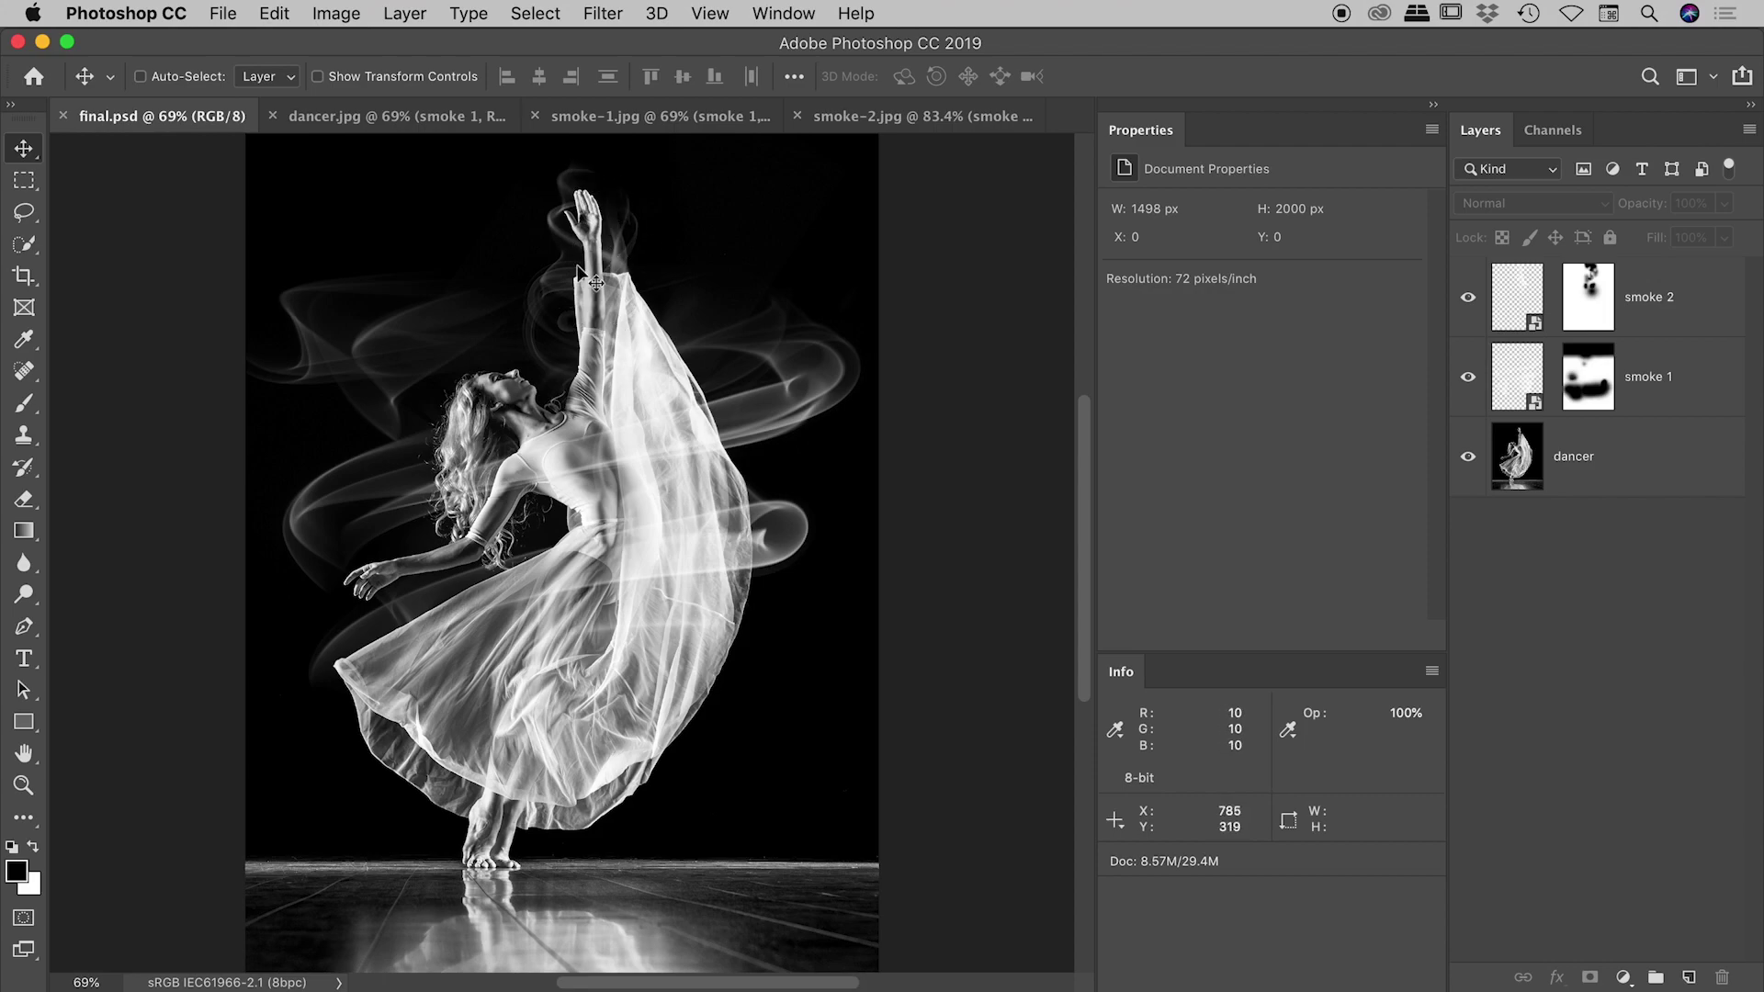
pyautogui.click(413, 119)
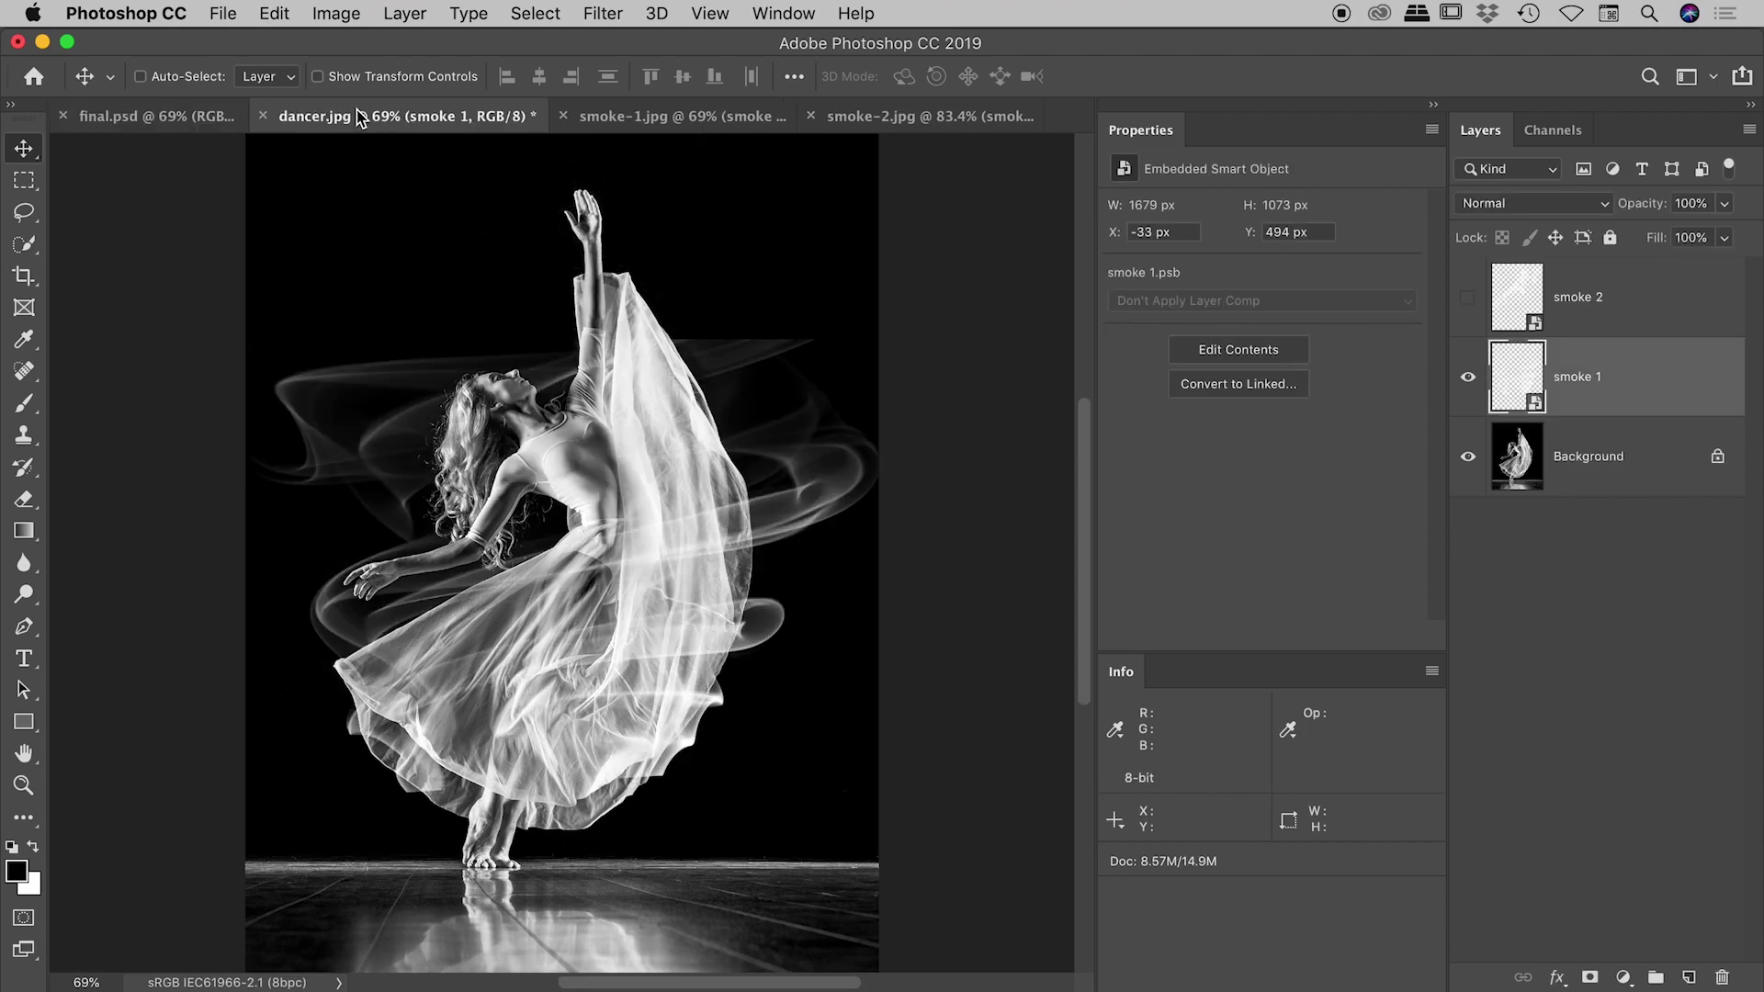
pyautogui.click(1468, 378)
pyautogui.click(1468, 298)
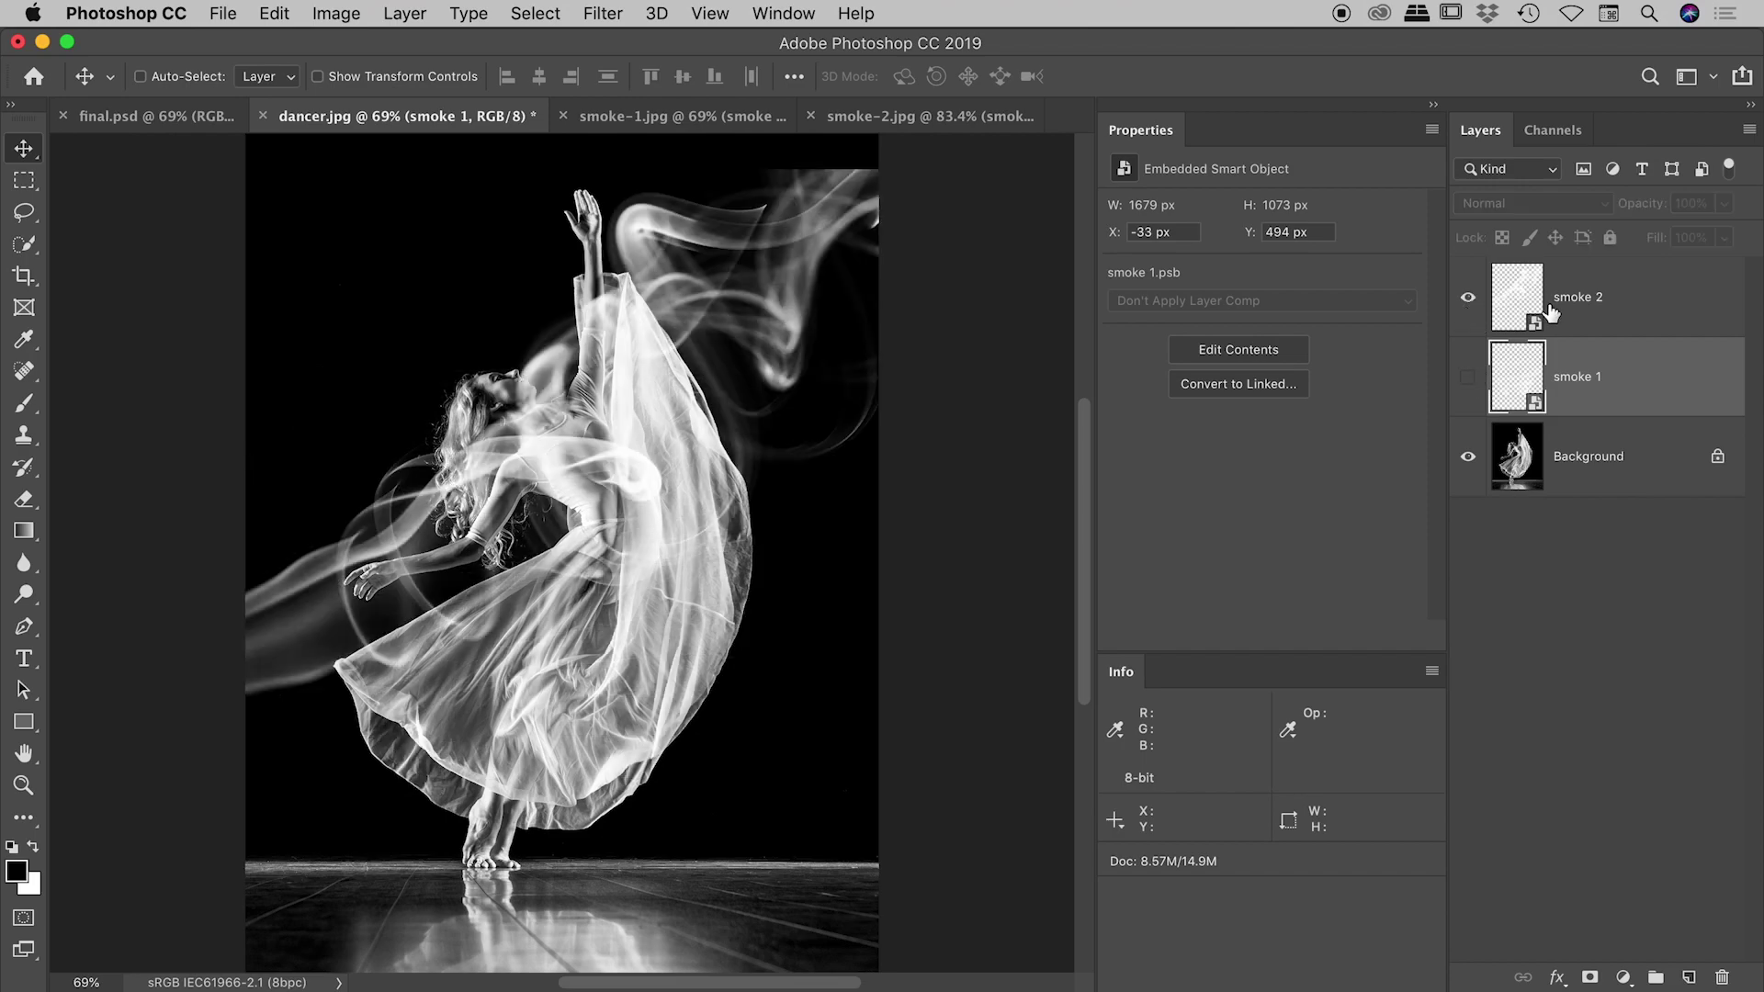
# Free Transform smoke 2 to about 52.5% scale, rotated about 115.8°, and place it around the dancer's raised arm.
pyautogui.click(1617, 306)
pyautogui.press('super+t')
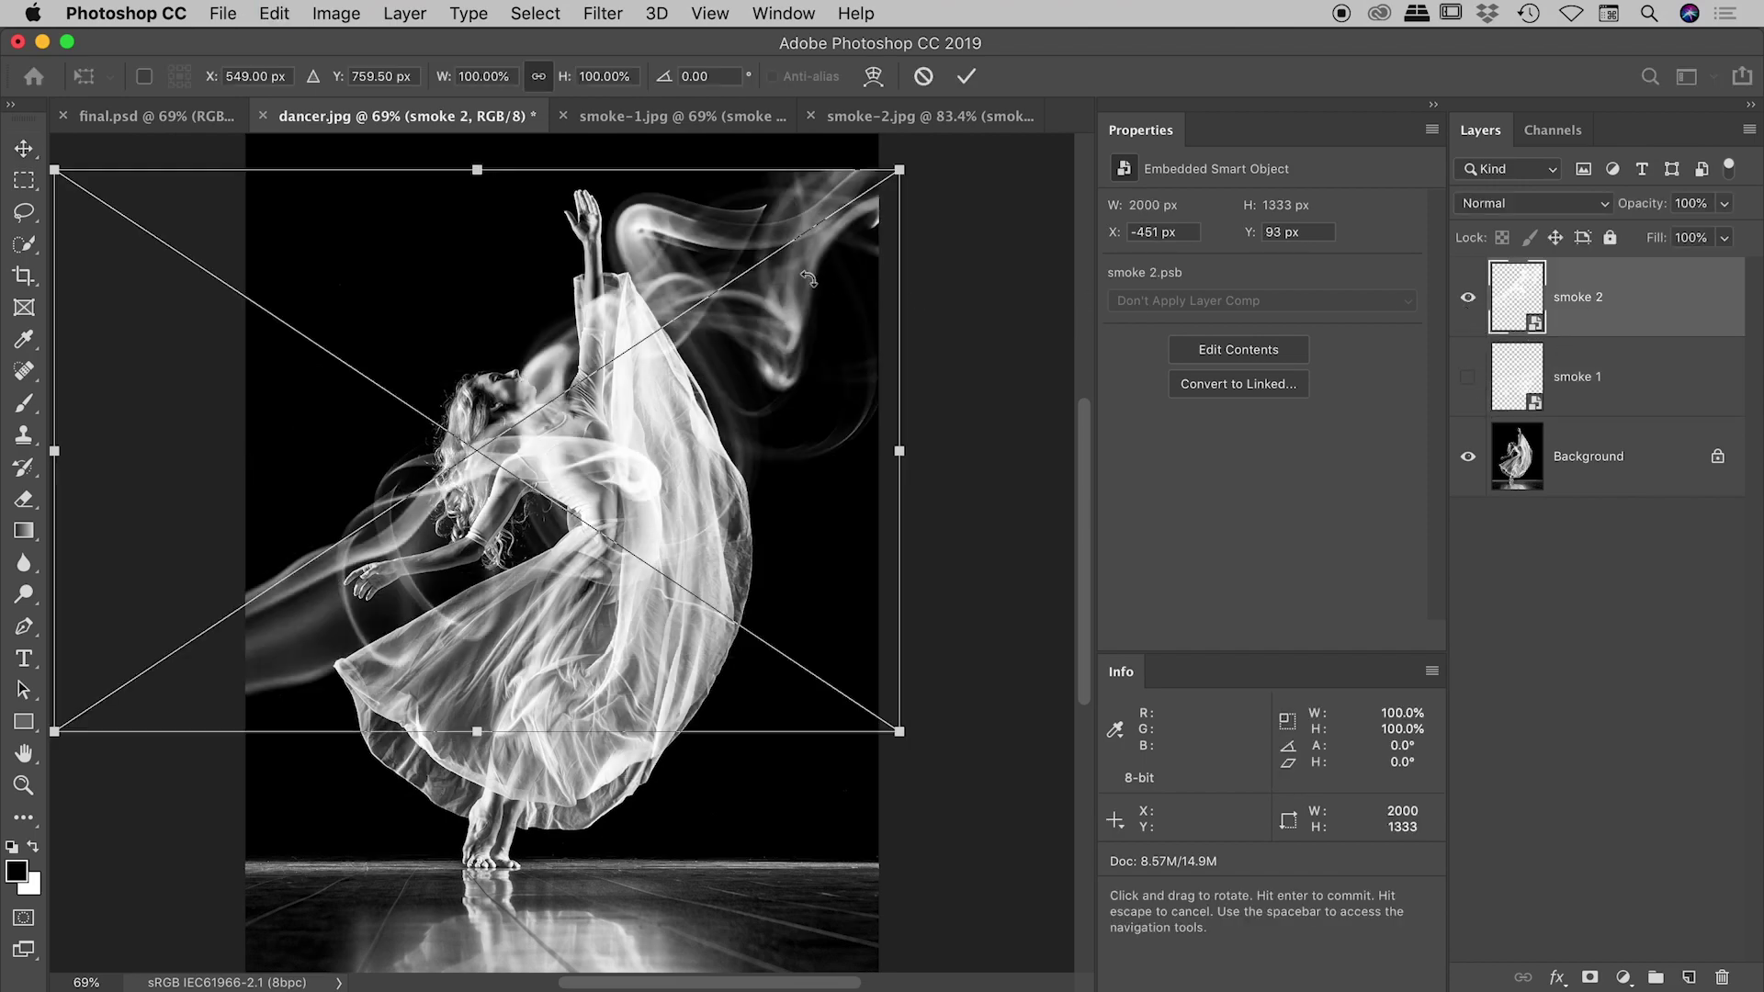
pyautogui.moveTo(52, 169); pyautogui.dragTo(457, 438)
pyautogui.moveTo(865, 408); pyautogui.dragTo(780, 712)
pyautogui.moveTo(741, 799); pyautogui.dragTo(684, 323)
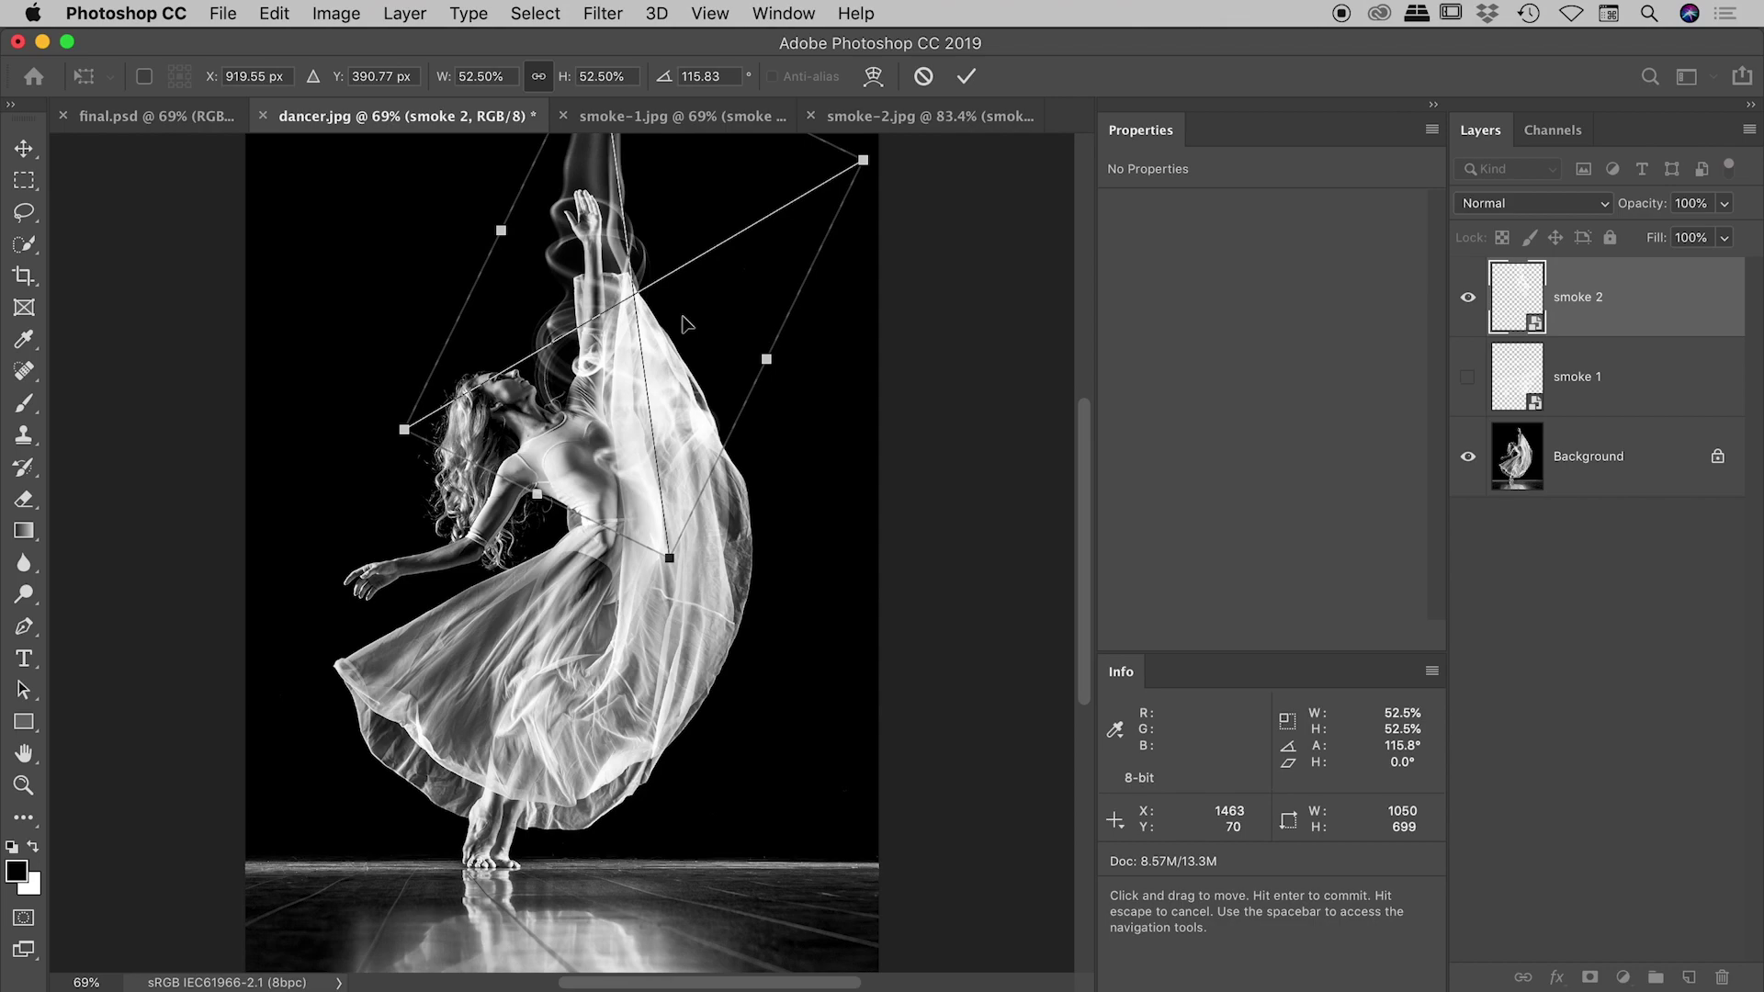
pyautogui.press('Return')
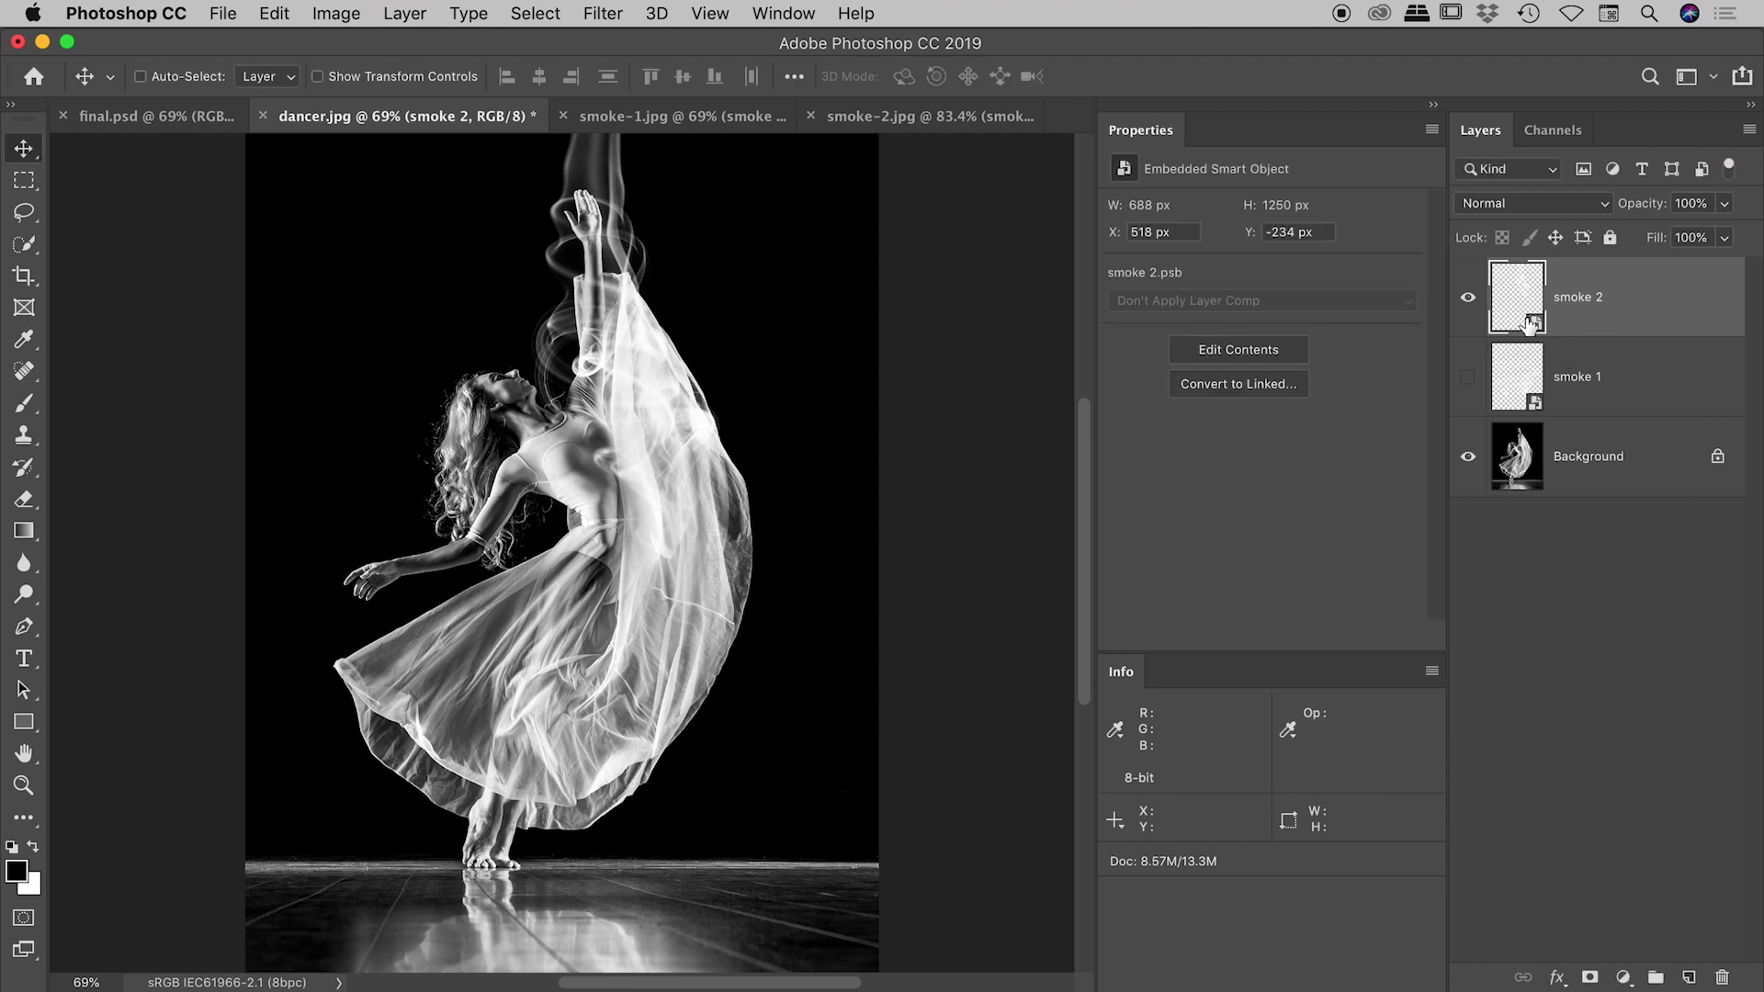
# Hide smoke 2, show smoke 1, and add a white layer mask to smoke 1.
pyautogui.click(1468, 299)
pyautogui.click(1467, 377)
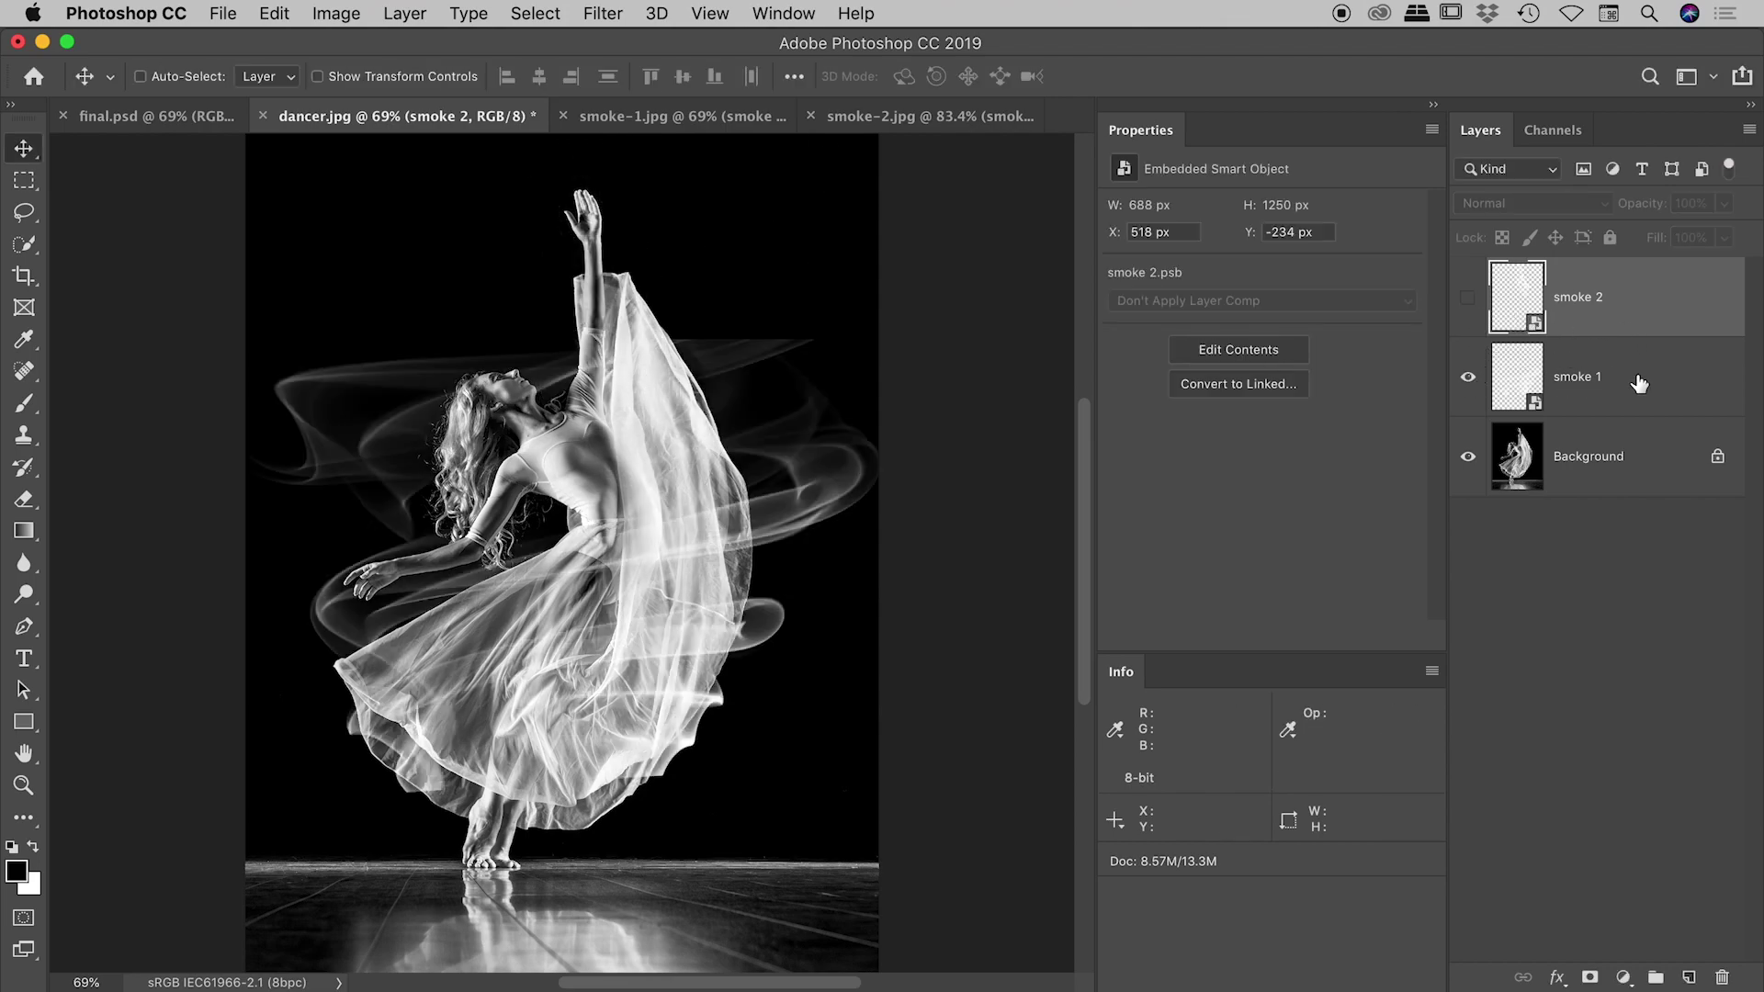
pyautogui.click(1639, 383)
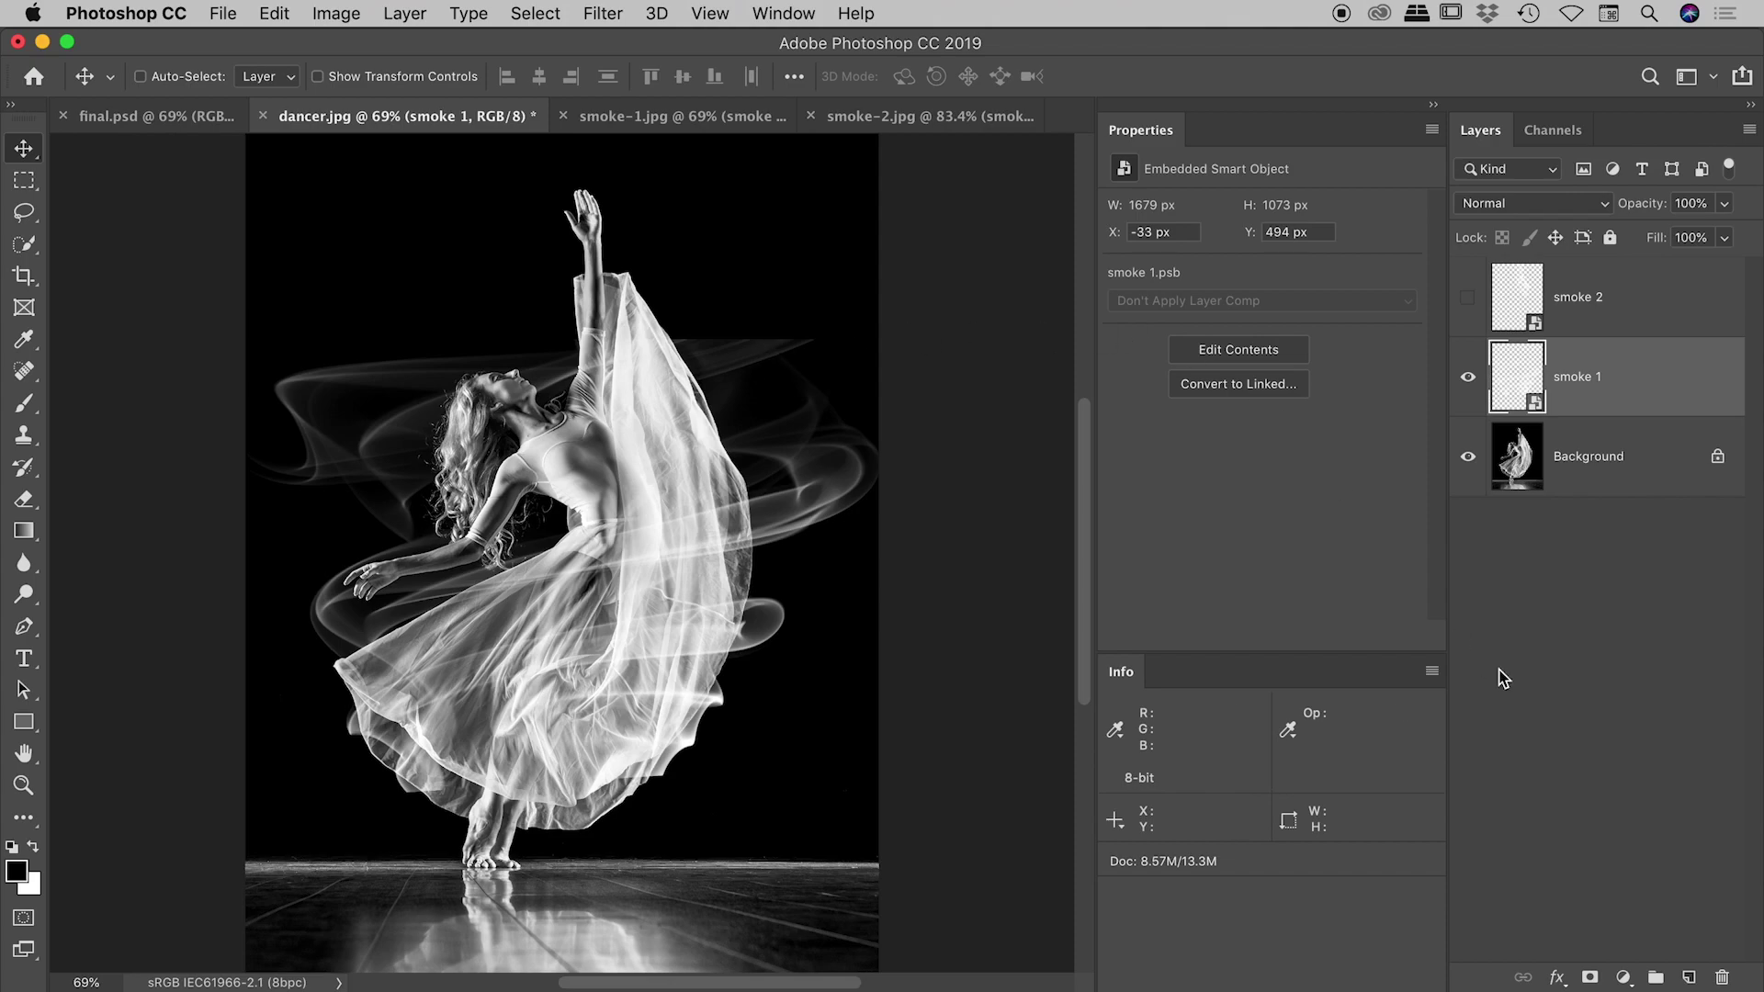
pyautogui.click(1588, 977)
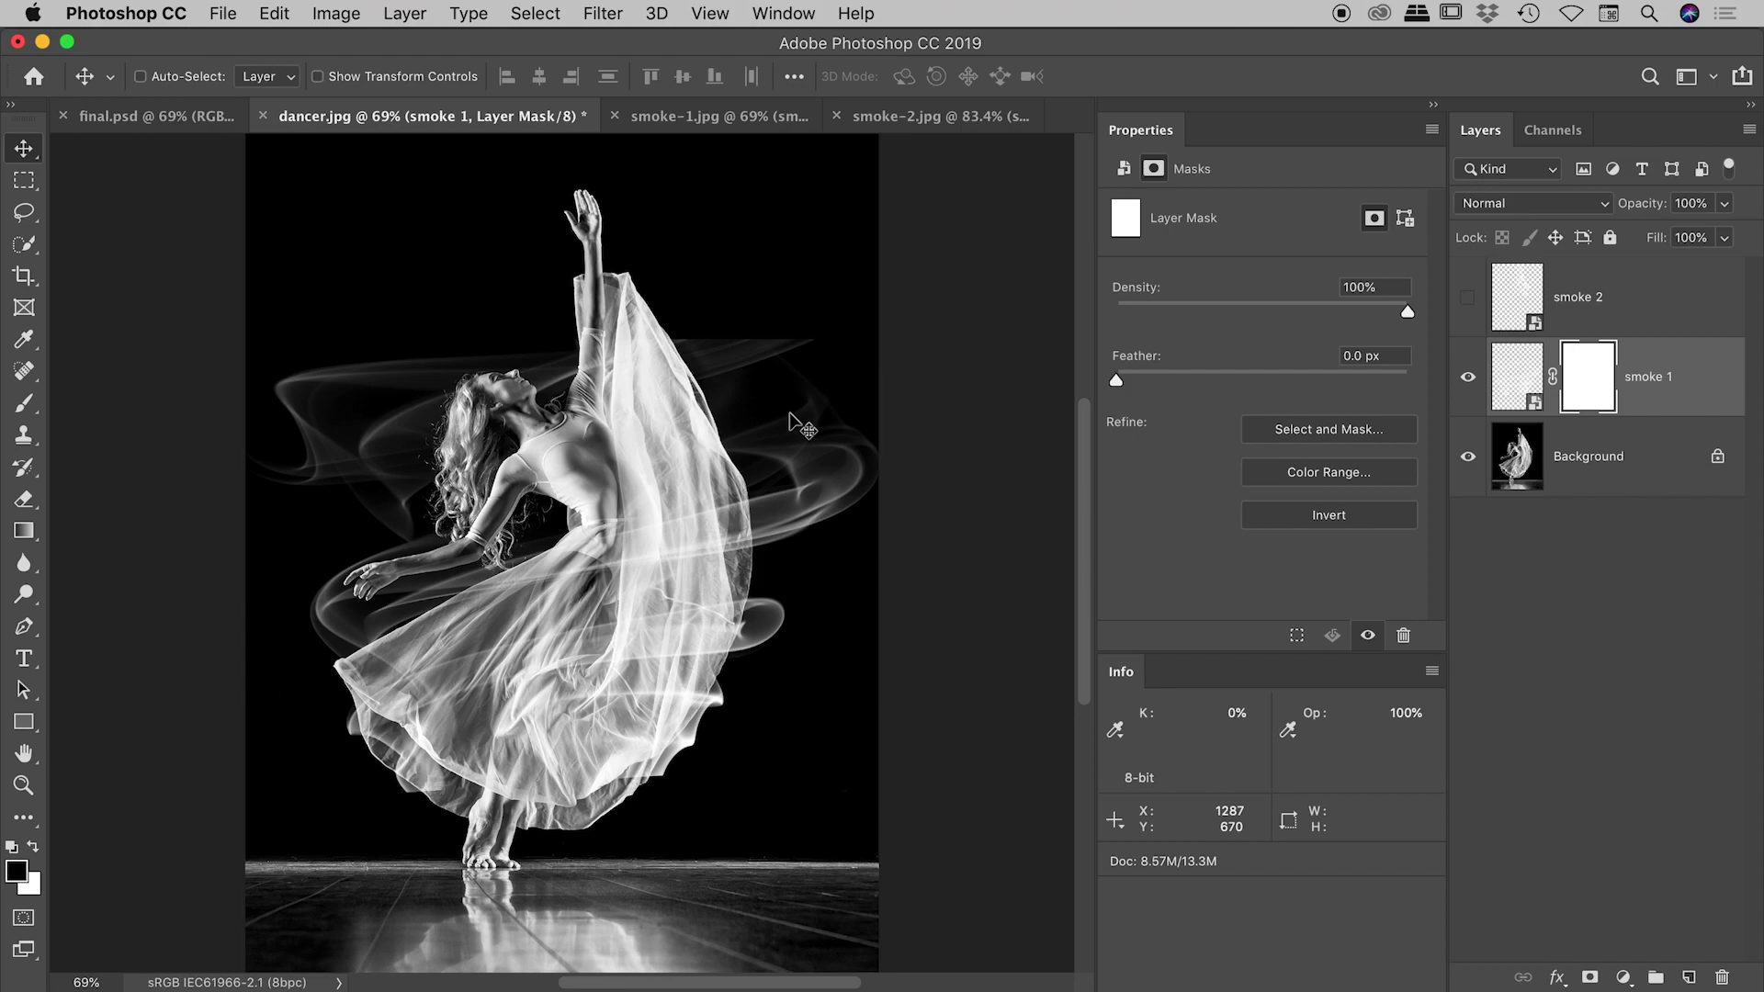
# Choose the Brush tool and confirm black (000000) as the foreground colour for masking smoke 1.
pyautogui.press('b')
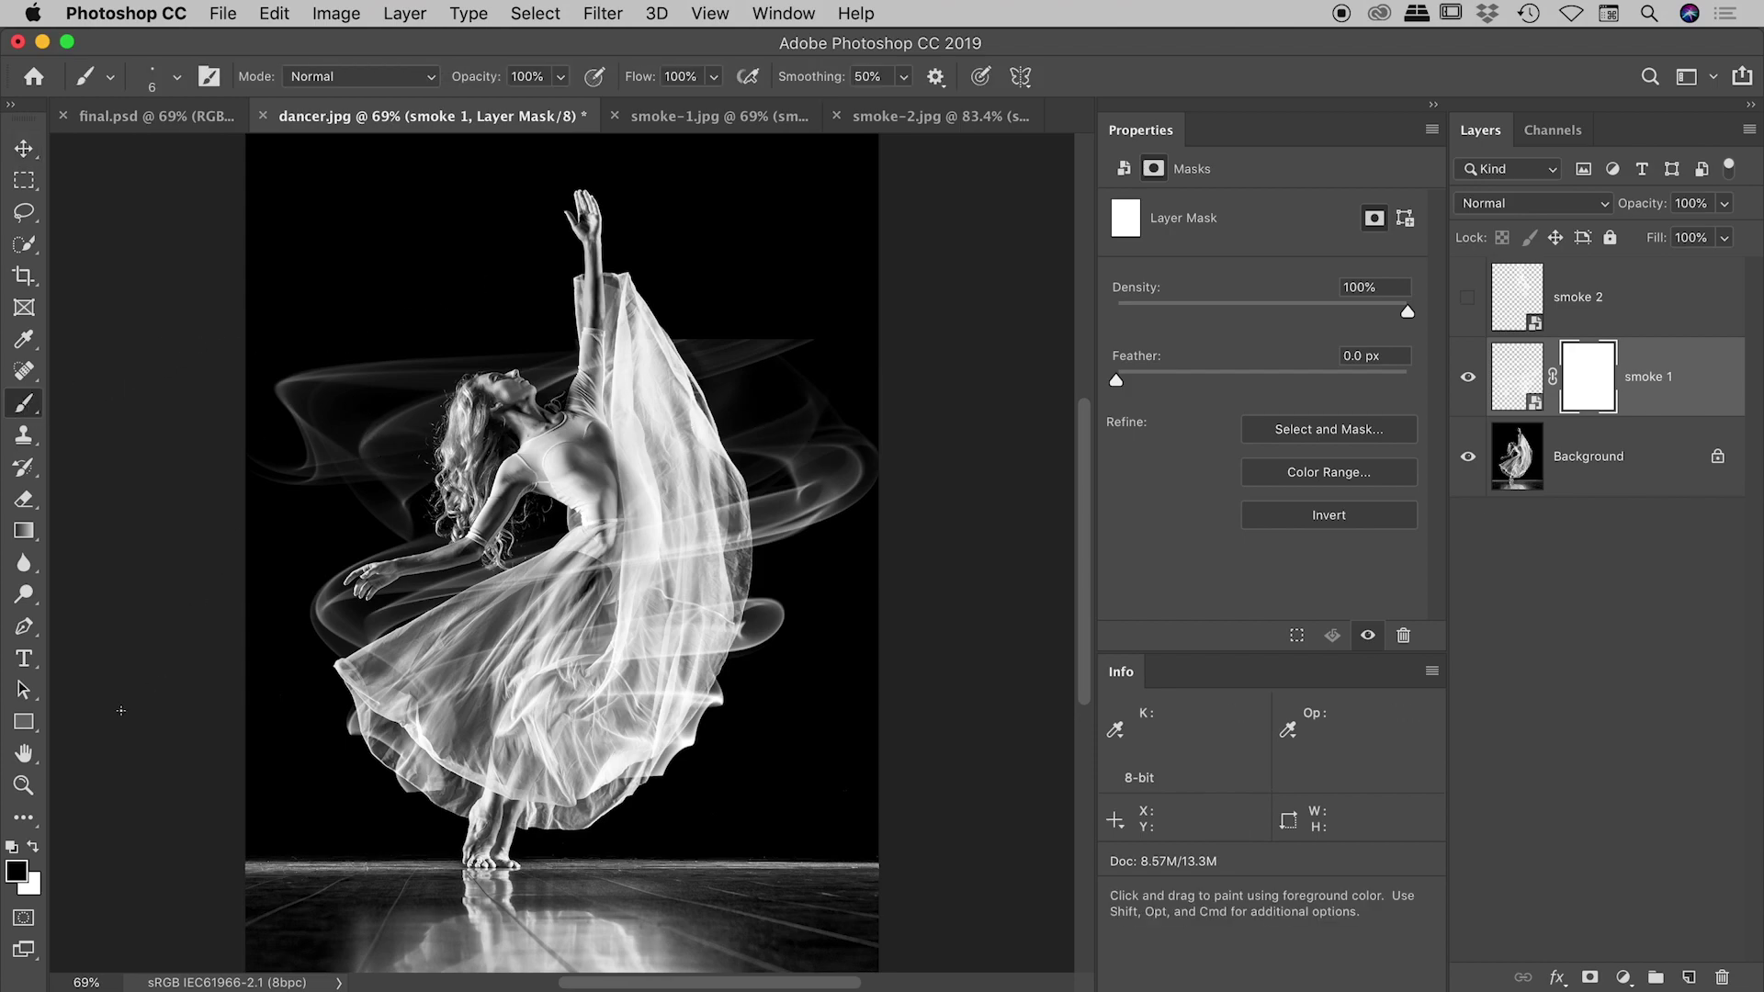
pyautogui.click(17, 873)
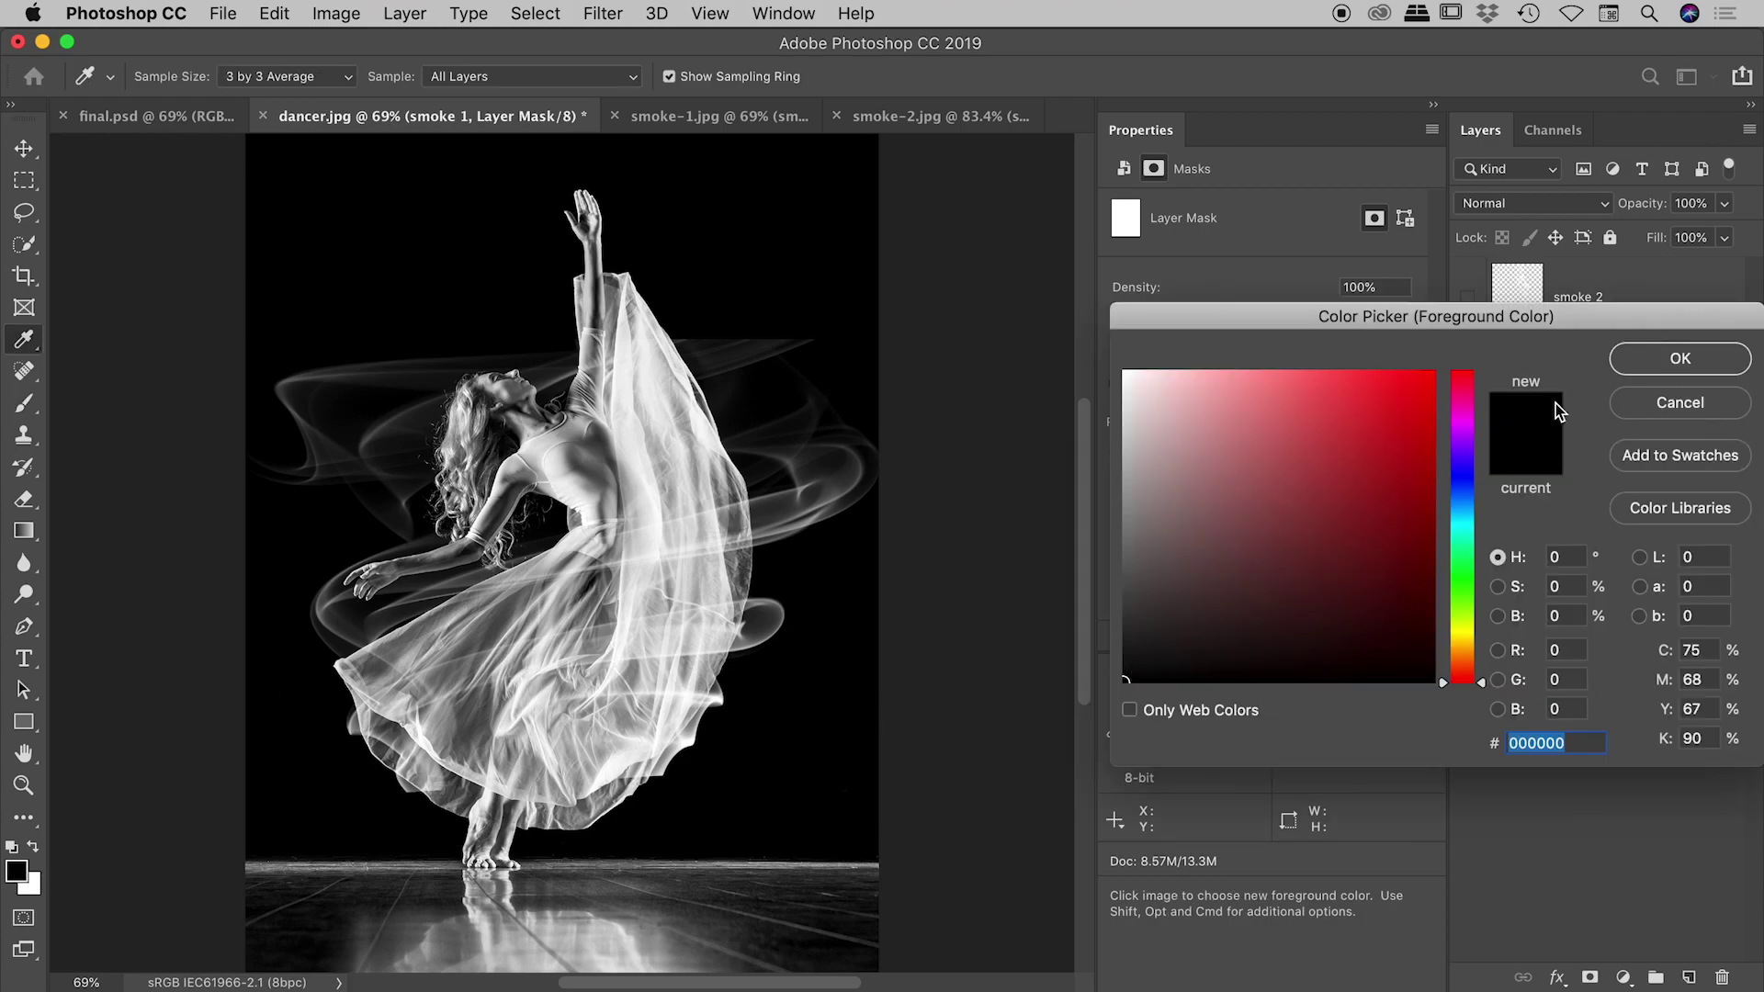
pyautogui.click(1646, 368)
pyautogui.press('b')
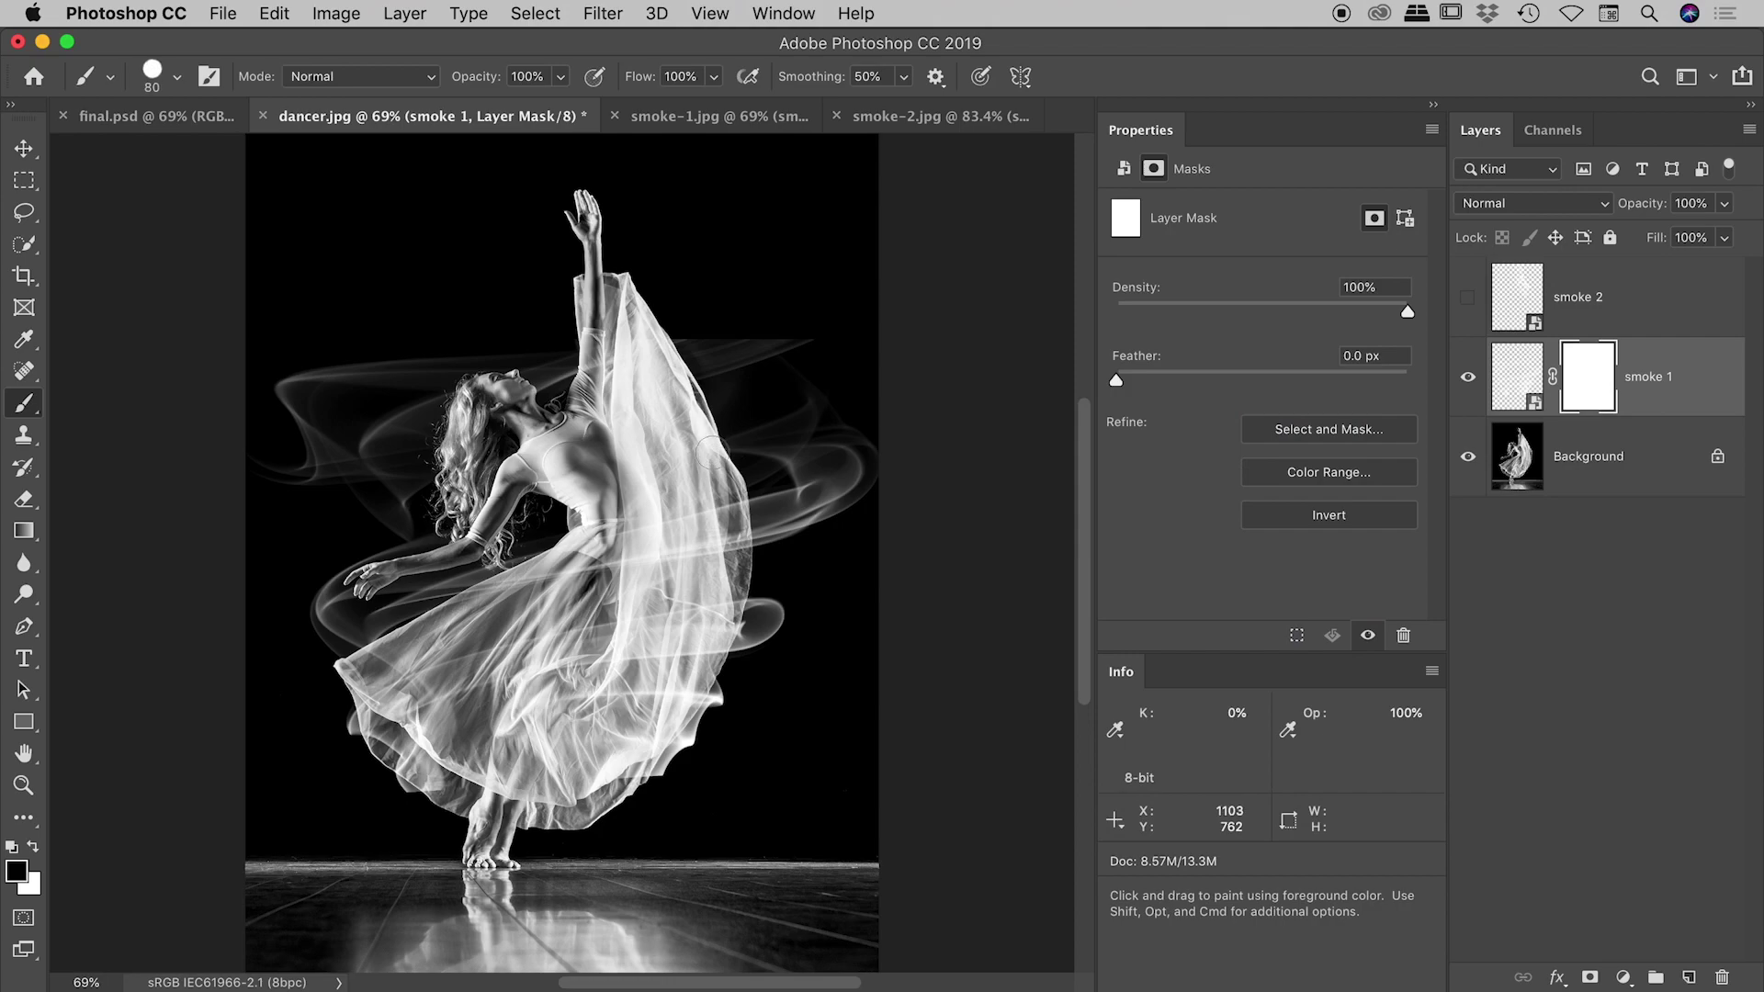
# Enlarge the brush to 700 px and soften its edge to 0% hardness.
pyautogui.press(']')
pyautogui.press(']')
pyautogui.press(']')
pyautogui.press(']')
pyautogui.press(']')
pyautogui.press(']')
pyautogui.press(']')
pyautogui.press(']')
pyautogui.press(']')
pyautogui.press(']')
pyautogui.press('shift')
pyautogui.hotkey('shift', '[')
pyautogui.hotkey('shift', '[')
pyautogui.hotkey('shift', '[')
pyautogui.hotkey('shift', '[')
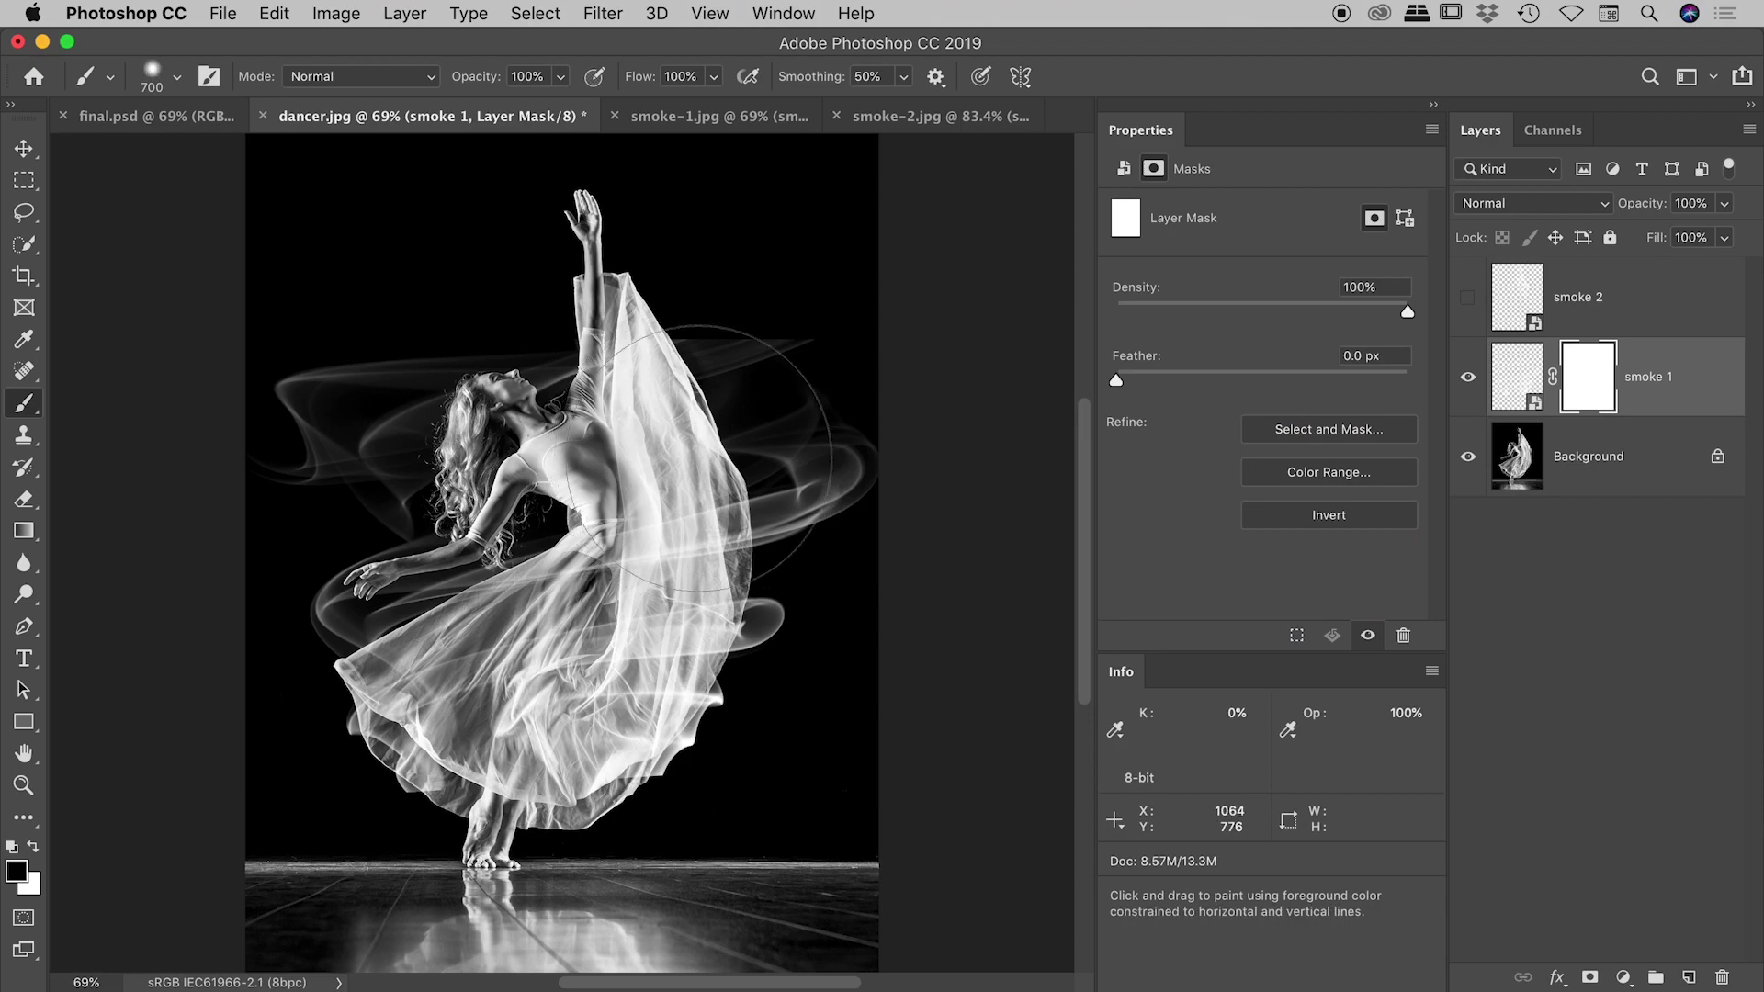
# Check the brush size and hardness, and paint black on smoke 1's mask to the right of the dancer's raised arm.
pyautogui.click(179, 76)
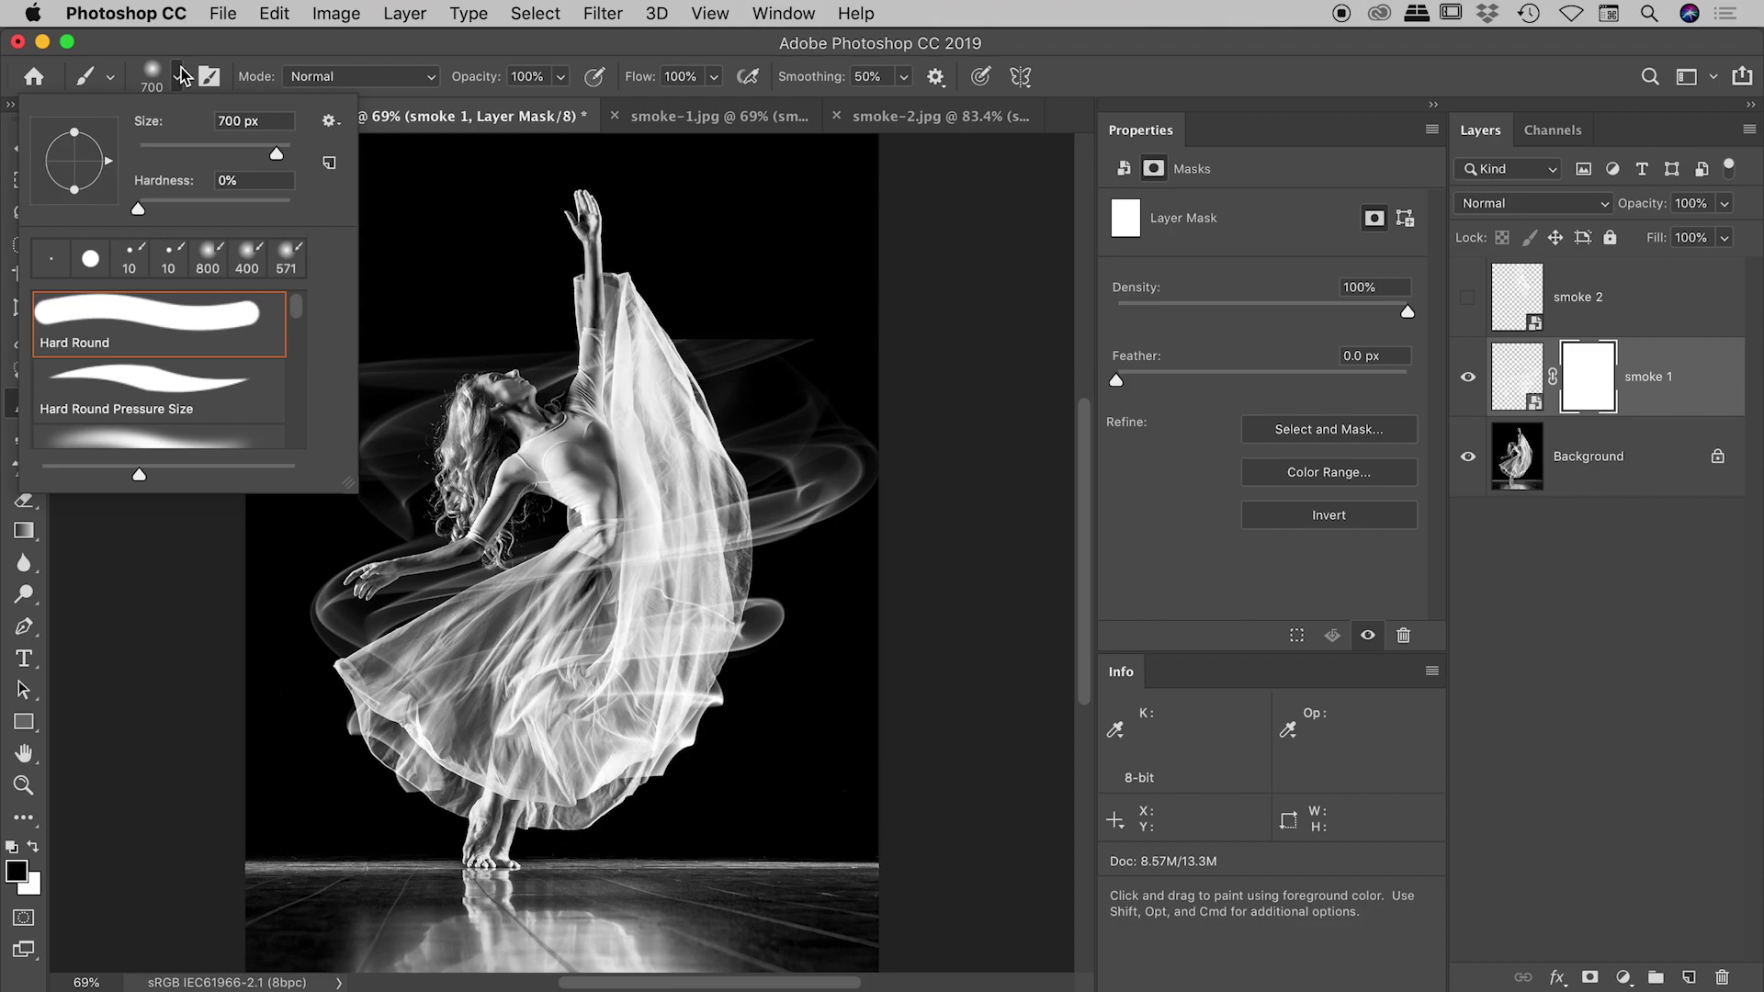
pyautogui.click(169, 92)
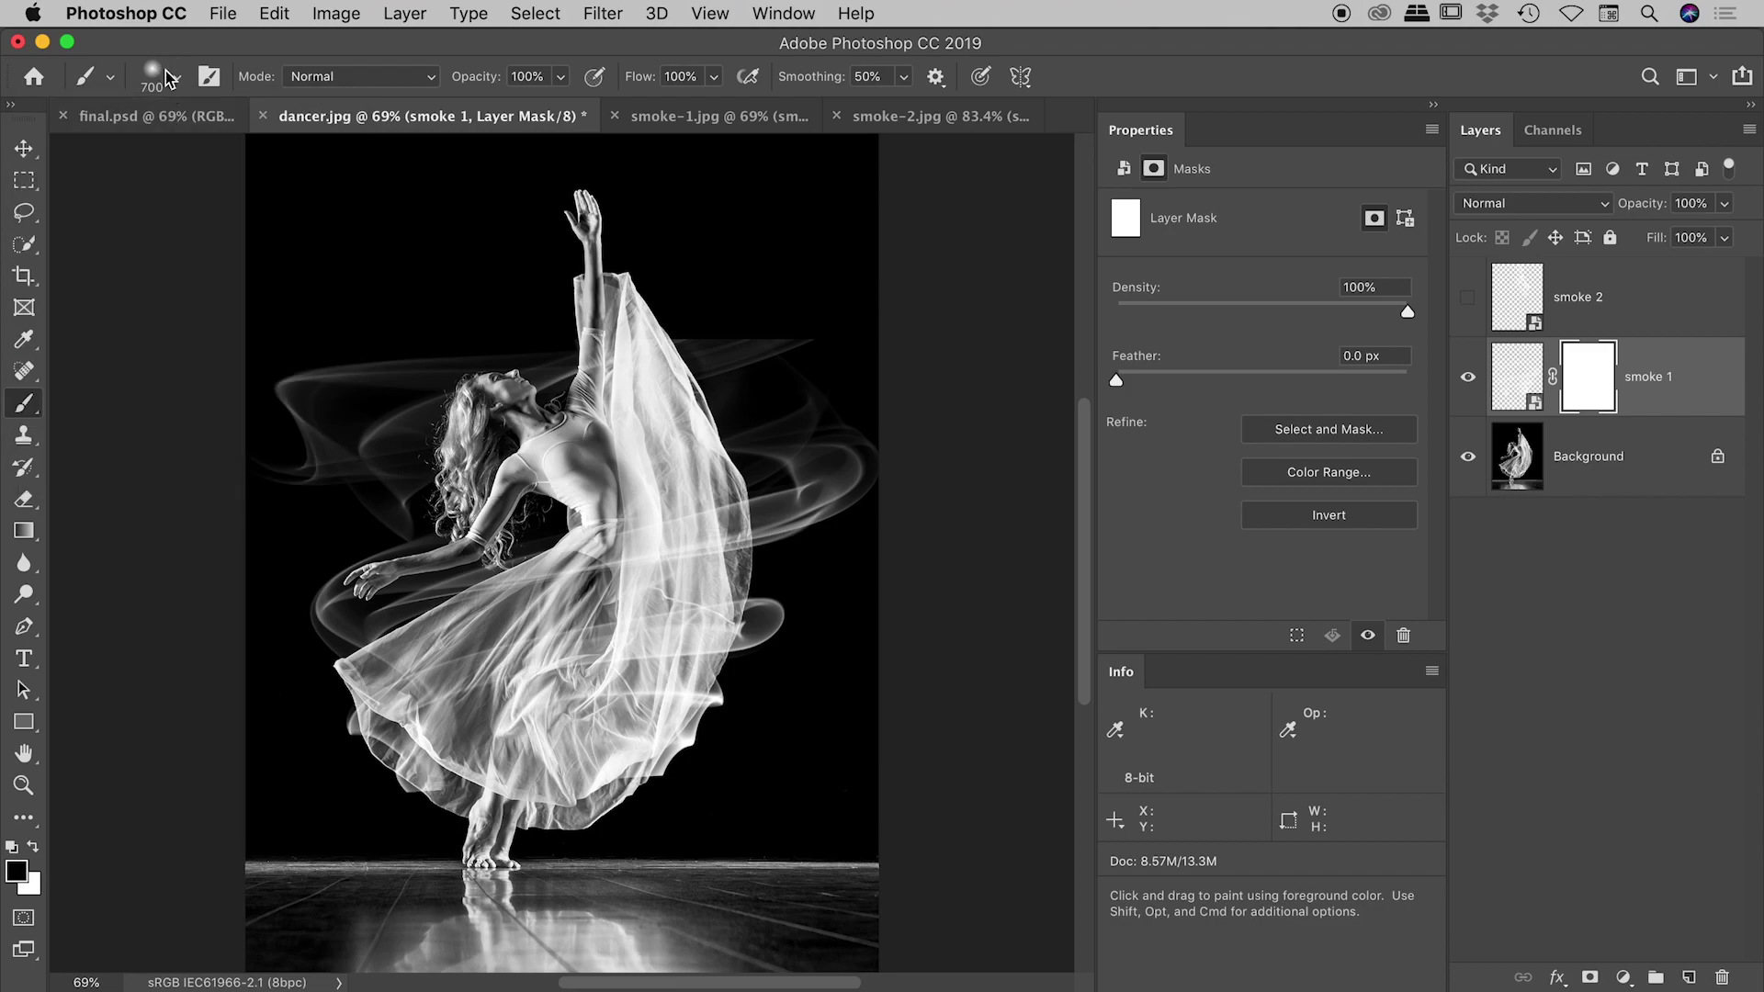
pyautogui.click(177, 77)
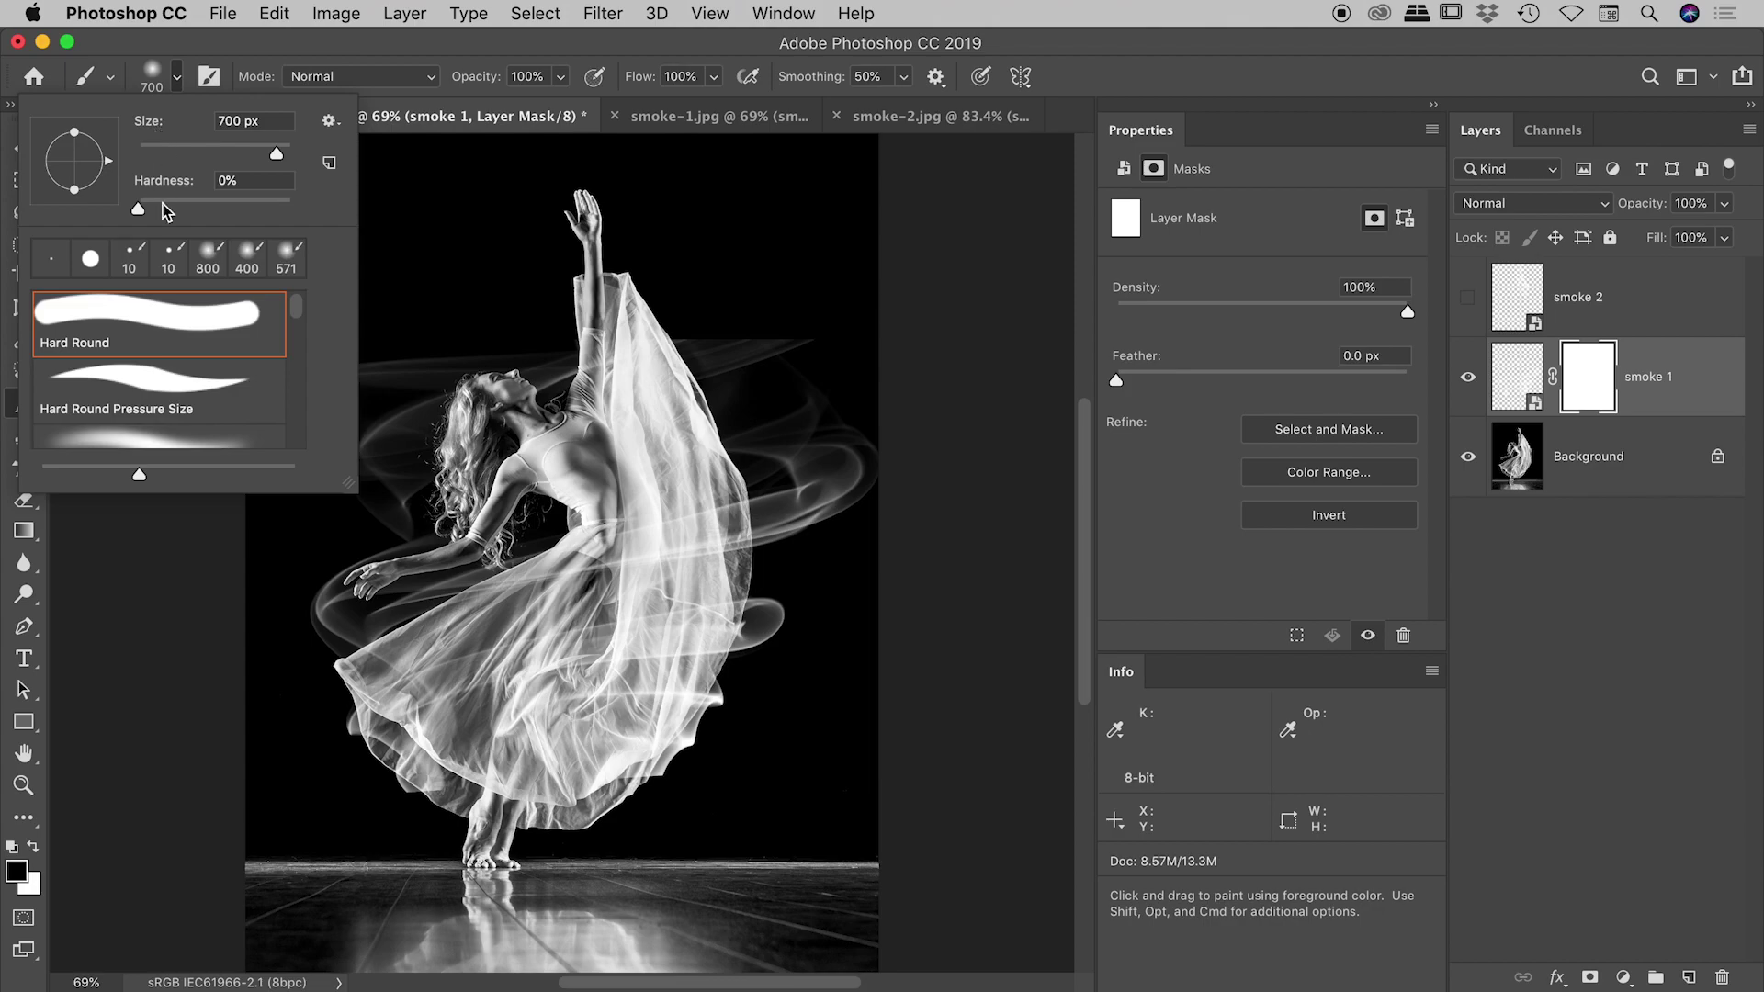
pyautogui.click(231, 57)
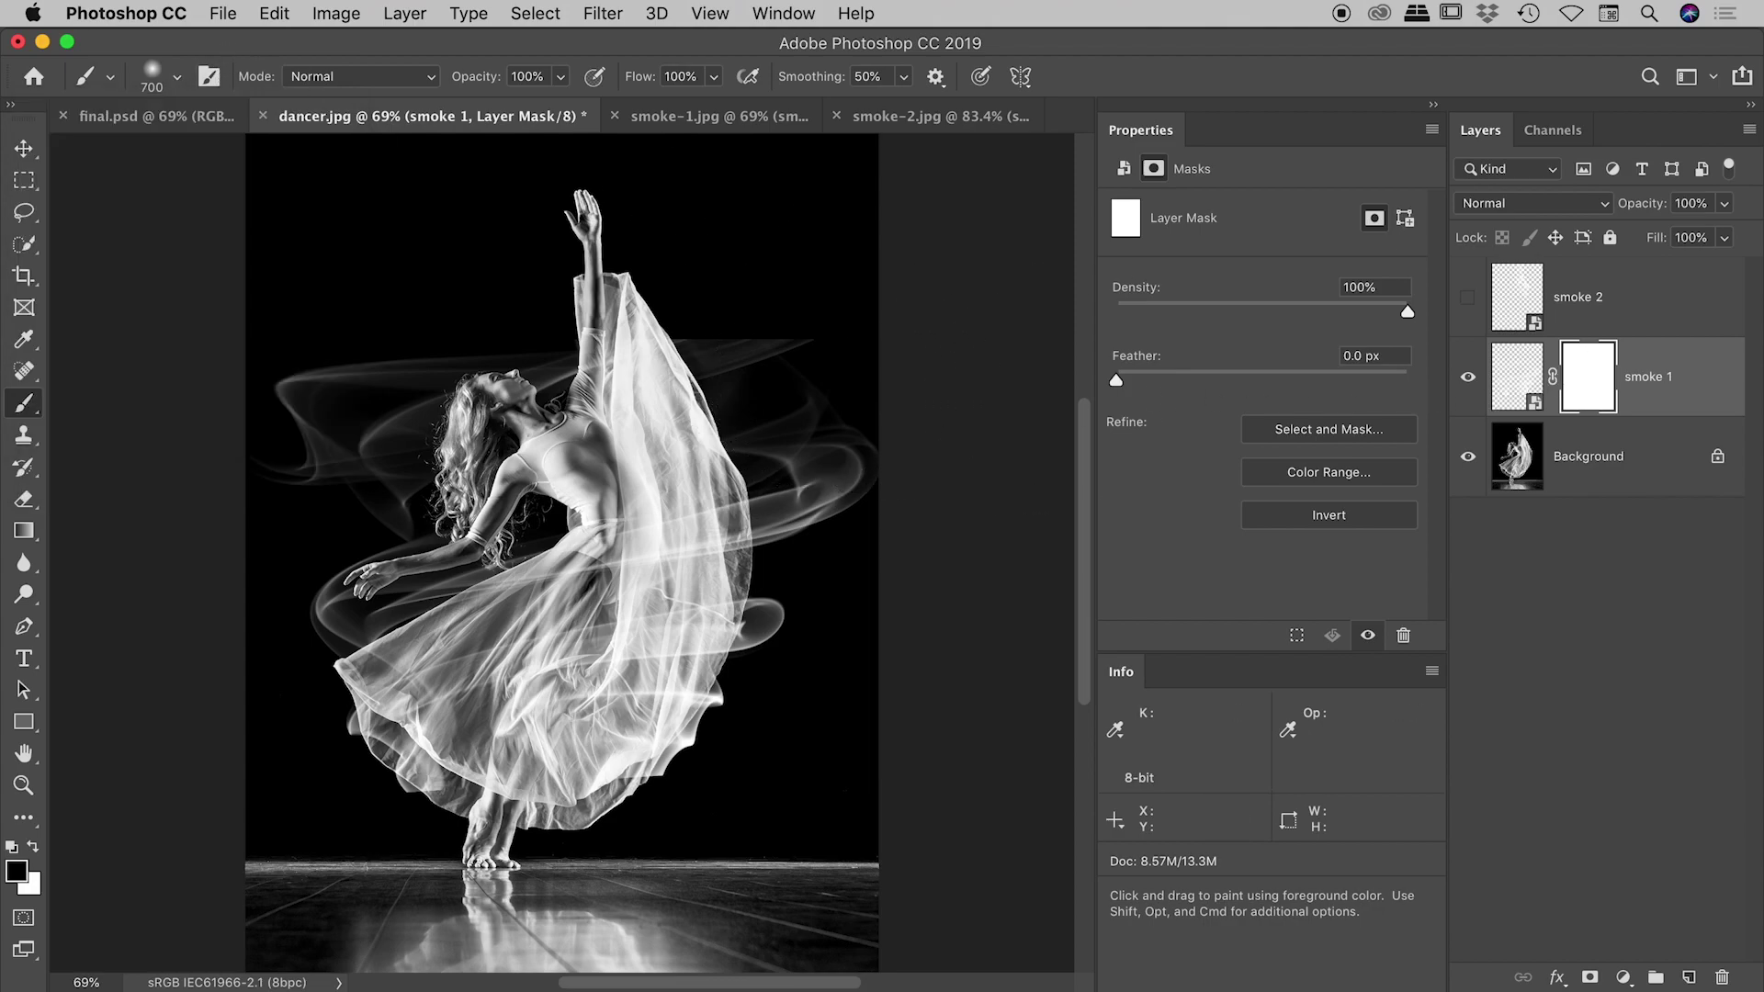
pyautogui.moveTo(772, 358)
pyautogui.mouseDown()
pyautogui.moveTo(728, 236)
pyautogui.moveTo(595, 313)
pyautogui.mouseUp()
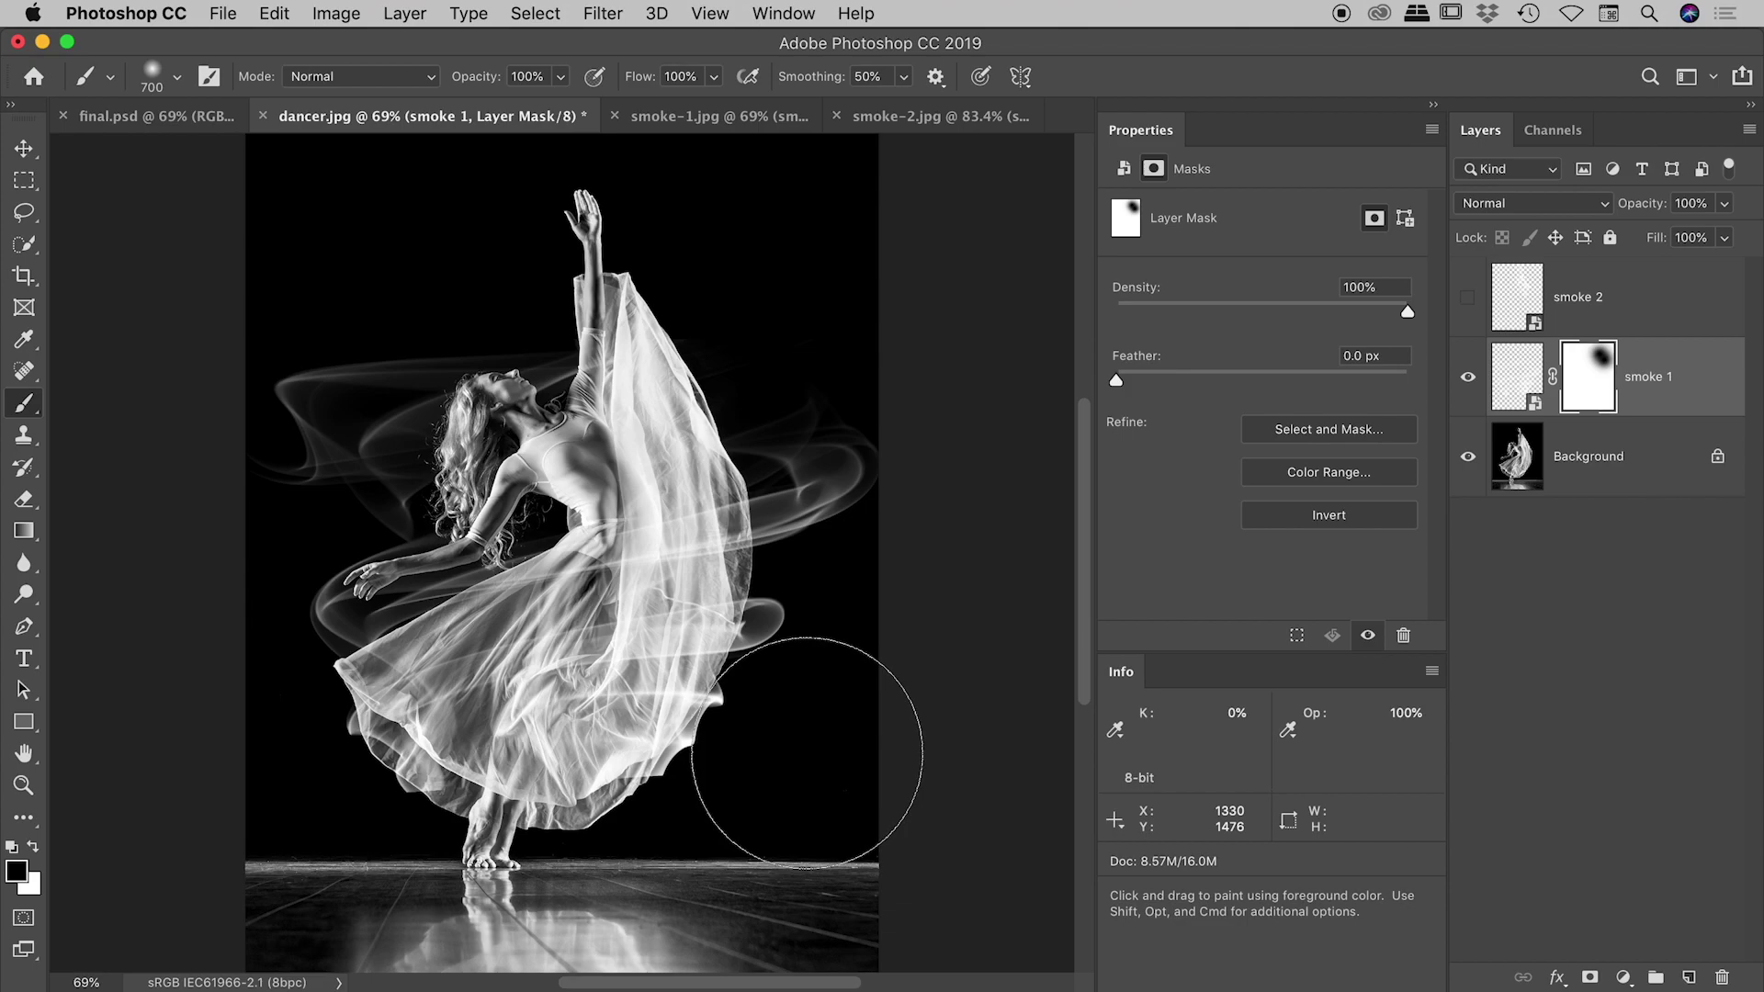
# Set the brush opacity to 46% and size to 250 px, and fade smoke 1 around both lower edges of the skirt.
pyautogui.moveTo(478, 81); pyautogui.dragTo(425, 85)
pyautogui.press('Return')
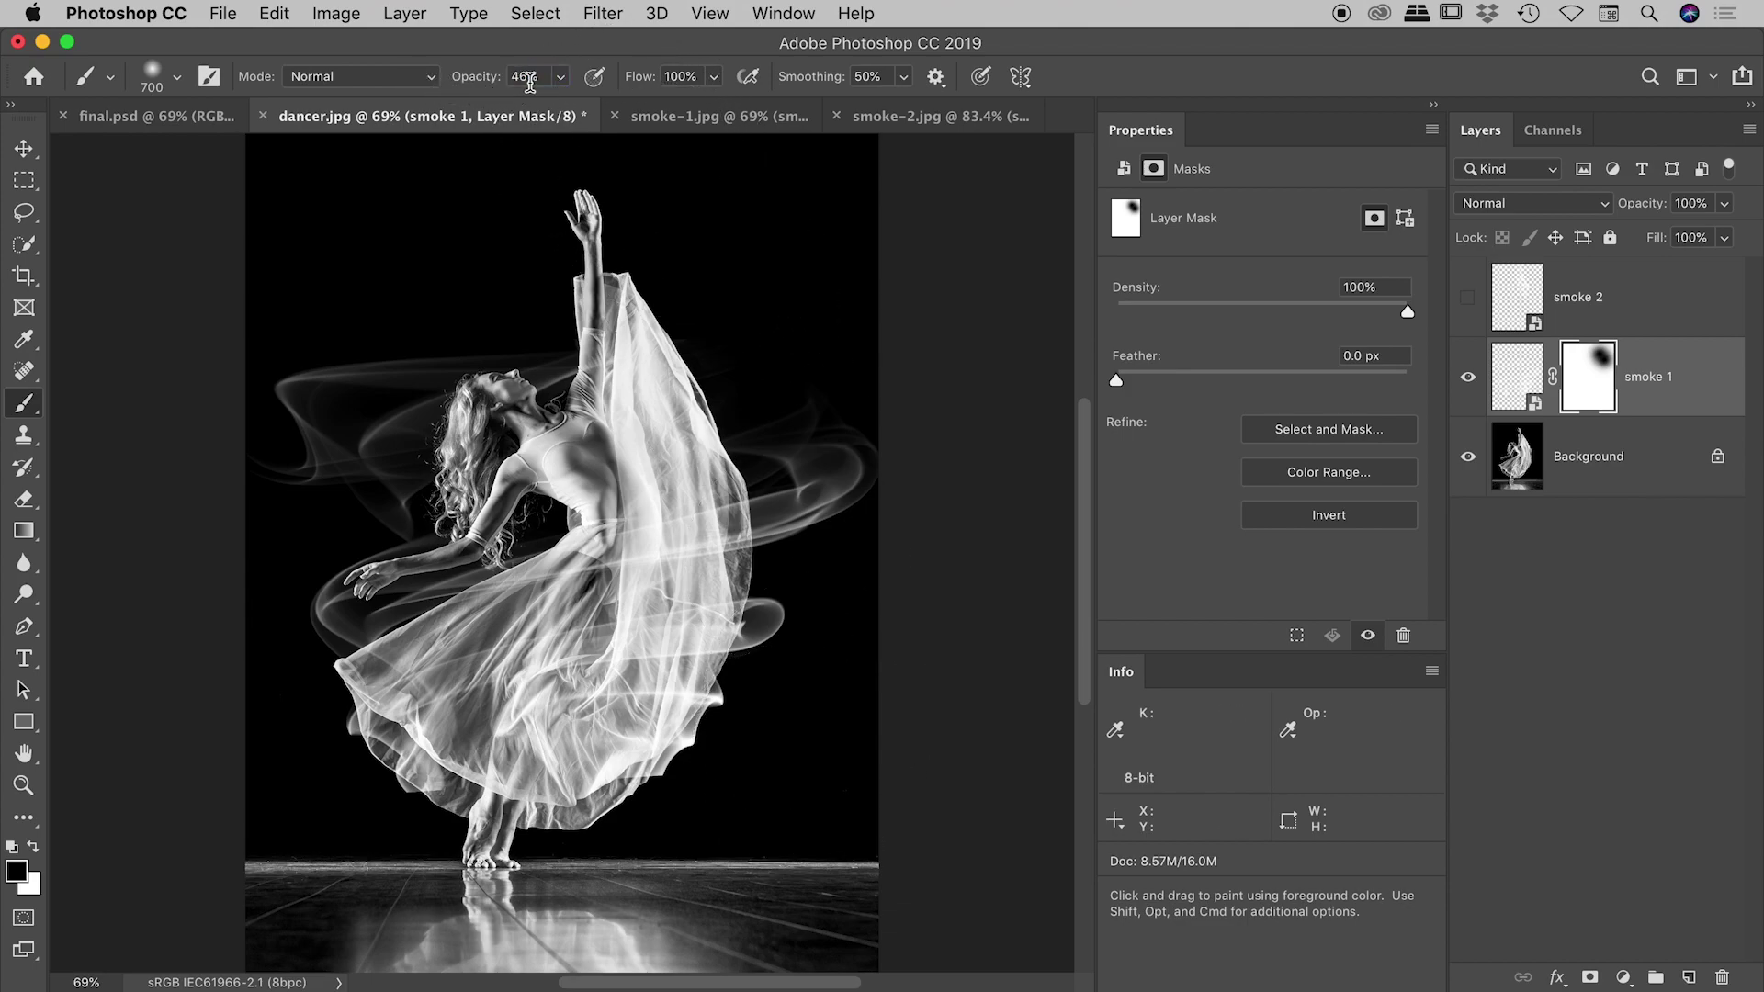
pyautogui.press('[')
pyautogui.press('[')
pyautogui.press('[')
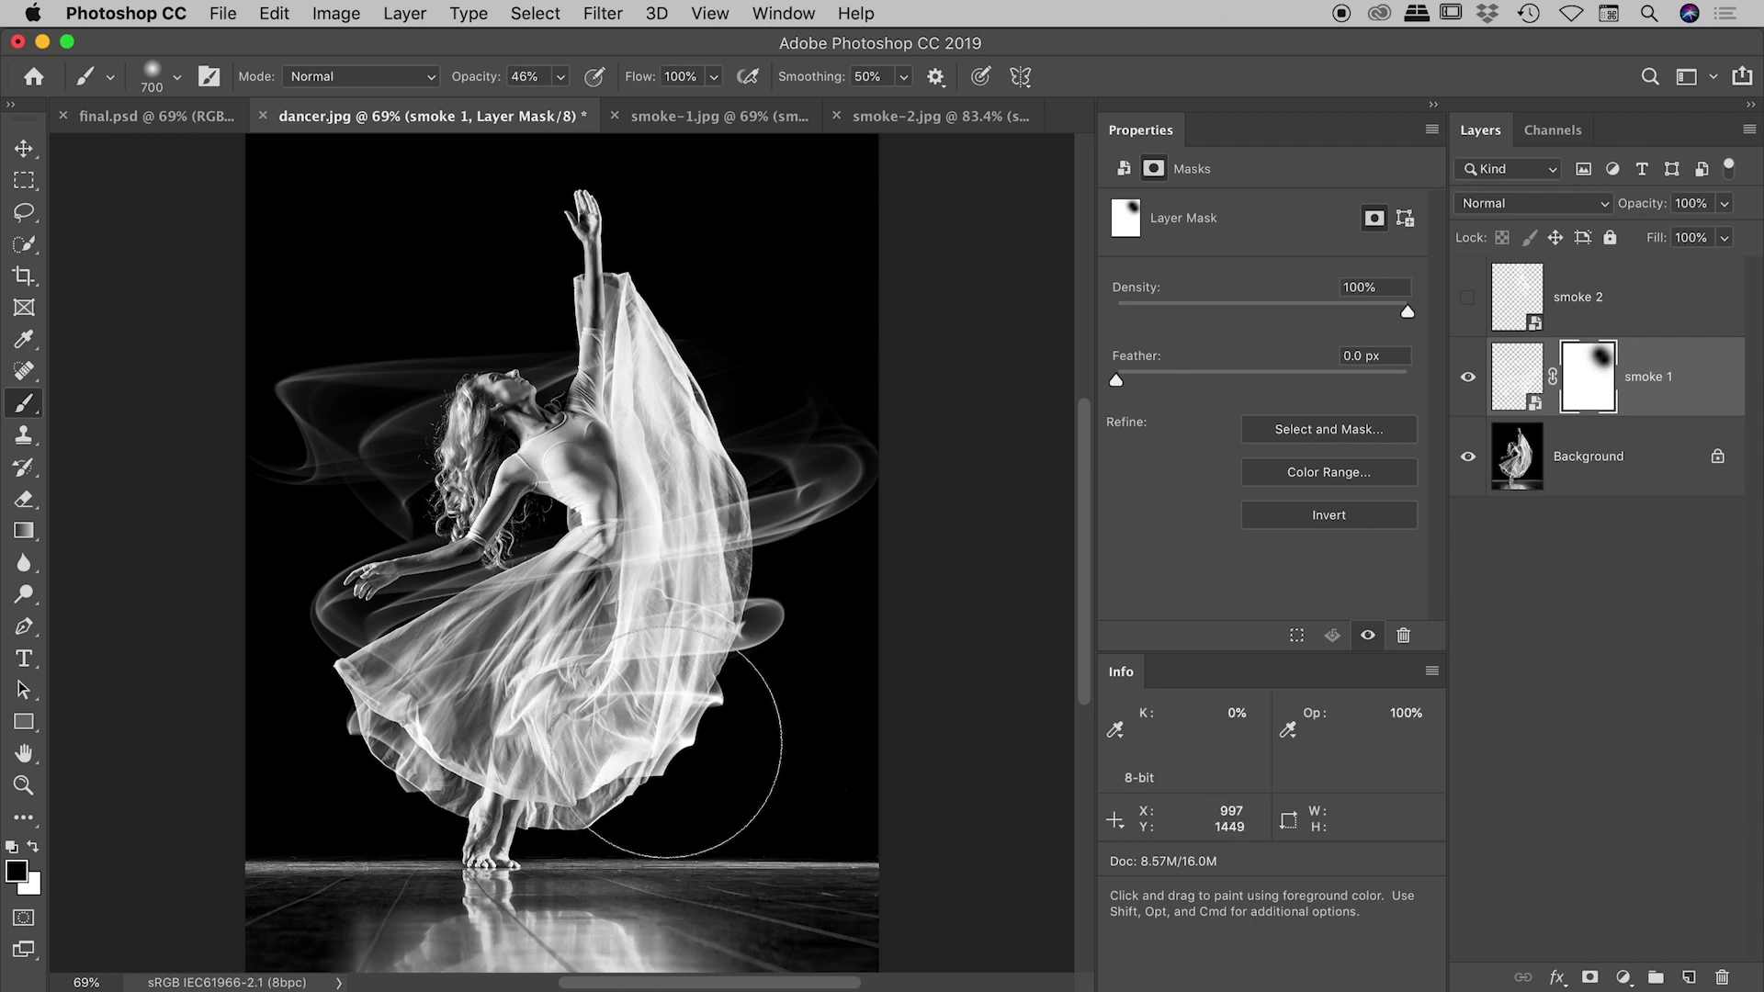
pyautogui.press('[')
pyautogui.press('[')
pyautogui.moveTo(670, 788)
pyautogui.mouseDown()
pyautogui.moveTo(544, 848)
pyautogui.moveTo(414, 808)
pyautogui.moveTo(408, 766)
pyautogui.moveTo(394, 775)
pyautogui.mouseUp()
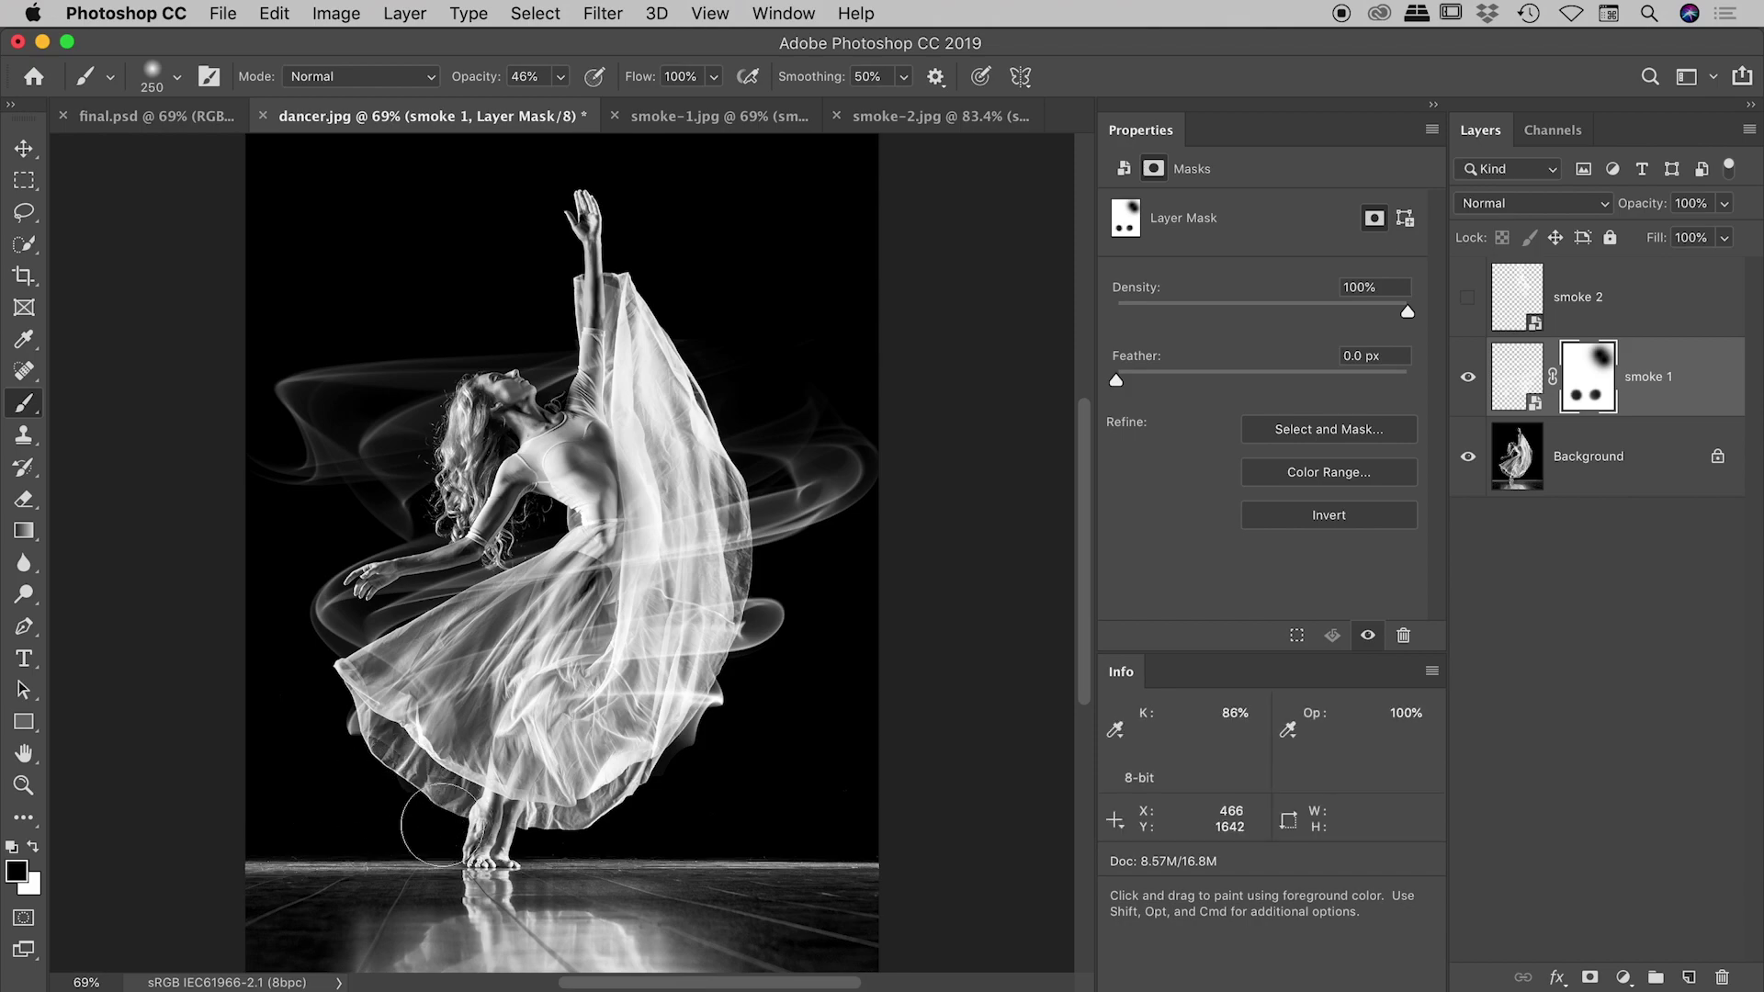
# Hide smoke 1, show smoke 2, and add a white layer mask to smoke 2.
pyautogui.click(1470, 383)
pyautogui.click(1467, 297)
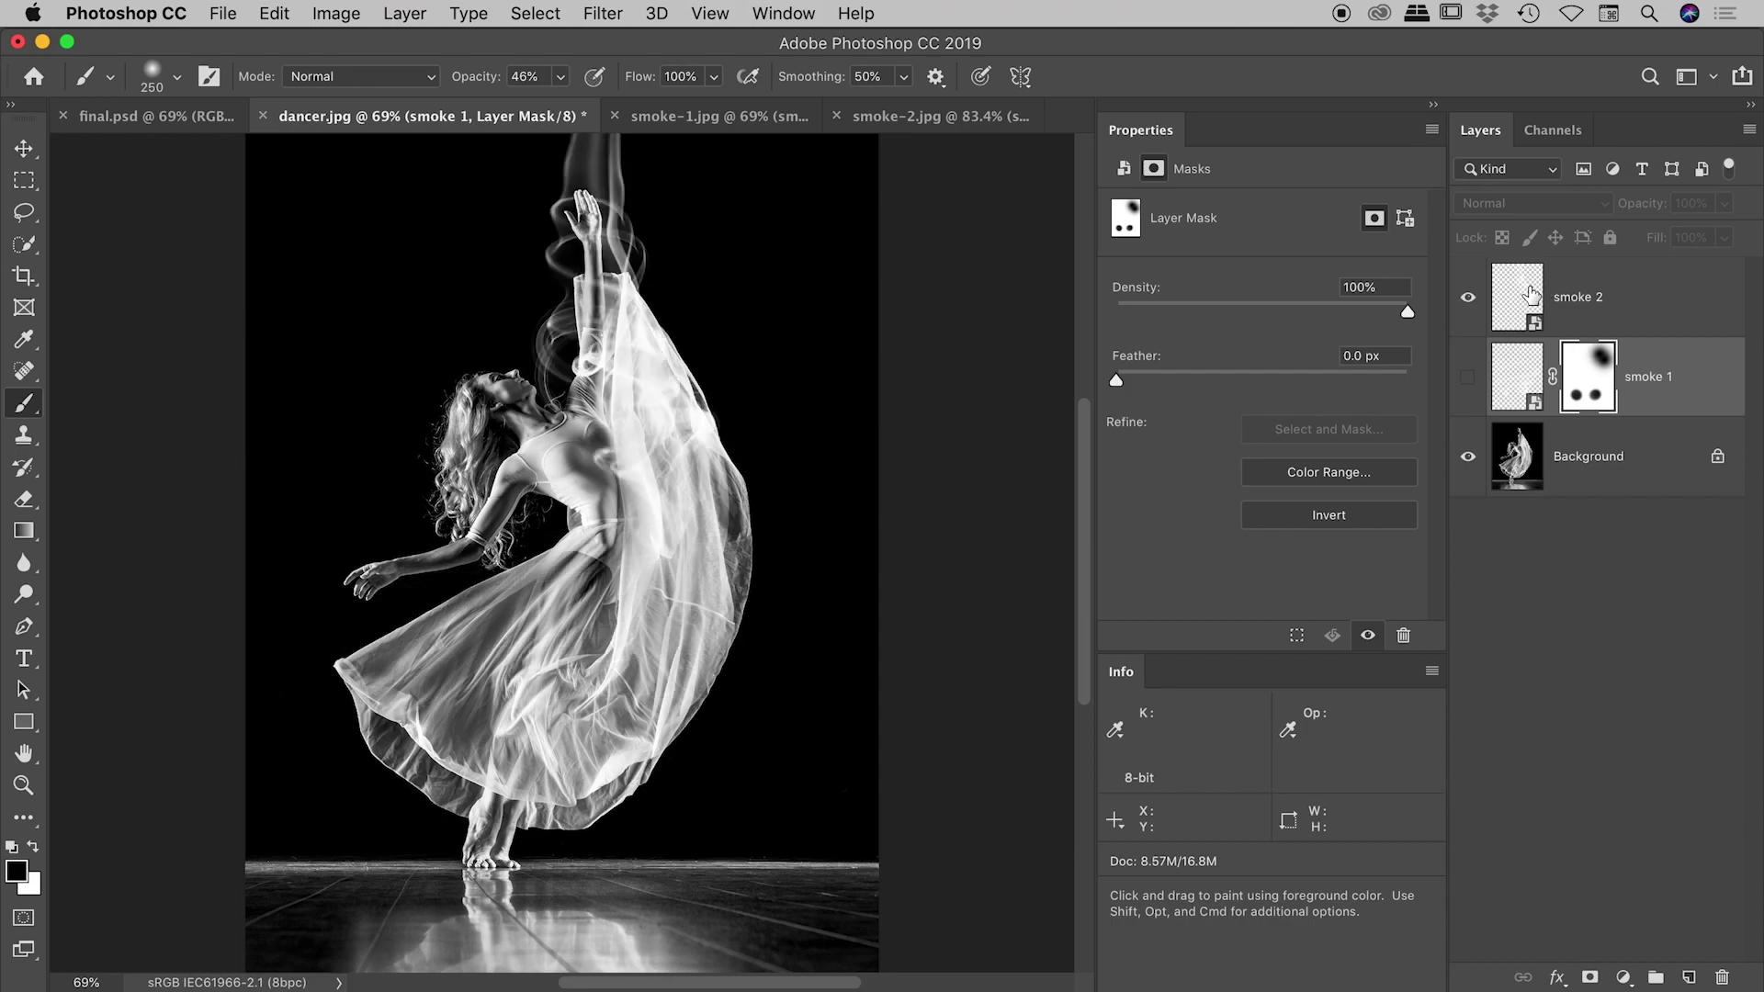
pyautogui.click(1533, 292)
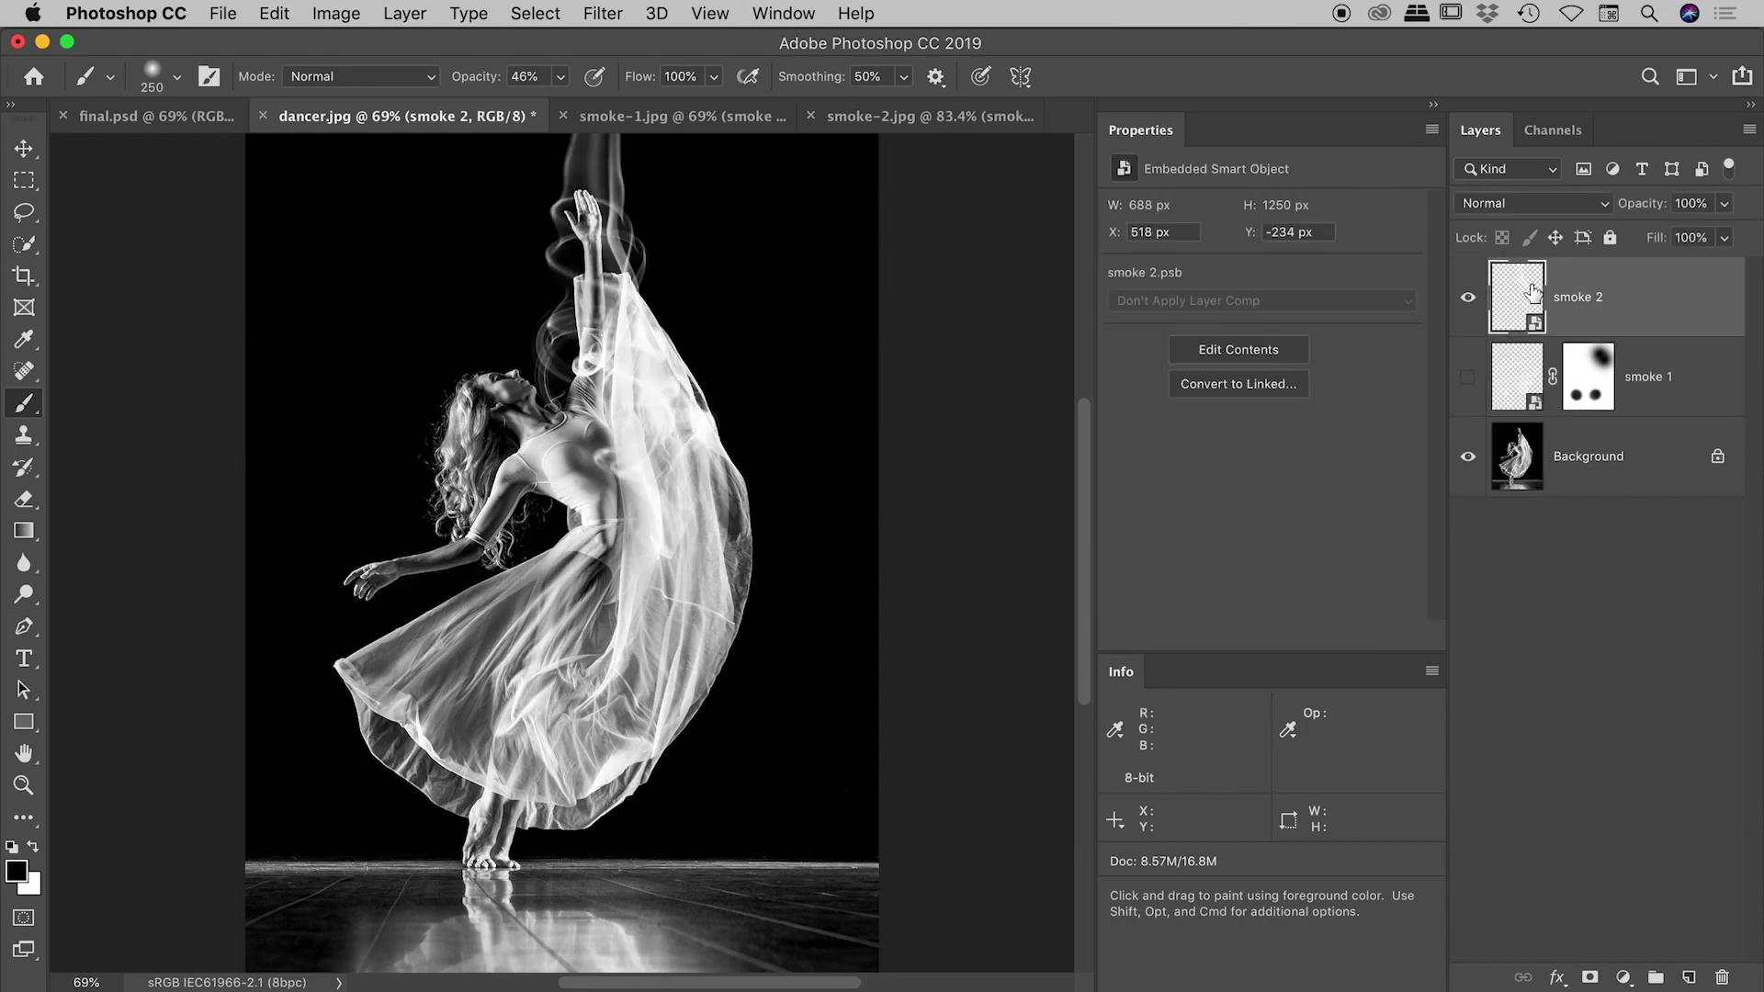
pyautogui.click(1589, 977)
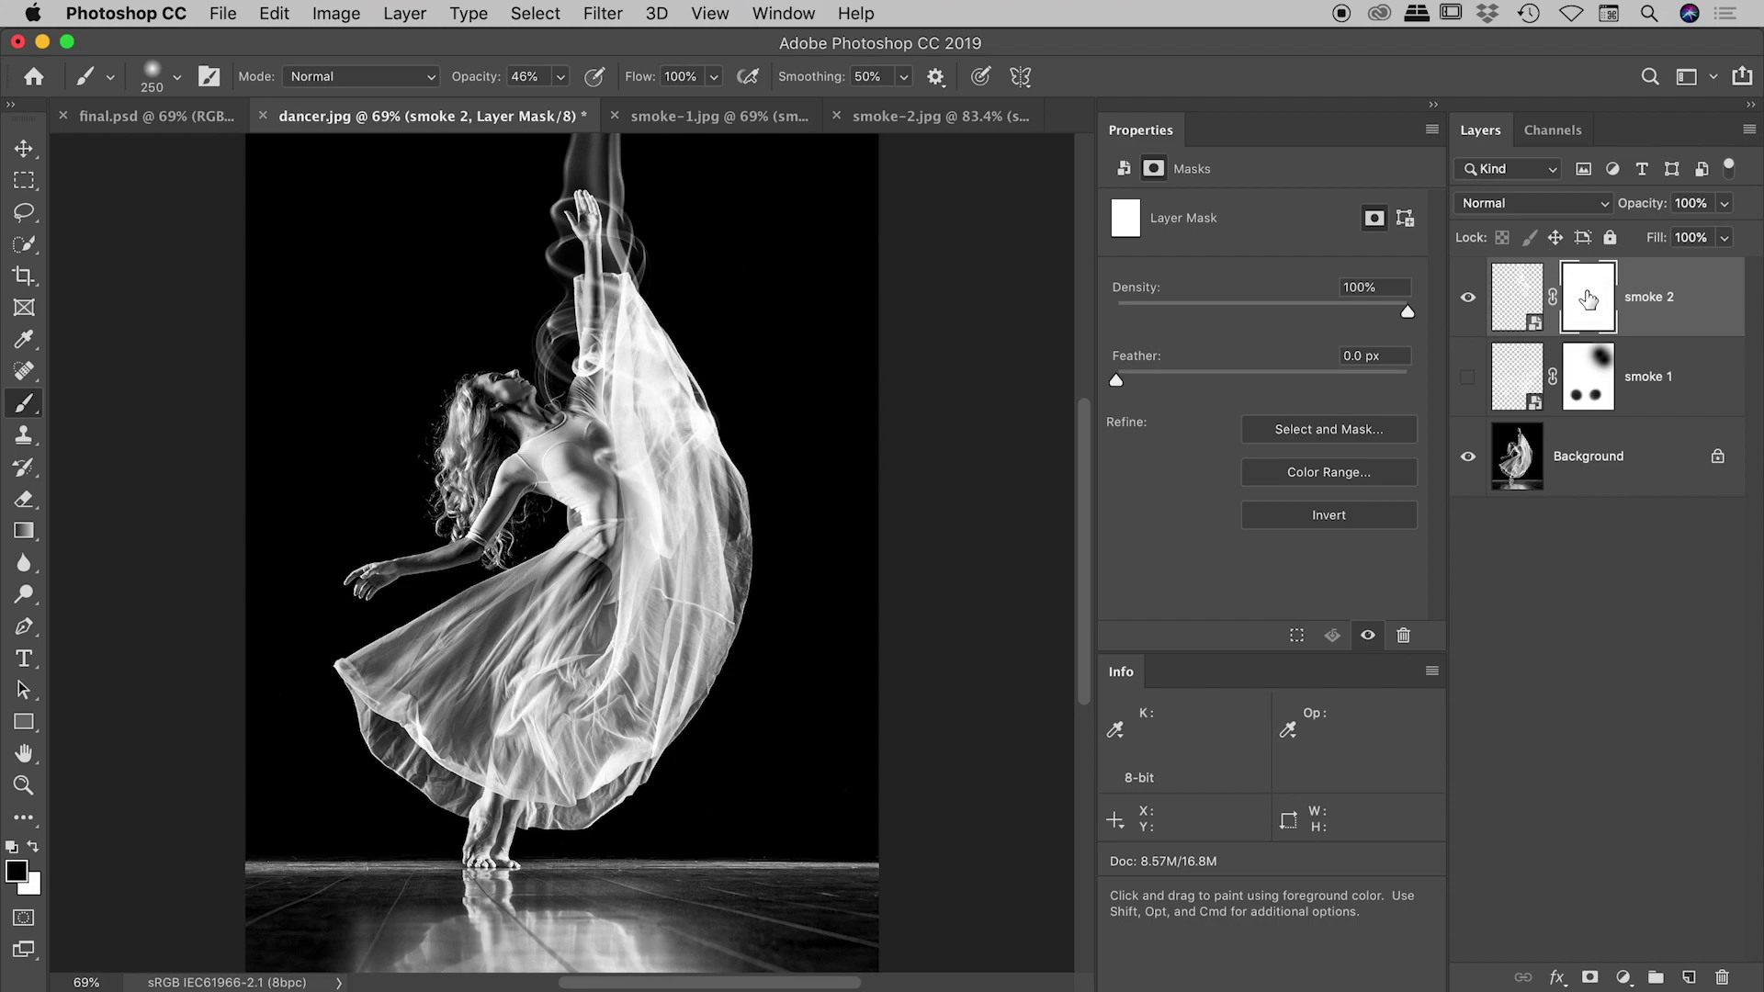
# Fade smoke 2 with black on its mask above the raised hand and beside the upper arm, and partly restore it with white.
pyautogui.moveTo(618, 131)
pyautogui.mouseDown()
pyautogui.moveTo(572, 149)
pyautogui.moveTo(662, 179)
pyautogui.mouseUp()
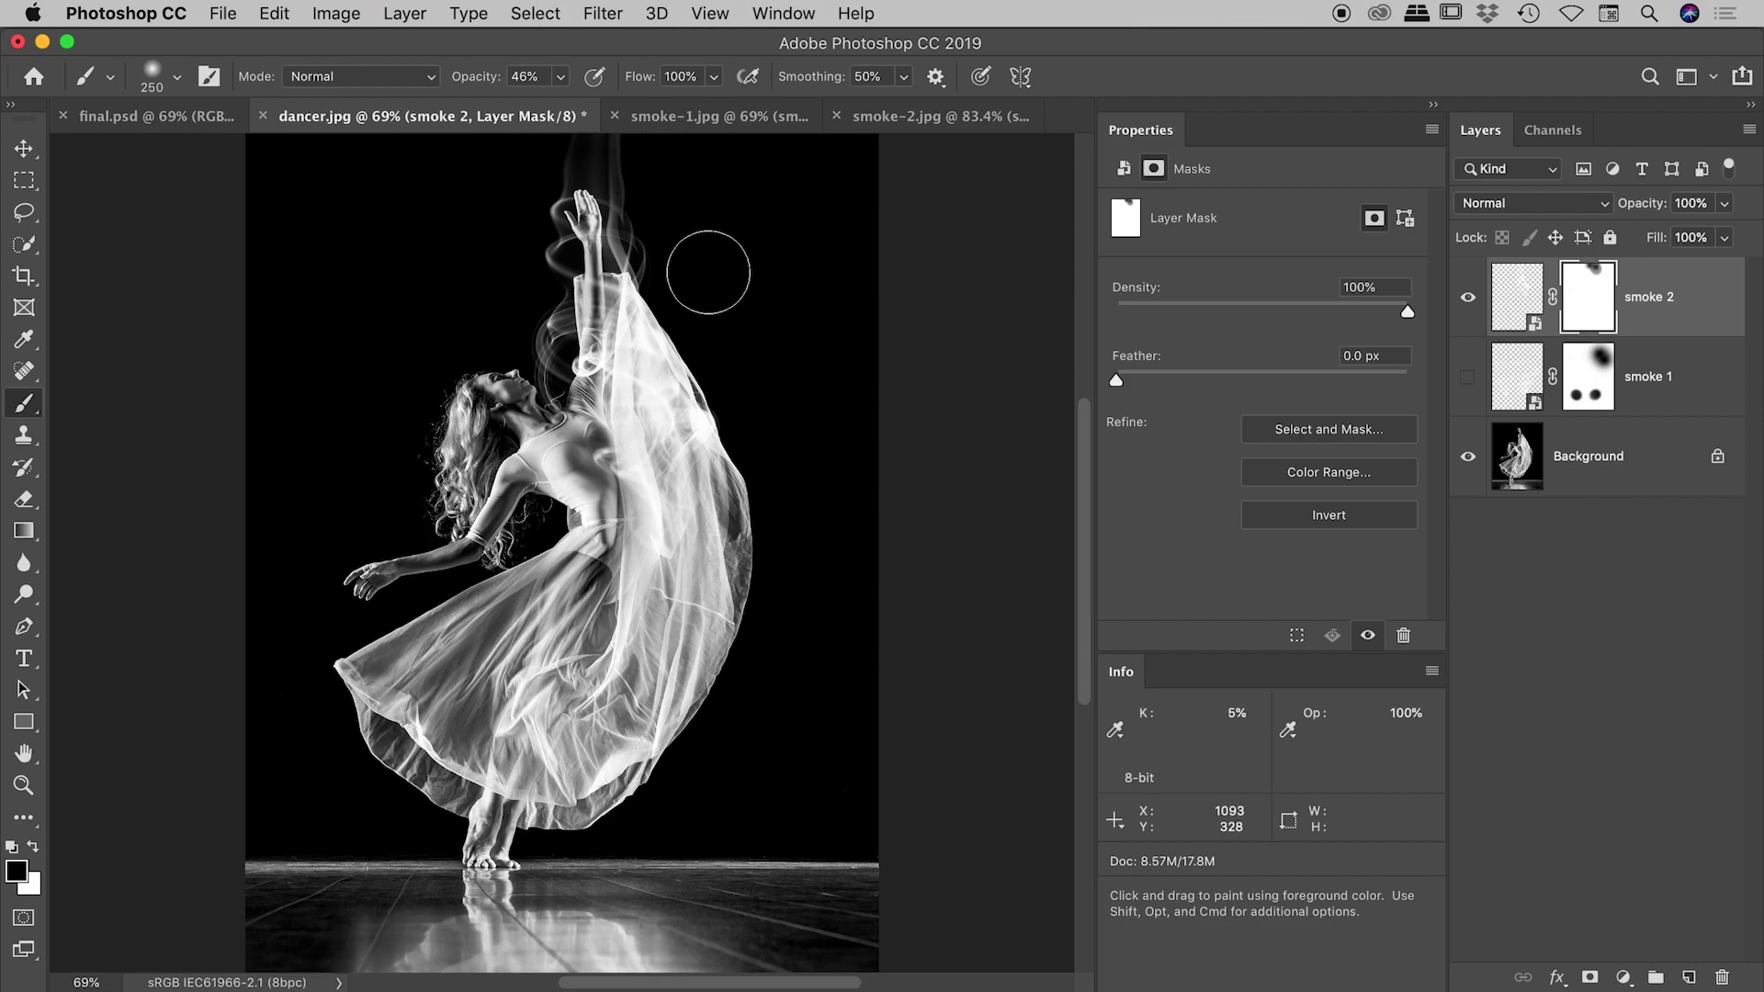
pyautogui.moveTo(556, 340); pyautogui.dragTo(526, 419)
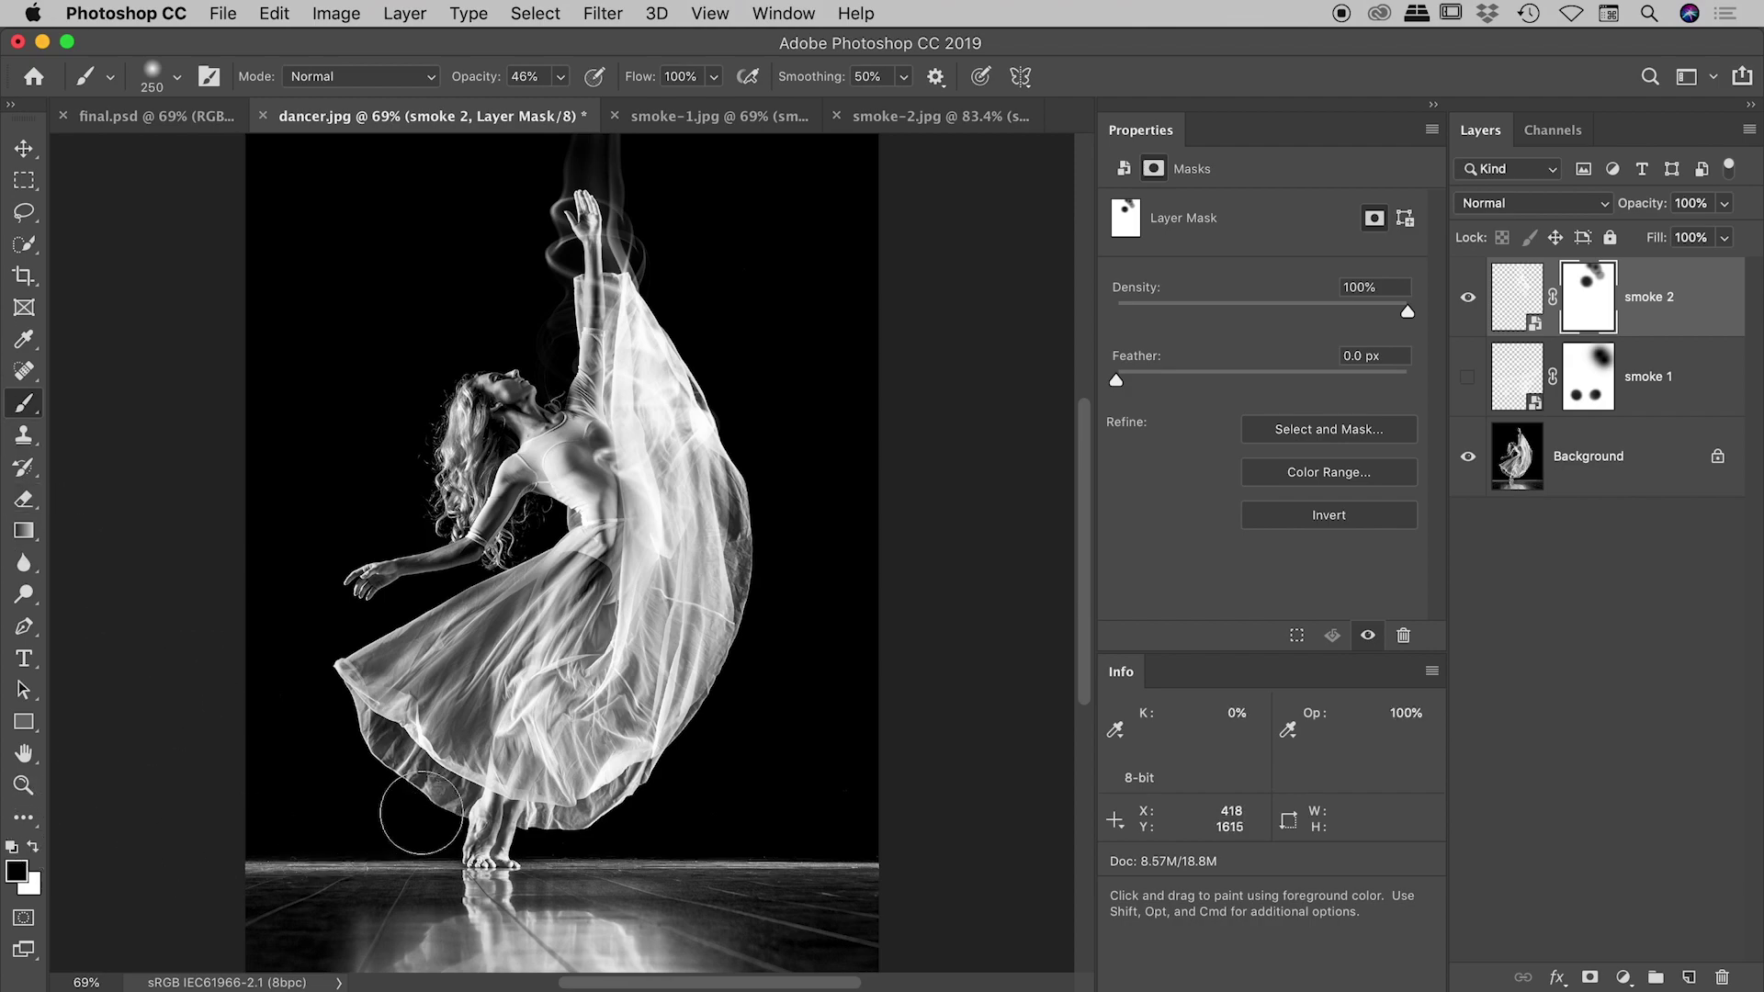
pyautogui.click(33, 850)
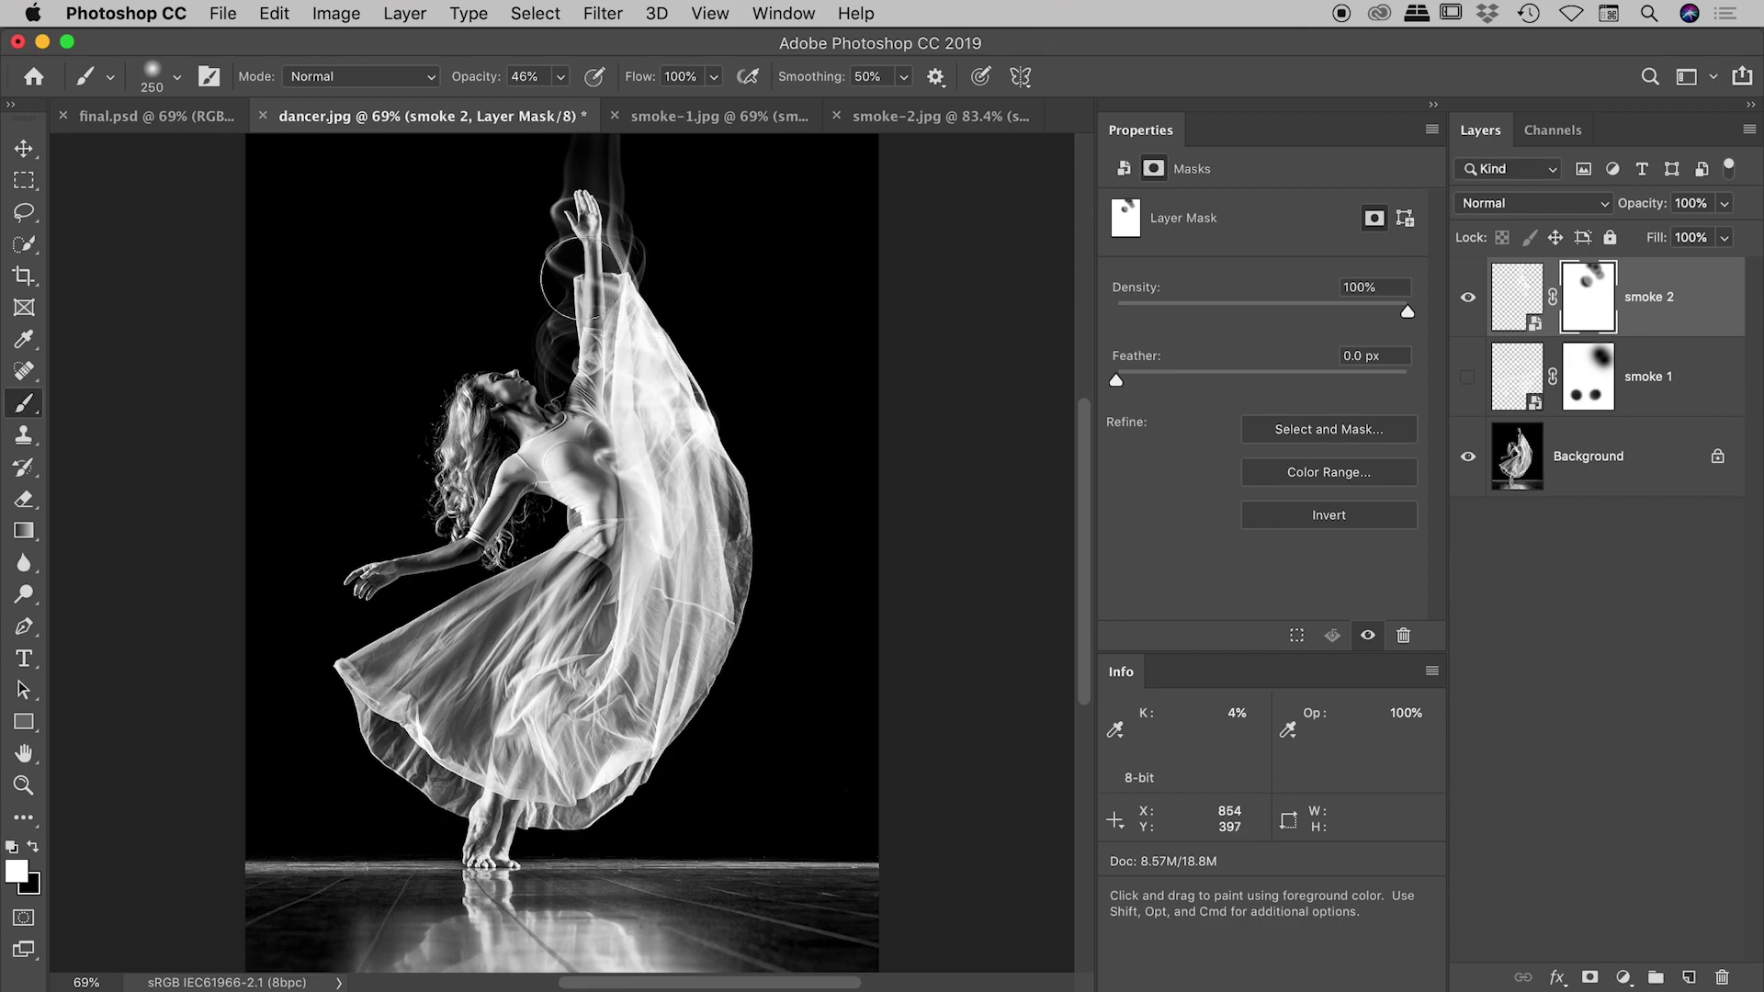
# Compare the smoke masking with final.psd, and in dancer.jpg show smoke 1 alongside smoke 2 and select smoke 1.
pyautogui.click(109, 116)
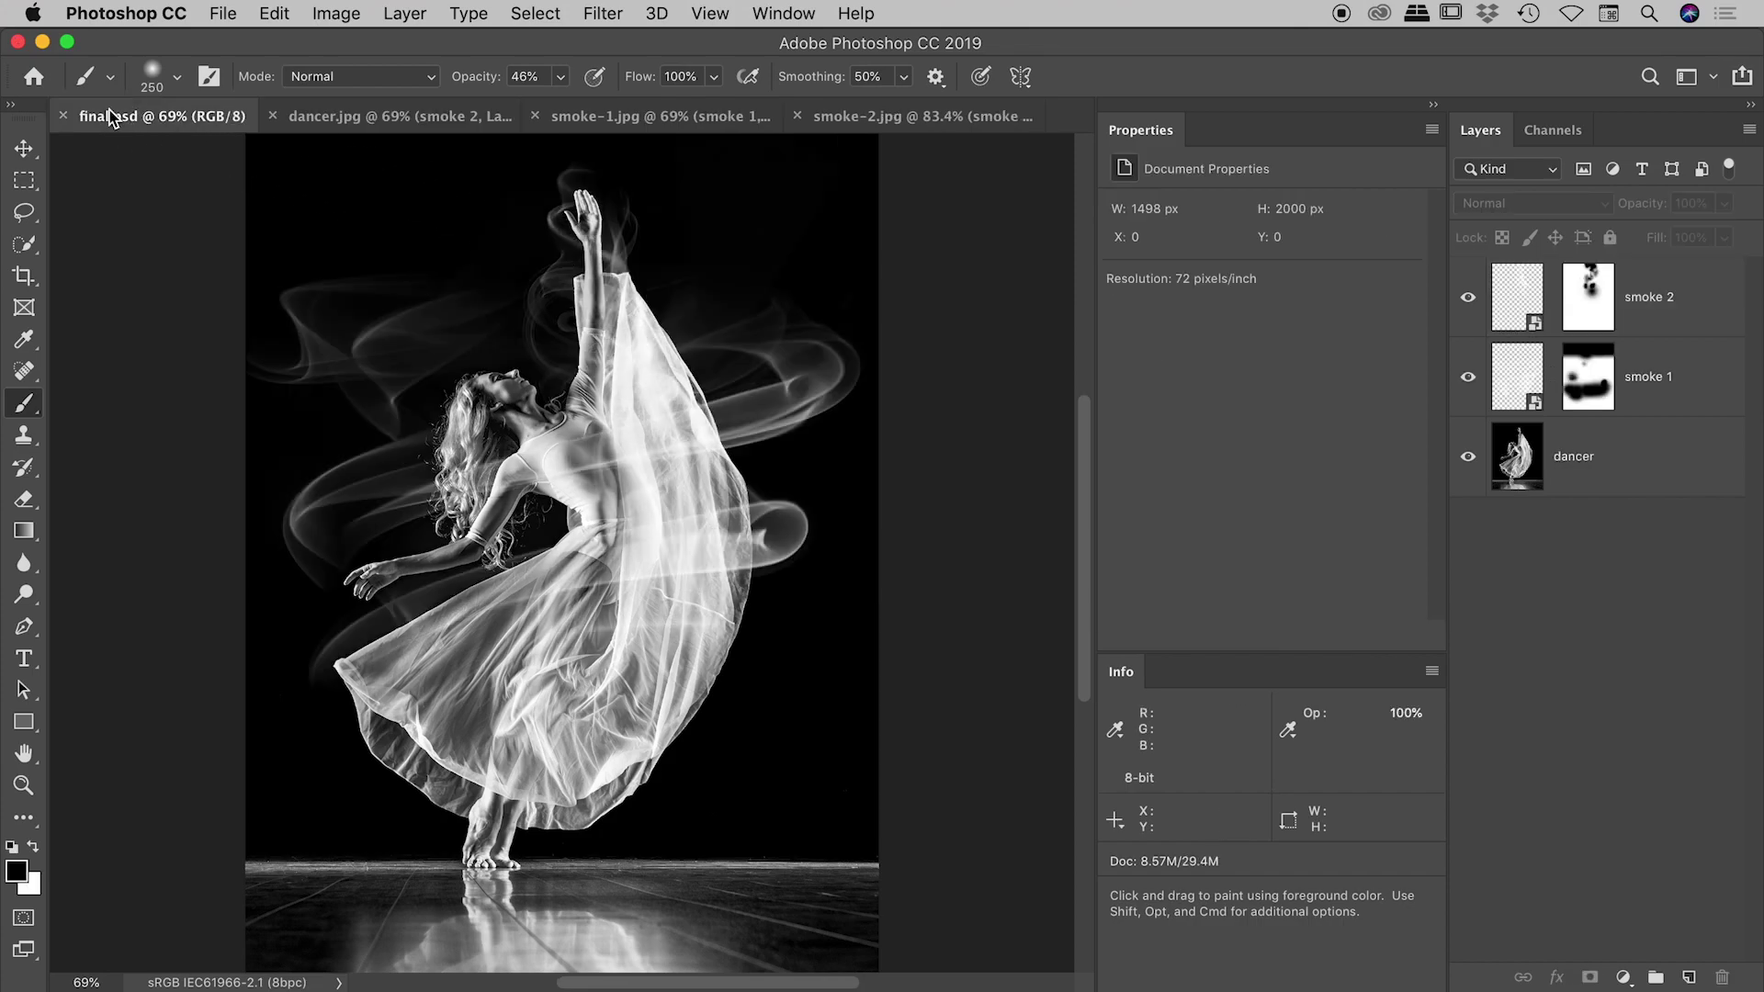
pyautogui.click(368, 116)
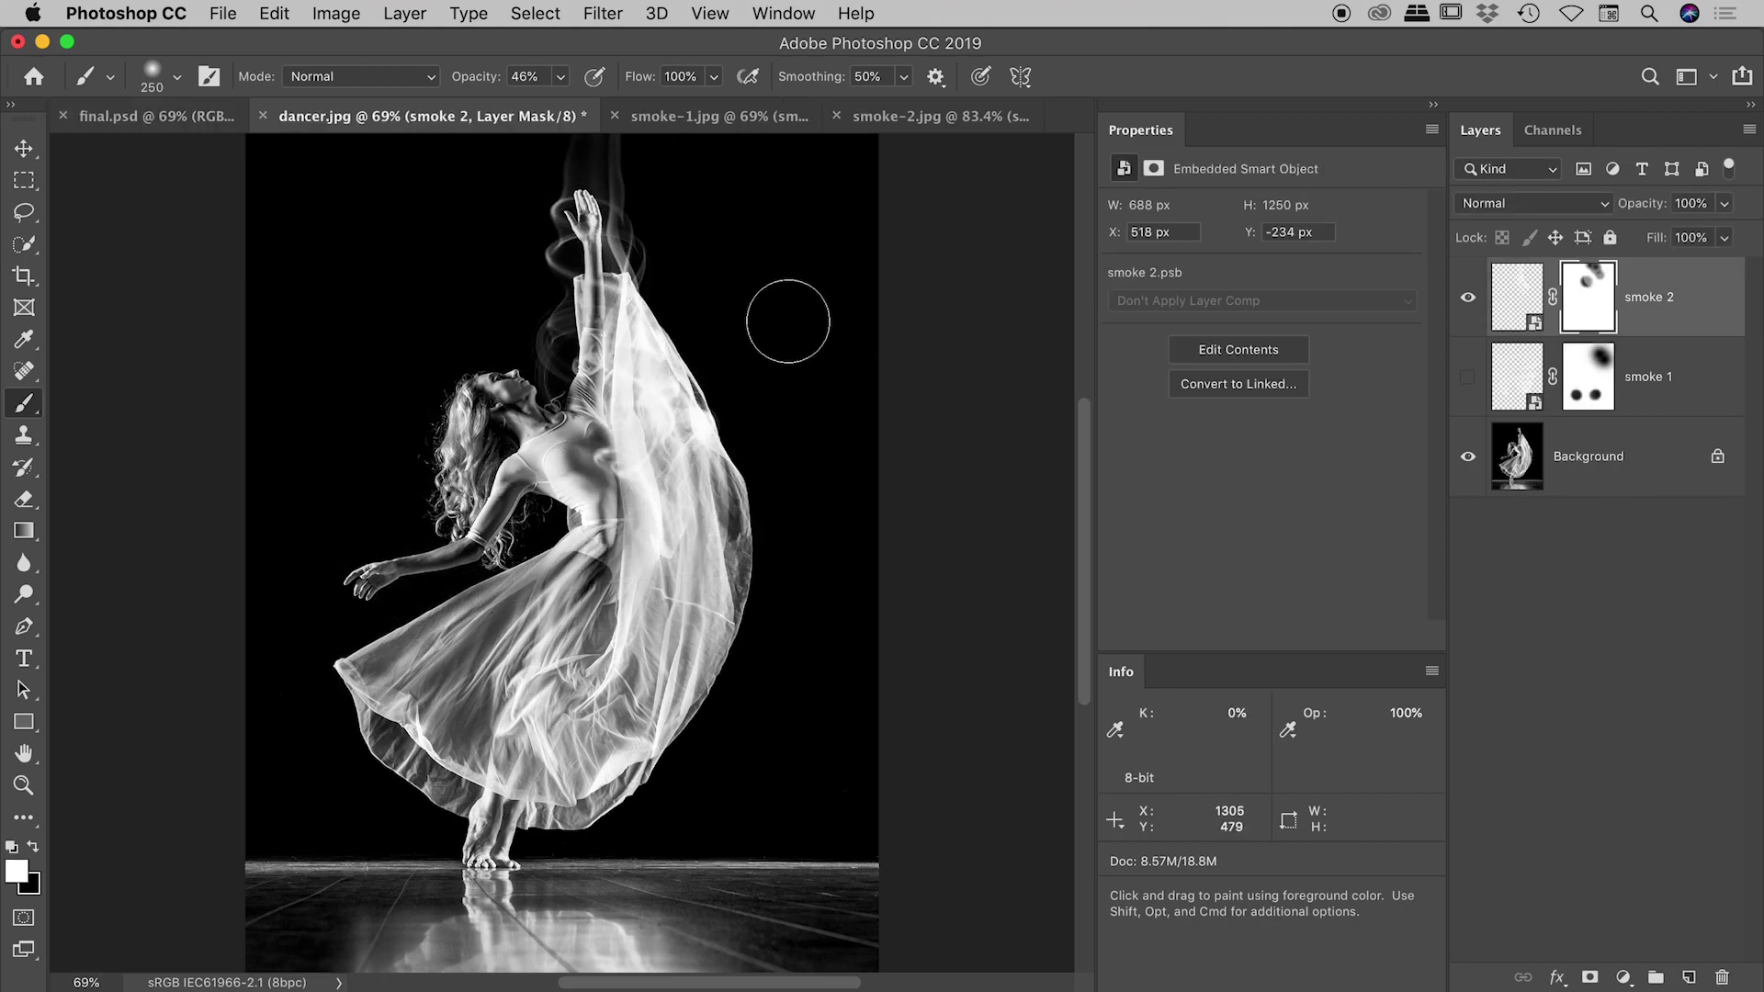
pyautogui.click(1468, 378)
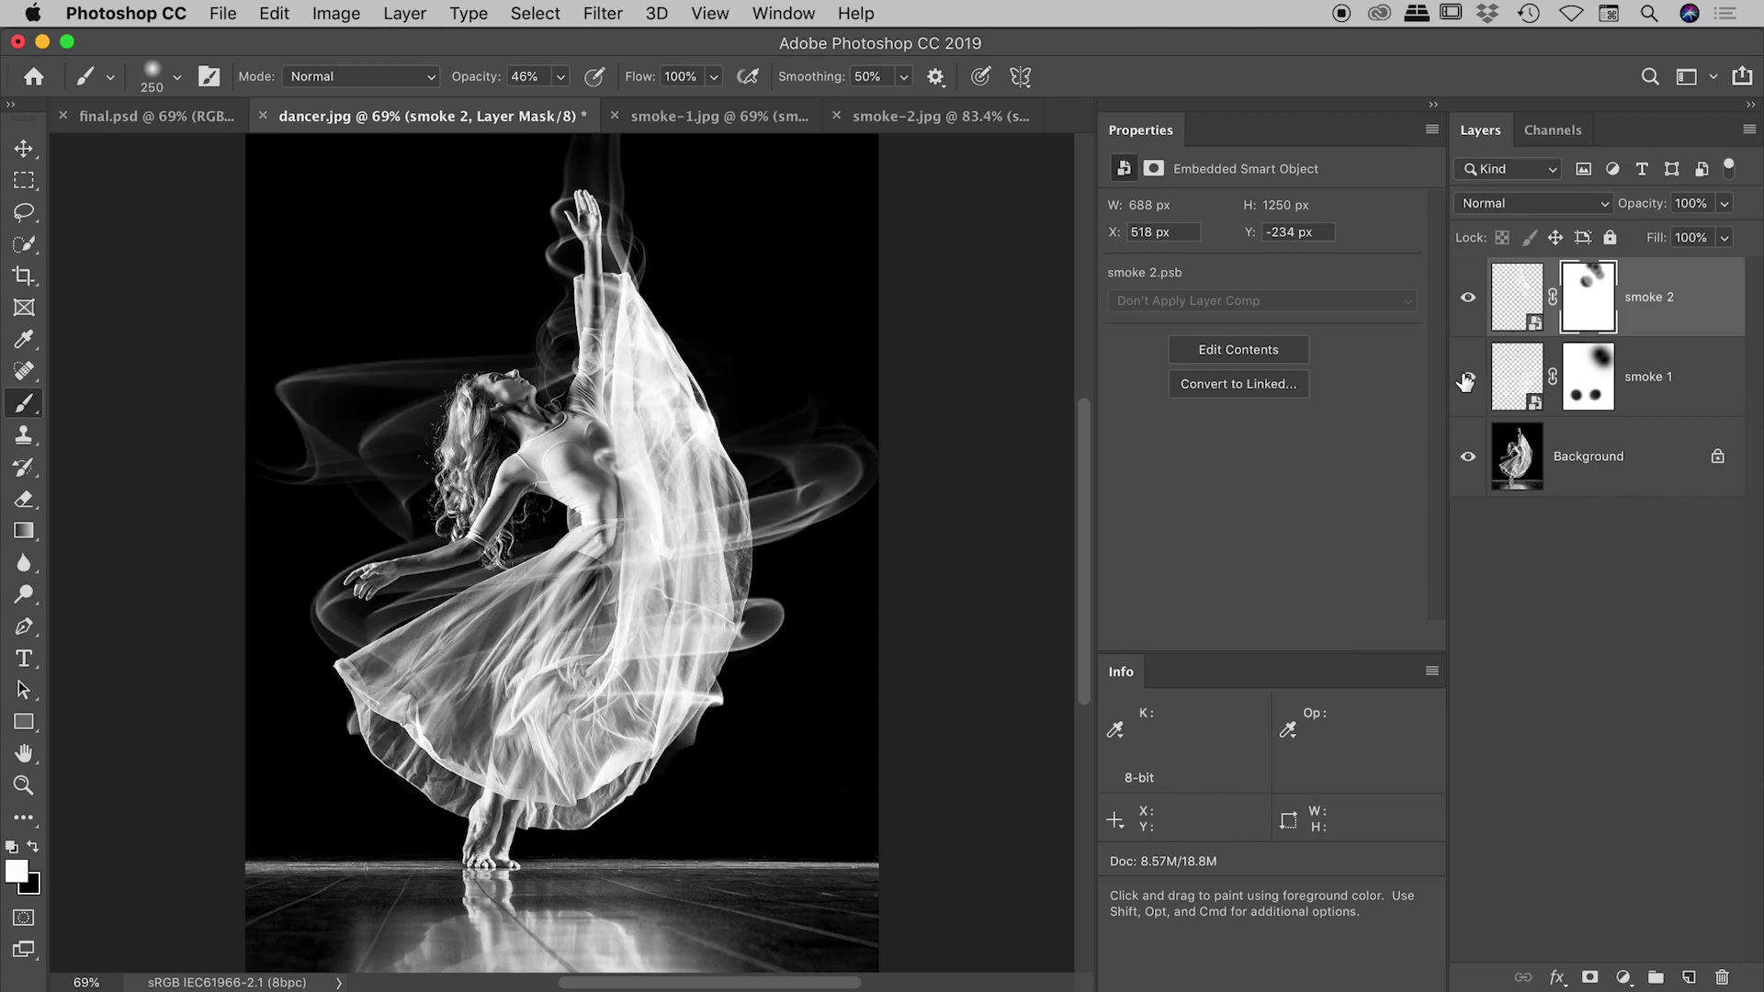
pyautogui.click(1682, 372)
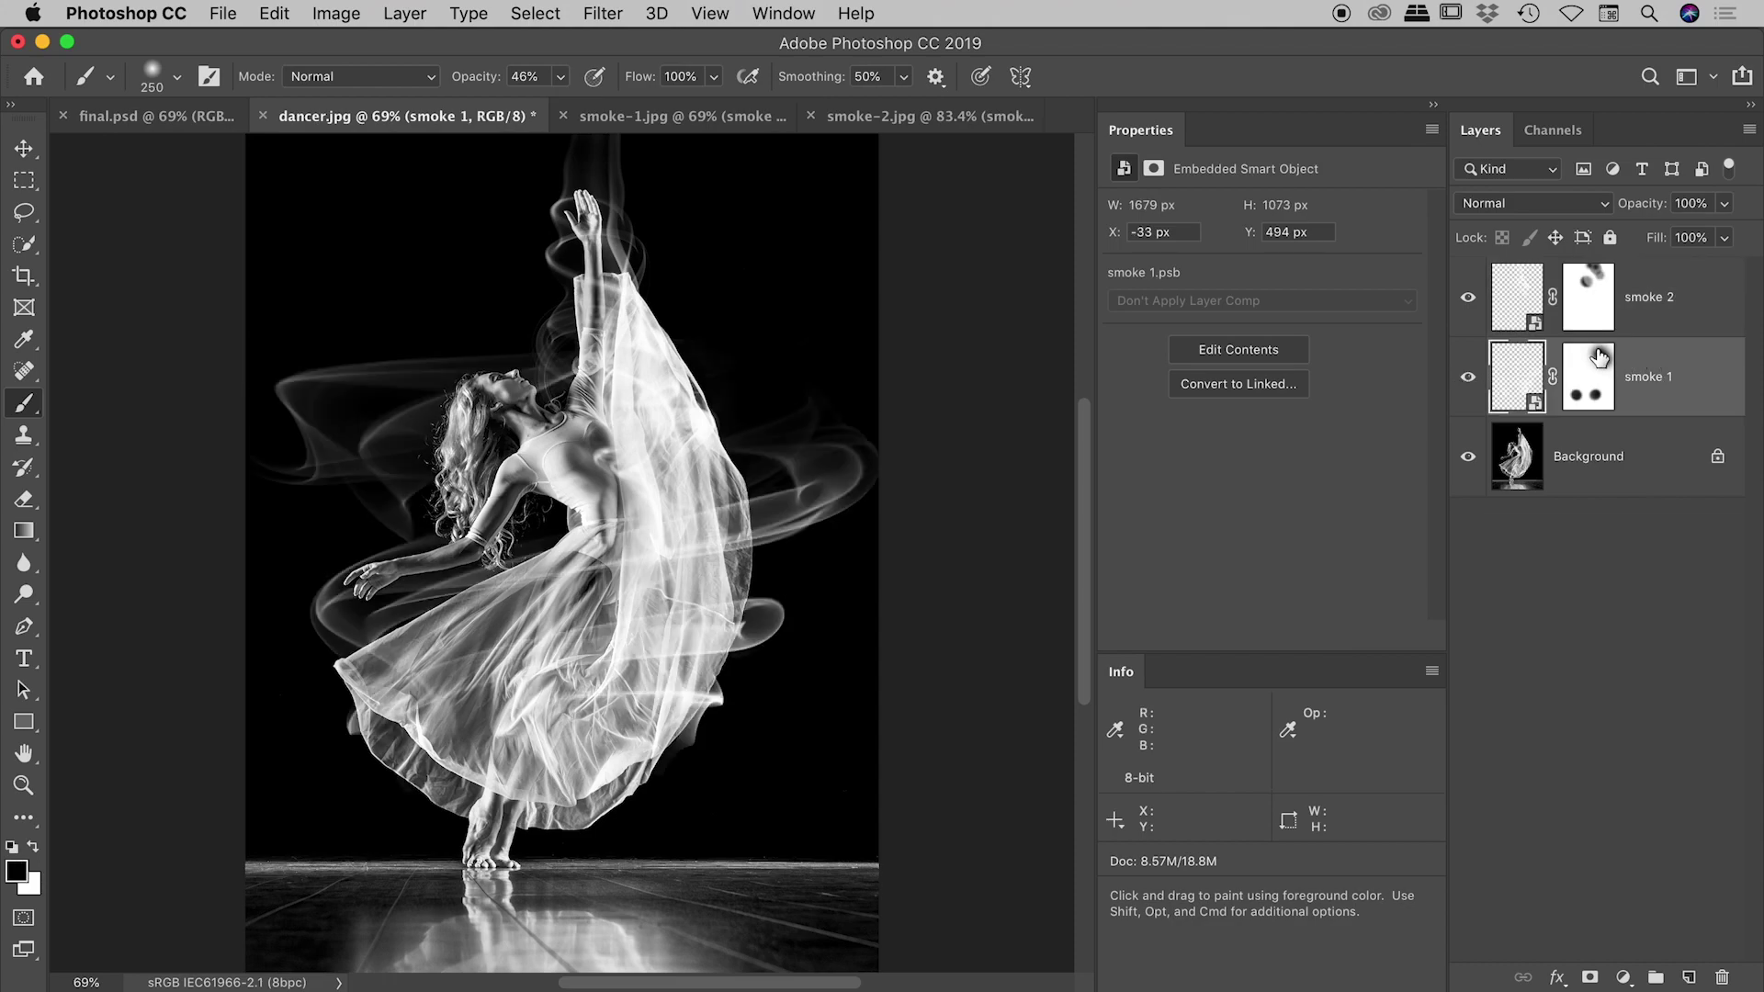
# Check the layer opacity of smoke 1 and smoke 2 in final.psd, and return to dancer.jpg.
pyautogui.click(147, 117)
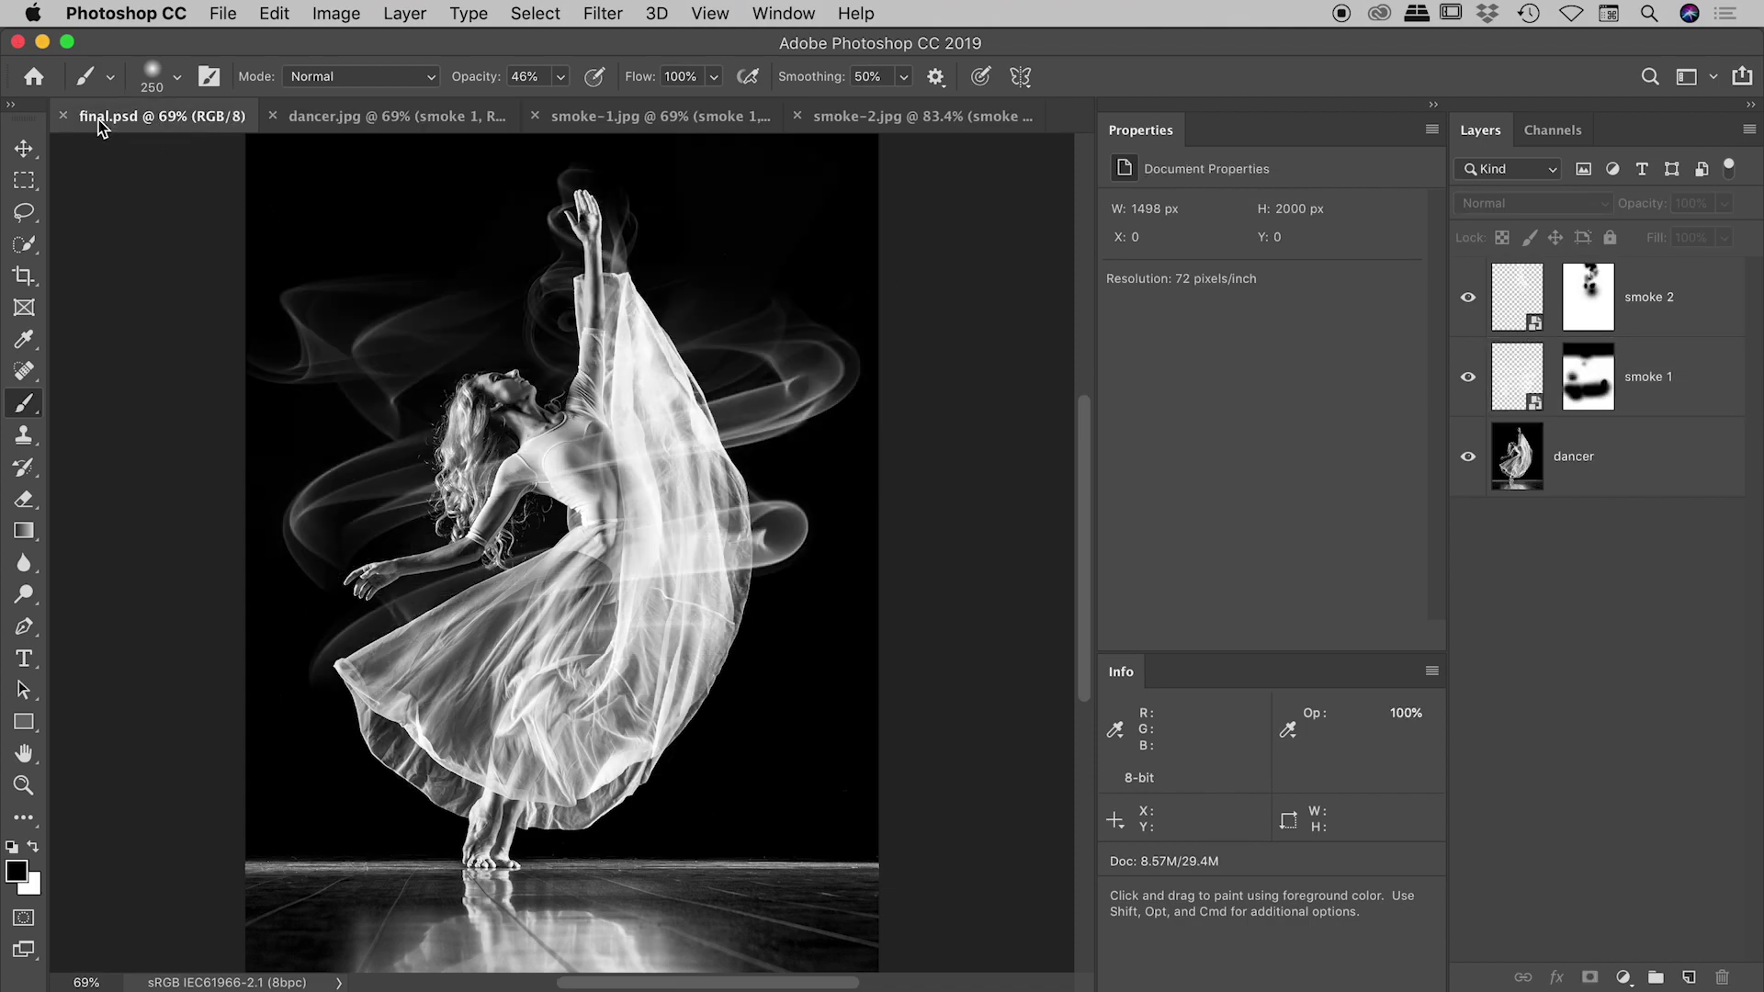
pyautogui.click(1682, 372)
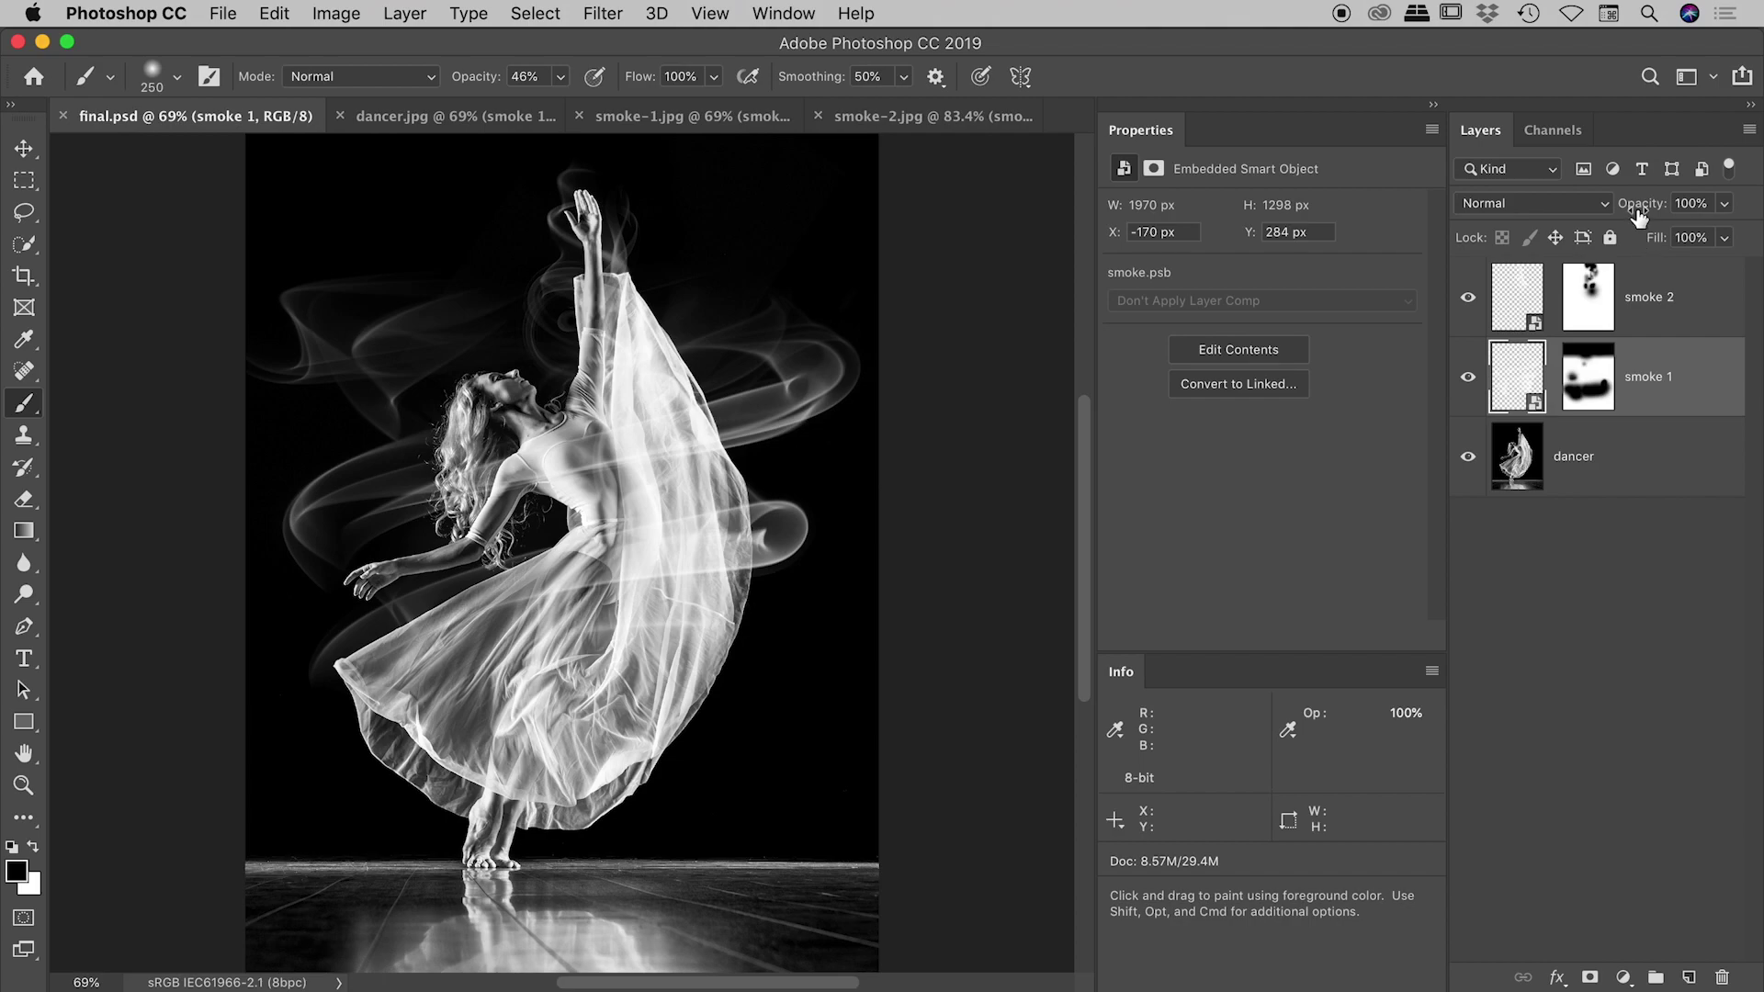
pyautogui.click(1696, 307)
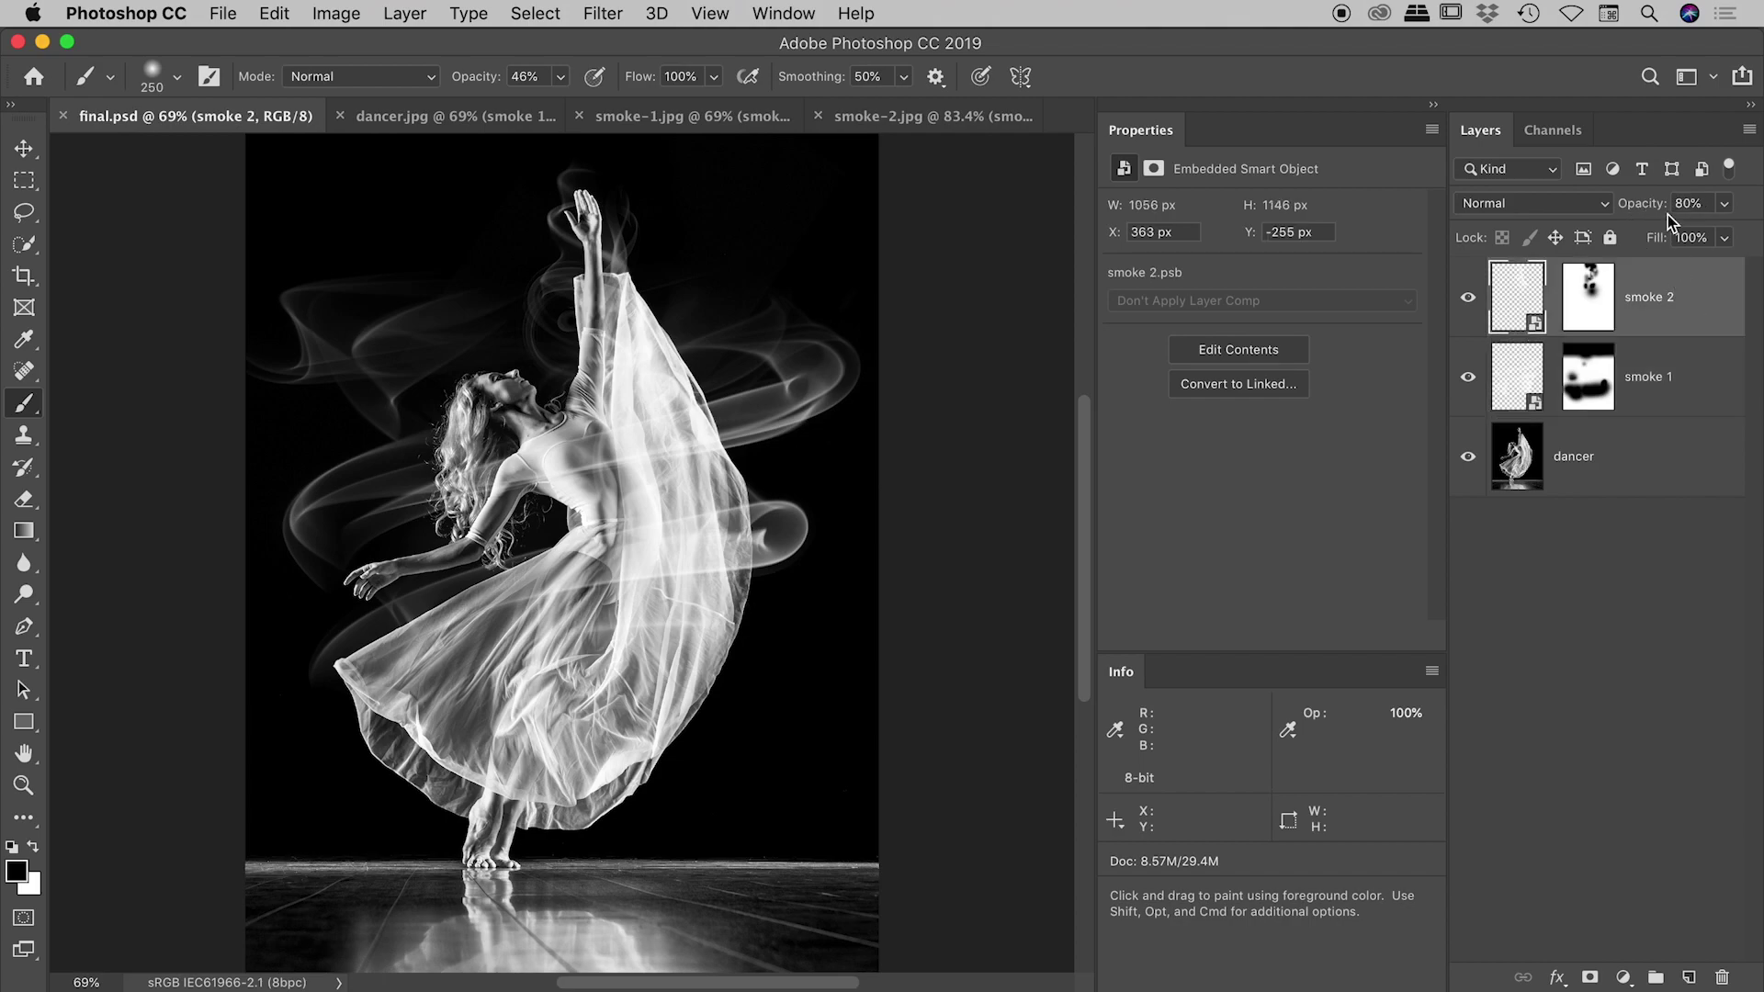
pyautogui.click(445, 114)
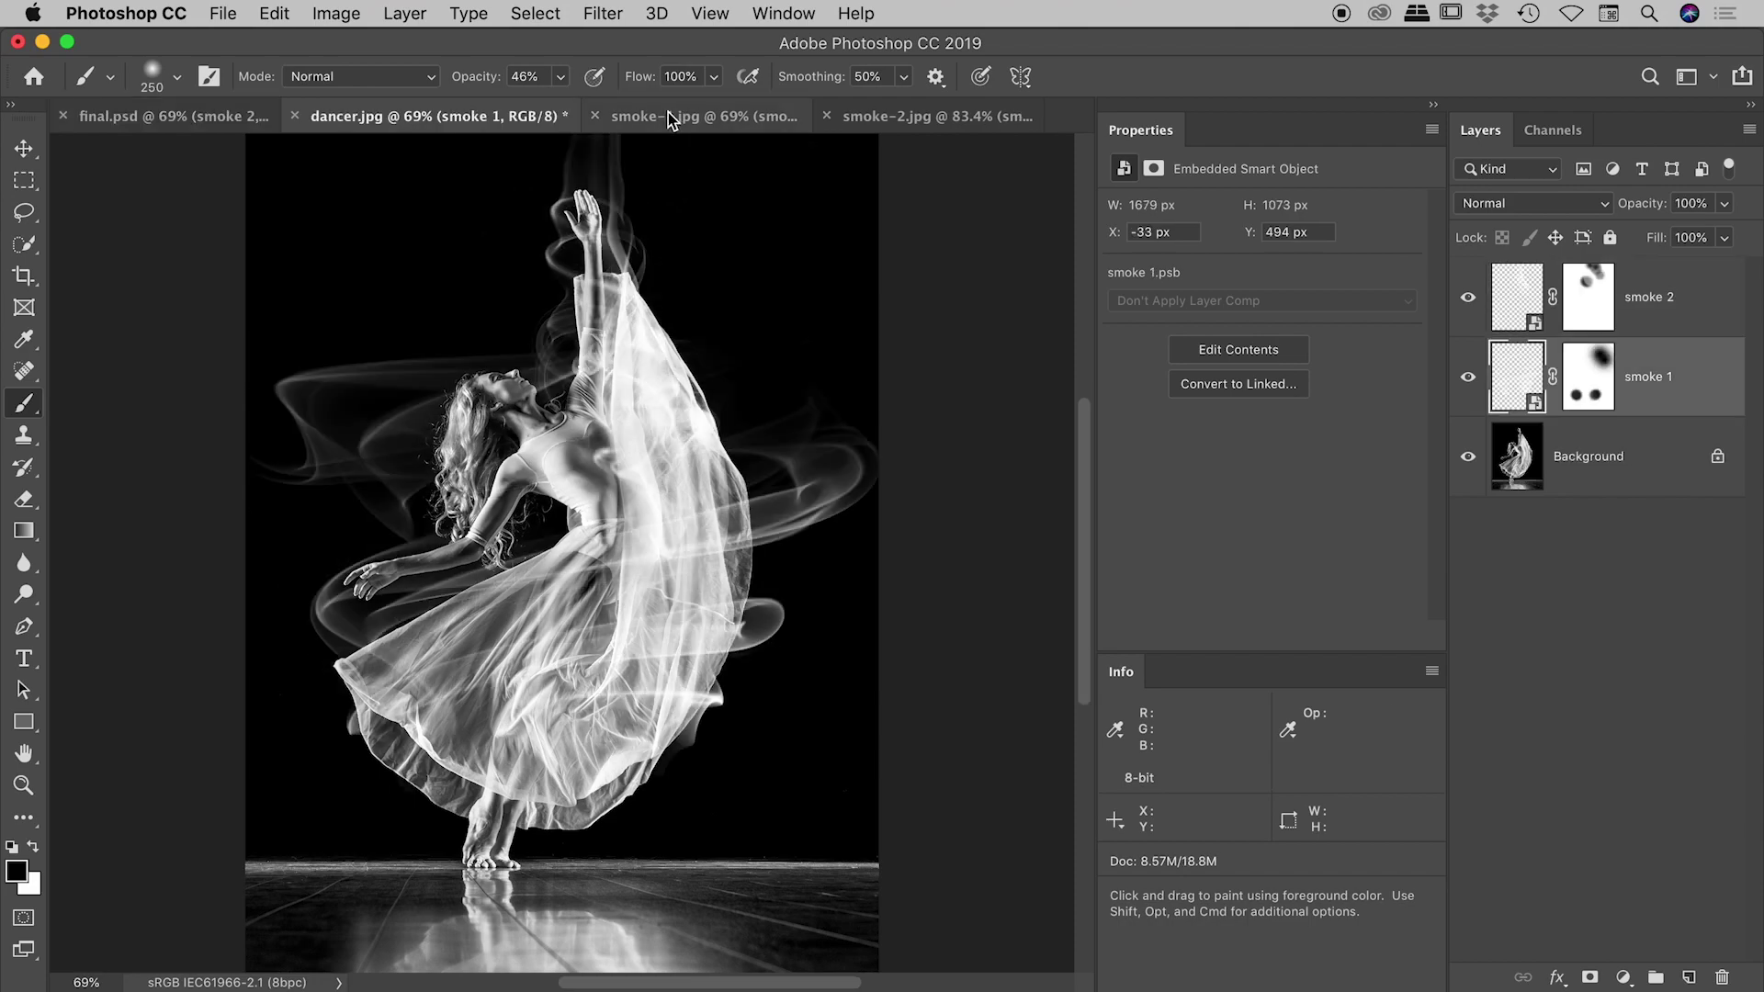